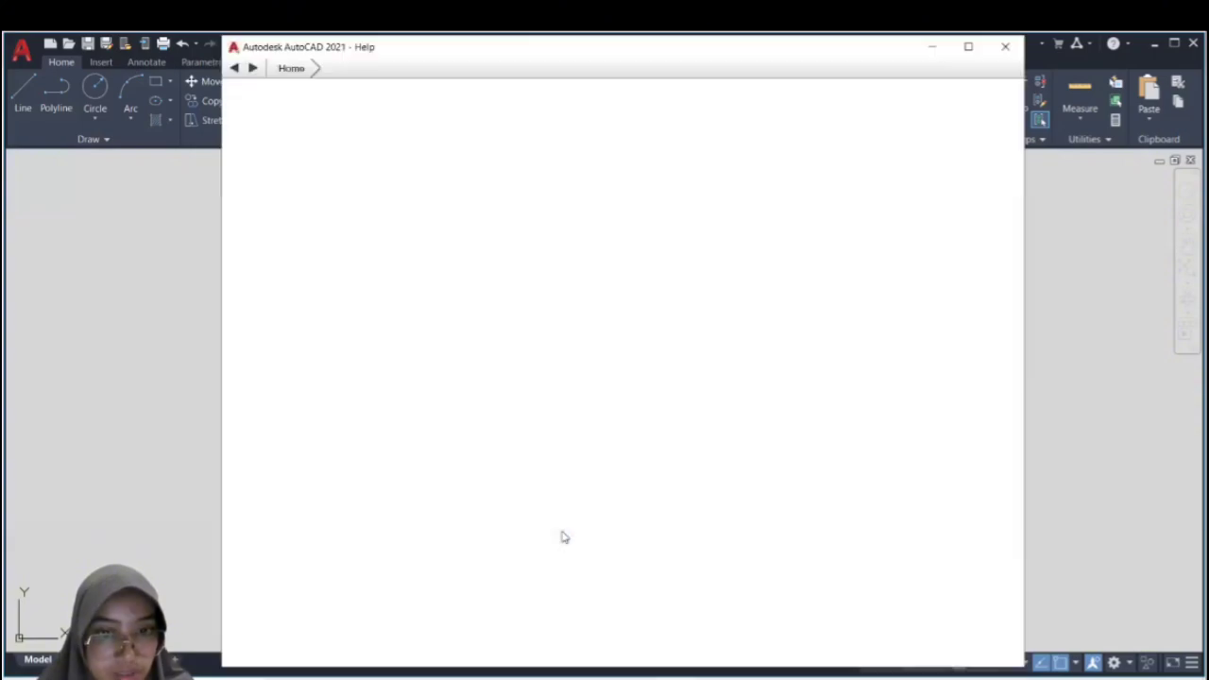
Step: Close the help window and set the drawing units to 0.00 length precision and Centimeters as the insertion scale
click(1007, 47)
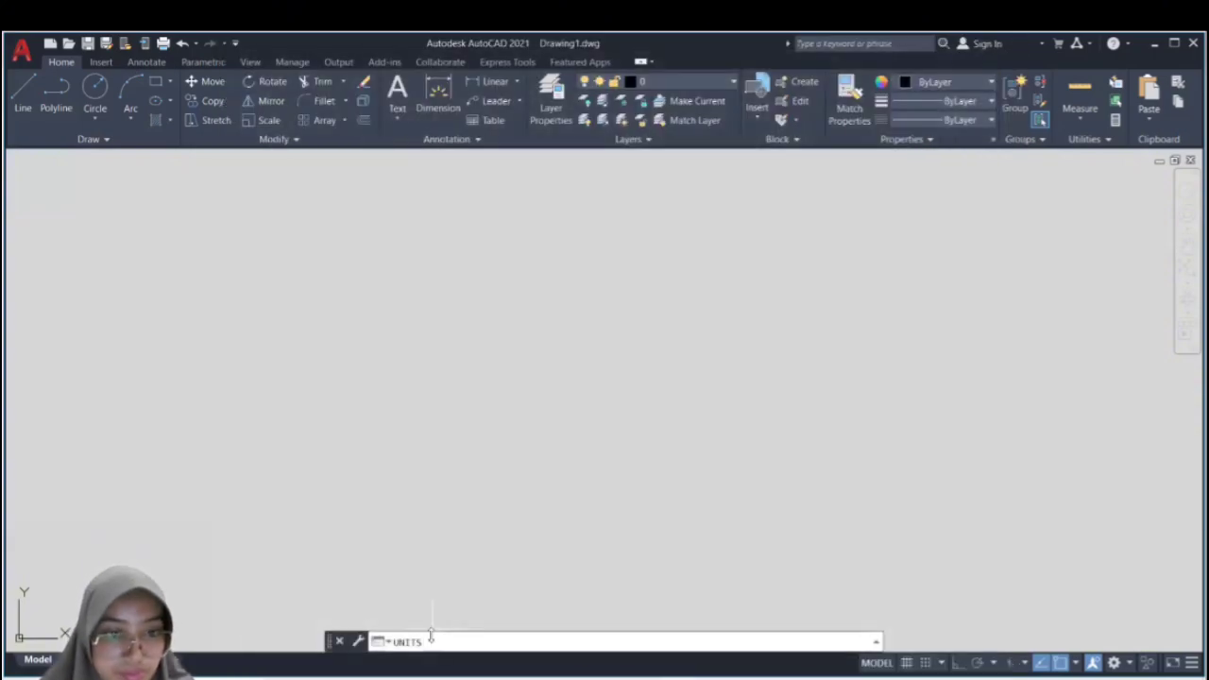
key(Return)
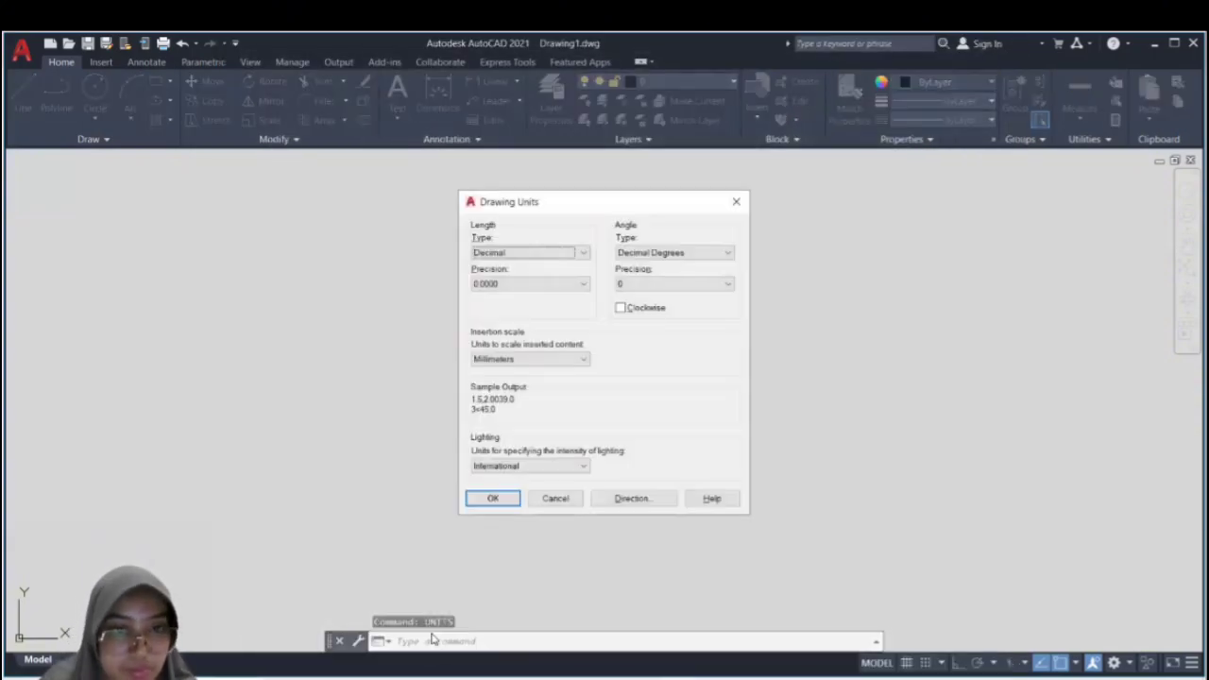
click(510, 284)
click(486, 315)
click(567, 358)
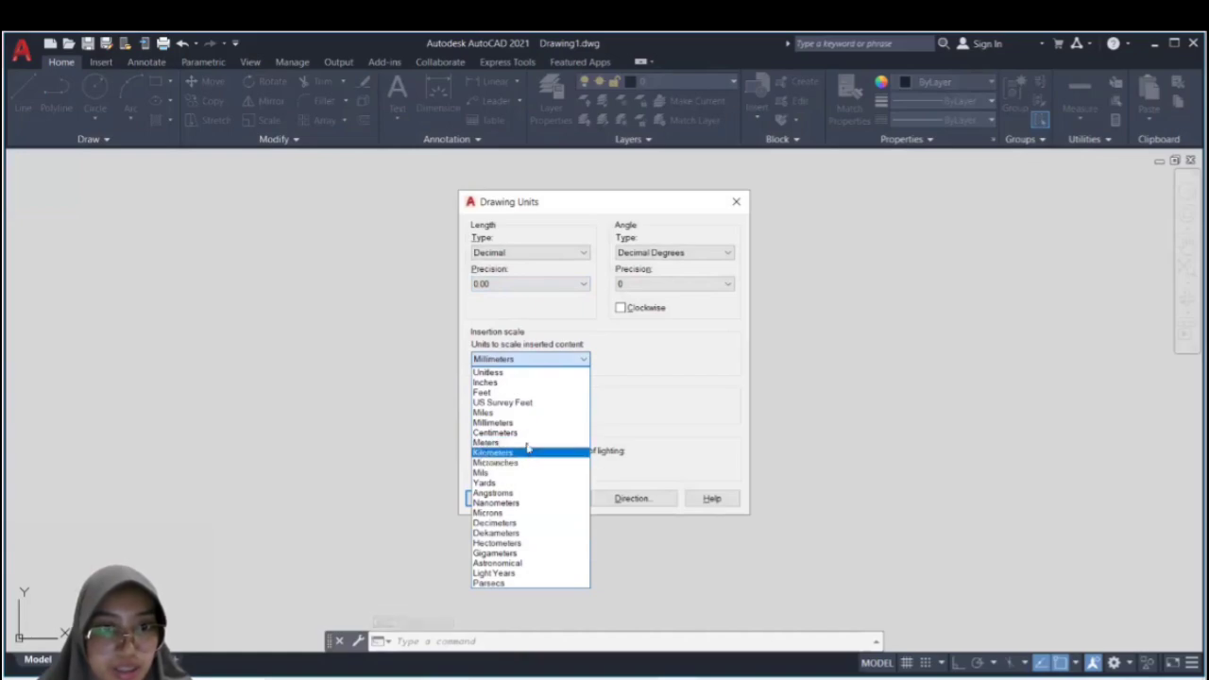
click(519, 432)
click(557, 501)
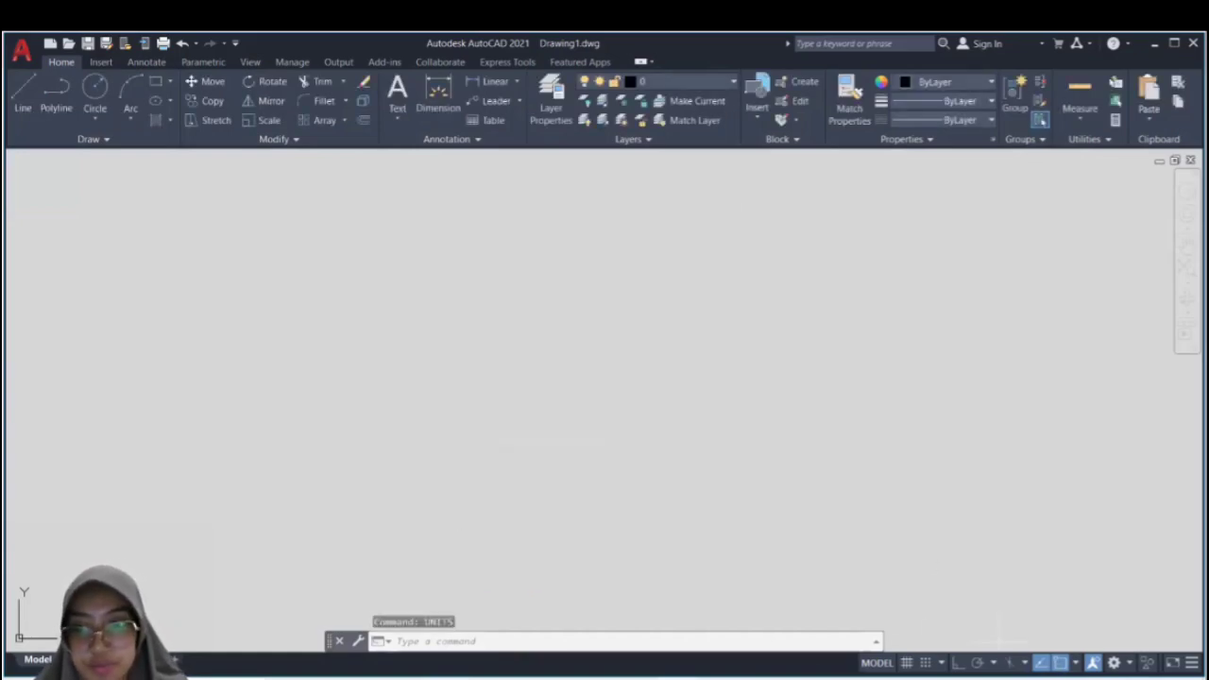
Step: Turn on Ortho mode and draw a 12.4 horizontal line in the empty drawing area
click(960, 663)
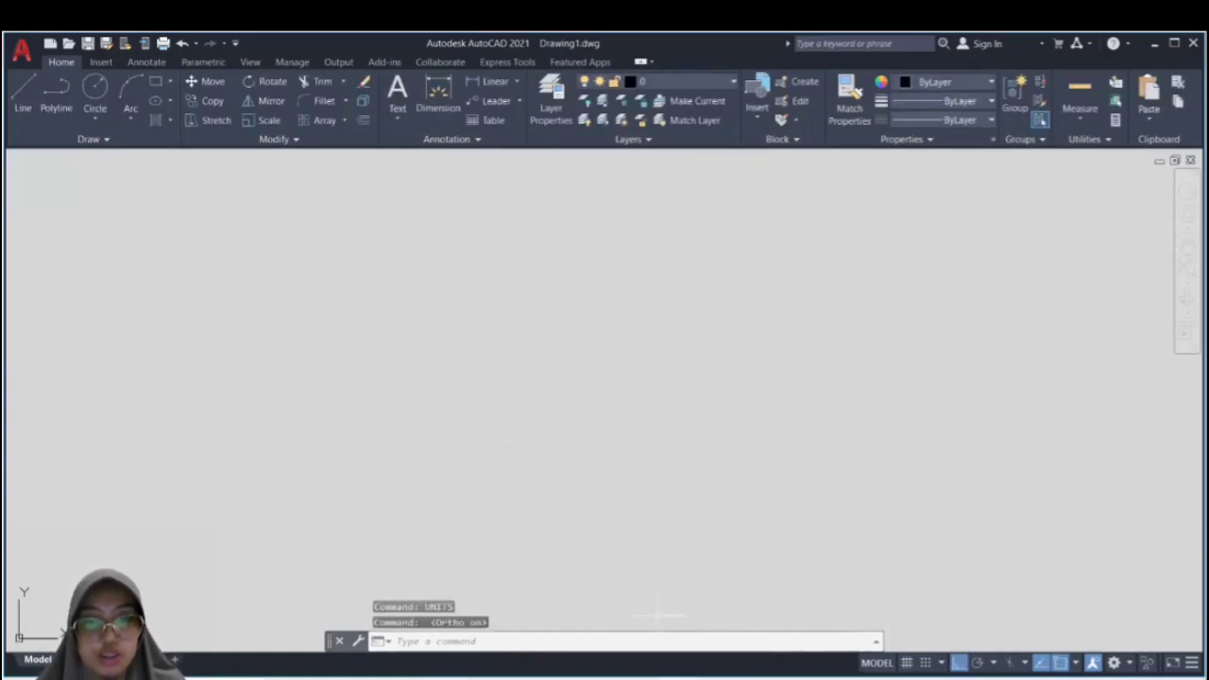
click(26, 94)
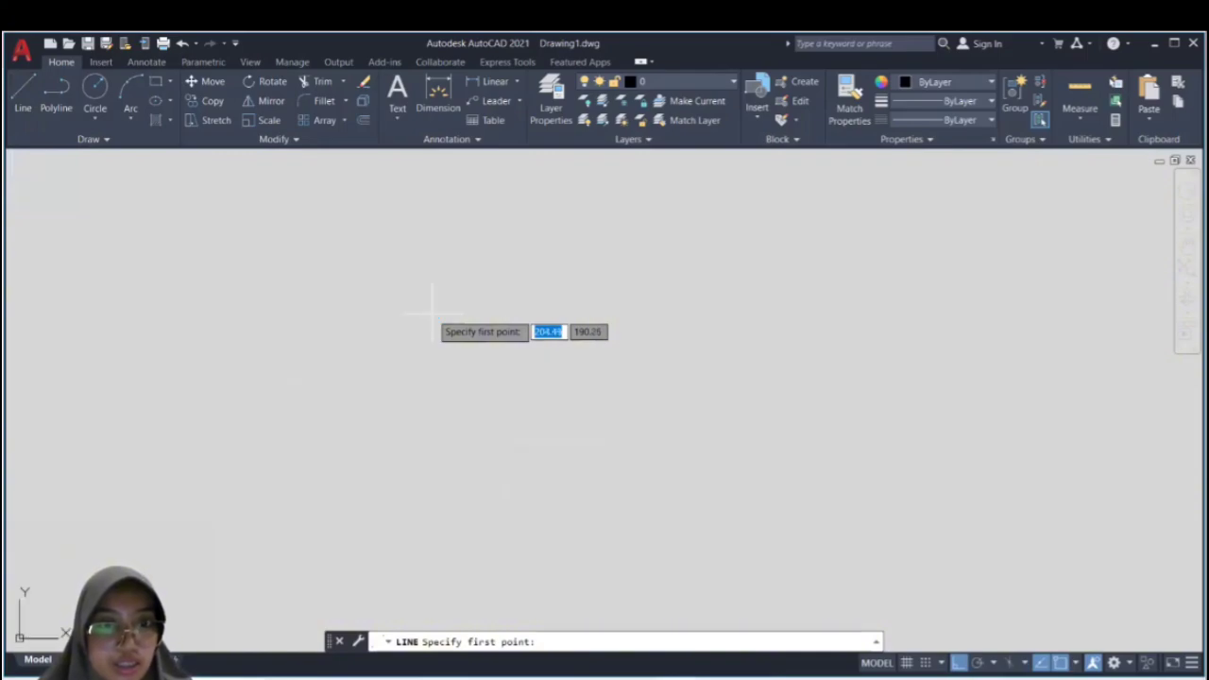
click(432, 311)
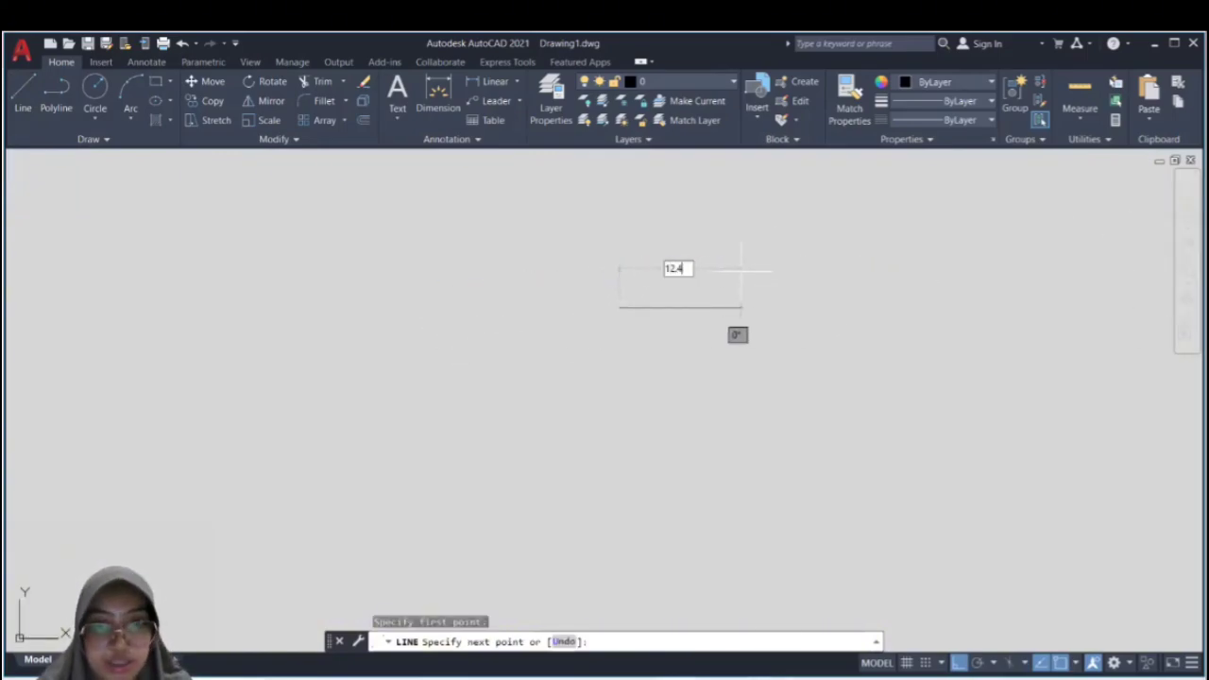
key(Return)
key(Escape)
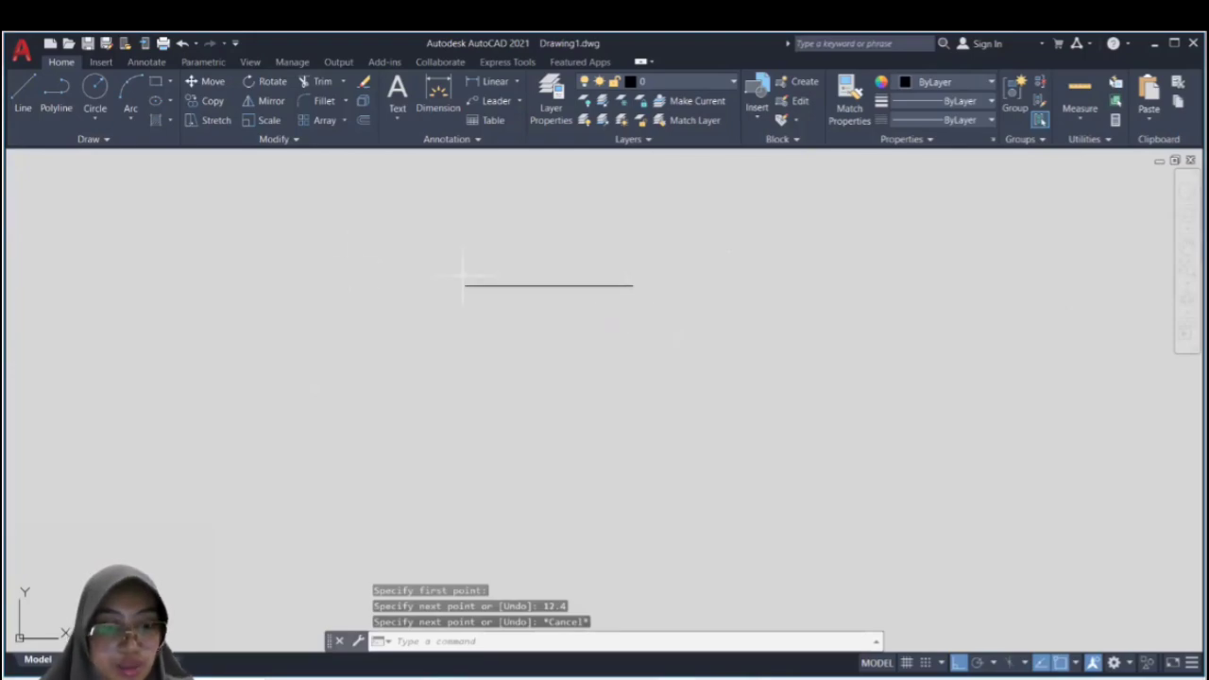
Step: Draw a 3.8 line straight down from the horizontal line's midpoint, continuing with a 2.6 segment to the right
text(E)
key(Return)
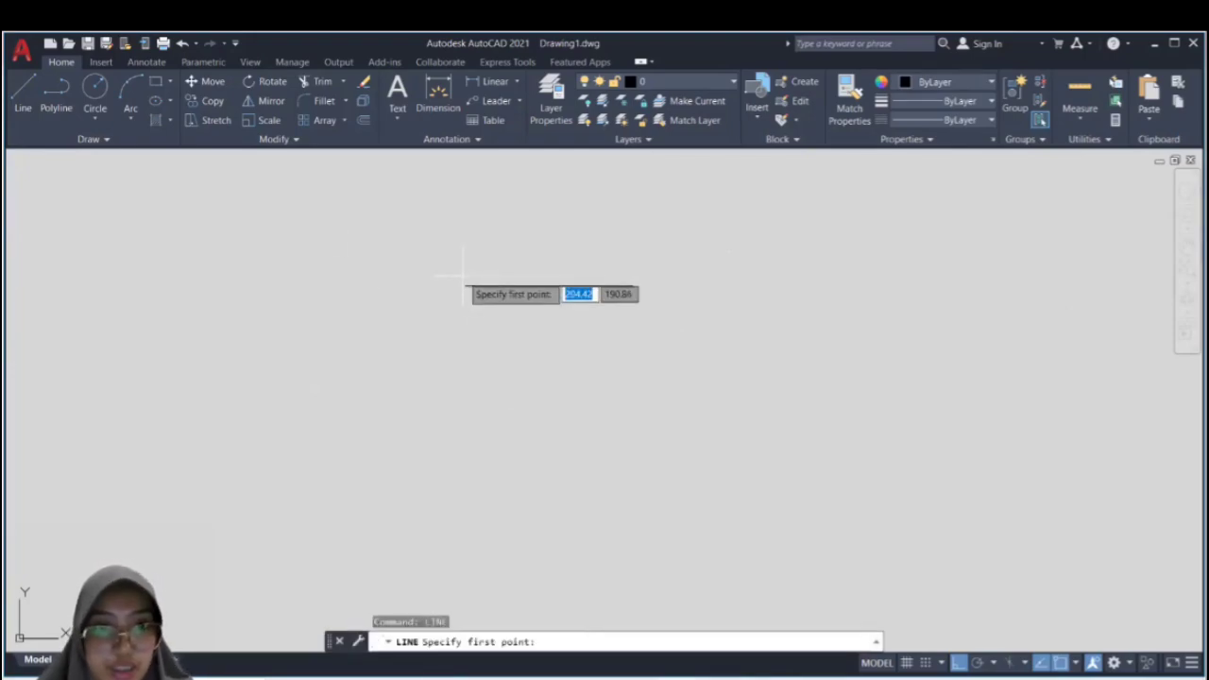
click(549, 284)
text(3)
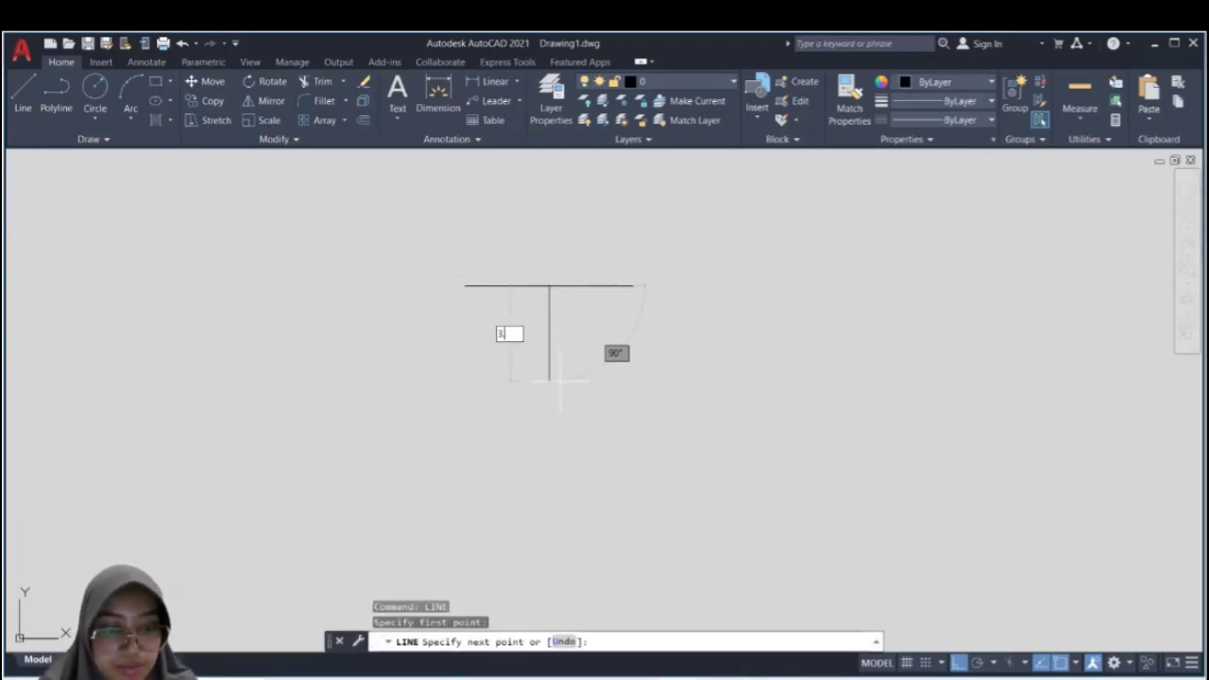
text(.8)
key(Return)
text(2.)
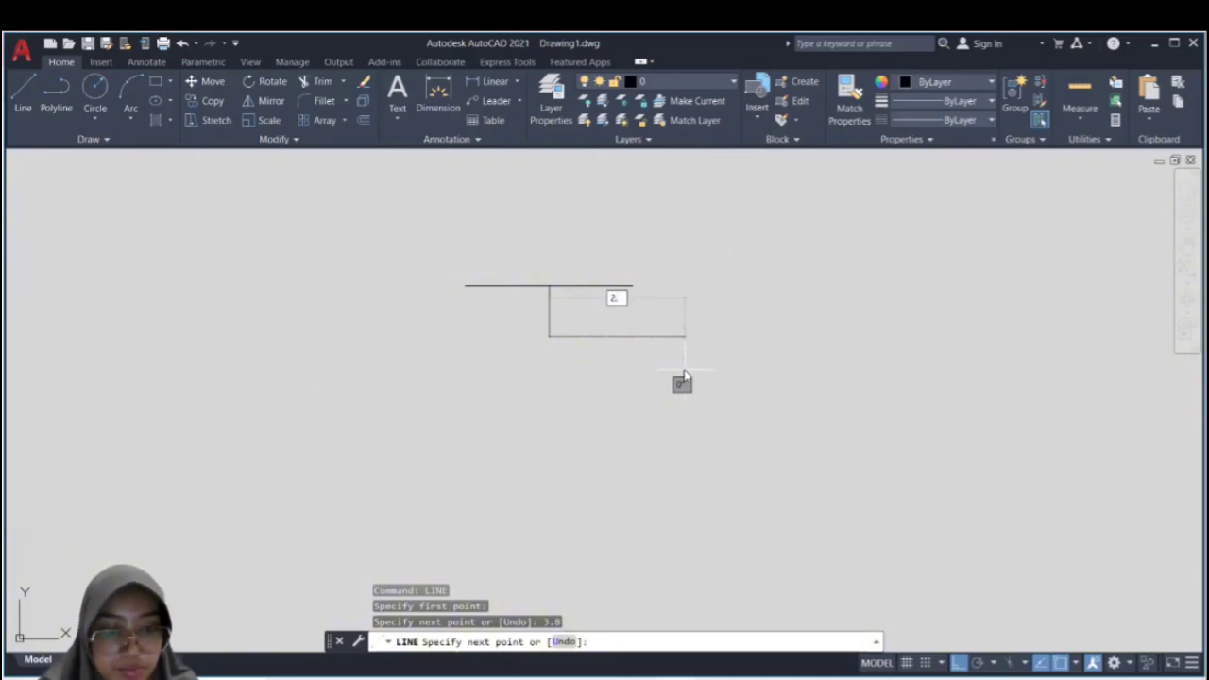
text(8)
key(Return)
key(Escape)
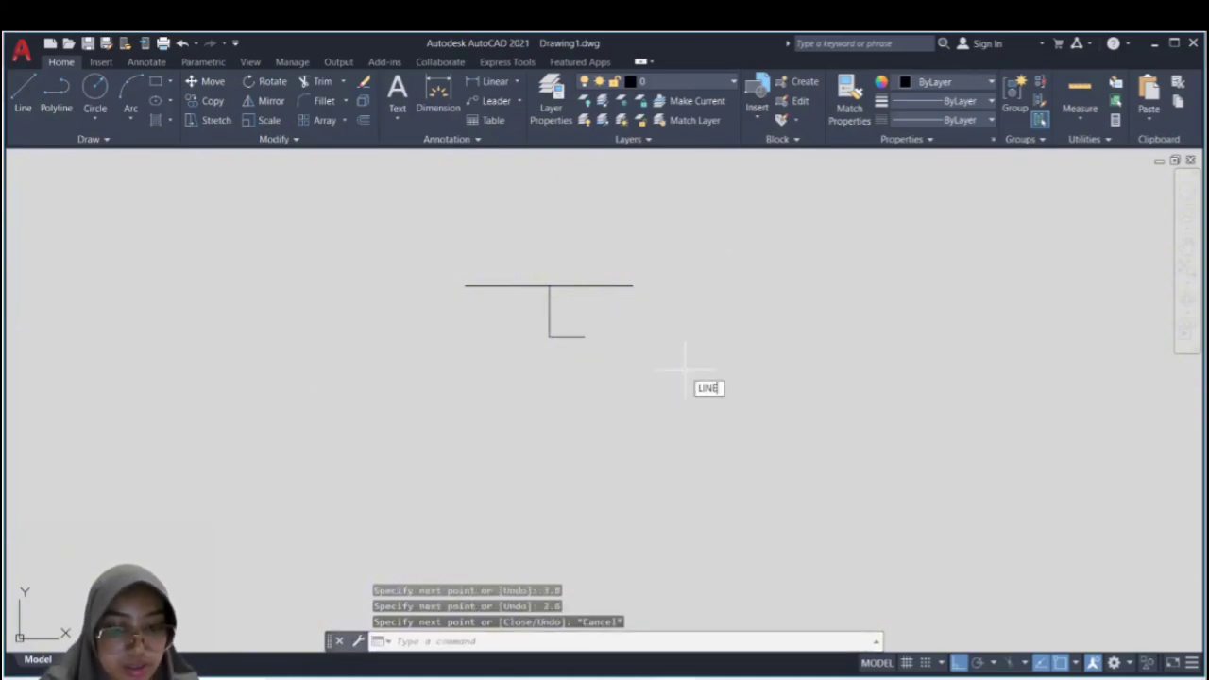
Step: Draw a 2.6 line leftward from the vertical line's lower end, continuing up to the top line's left endpoint with Polar tracking on
key(Return)
click(548, 336)
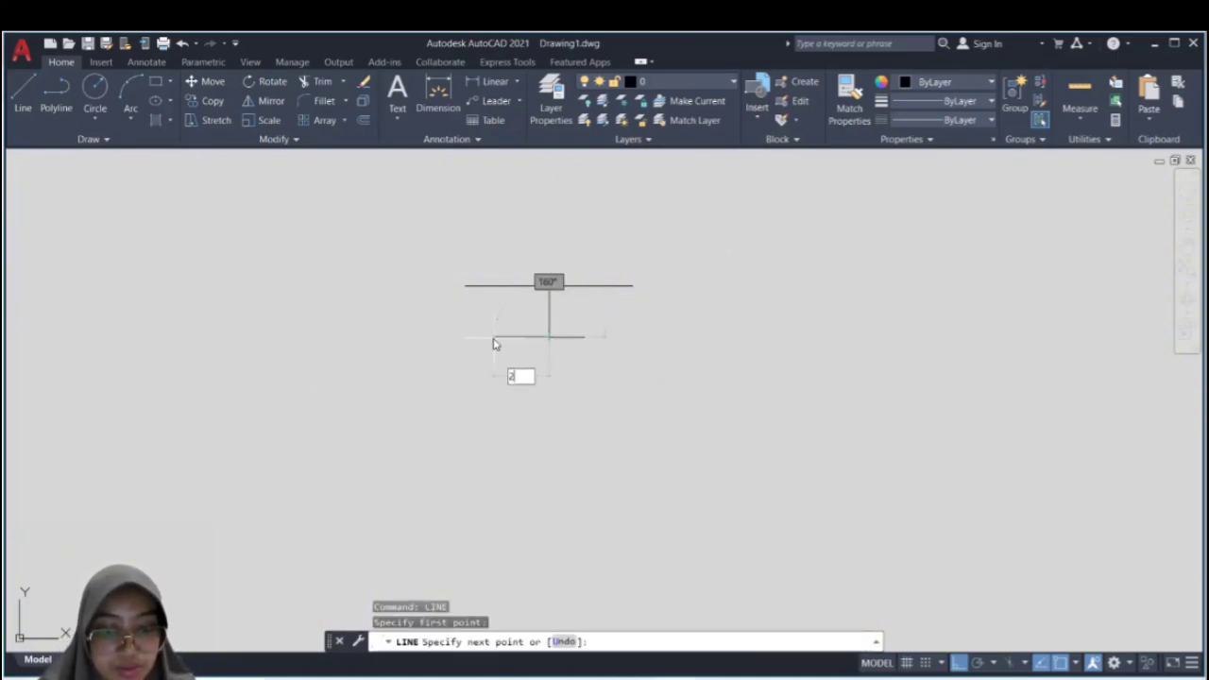
text(2.6)
key(Return)
key(F10)
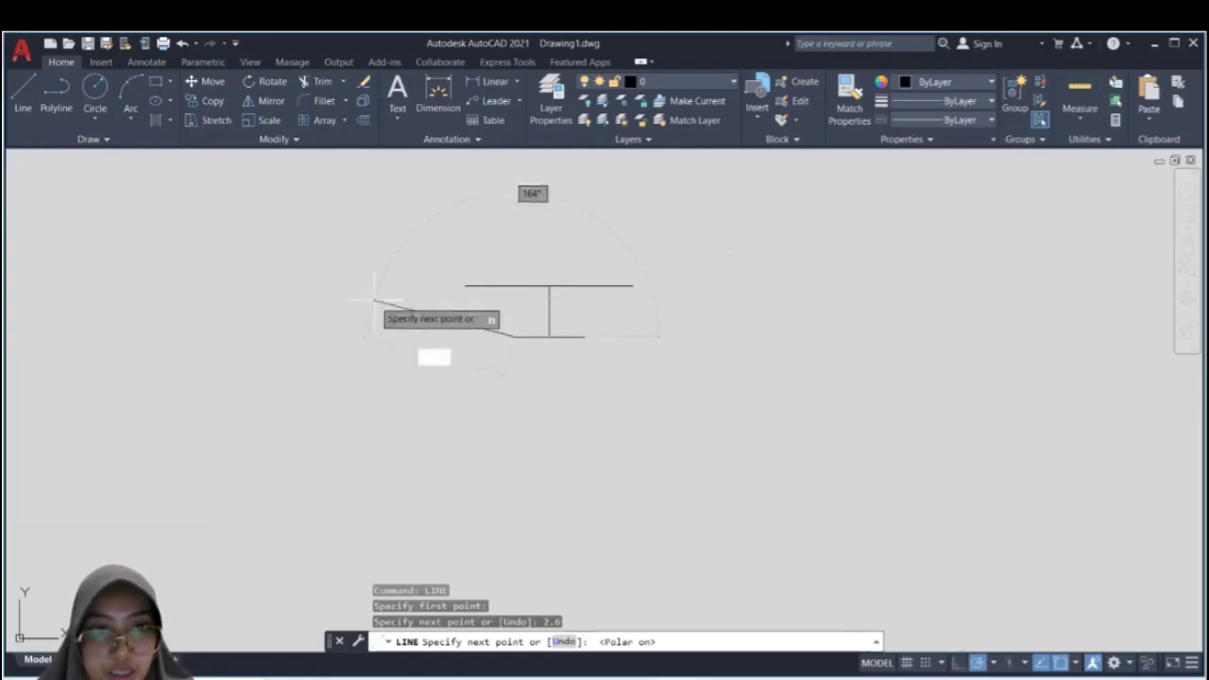
scroll(458, 281, up, 5)
scroll(566, 325, down, 3)
click(532, 320)
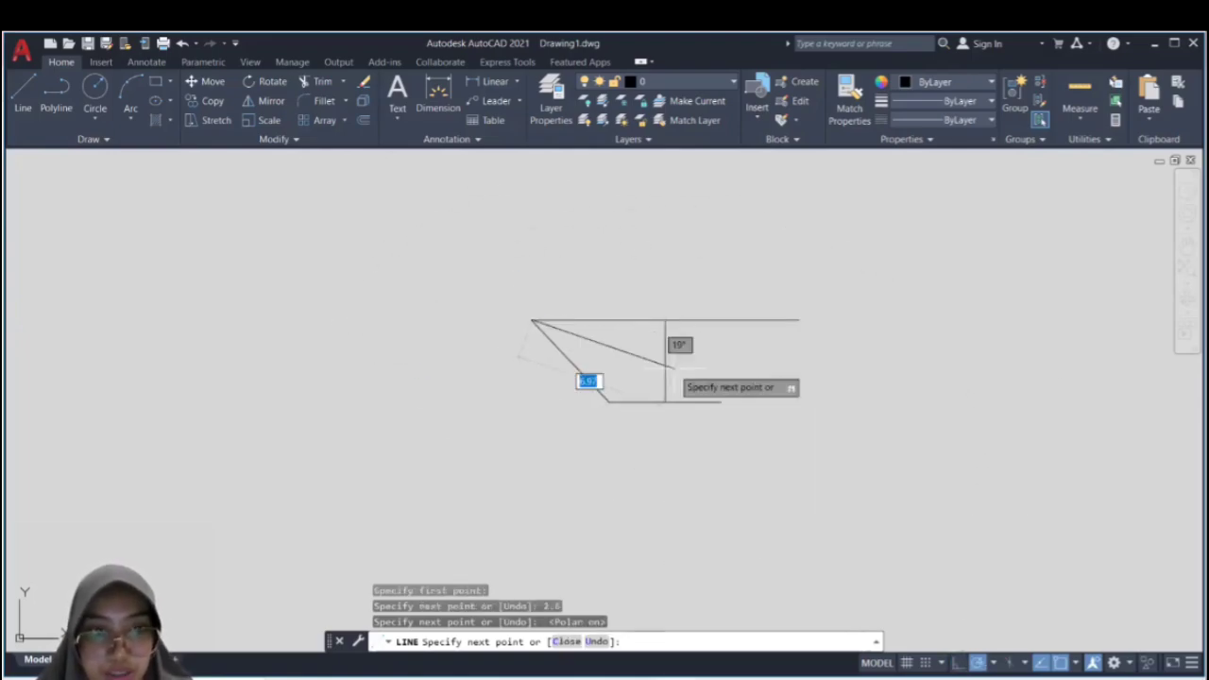
key(Escape)
Step: Draw the right sloped side from the bottom line's right end to the top line's right endpoint
text(LO)
key(BackSpace)
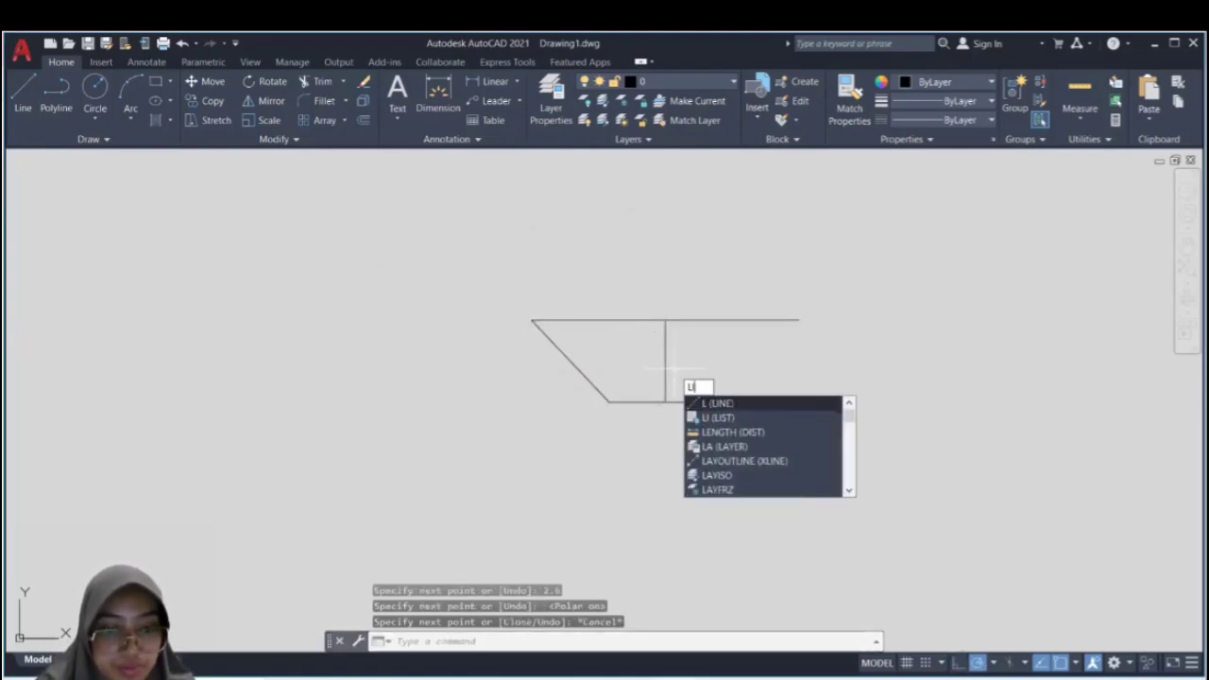
key(Return)
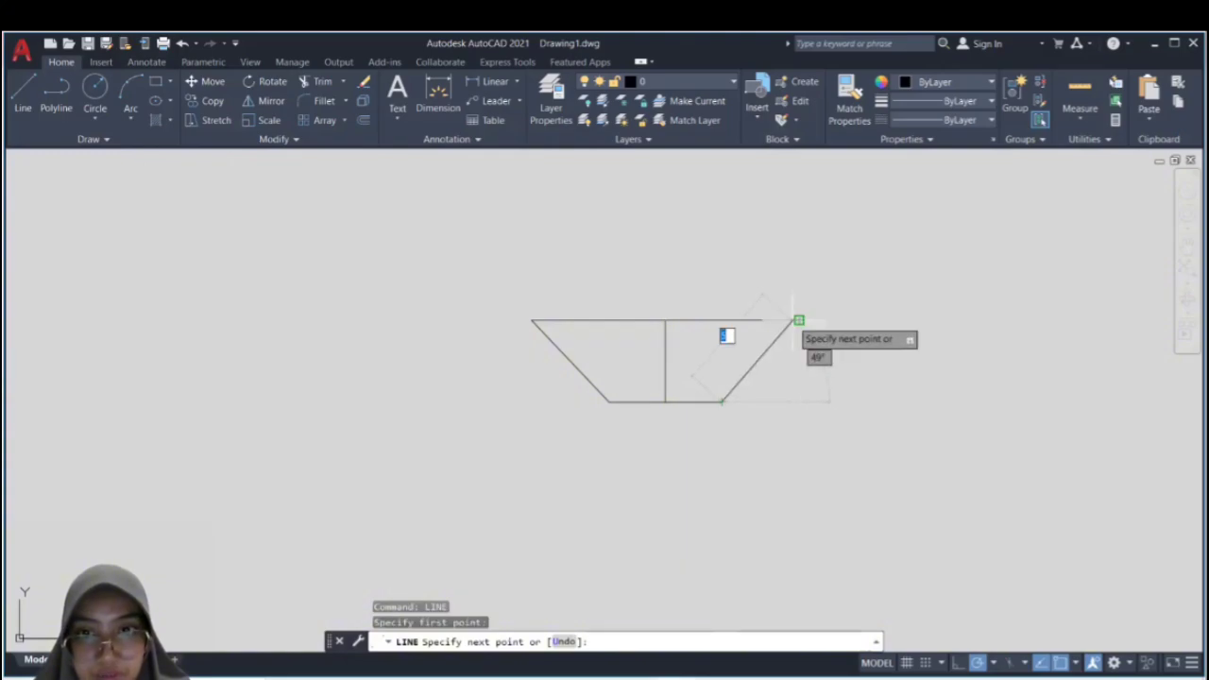
click(797, 320)
key(Escape)
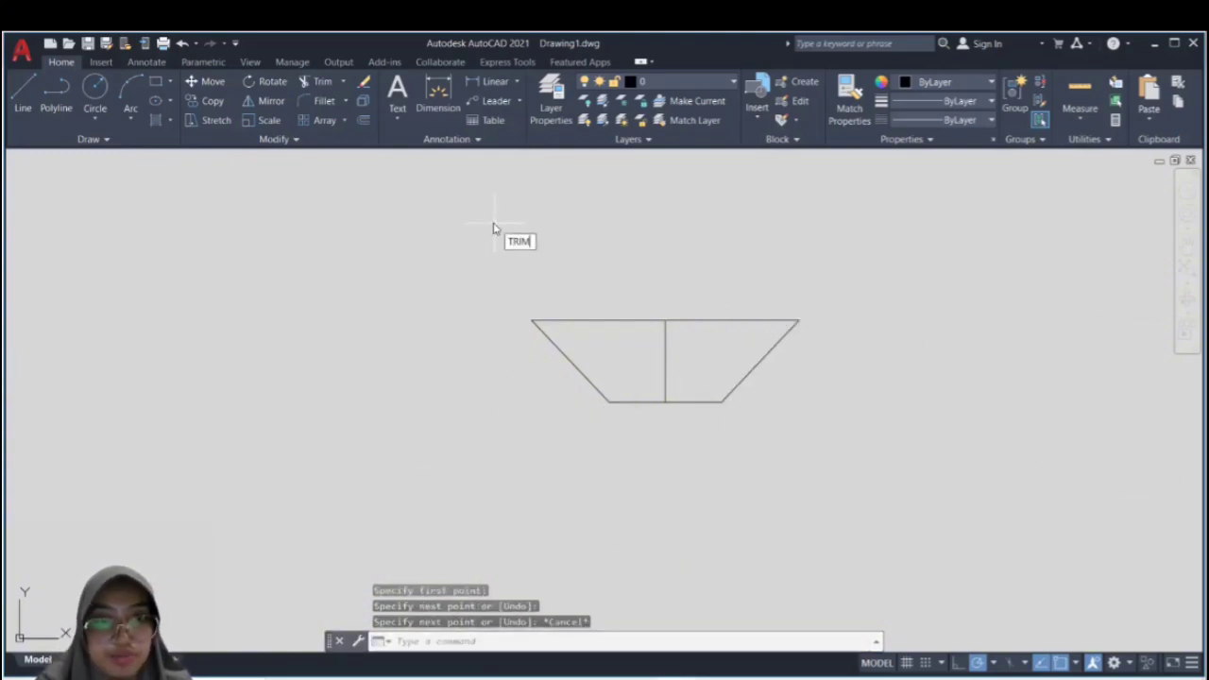
Step: Trim away the vertical centre line inside the trapezoid
key(Return)
click(665, 366)
key(Escape)
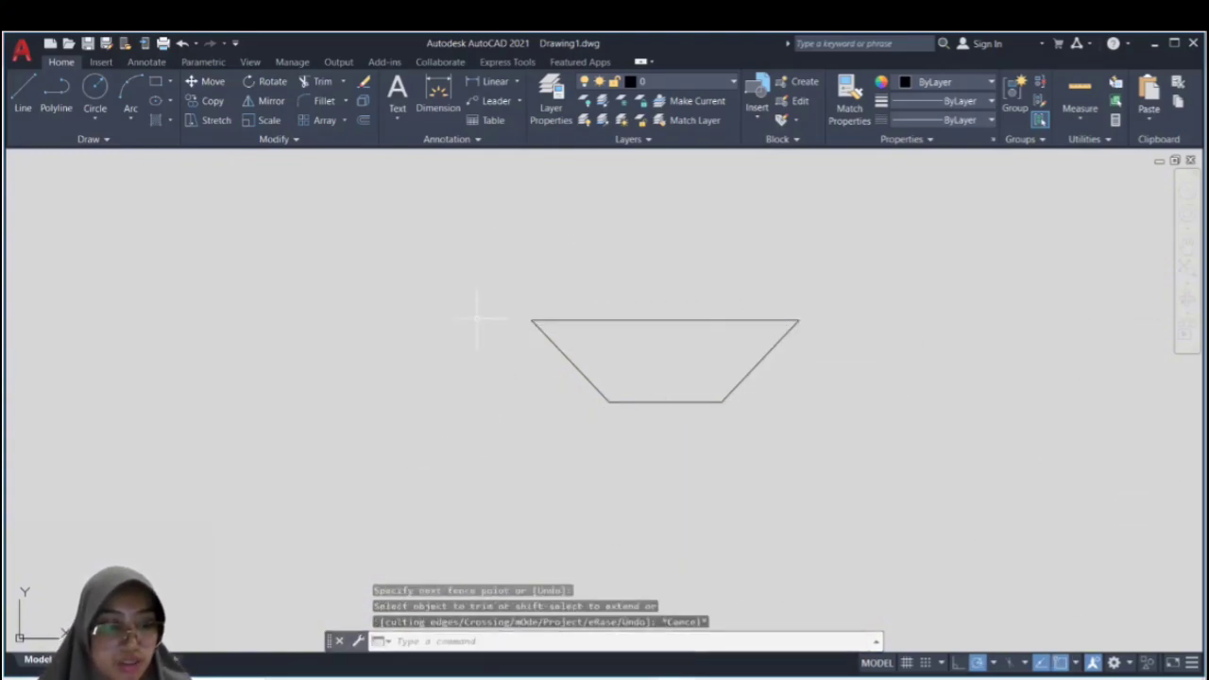
Step: Join all the trapezoid's lines into a single polyline
mouse_move(510, 280)
mouse_down()
mouse_move(1020, 154)
mouse_move(956, 232)
mouse_up()
text(JOI)
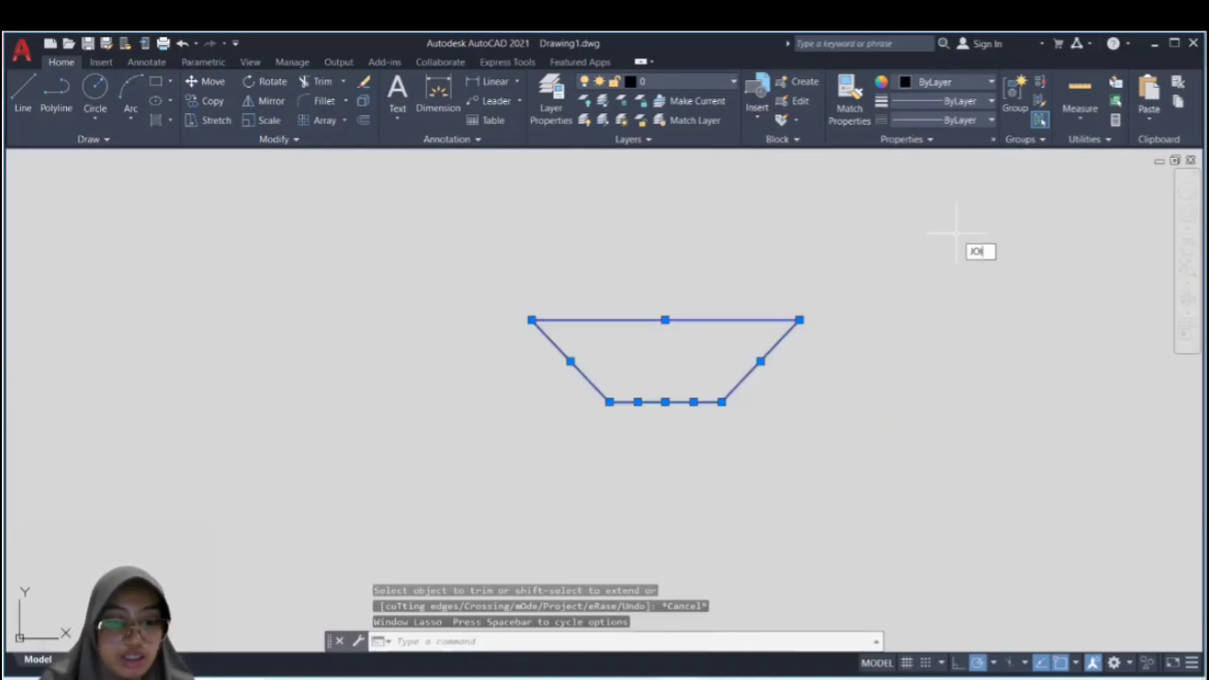
text(N)
key(Return)
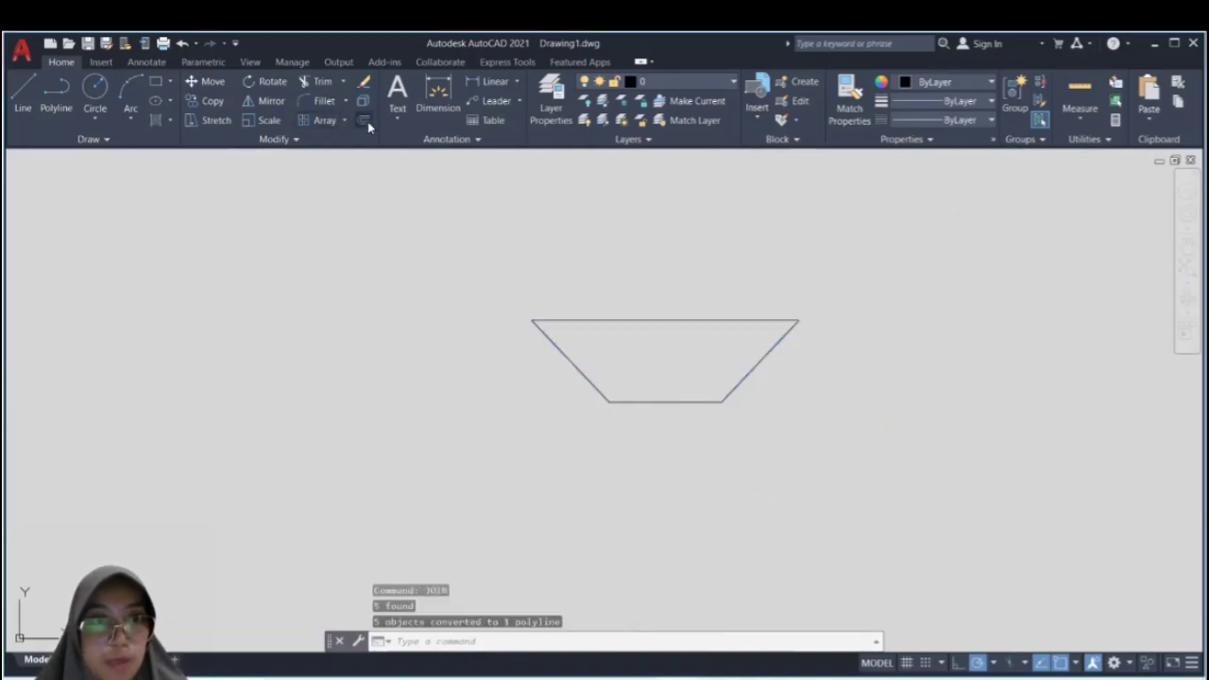
Step: Offset the trapezoid outline outward by 0.2
click(365, 122)
click(629, 321)
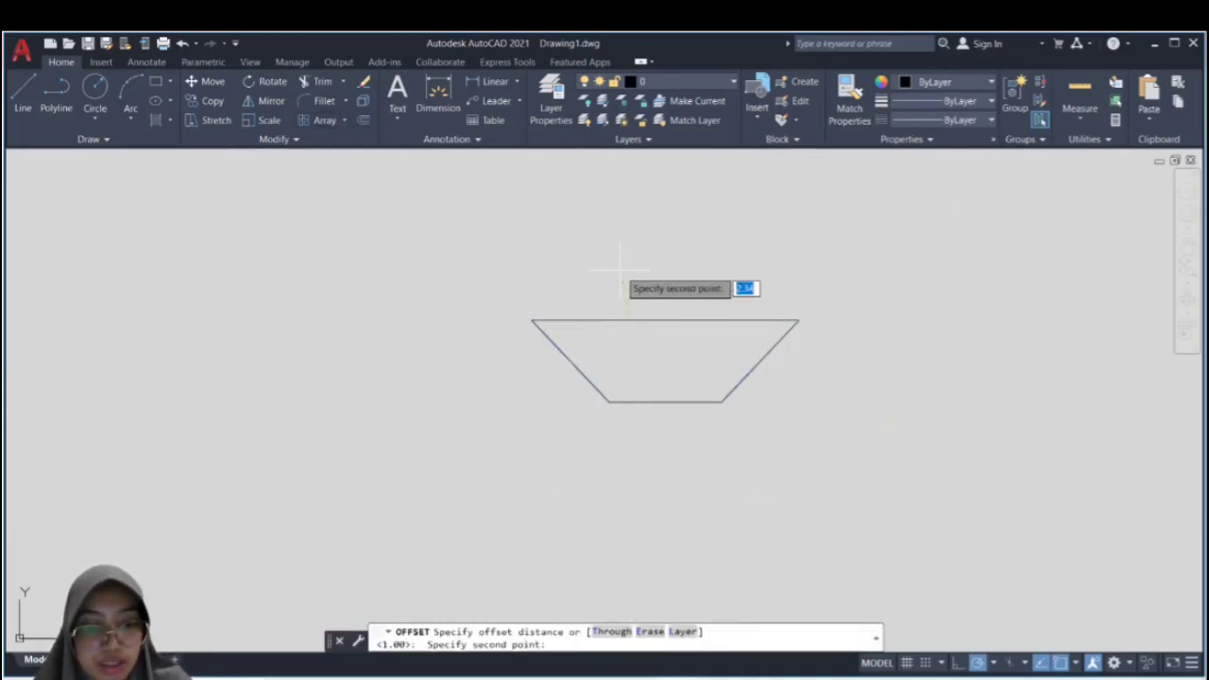
text(0.2)
key(Return)
click(646, 320)
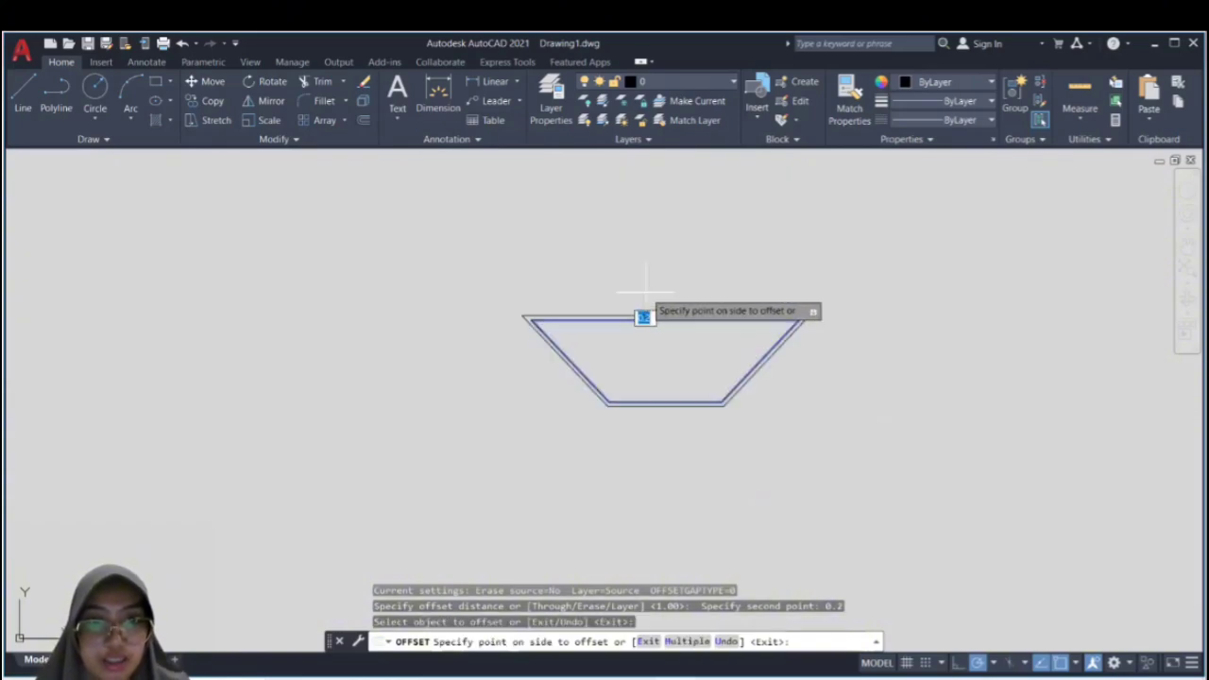
click(646, 292)
scroll(702, 323, up, 4)
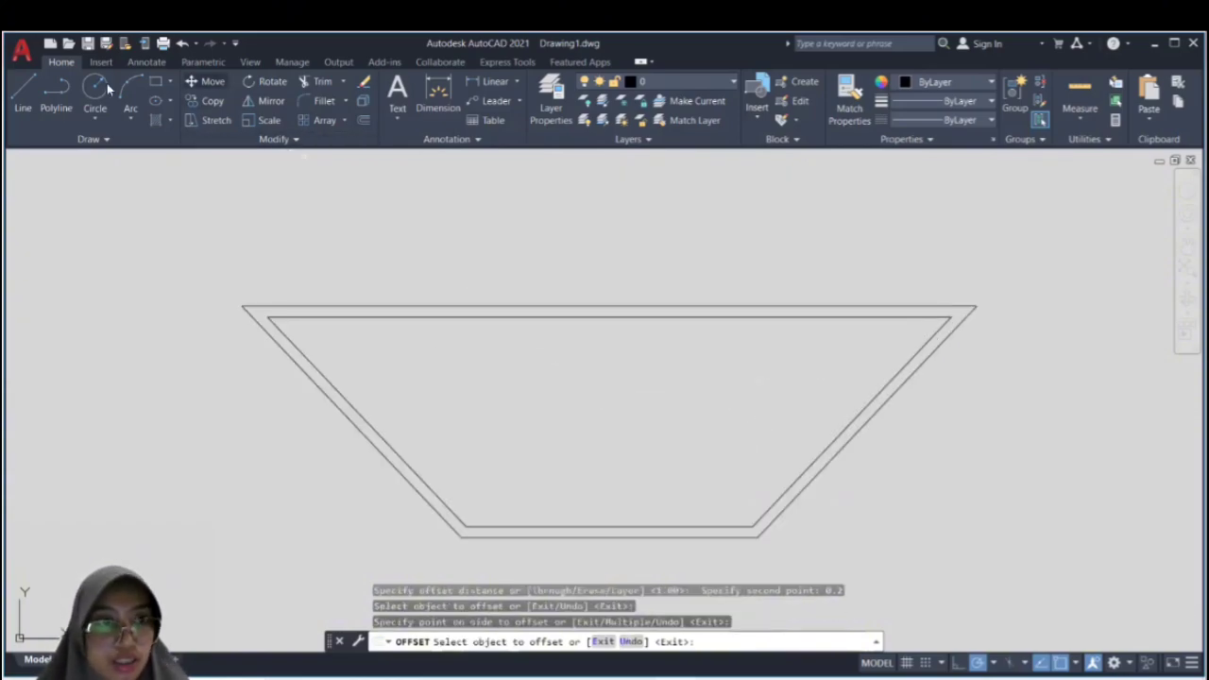
Step: Draw a vertical line down from the midpoint of the inner trapezoid's top edge in two segments of 1 and 0.5
click(23, 95)
click(609, 315)
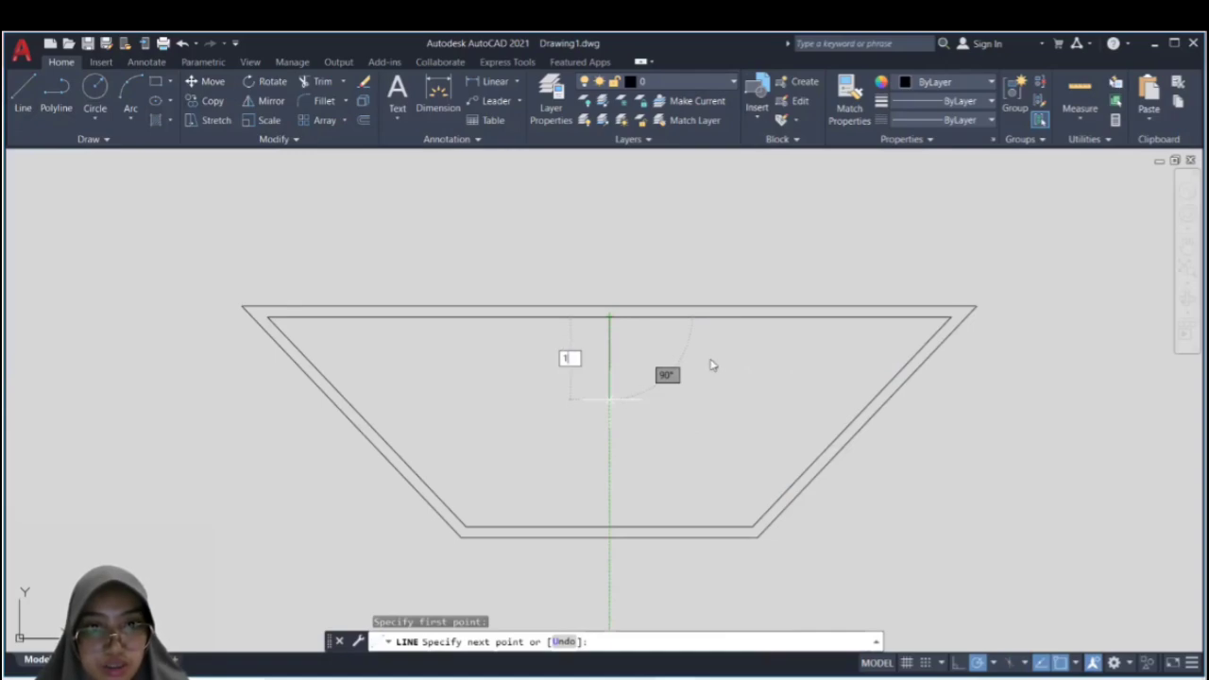
key(Return)
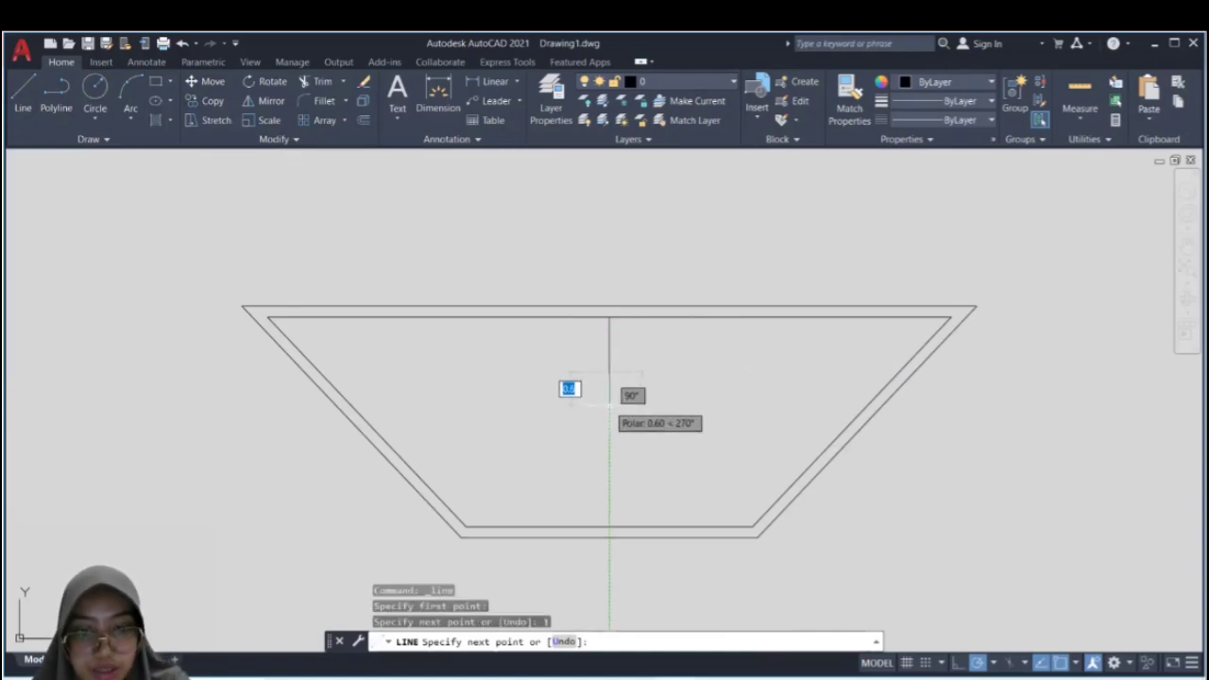
key(Return)
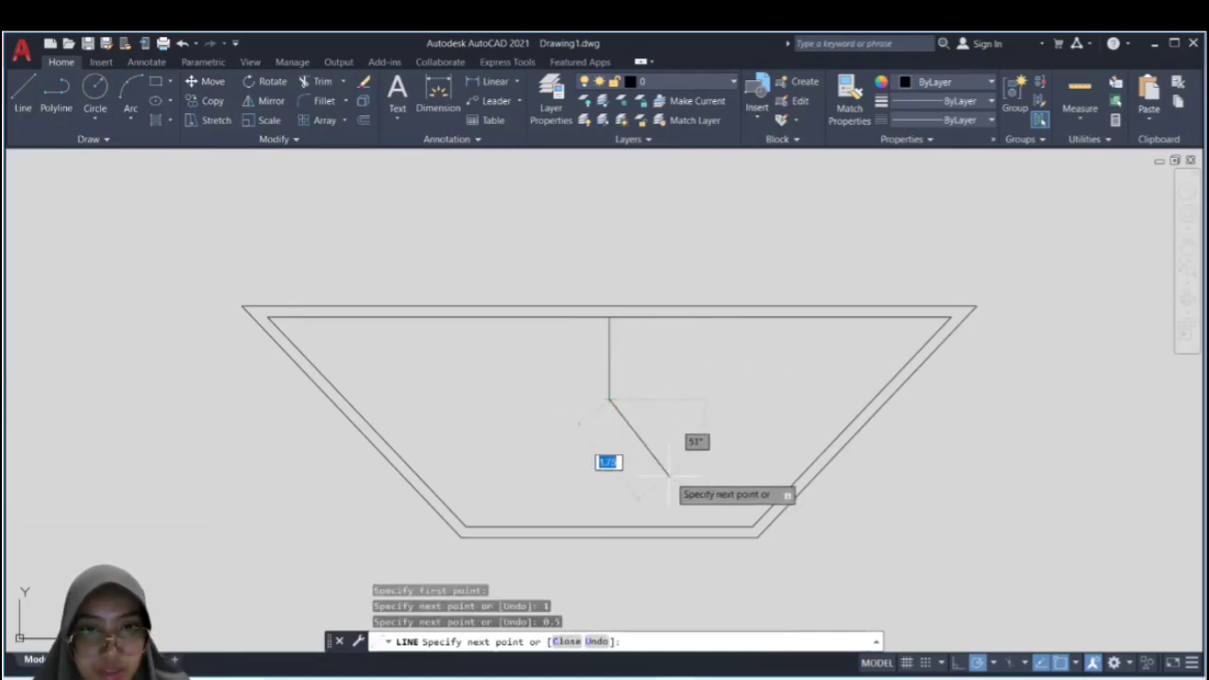
key(Escape)
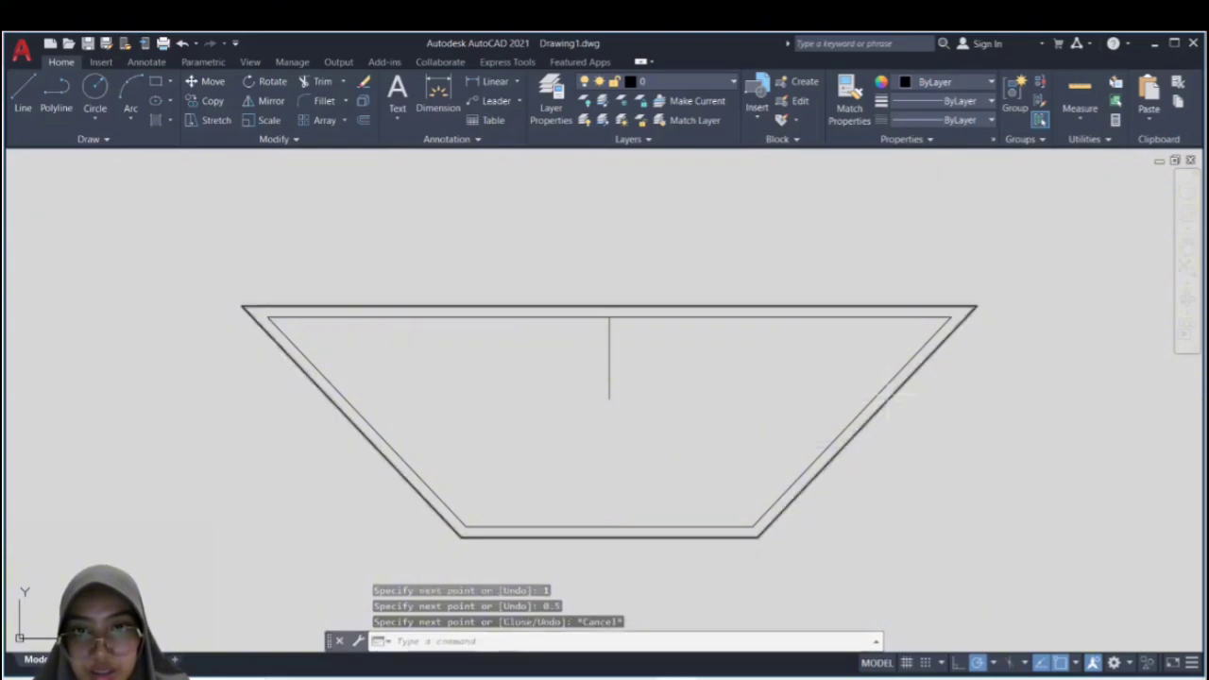
Step: With Ortho on, draw a horizontal line from the joint of the two vertical segments to the inner trapezoid's right sloped side
scroll(876, 404, up, 4)
text(LINE)
key(Return)
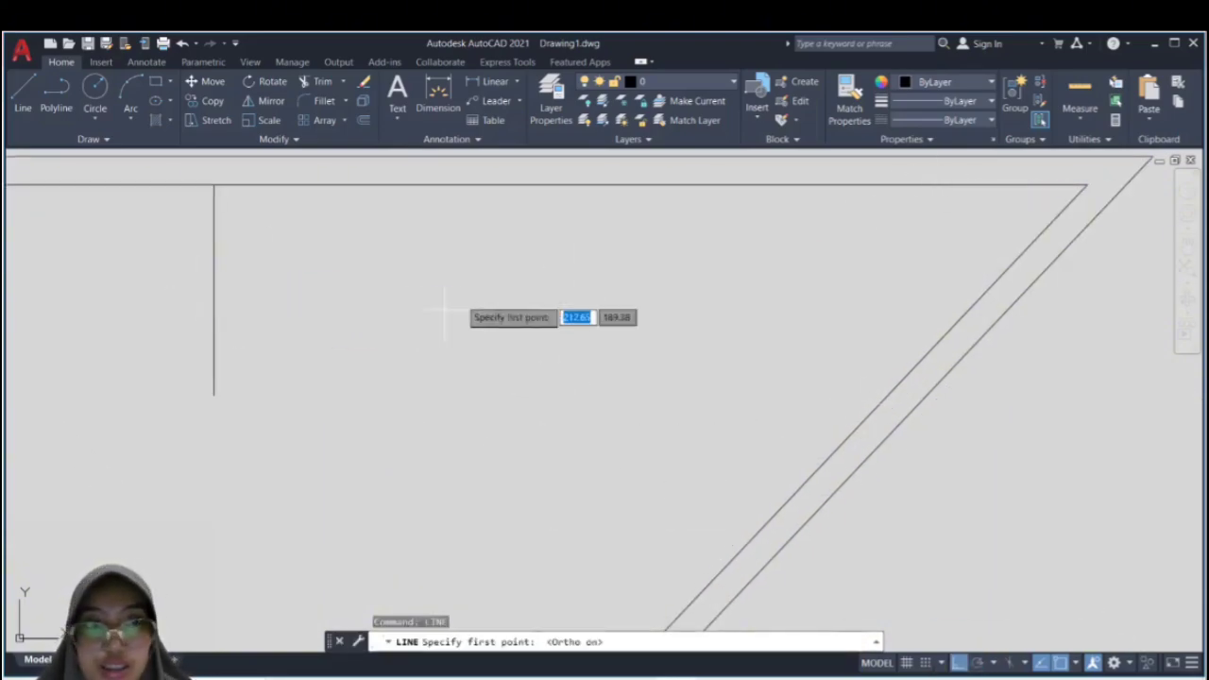
click(213, 325)
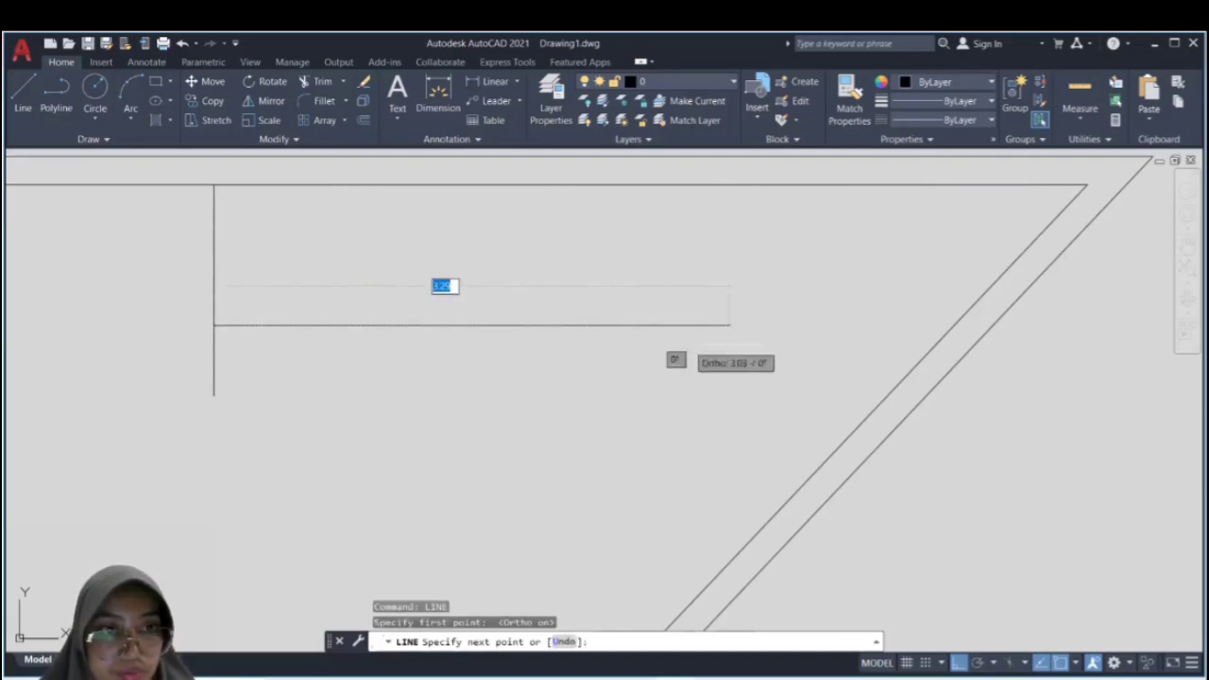
scroll(972, 330, up, 3)
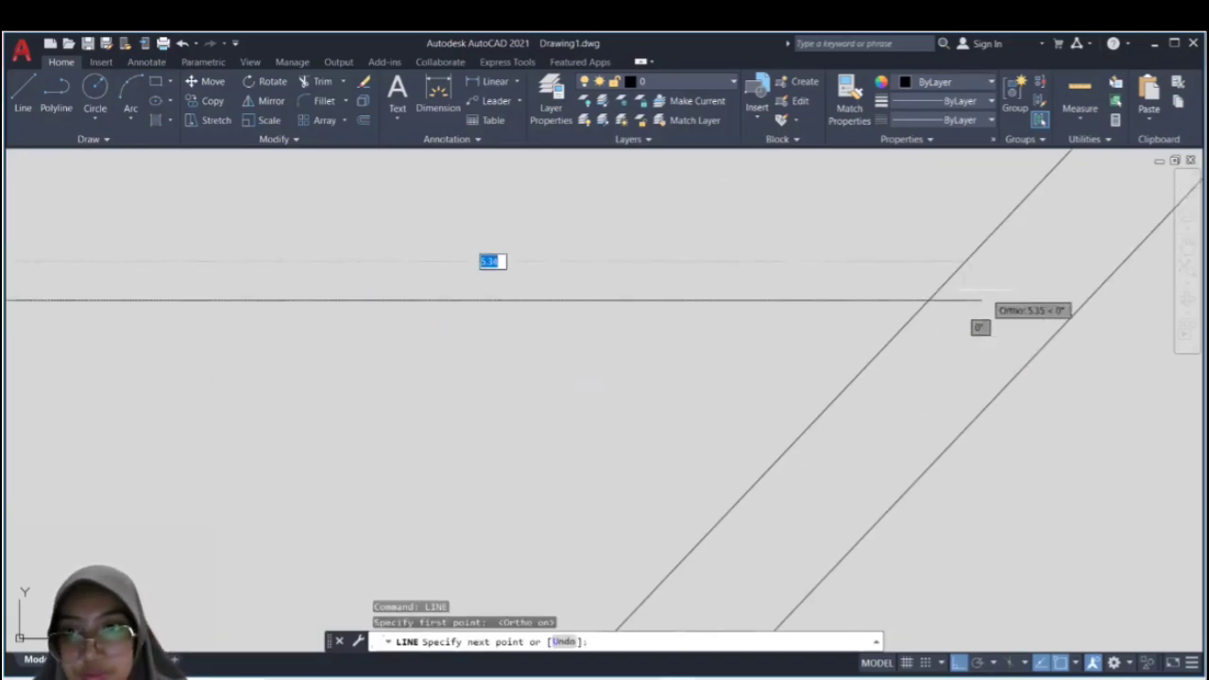
click(930, 299)
scroll(831, 349, down, 5)
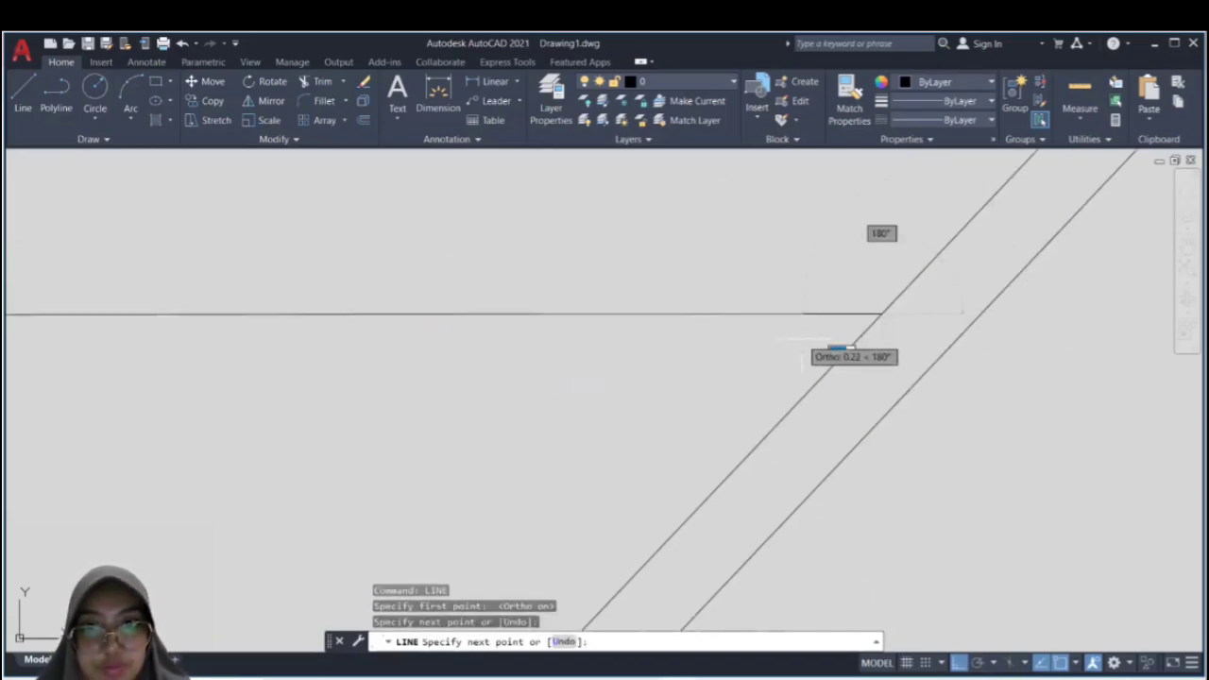
key(Escape)
Step: Draw a horizontal line from the inner trapezoid's top-right corner to the outer trapezoid's right sloped side
scroll(954, 175, up, 3)
scroll(953, 174, up, 3)
scroll(959, 168, down, 3)
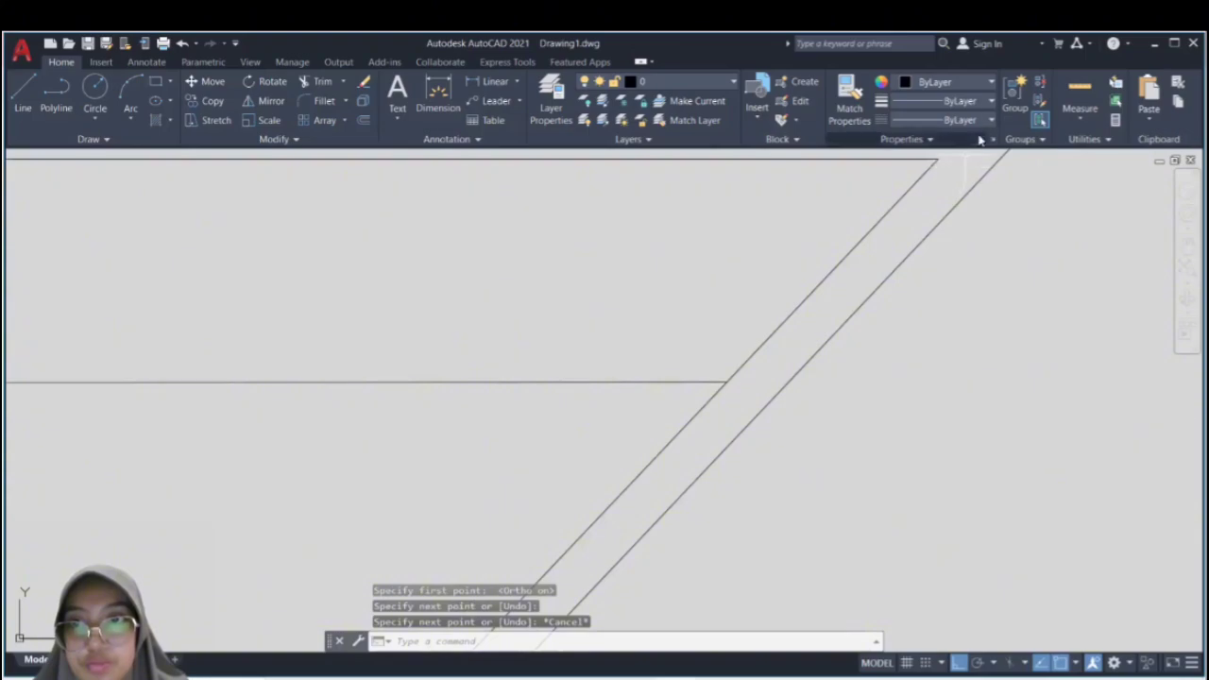
key(Return)
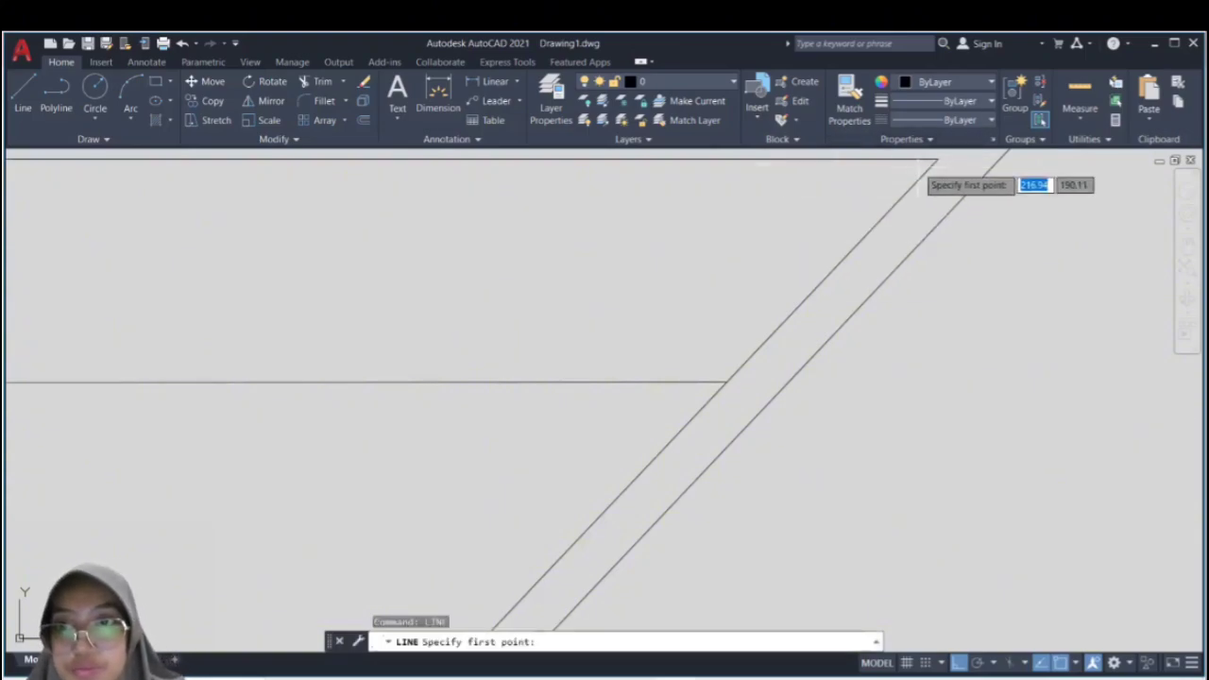
click(936, 157)
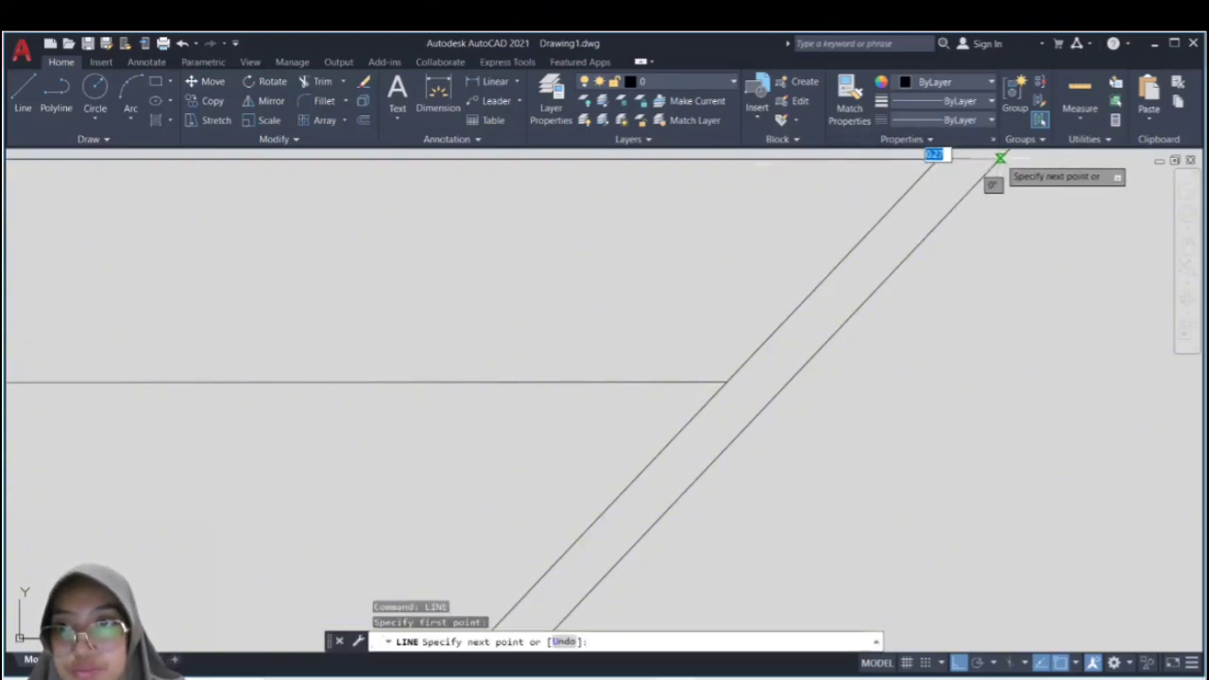
click(1000, 158)
key(Escape)
Step: Draw a horizontal line from the lower end of the vertical line to the inner trapezoid's right sloped side
scroll(438, 326, down, 4)
scroll(71, 397, up, 4)
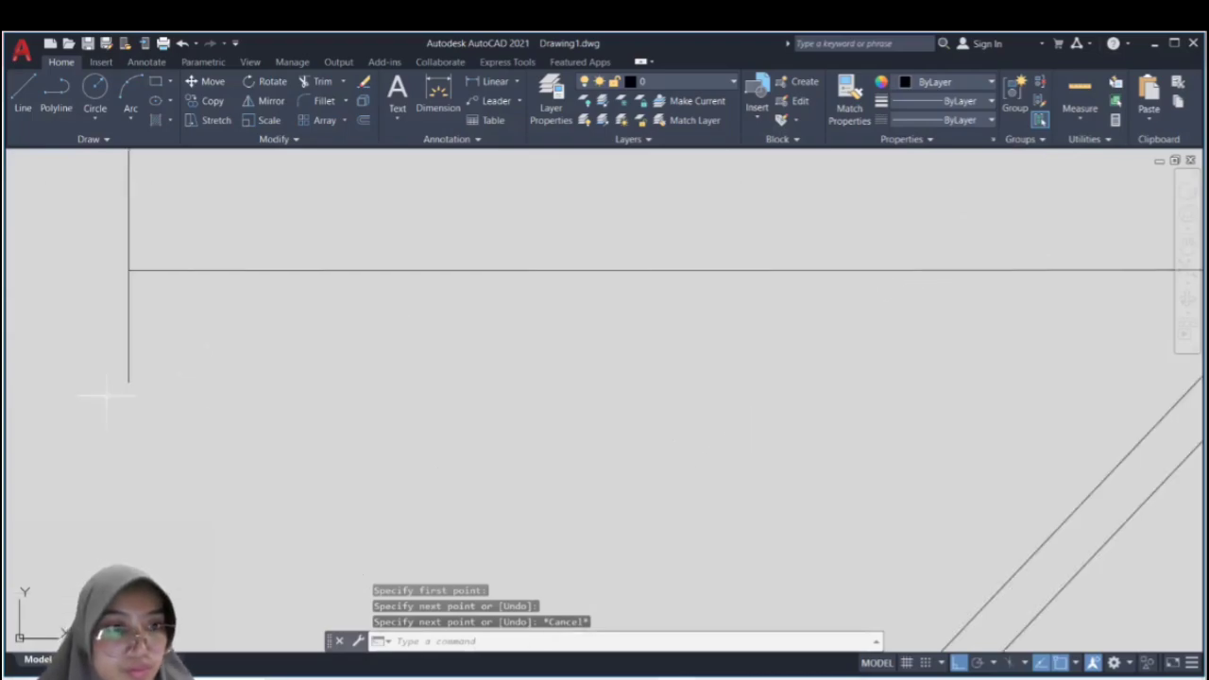
scroll(512, 324, down, 3)
scroll(370, 346, up, 3)
text(l)
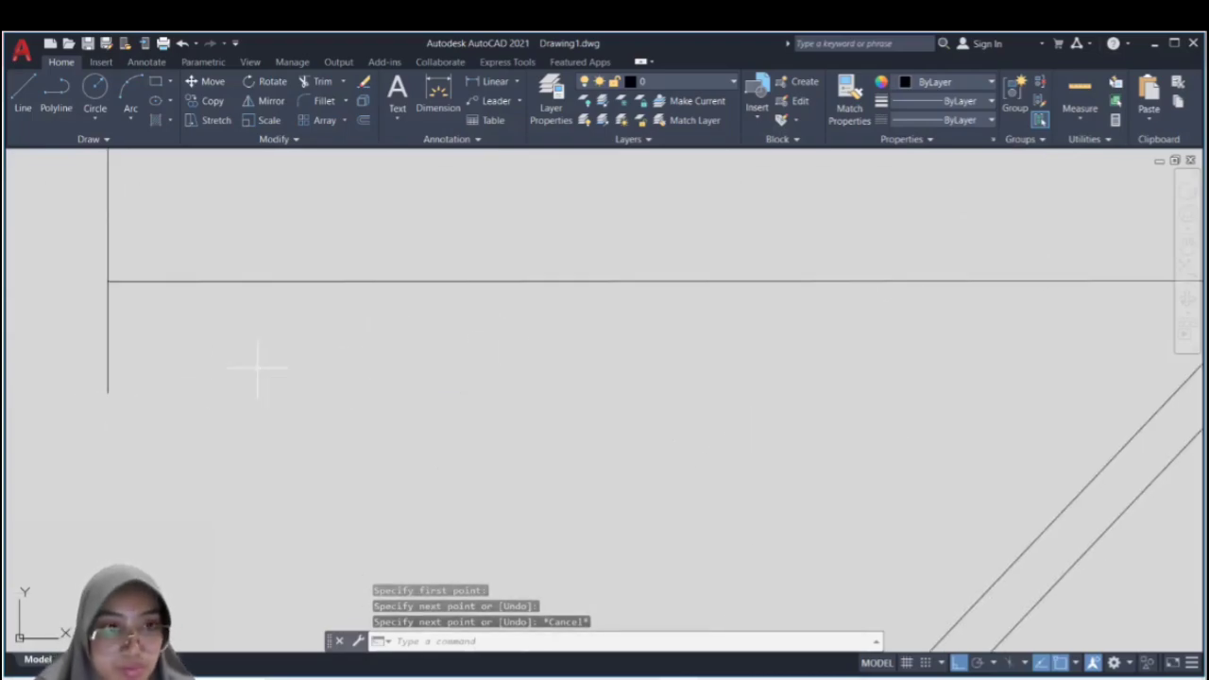
key(Return)
click(108, 393)
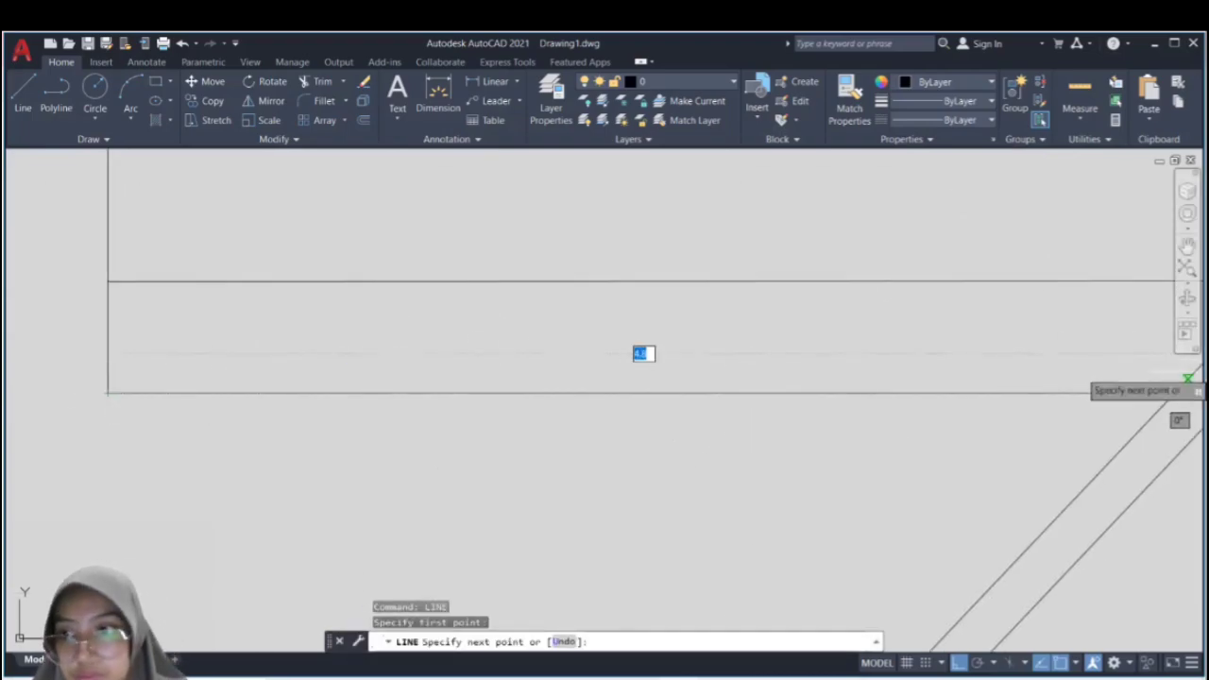
scroll(1188, 377, up, 5)
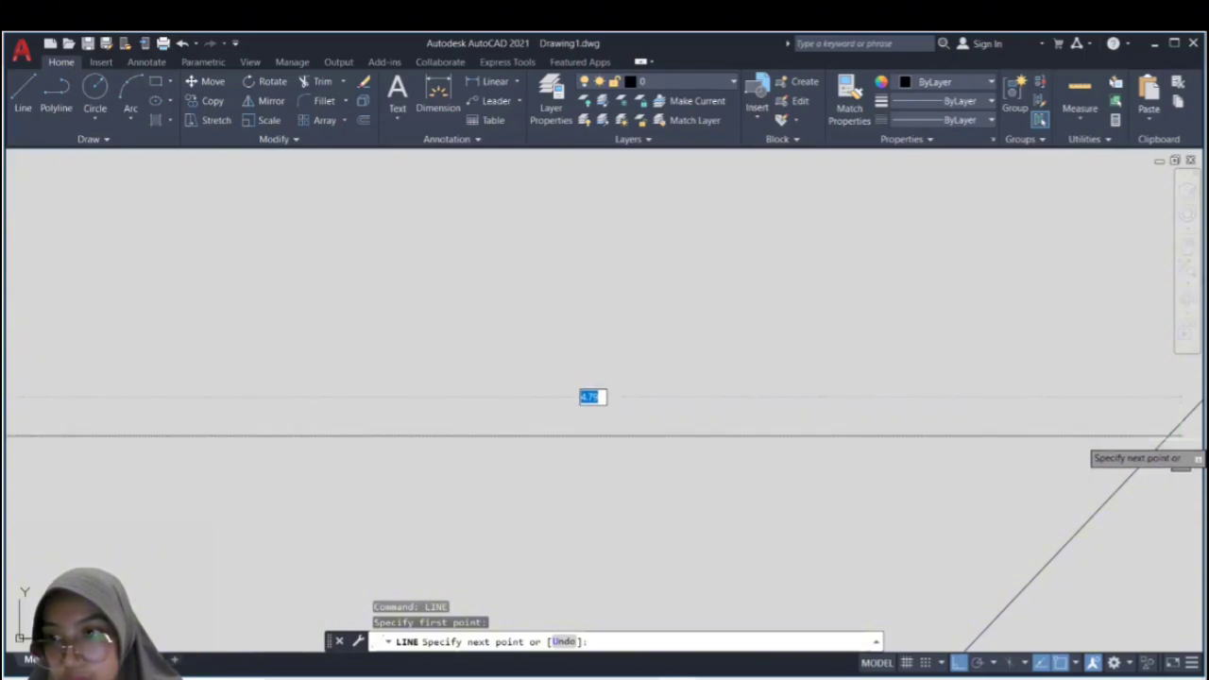
click(1173, 434)
key(Escape)
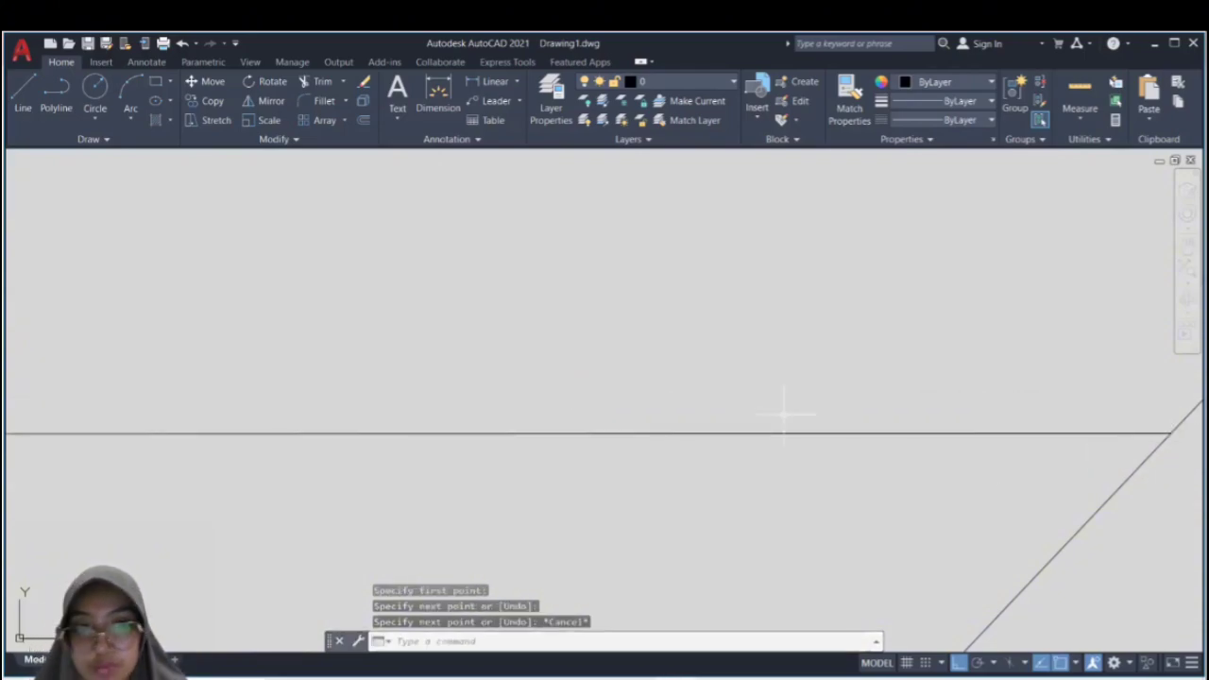
Step: Draw a horizontal line from the inner trapezoid's top-left corner to the outer trapezoid's left sloped side
scroll(236, 422, down, 8)
middle_drag(224, 444, 904, 432)
scroll(652, 420, up, 2)
middle_drag(653, 420, 780, 388)
scroll(742, 364, down, 2)
scroll(756, 337, up, 2)
middle_drag(755, 337, 771, 343)
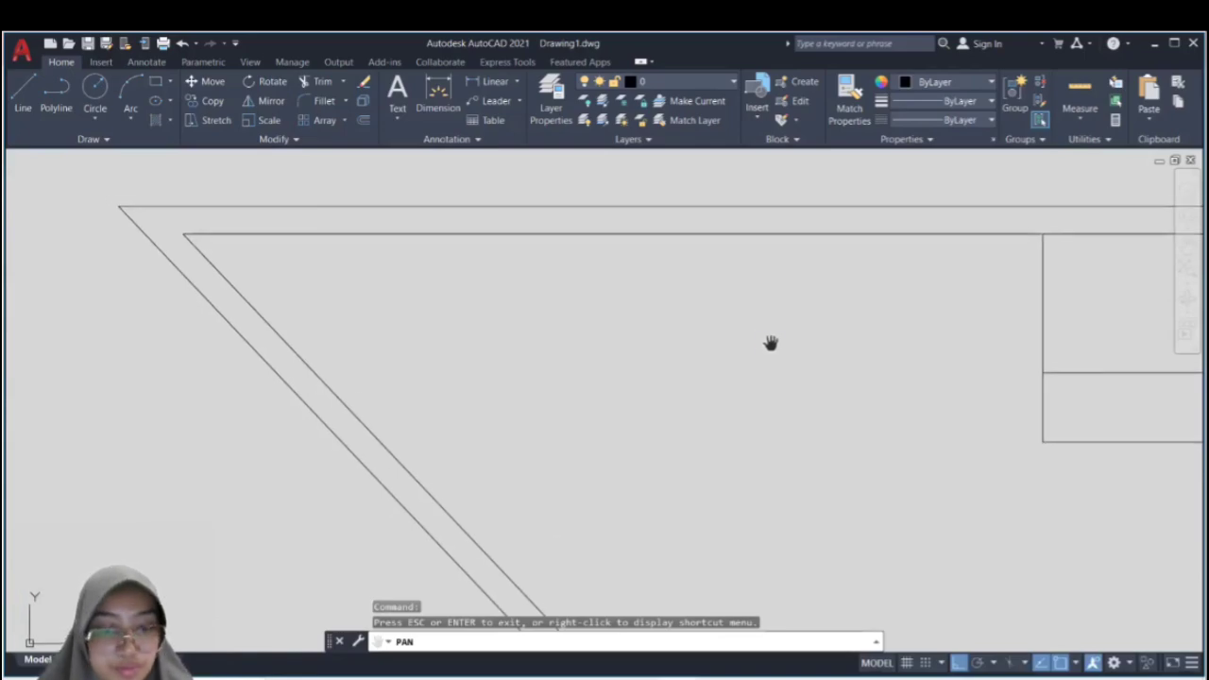
key(Escape)
text(l)
key(Return)
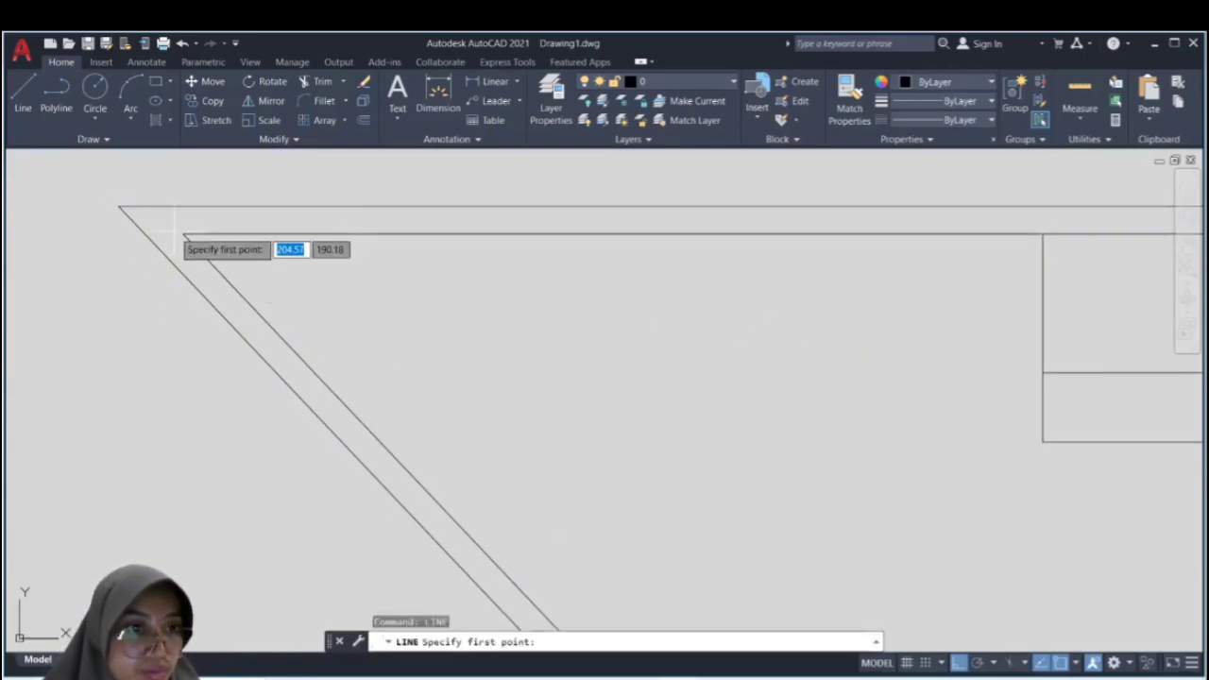
scroll(143, 230, up, 10)
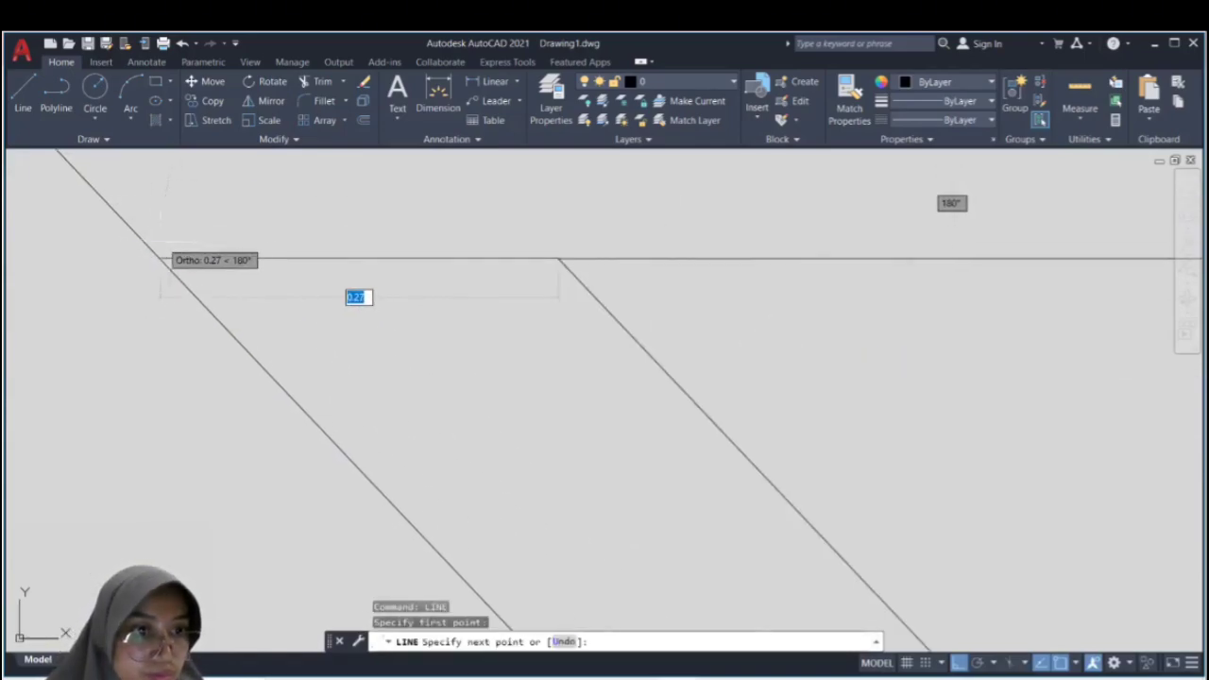
click(151, 250)
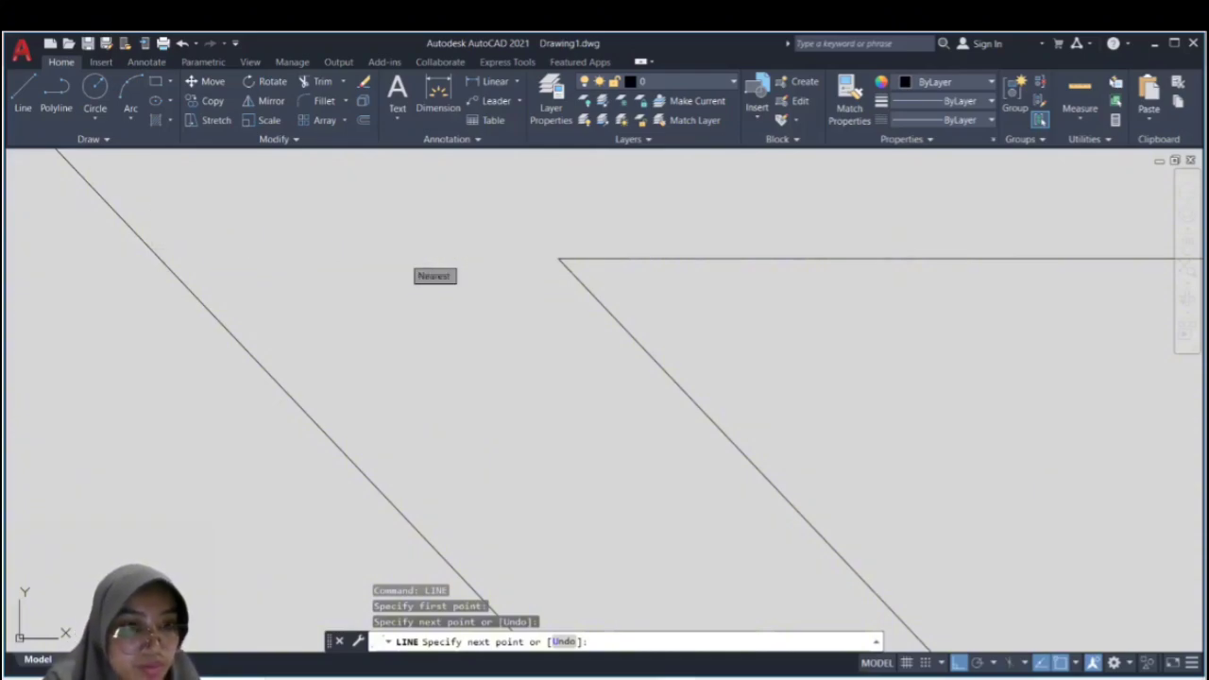
click(558, 258)
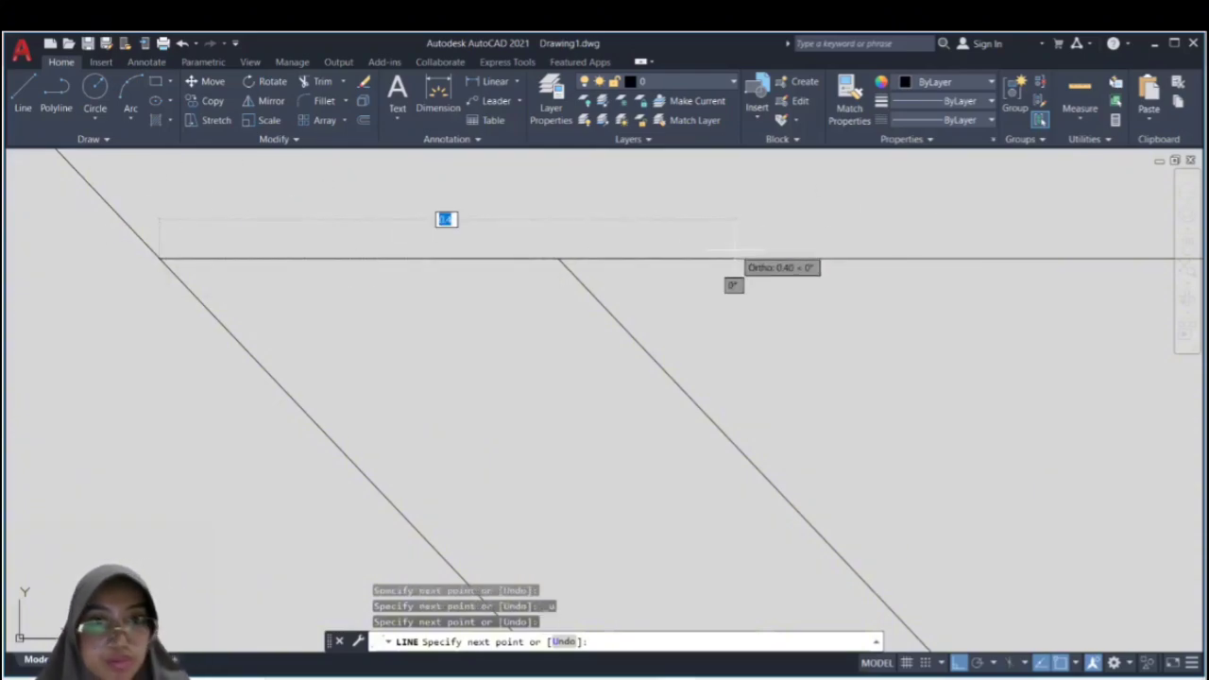
key(Escape)
Step: Draw a horizontal line from the joint of the two vertical segments to the inner trapezoid's left sloped side
scroll(1001, 307, down, 4)
click(1180, 252)
drag(1085, 381, 261, 461)
scroll(262, 462, down, 2)
drag(847, 472, 677, 251)
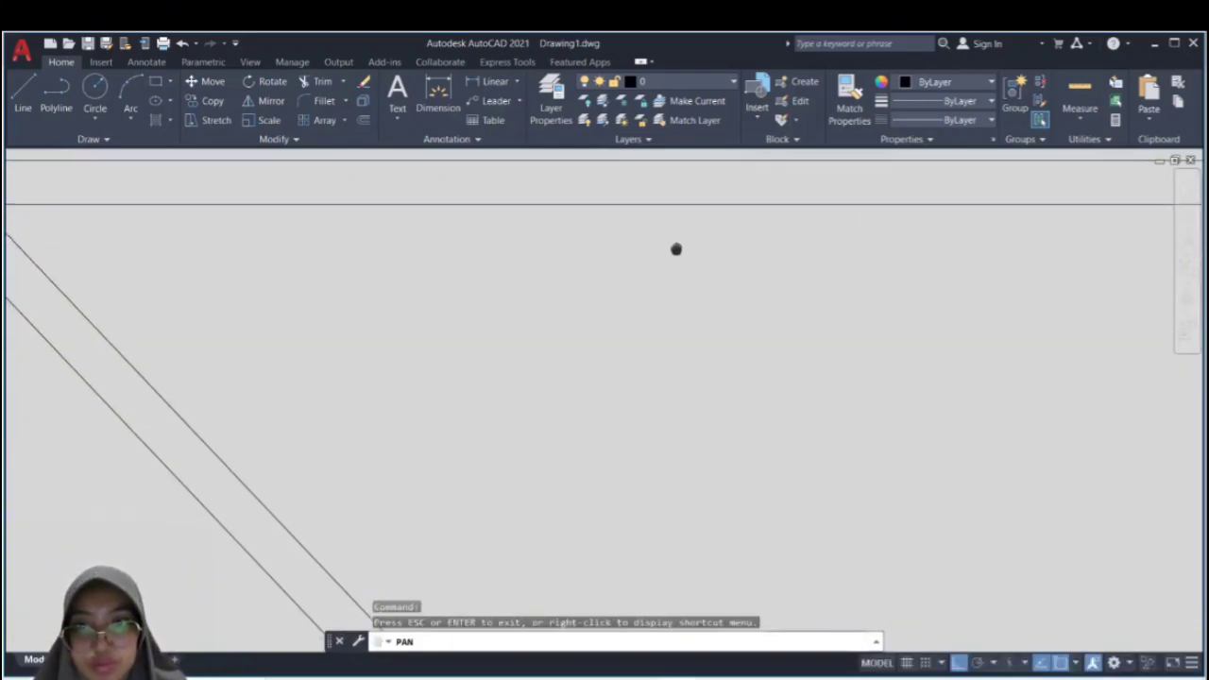
scroll(680, 247, down, 5)
drag(766, 278, 718, 410)
scroll(718, 410, up, 1)
key(Escape)
text(line)
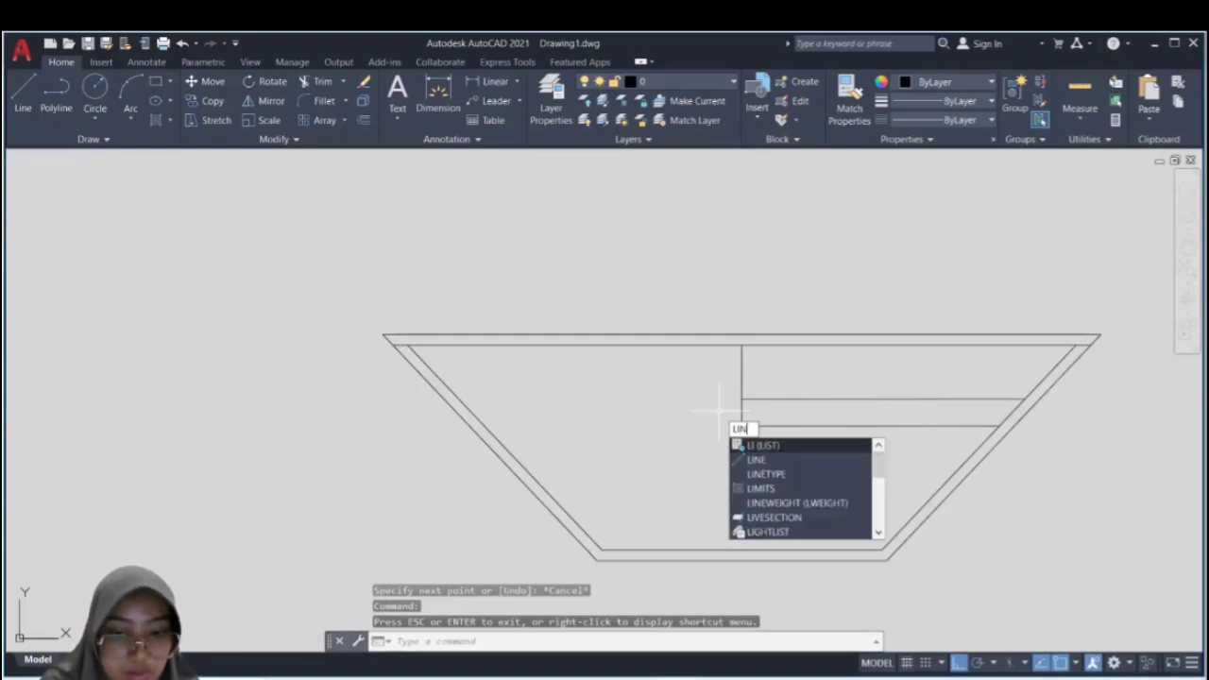
key(Return)
click(741, 400)
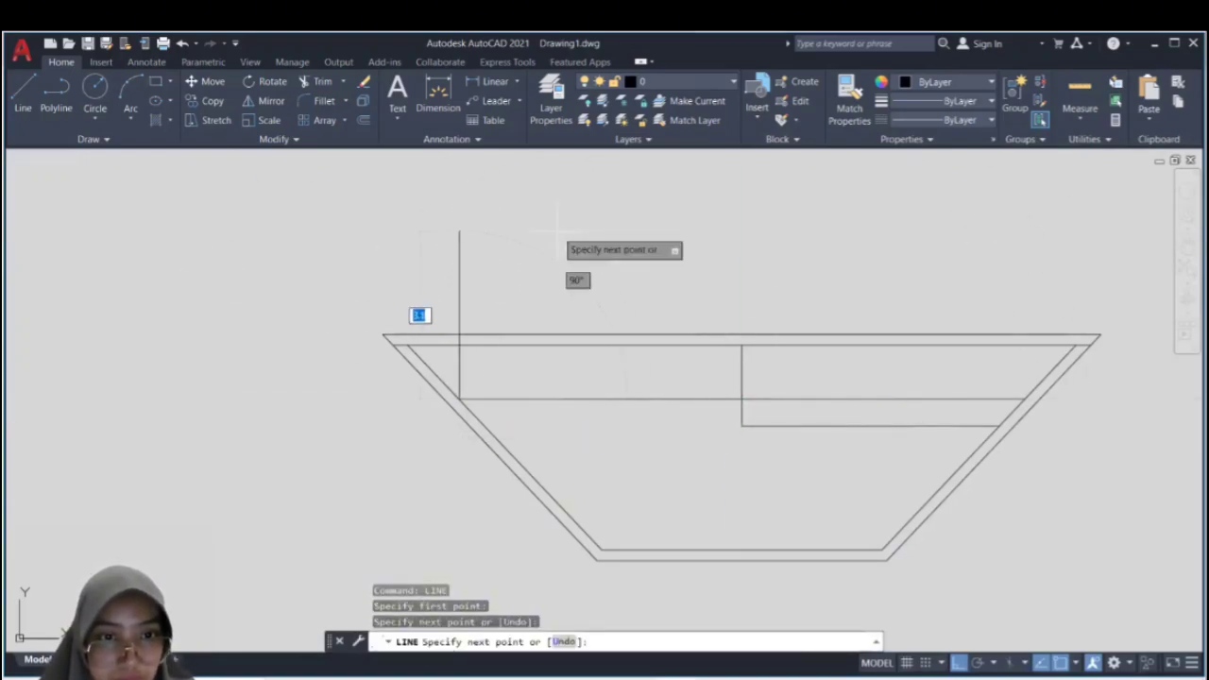
key(Escape)
Step: Draw a horizontal line from the lower end of the vertical line to the inner trapezoid's left sloped side
key(Return)
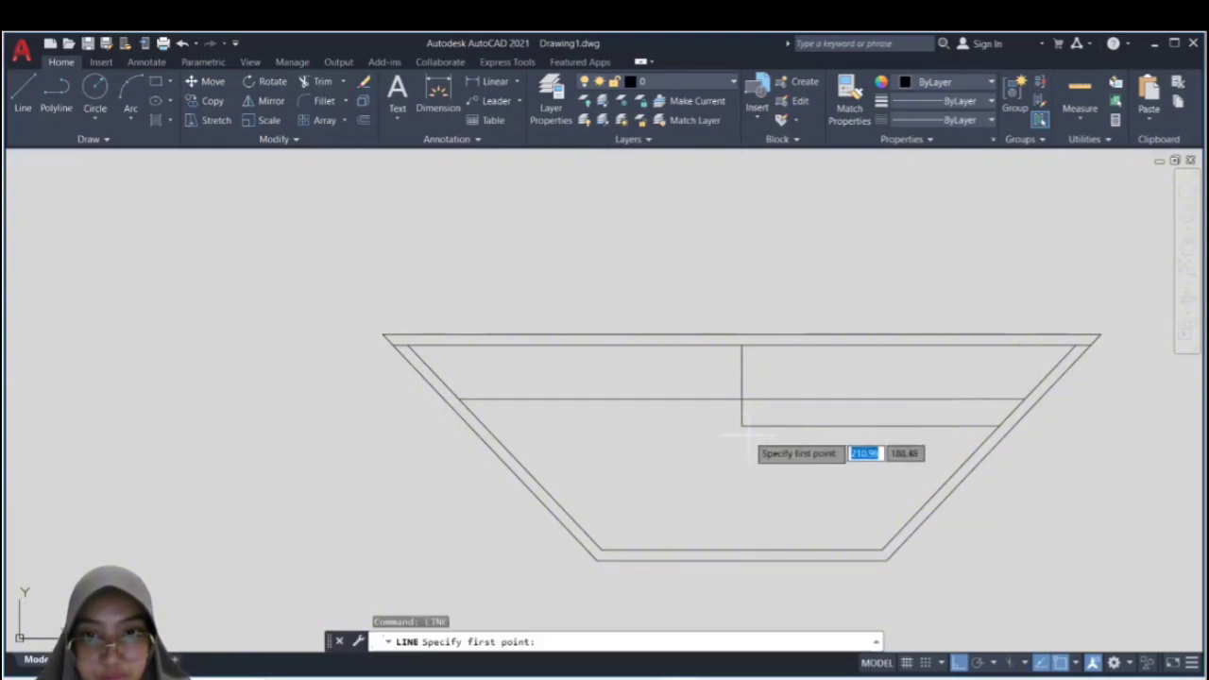
click(741, 425)
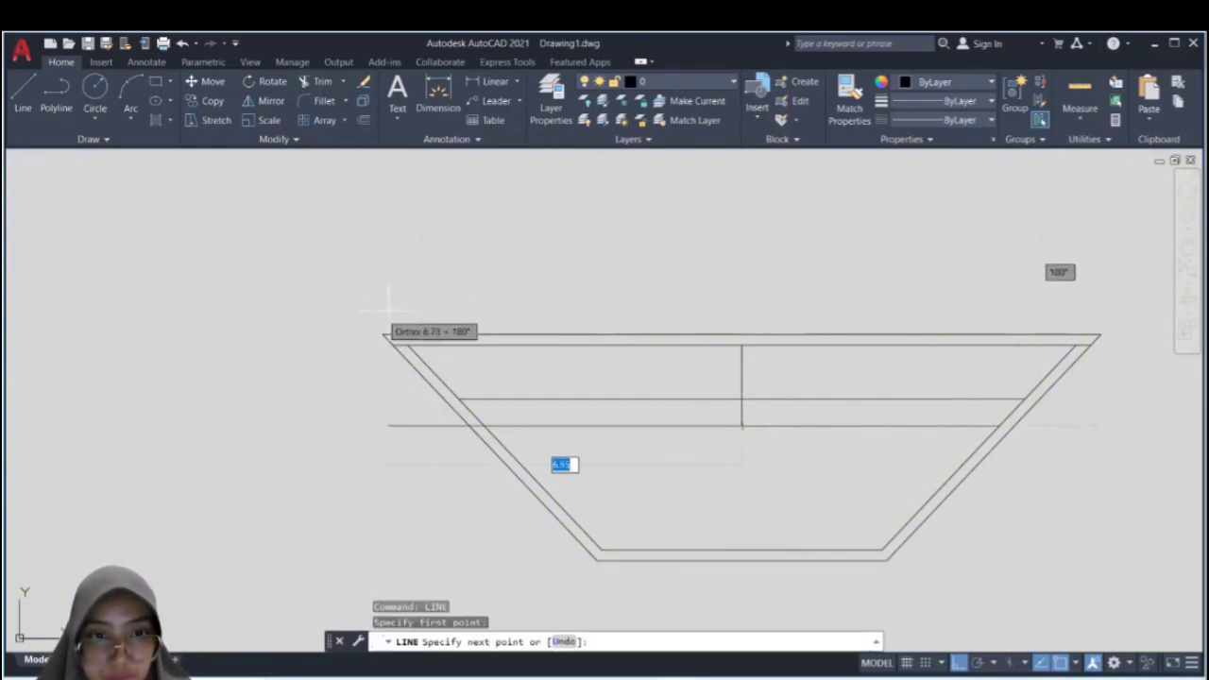
click(484, 281)
key(Escape)
Step: Stretch the left end of the upper level line to meet the inner trapezoid's left sloped side
scroll(472, 378, up, 6)
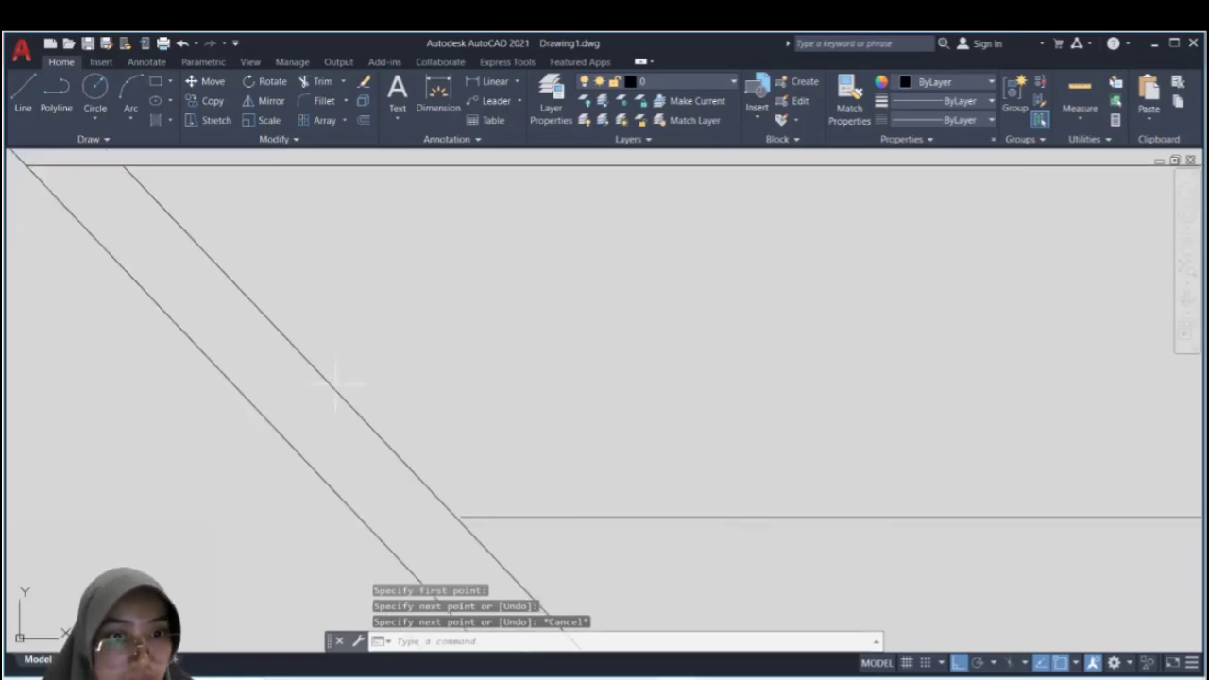
scroll(376, 467, up, 3)
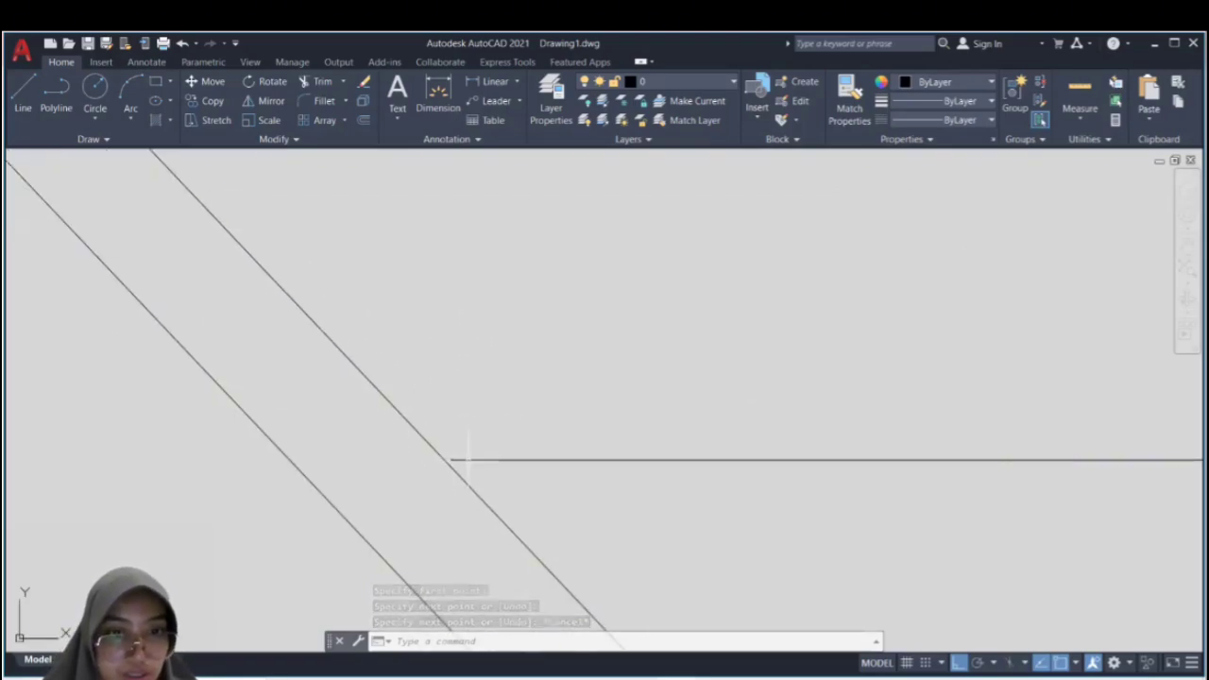
click(466, 459)
click(443, 459)
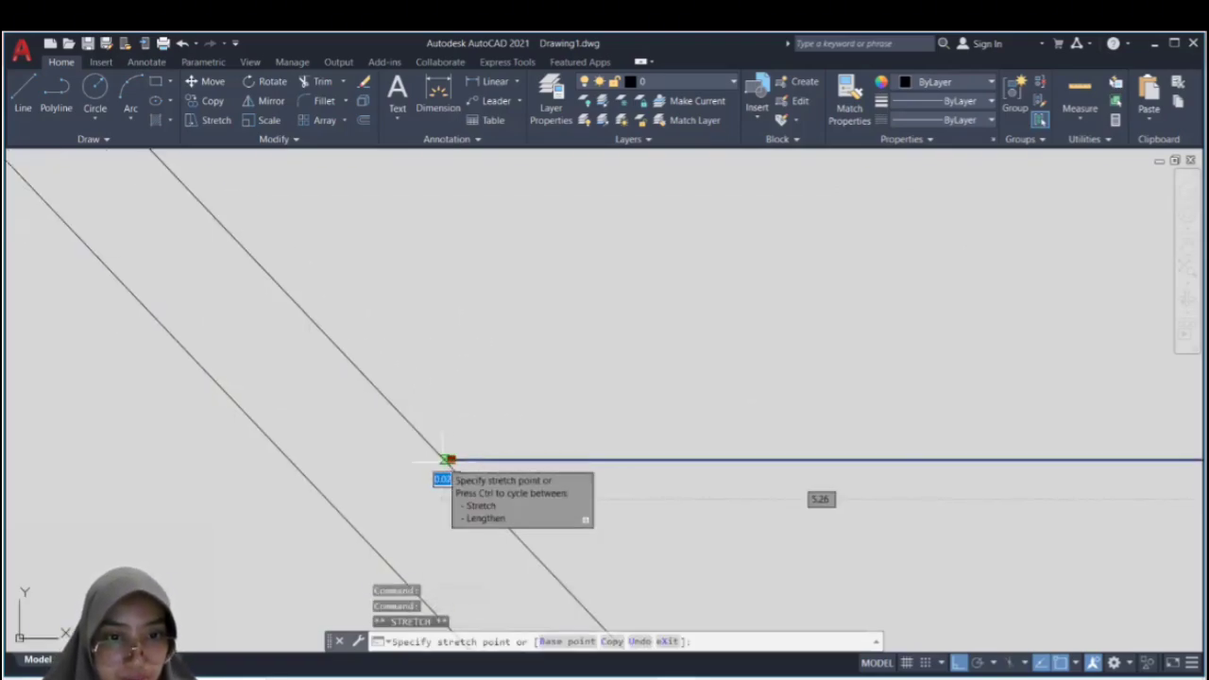
key(Escape)
Step: Stretch the left end of the lower level line to meet the inner trapezoid's left sloped side
scroll(652, 444, down, 8)
click(1186, 246)
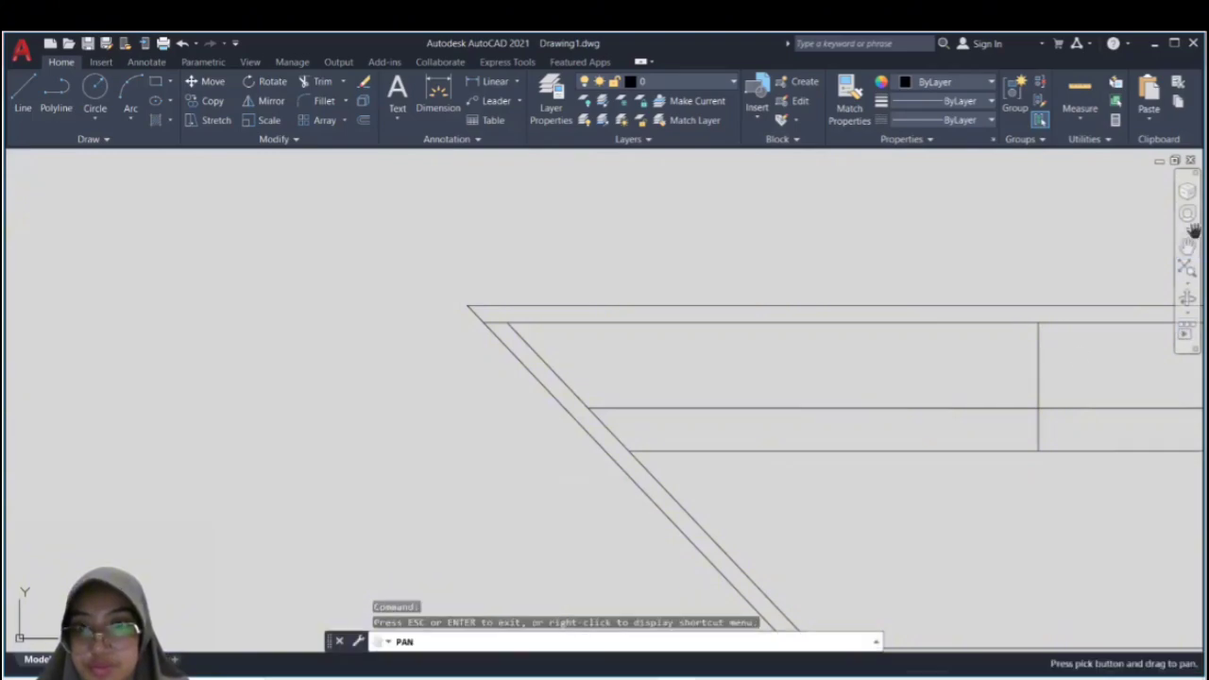
drag(747, 479, 445, 487)
scroll(302, 487, up, 8)
drag(760, 200, 690, 437)
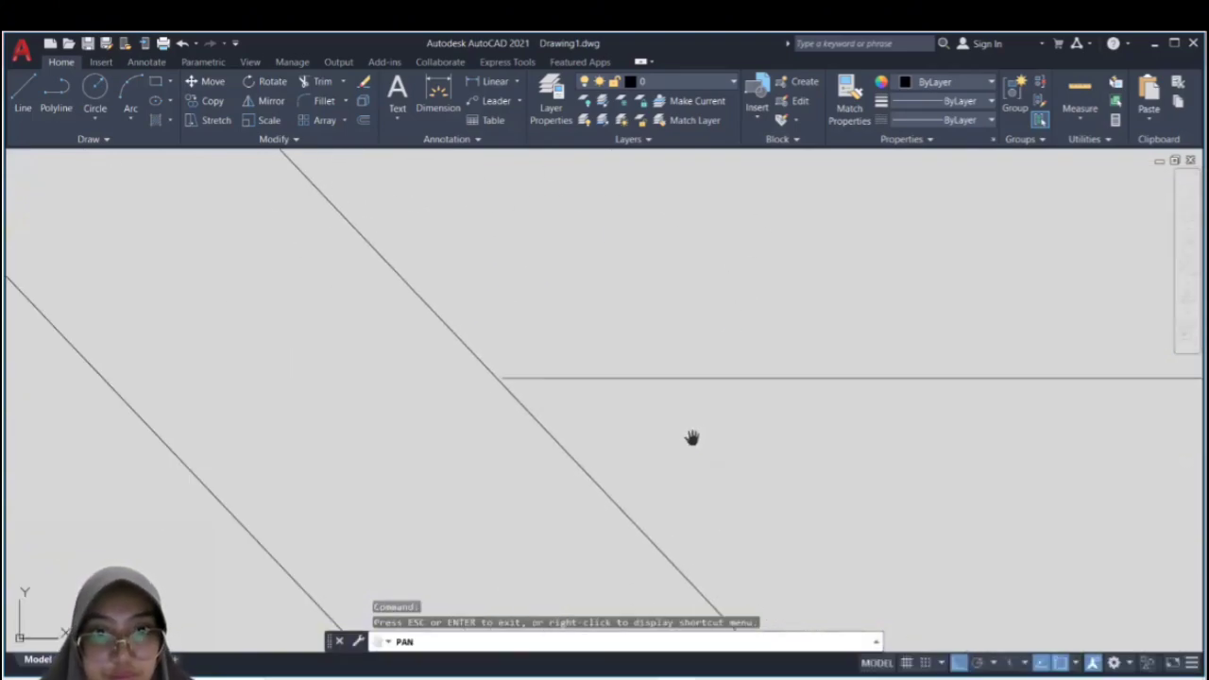
key(Escape)
click(535, 380)
click(535, 378)
click(529, 378)
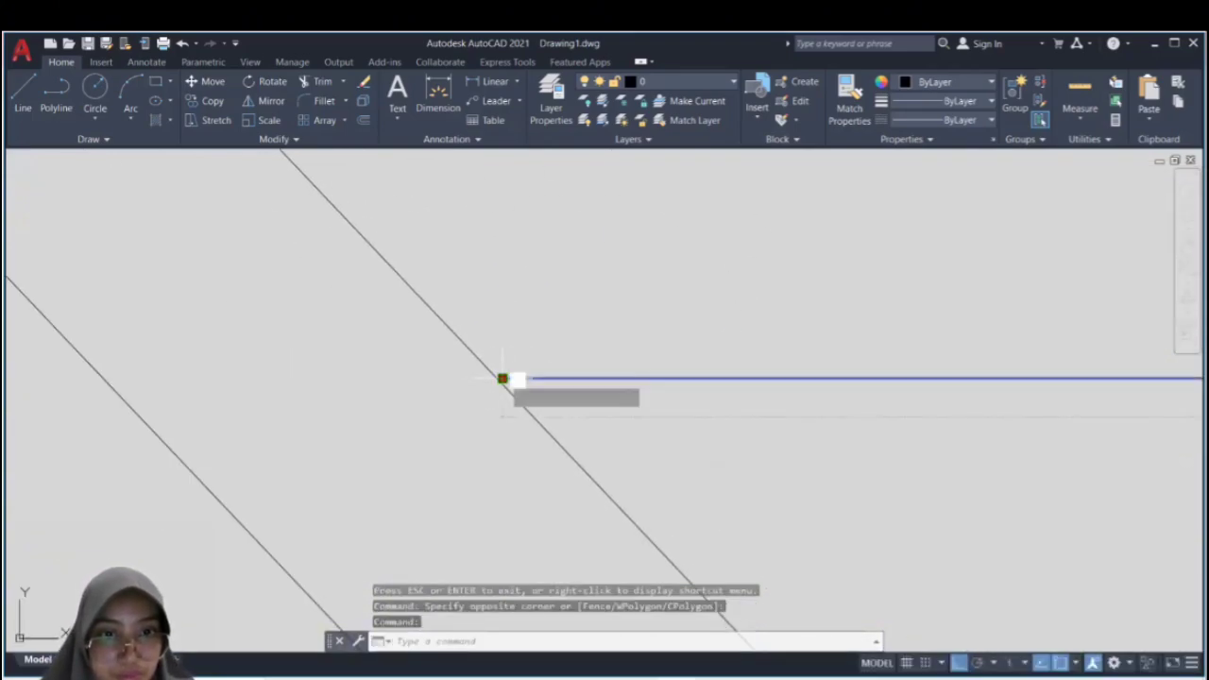
click(503, 379)
key(Escape)
Step: Draw a wavy spline from the upper level line's left end to its right end, alternating its points between the two level lines
scroll(642, 311, down, 5)
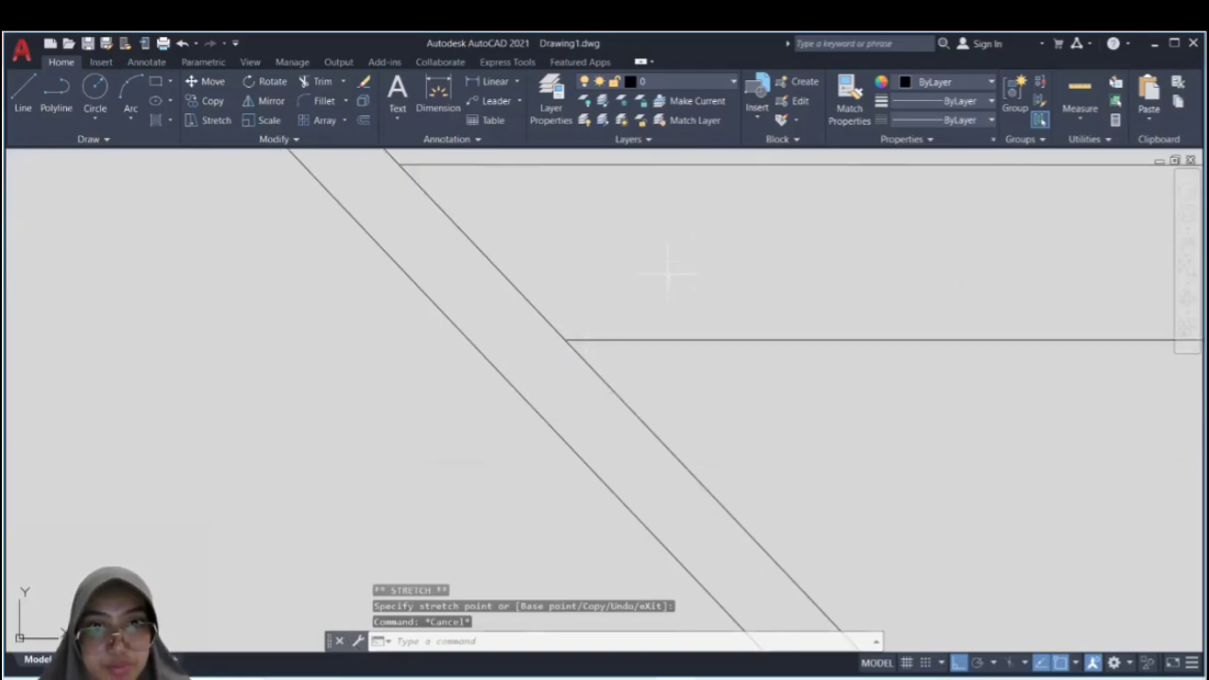
click(1187, 247)
drag(803, 202, 586, 388)
scroll(586, 388, down, 5)
drag(909, 388, 584, 387)
key(Escape)
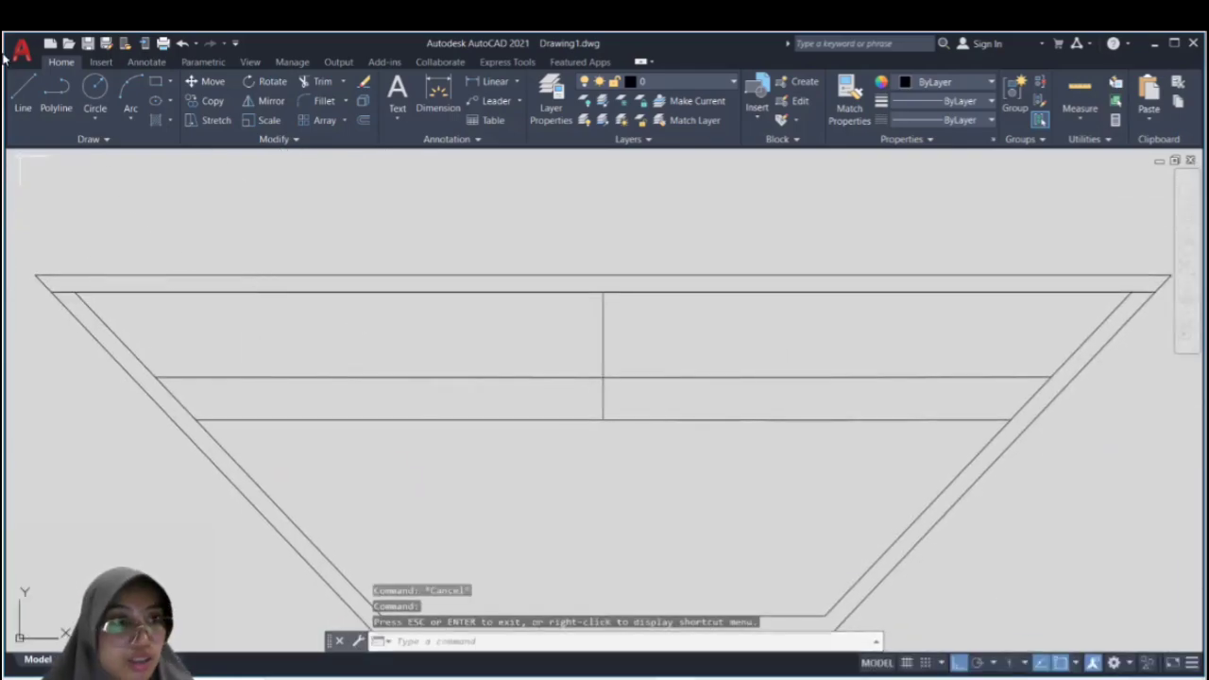
click(92, 139)
click(21, 171)
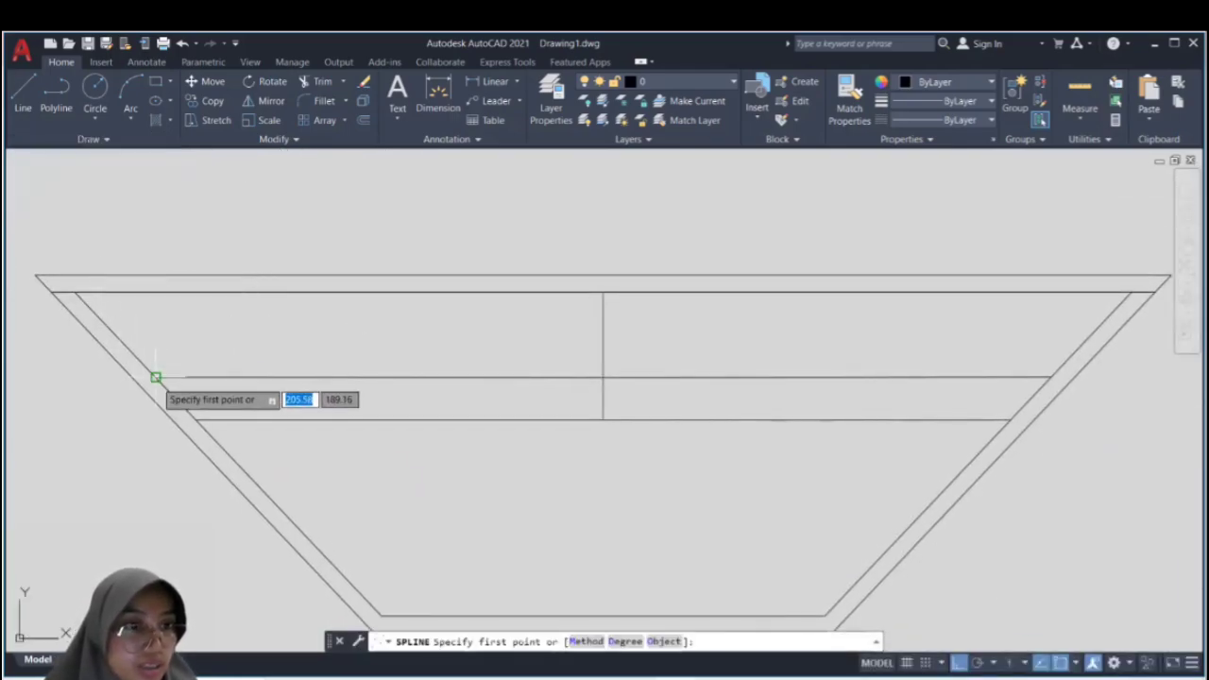
click(156, 376)
click(231, 418)
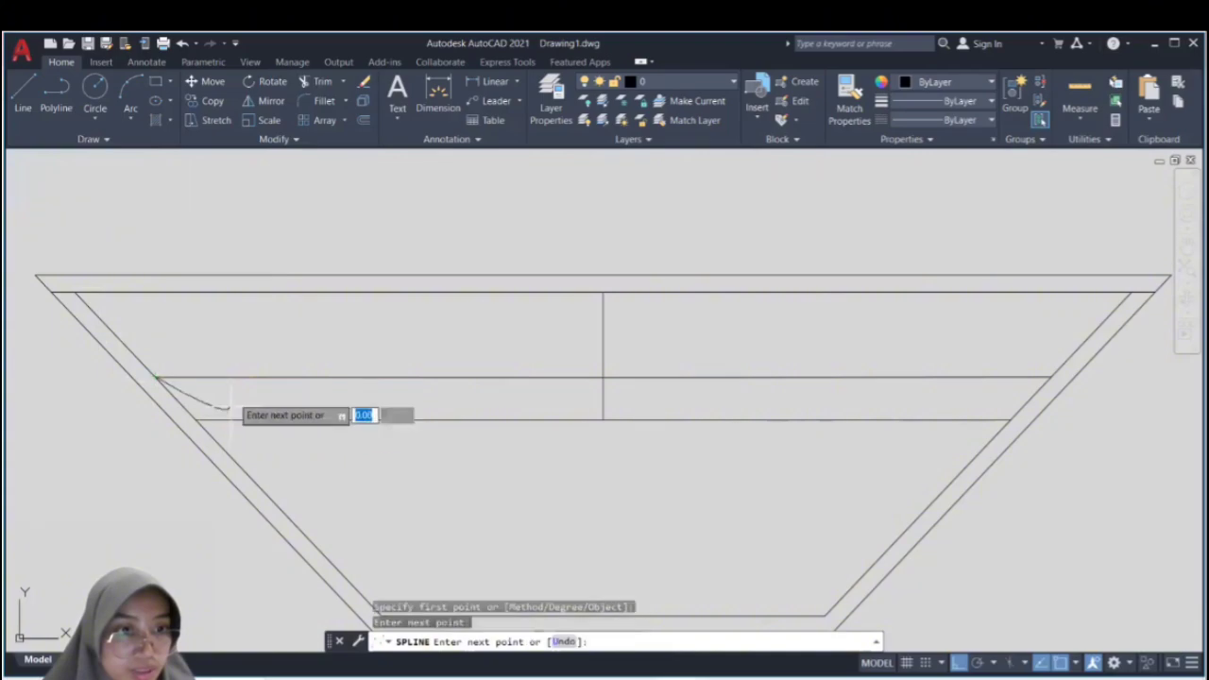
click(264, 378)
click(304, 418)
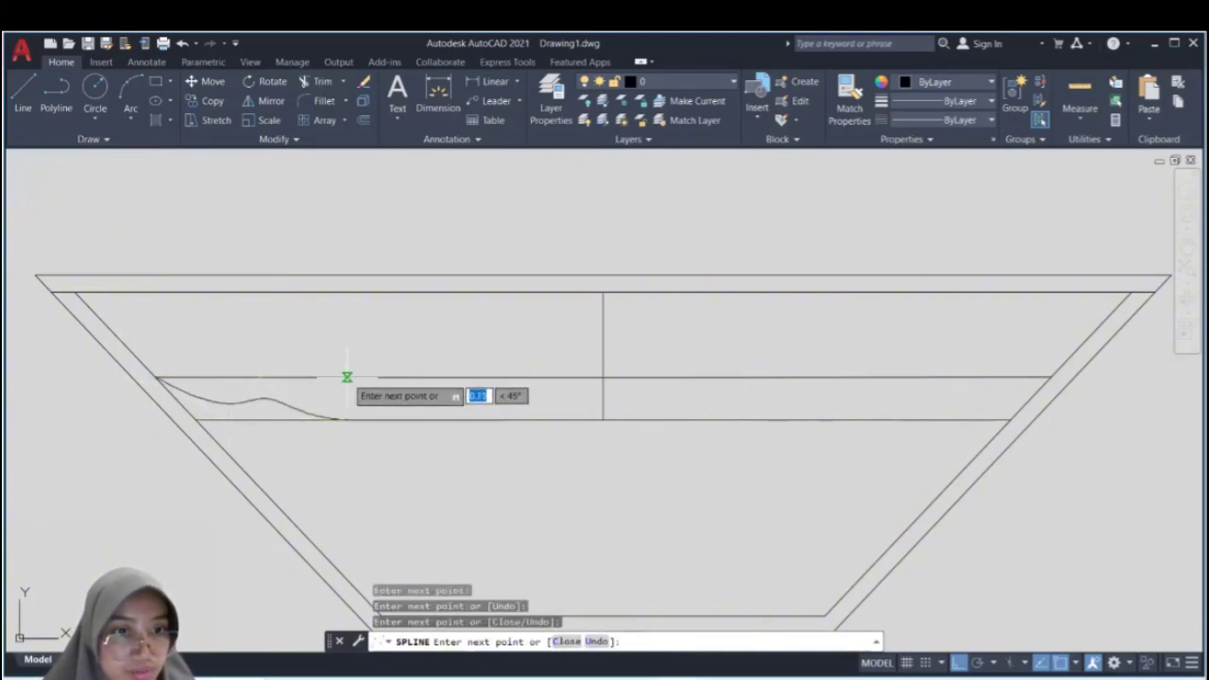
click(345, 378)
click(421, 419)
click(416, 378)
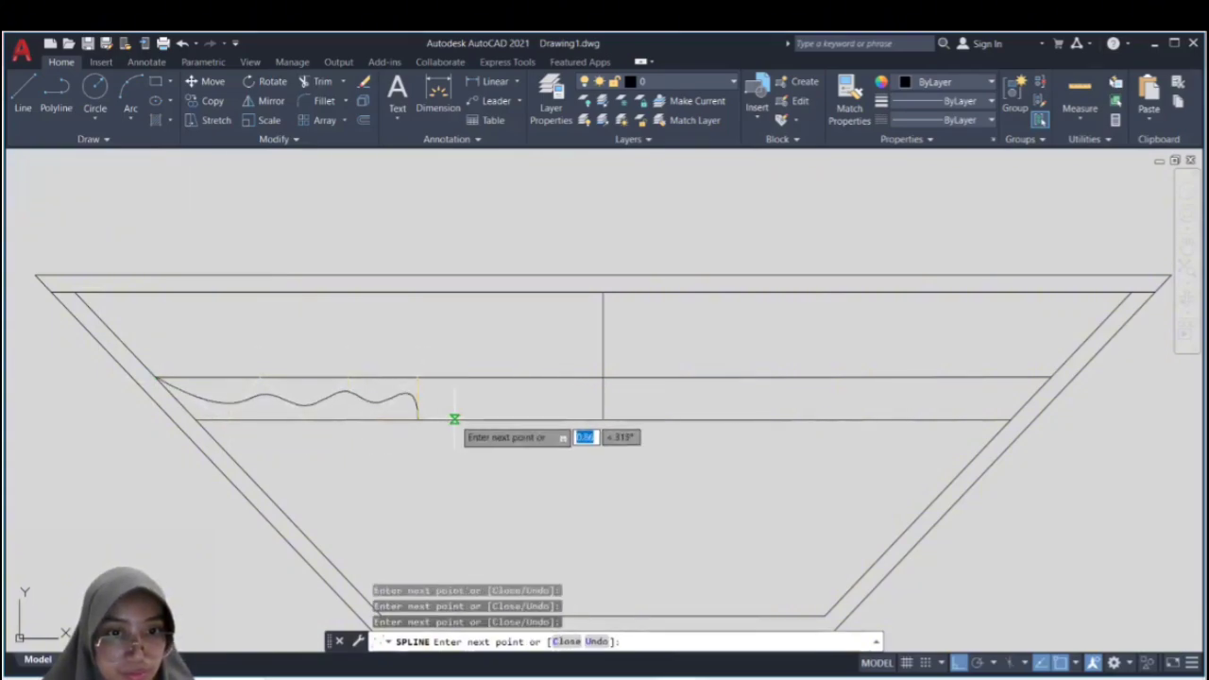
click(453, 419)
click(525, 419)
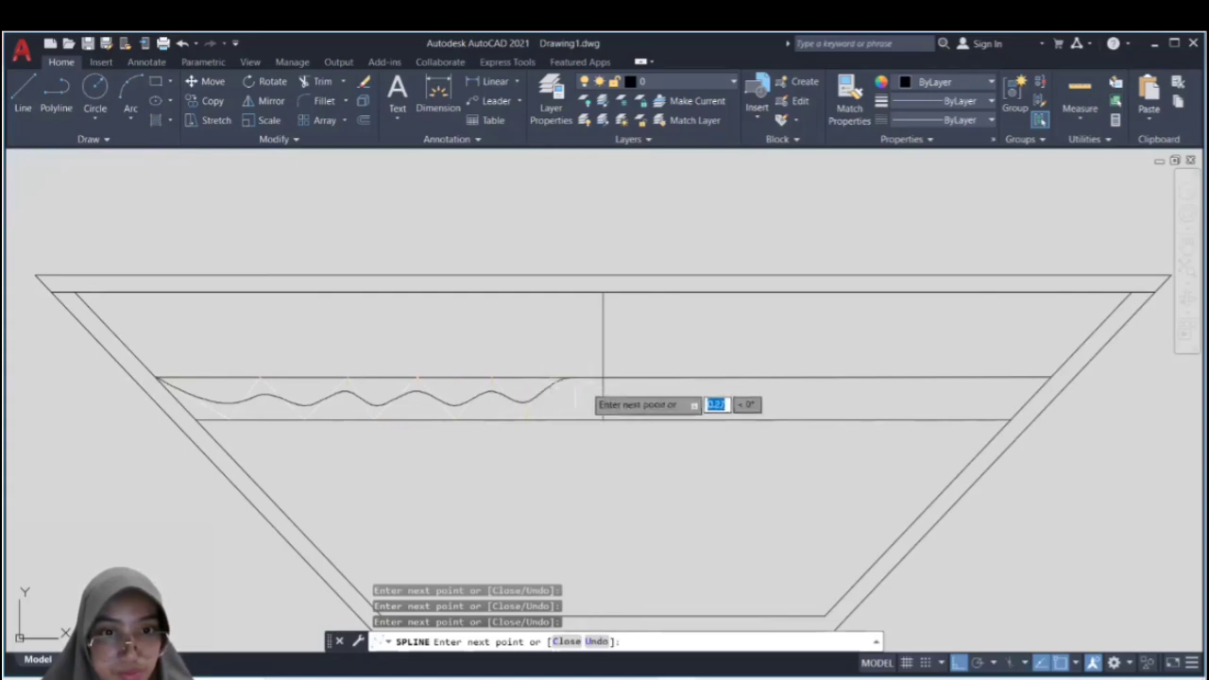
click(561, 378)
click(601, 419)
click(626, 377)
click(666, 419)
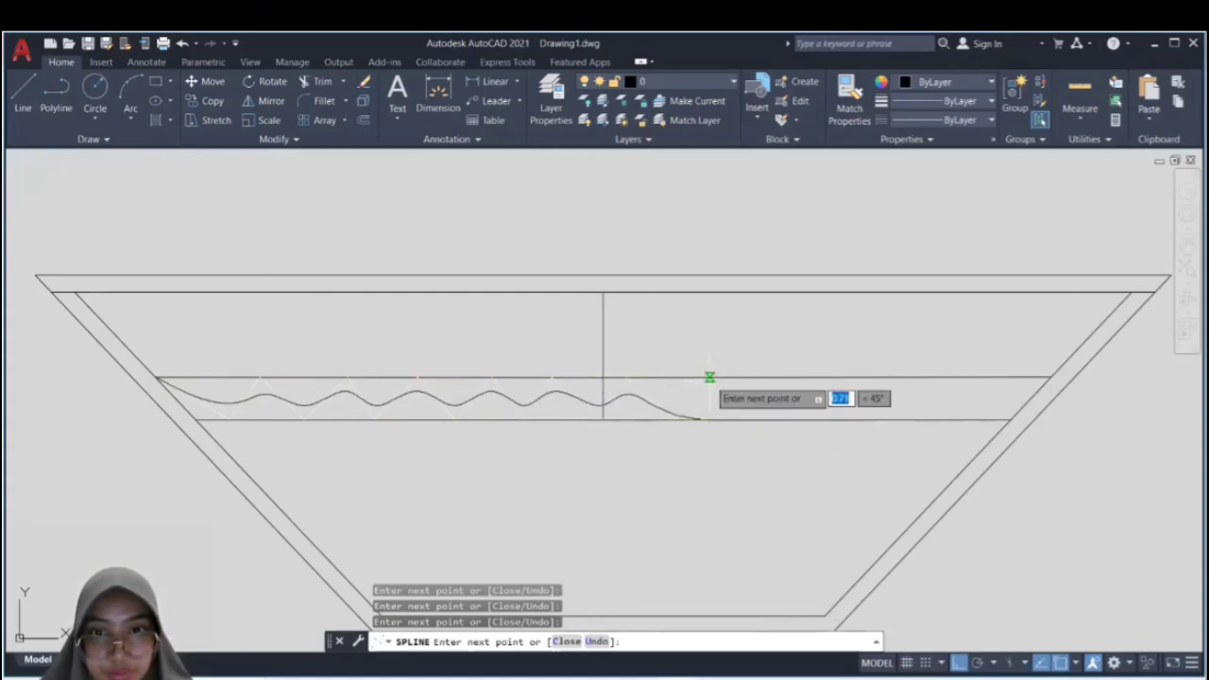
click(709, 377)
click(744, 419)
click(798, 378)
click(831, 418)
click(877, 378)
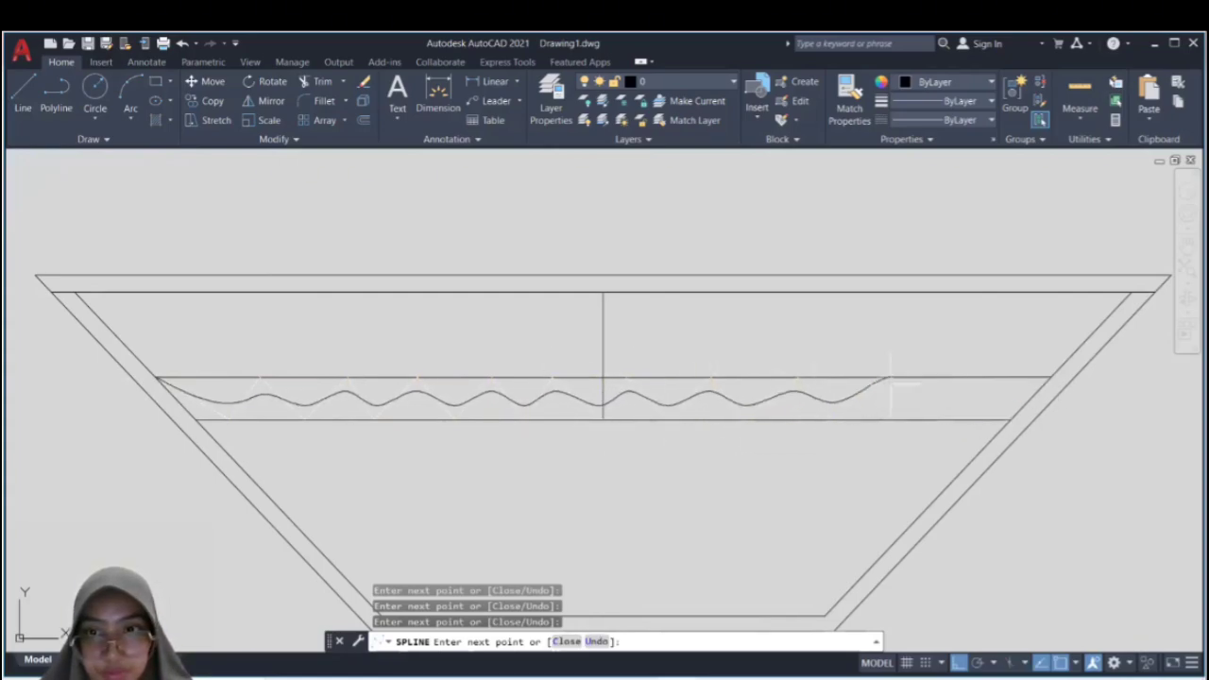
click(909, 418)
click(935, 377)
click(974, 418)
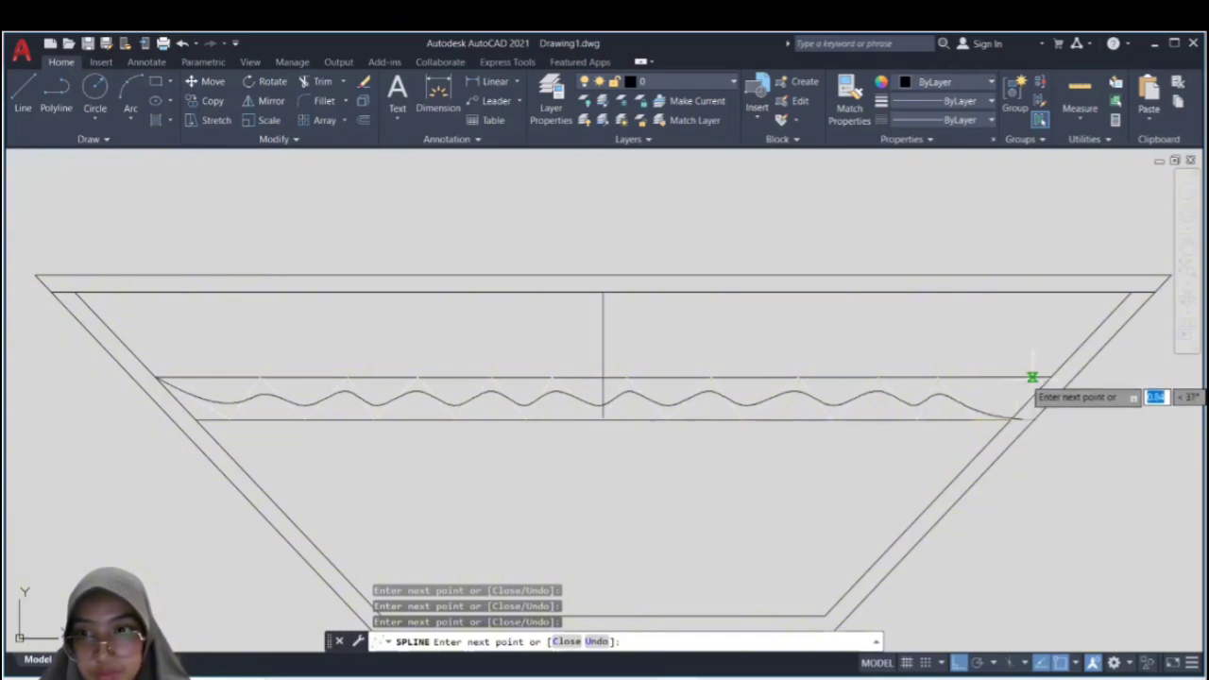
click(1050, 378)
key(Return)
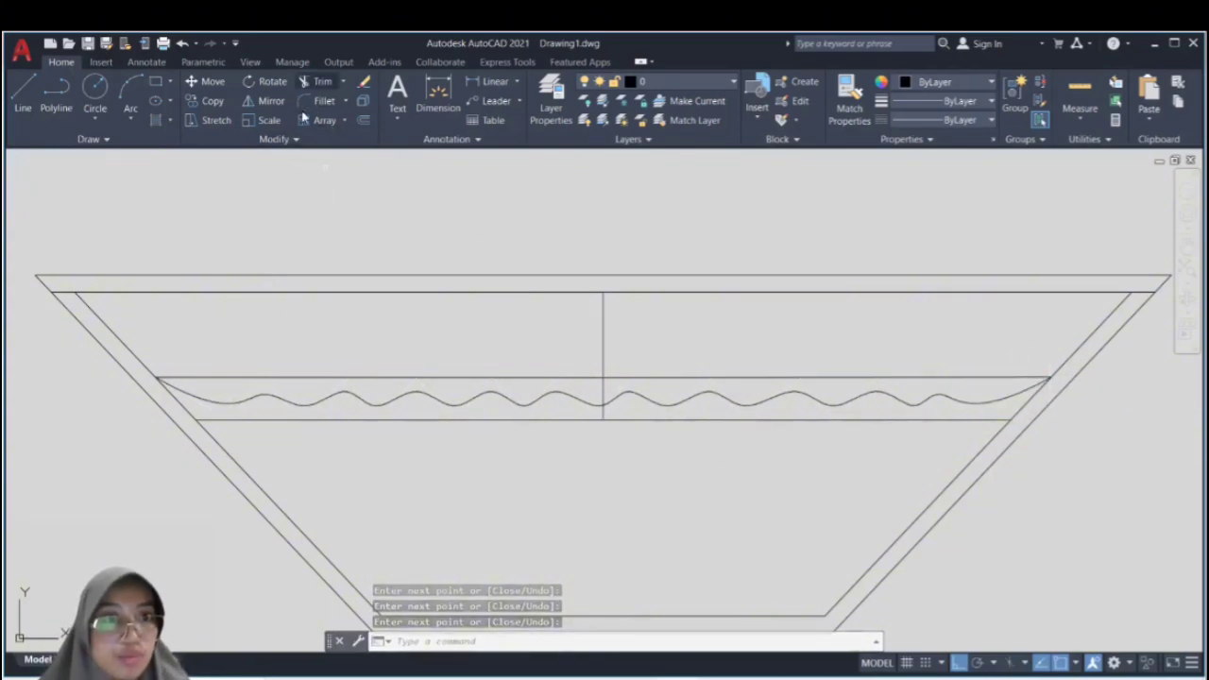
Step: Trim away the top edge lines between the side walls, the vertical centre line and both level lines, keeping the wavy spline
click(322, 81)
mouse_move(39, 288)
mouse_down()
mouse_move(570, 311)
mouse_move(953, 273)
mouse_up()
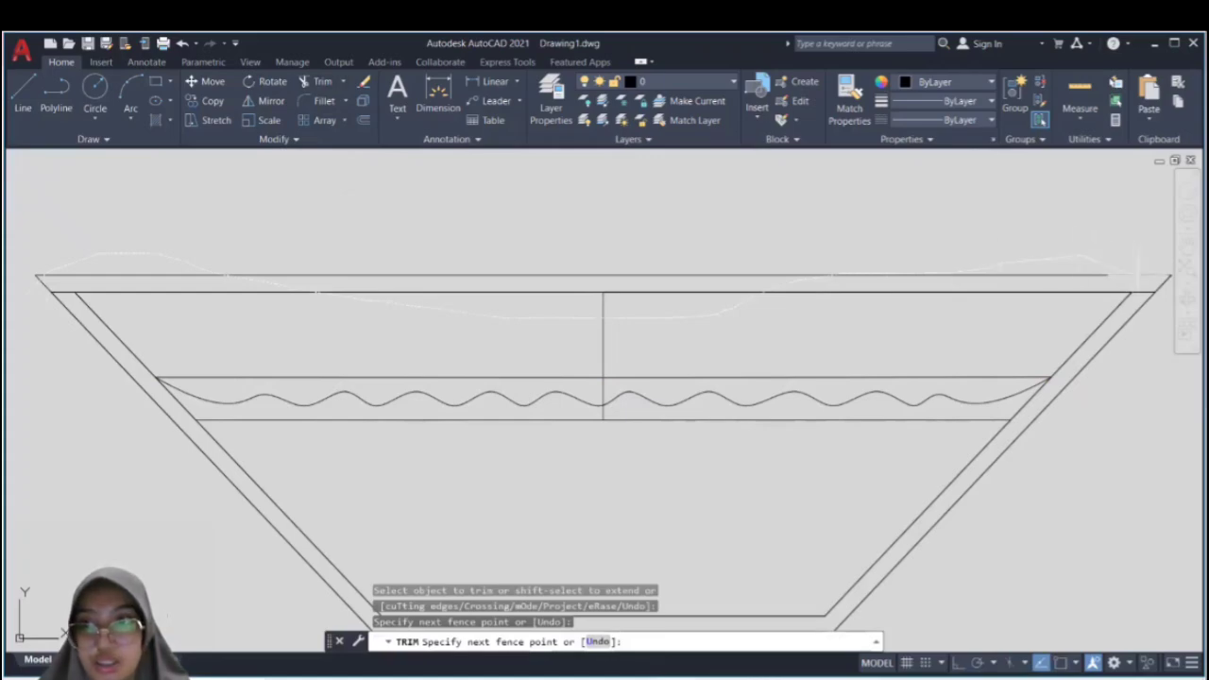
drag(1163, 284, 1167, 283)
mouse_move(565, 359)
mouse_down()
mouse_move(642, 364)
mouse_move(566, 373)
mouse_move(603, 399)
mouse_move(605, 420)
mouse_up()
click(590, 378)
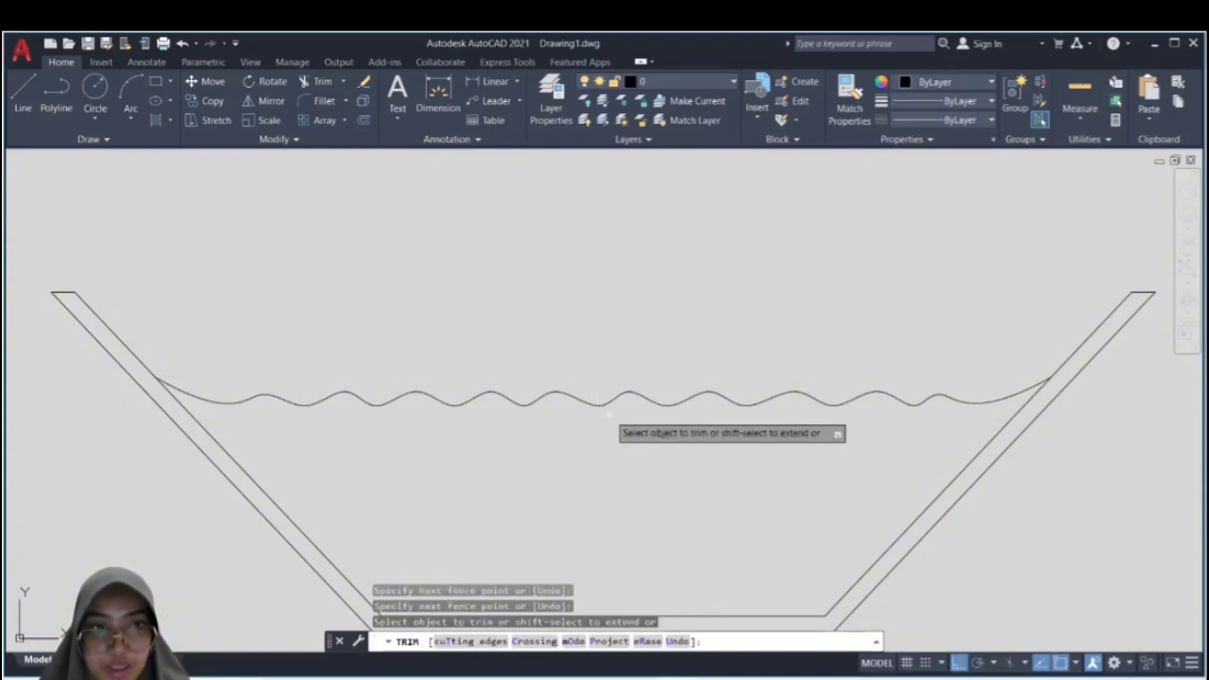
Step: Fill the area below the wavy water surface with a GR_CURVED gradient from Blue to colour 173,221,247
click(170, 120)
click(194, 176)
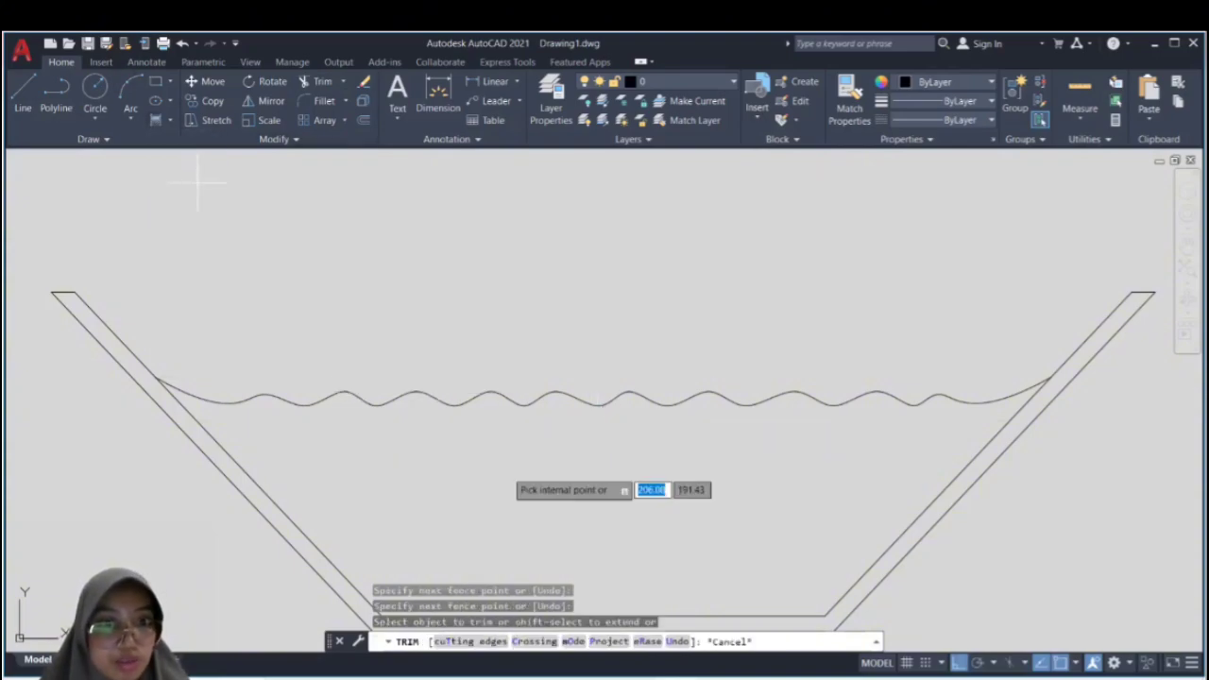
click(446, 496)
click(361, 105)
click(265, 94)
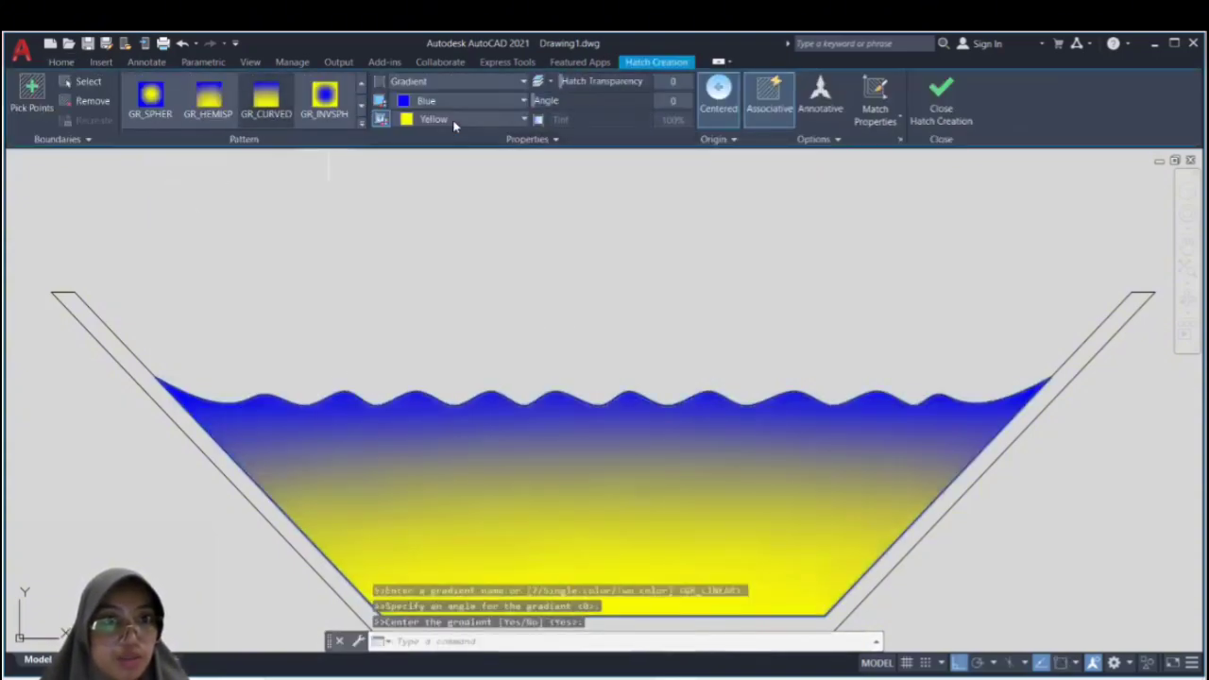
click(524, 119)
click(498, 204)
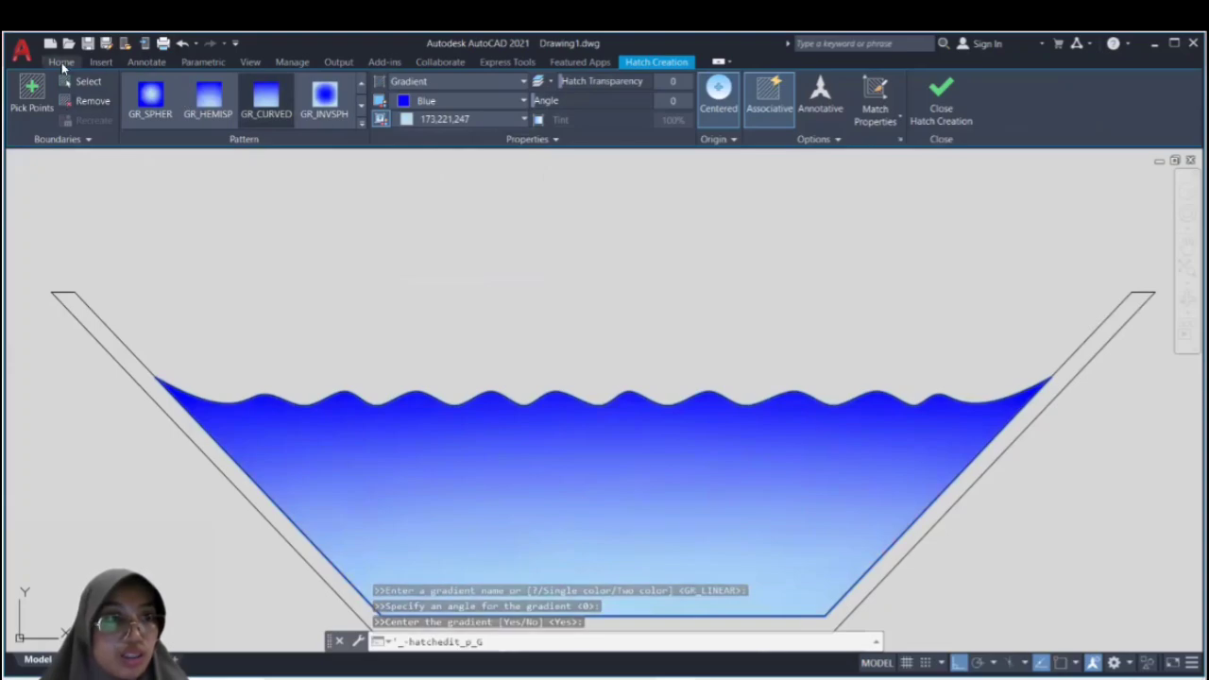
Step: Hatch the channel wall between the inner and outer outlines with the ANSI32 pattern
click(62, 62)
click(169, 121)
click(188, 149)
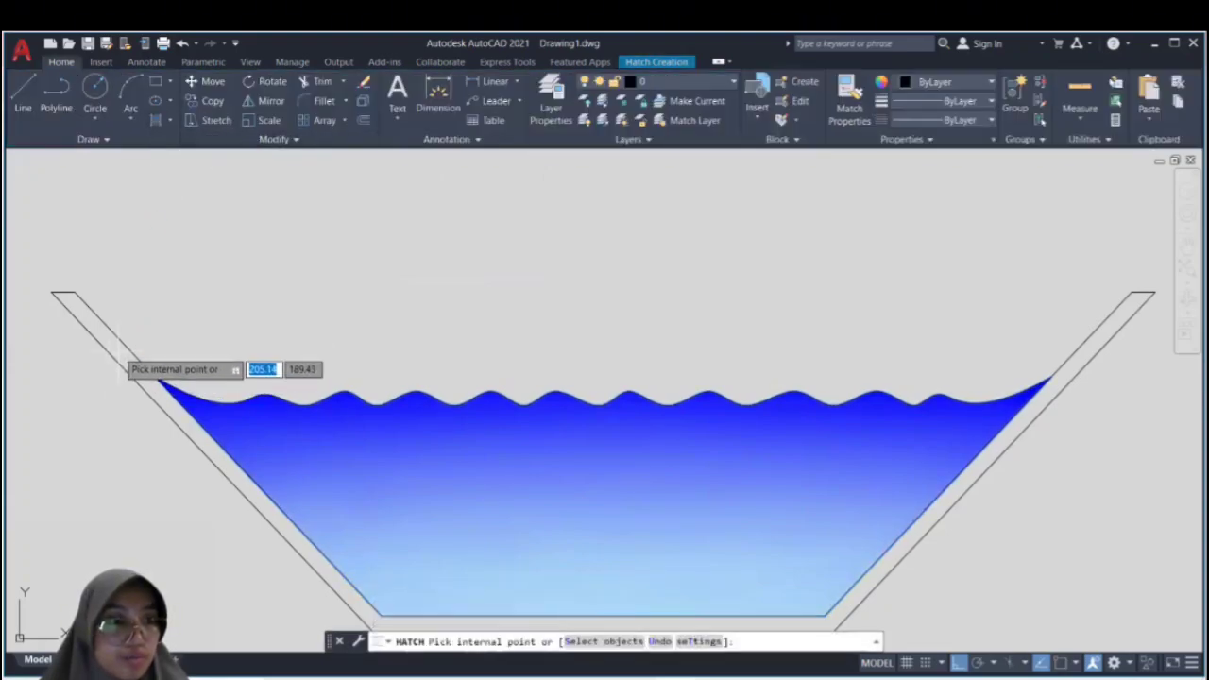
click(125, 359)
click(324, 96)
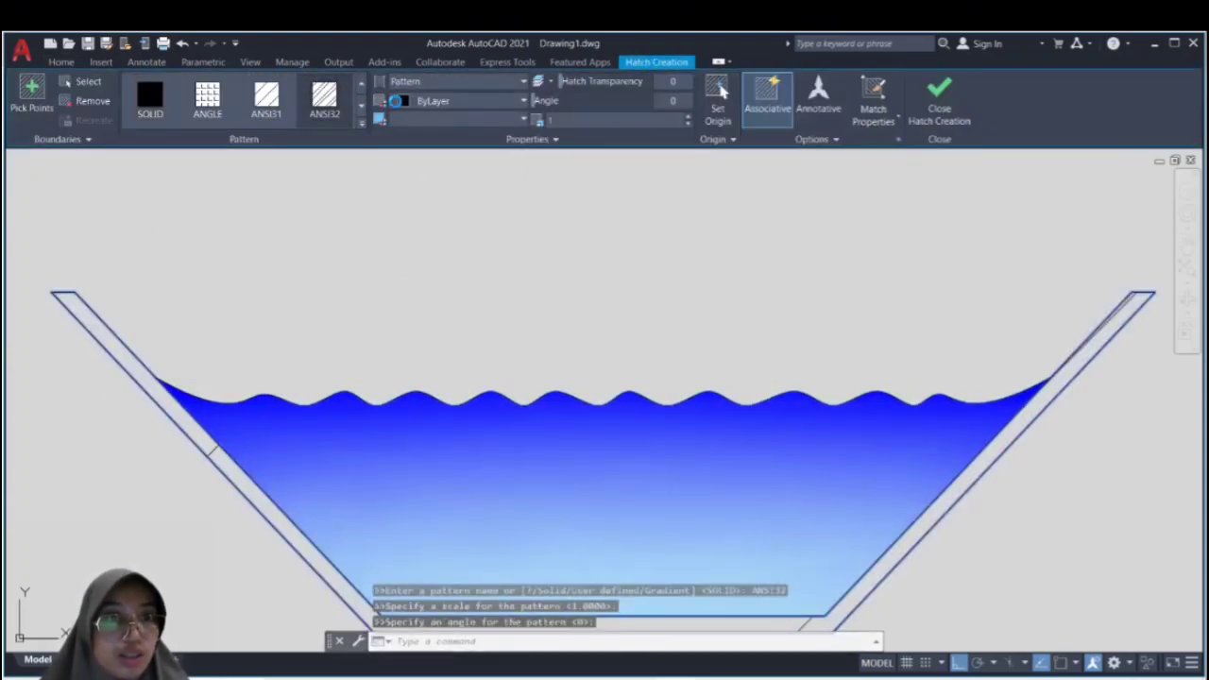
Step: Set the wall hatch's angle to 45 and its scale to 0.05
text(45)
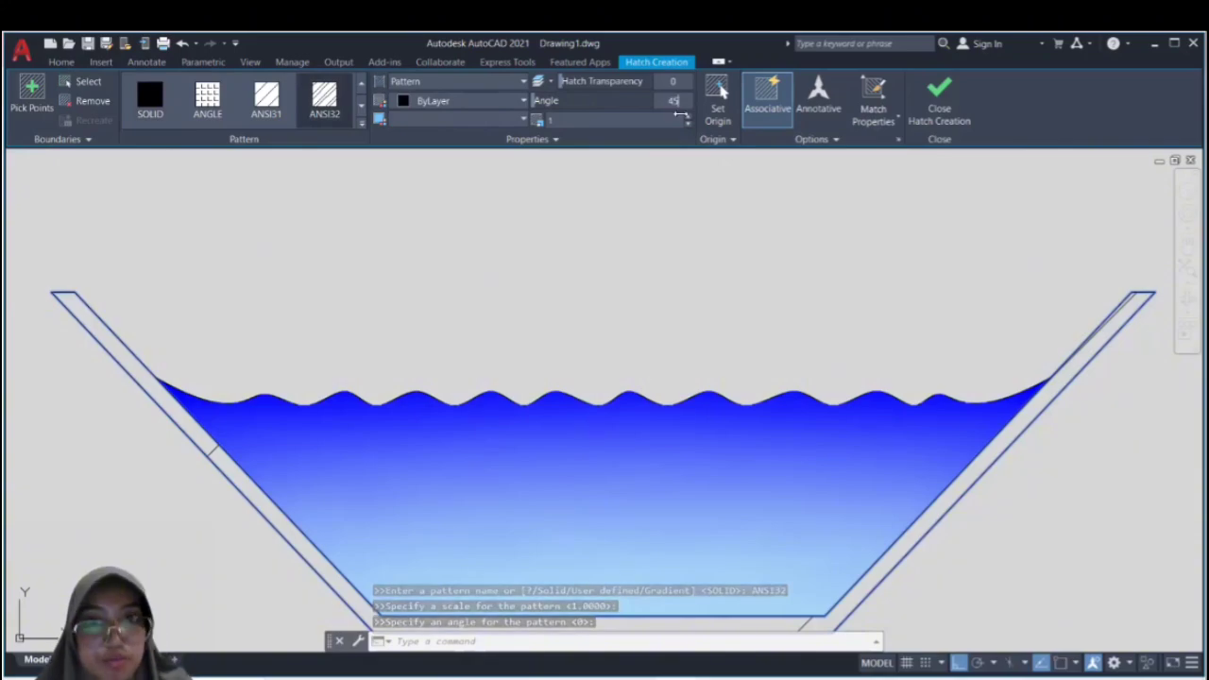
click(619, 122)
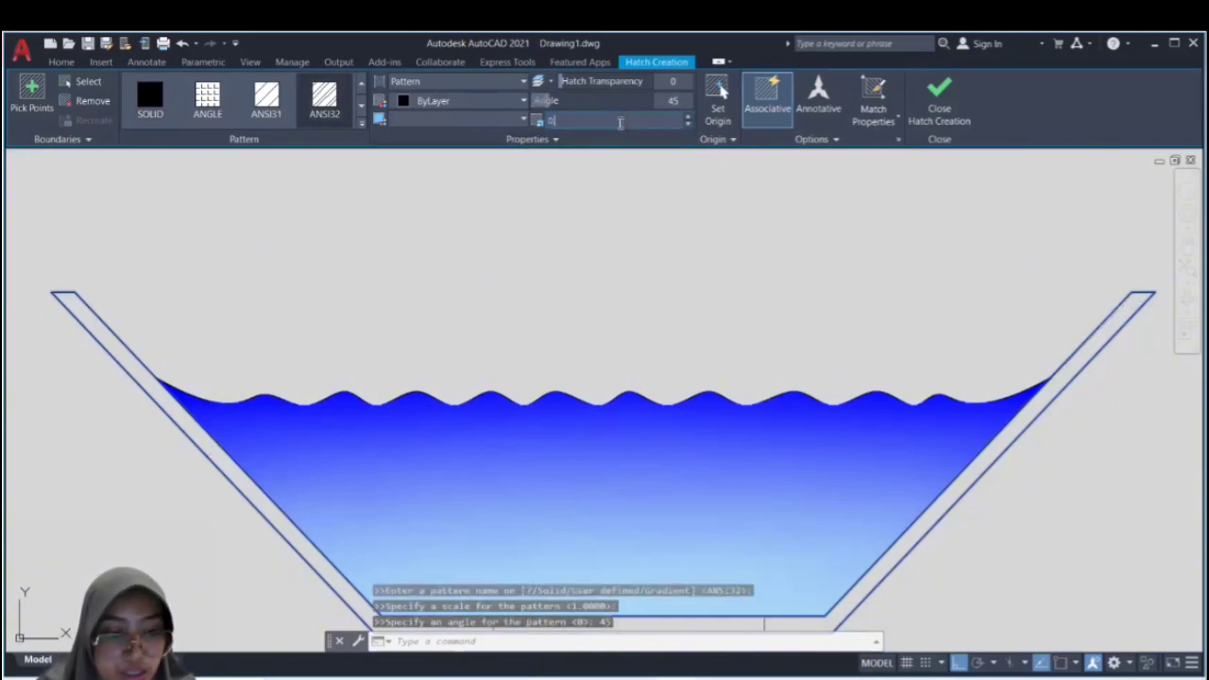
text(0.05)
key(Return)
scroll(543, 406, down, 5)
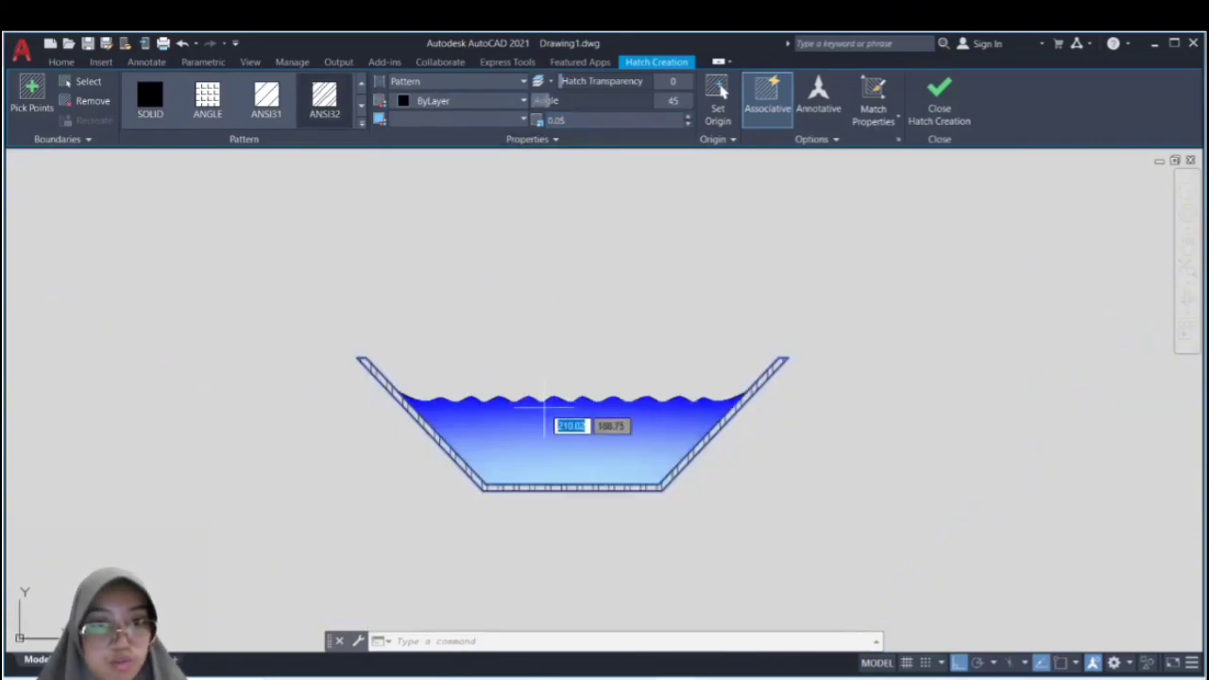
Step: Finish the hatch and draw a horizontal line across the channel opening between the inner upper corners of both walls
click(60, 61)
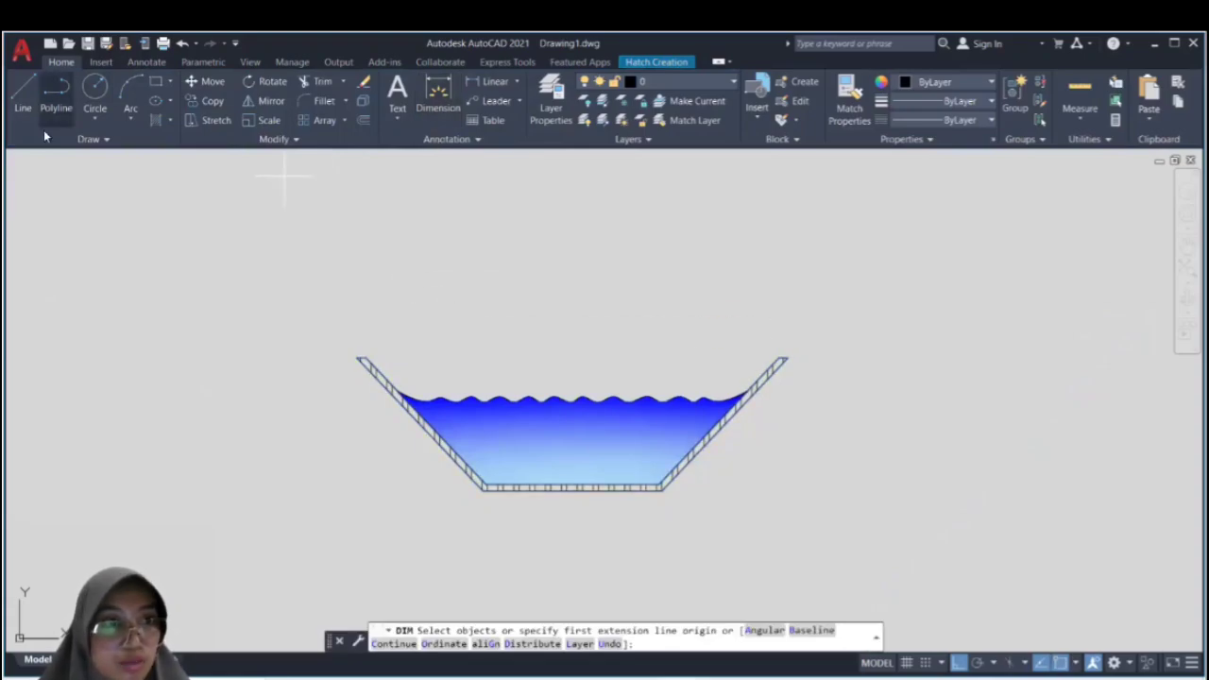
click(30, 92)
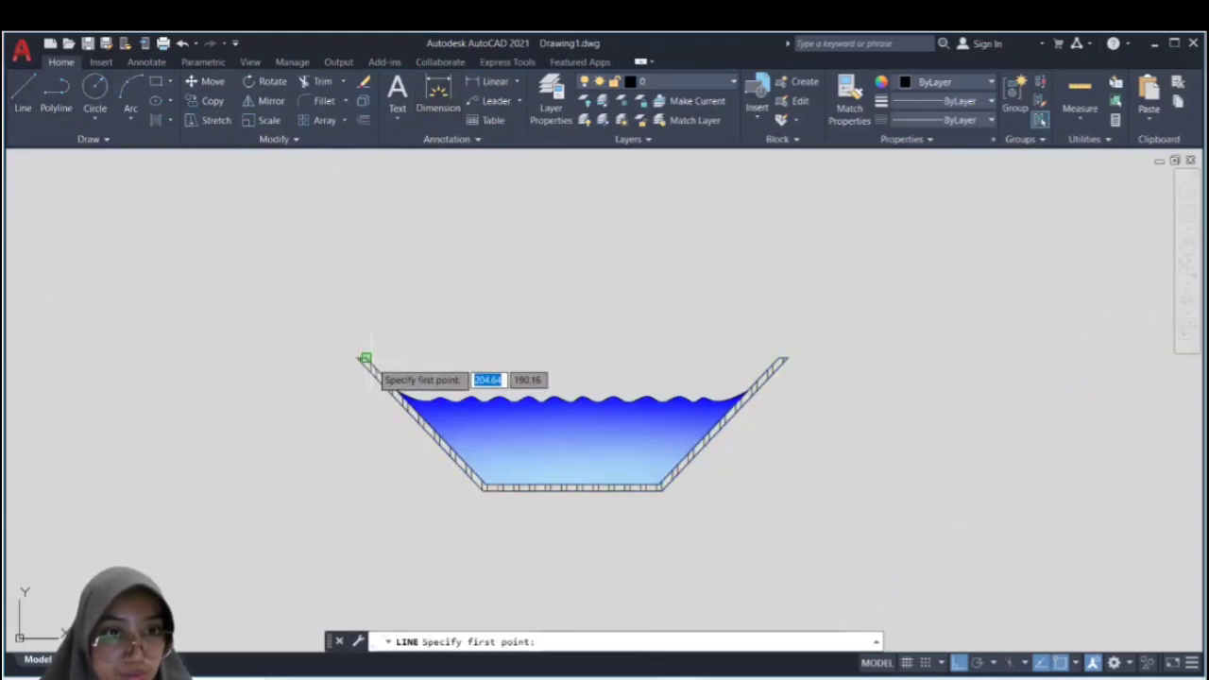
click(365, 358)
click(778, 358)
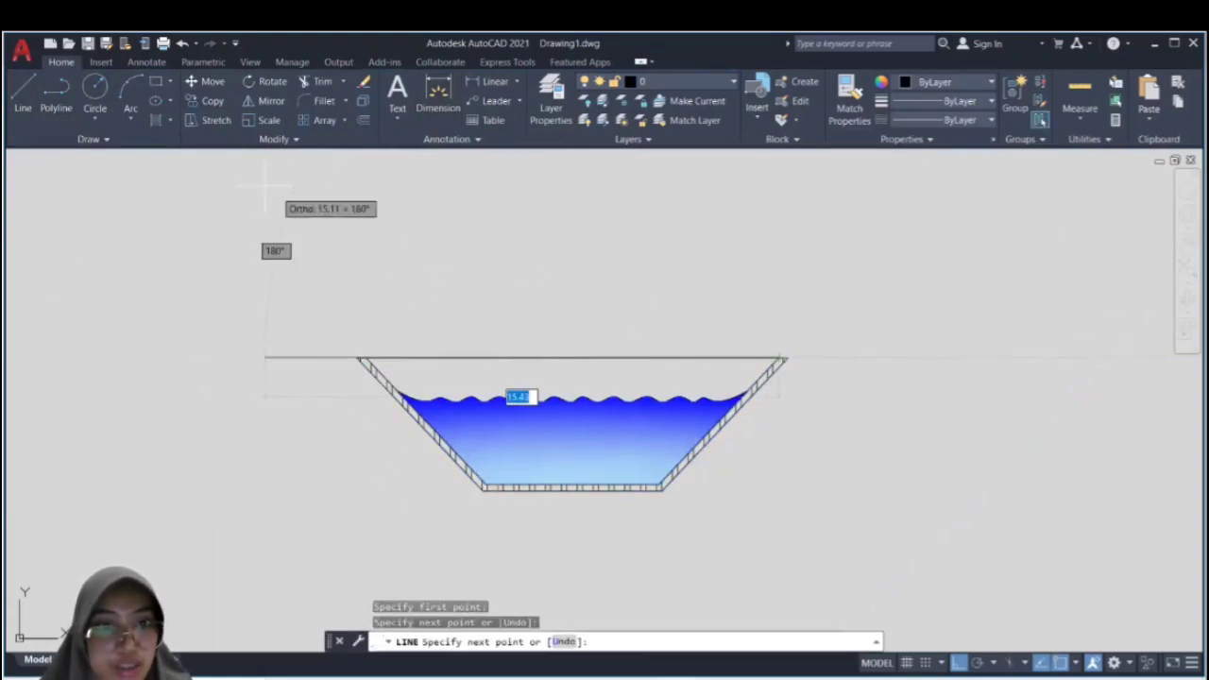
key(Return)
Step: Dimension the width of the channel opening between the inner upper corners, placing the dimension above the section
click(438, 94)
click(365, 358)
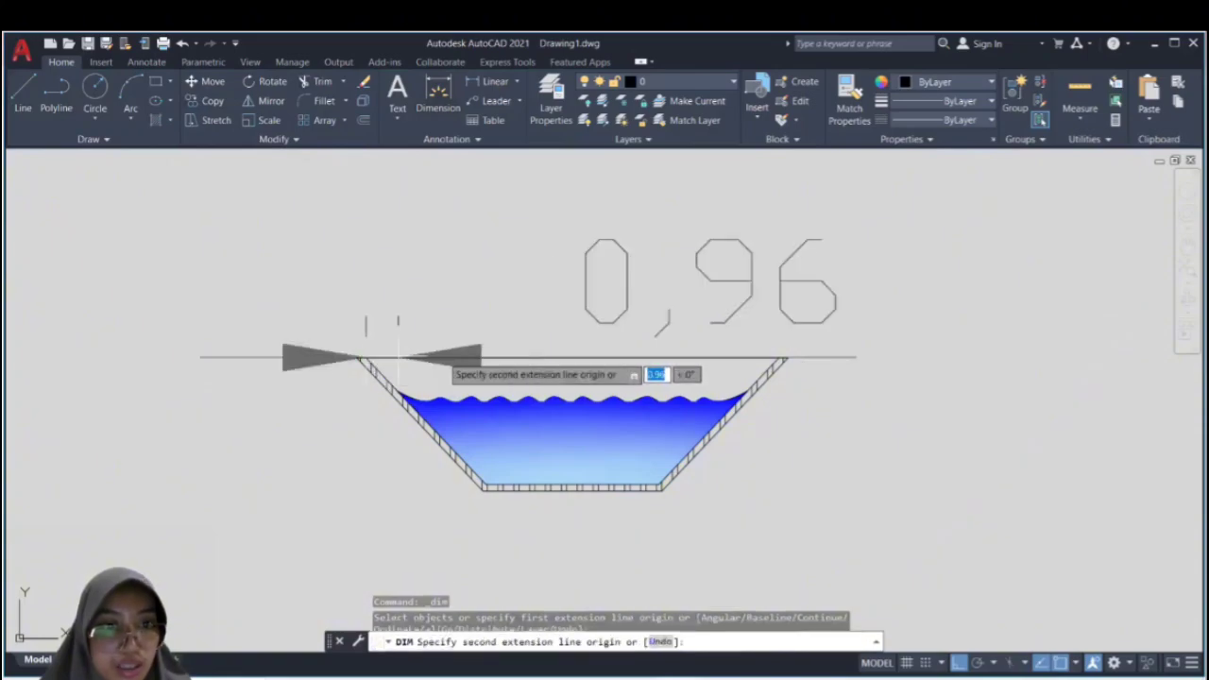
click(780, 358)
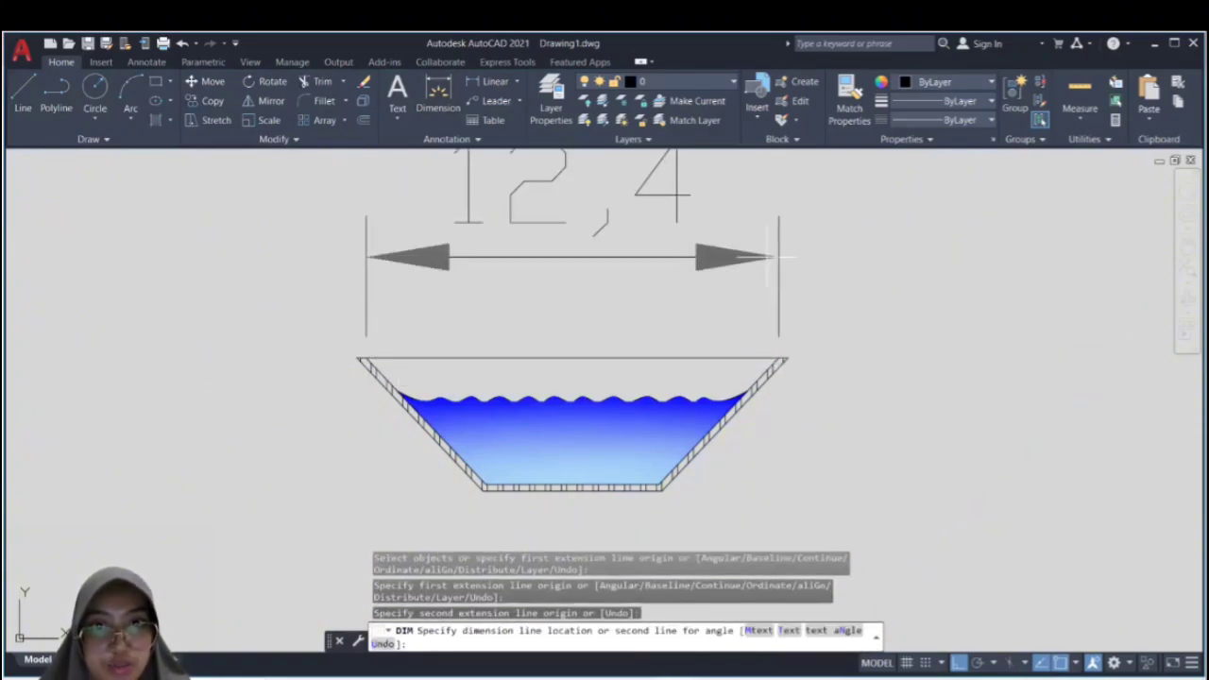
click(772, 257)
Step: Dimension the inner bottom width of the channel, placing the dimension below the section
click(485, 484)
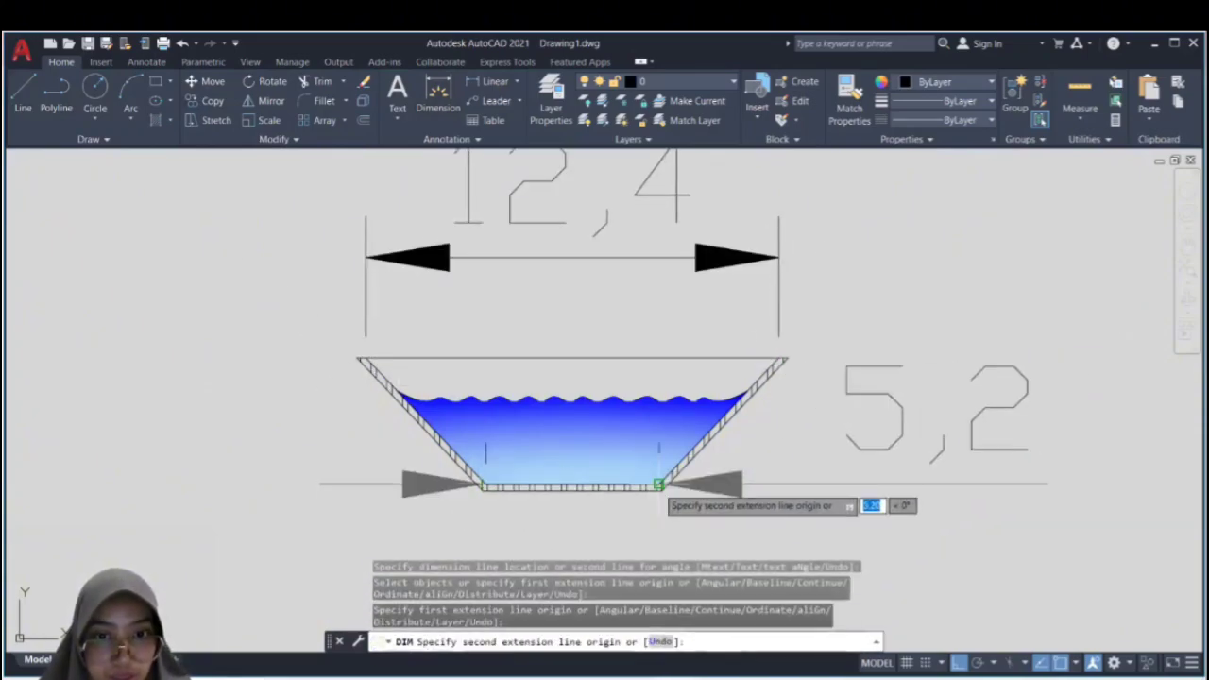
click(659, 487)
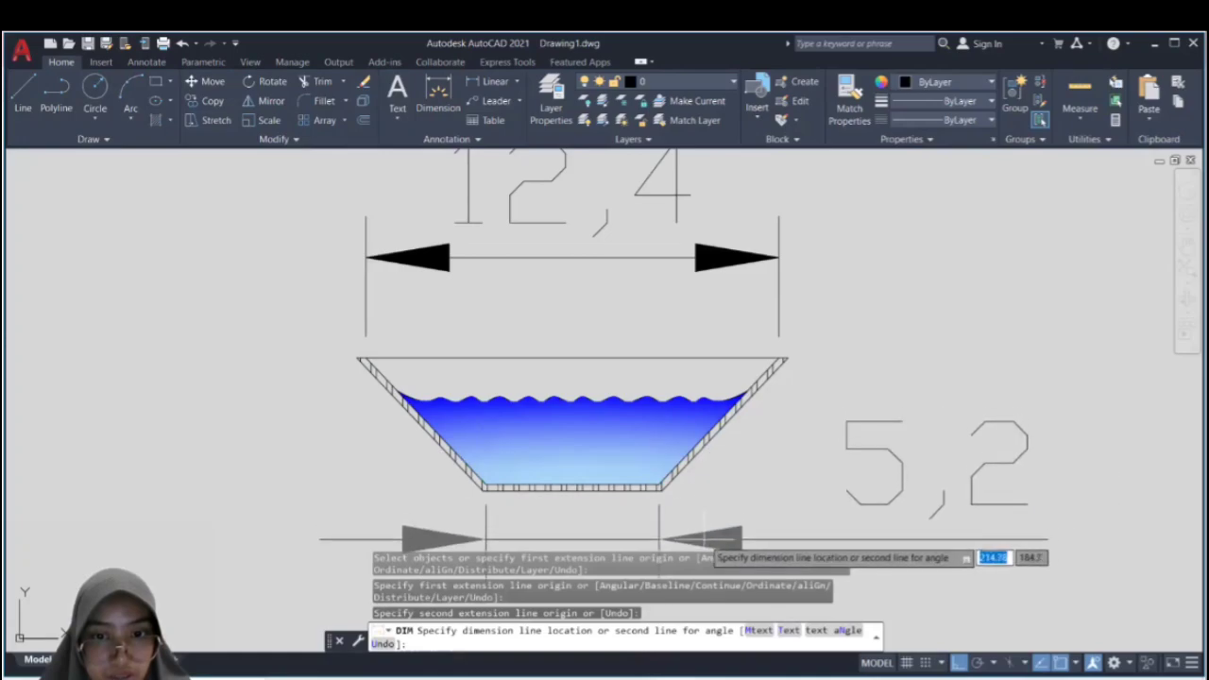
click(736, 540)
Step: Dimension the channel's inner depth from the bottom corner to the top line, placing the dimension to the right of the section
click(659, 487)
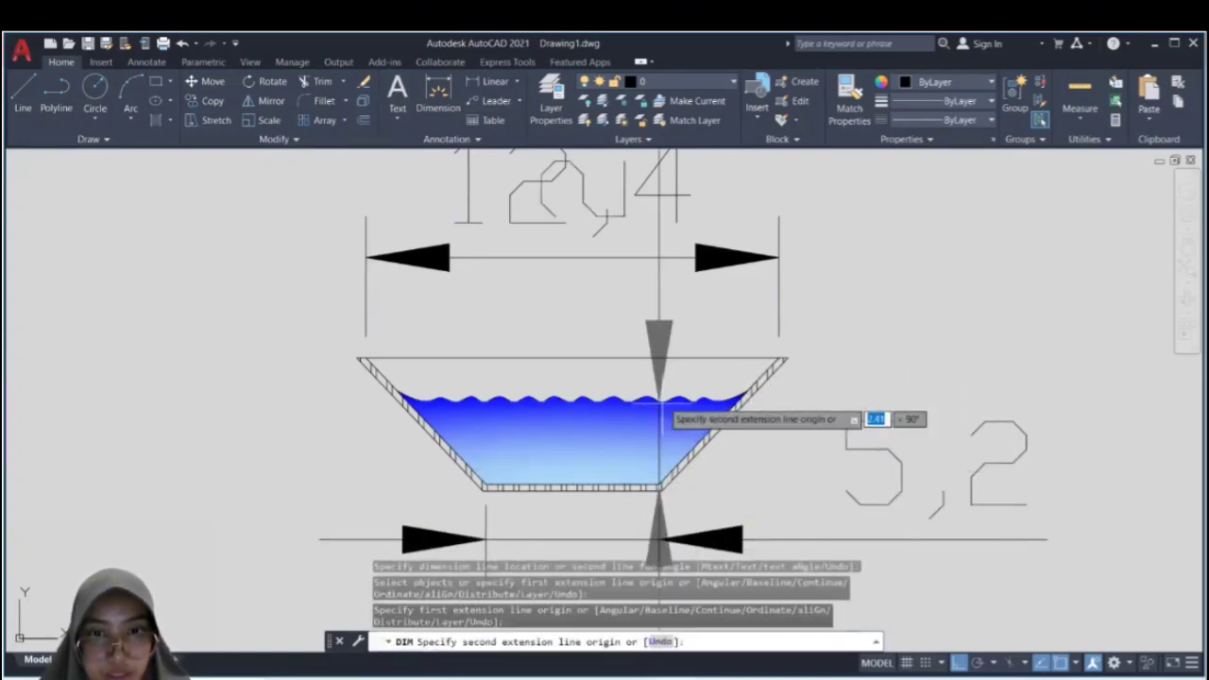
click(660, 357)
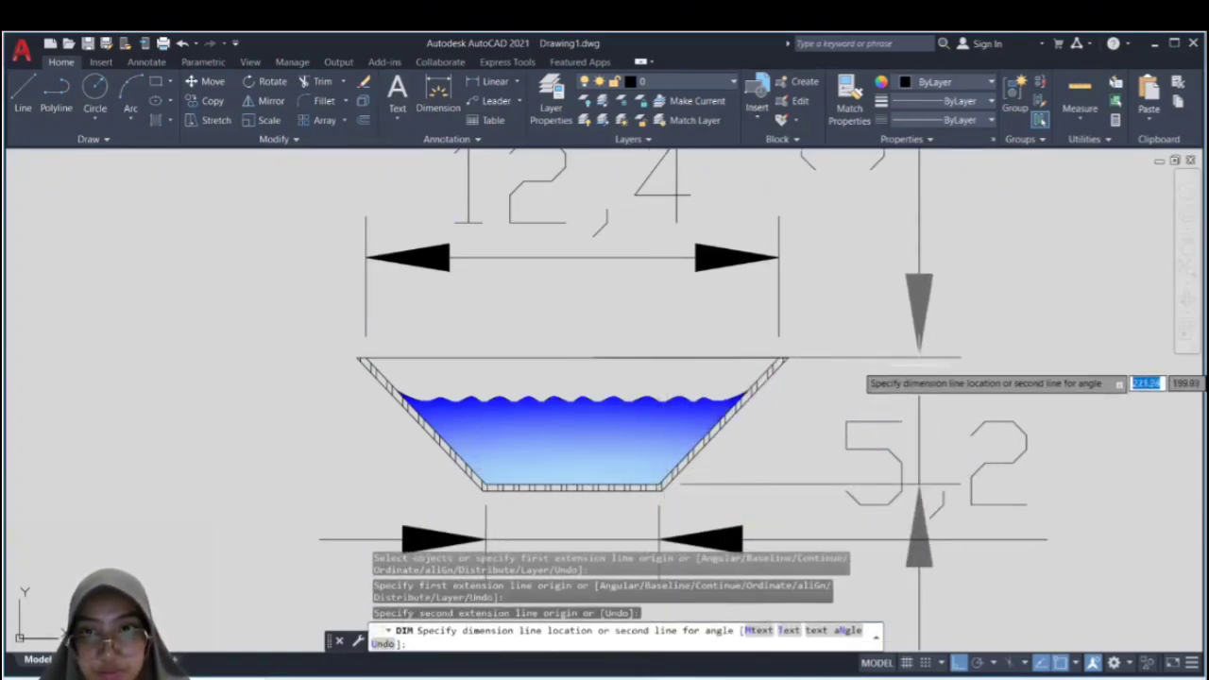
click(917, 373)
key(Escape)
Step: Change the colour of all three dimensions to Red in their properties
scroll(727, 293, down, 3)
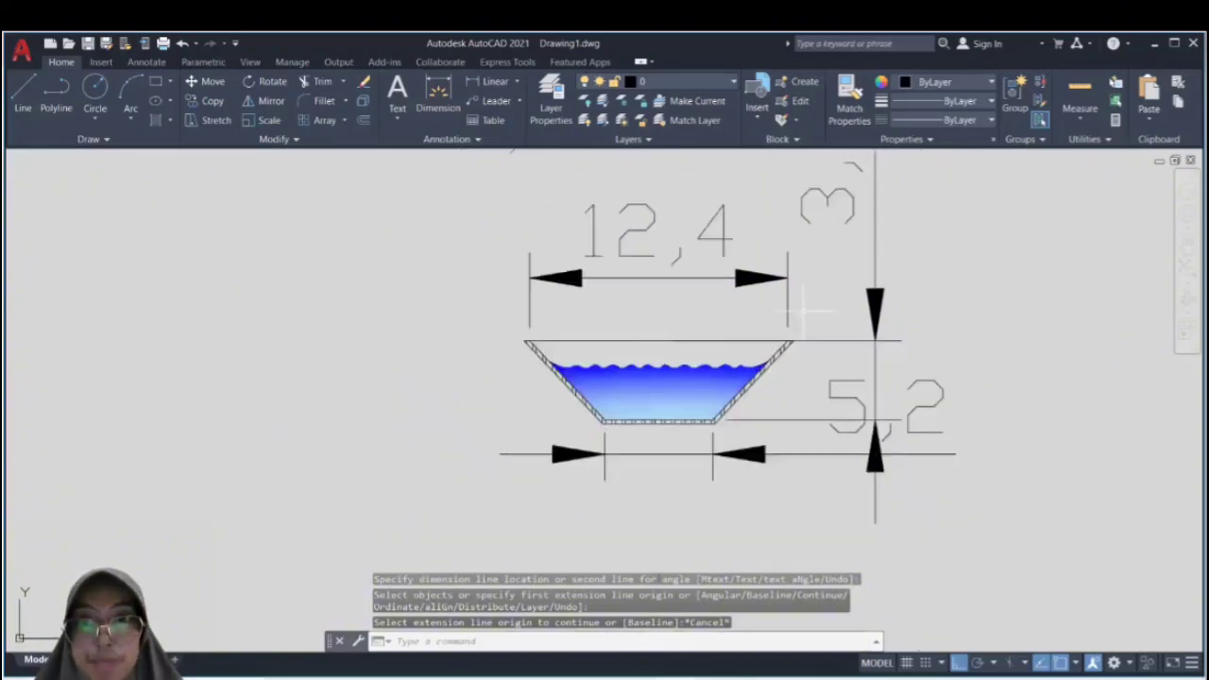
click(704, 252)
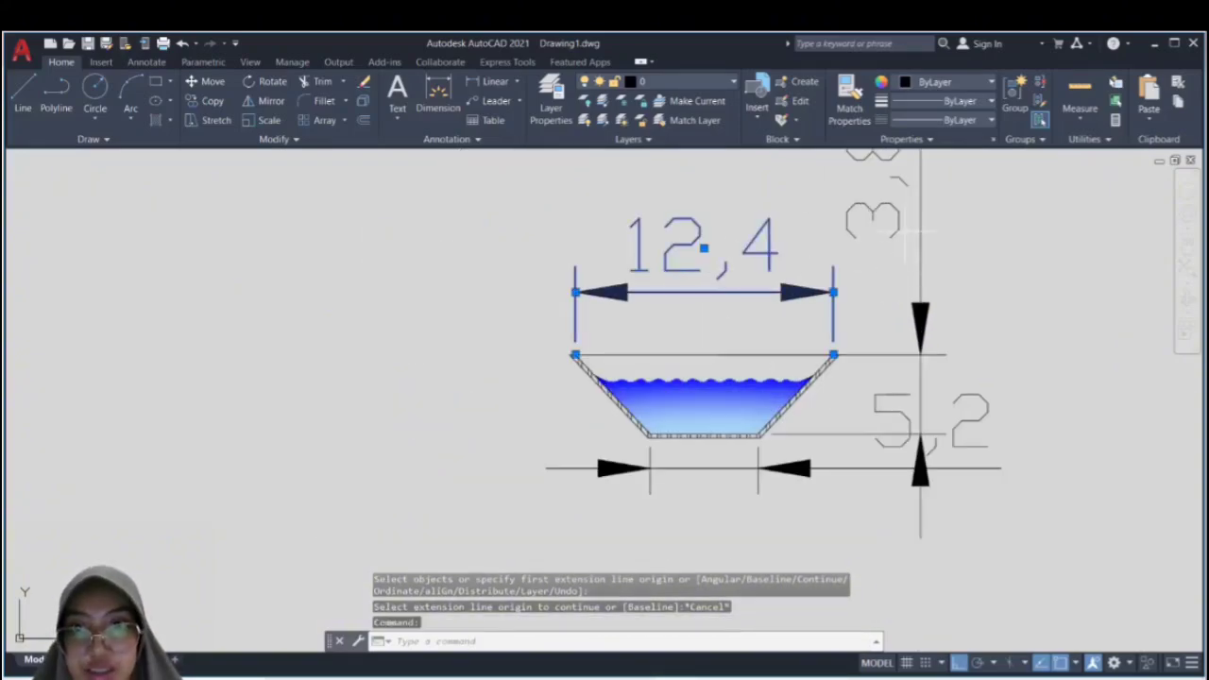
click(902, 232)
click(758, 459)
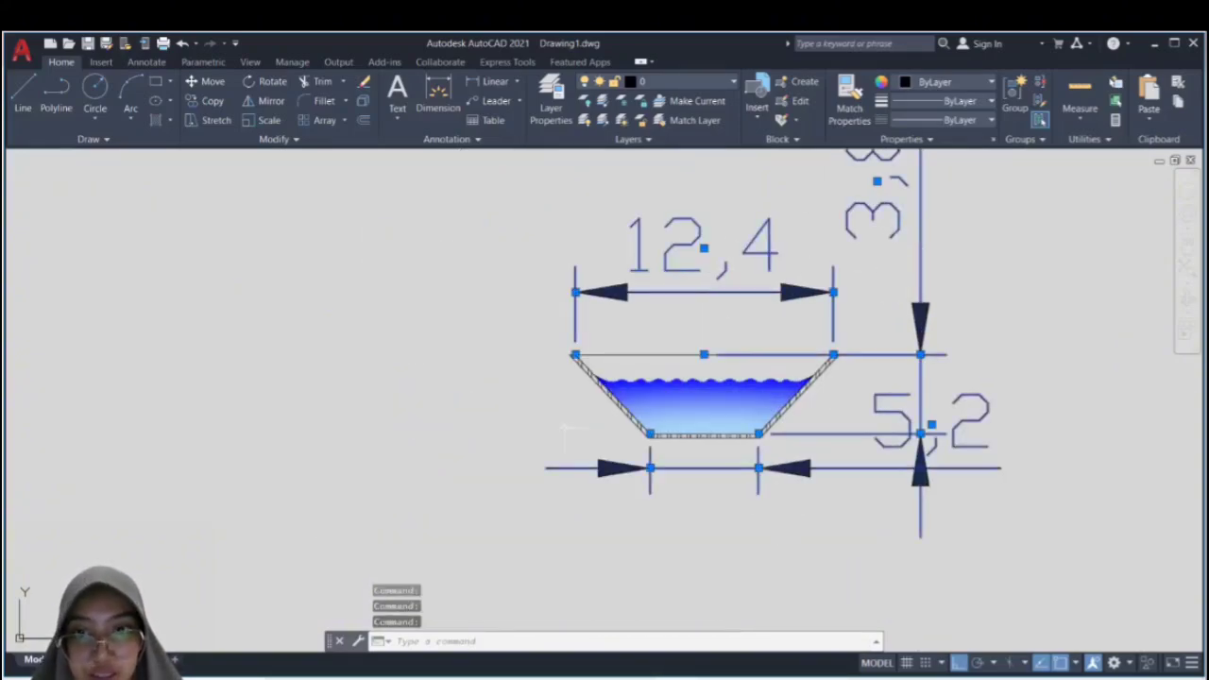
right_click(699, 283)
click(746, 650)
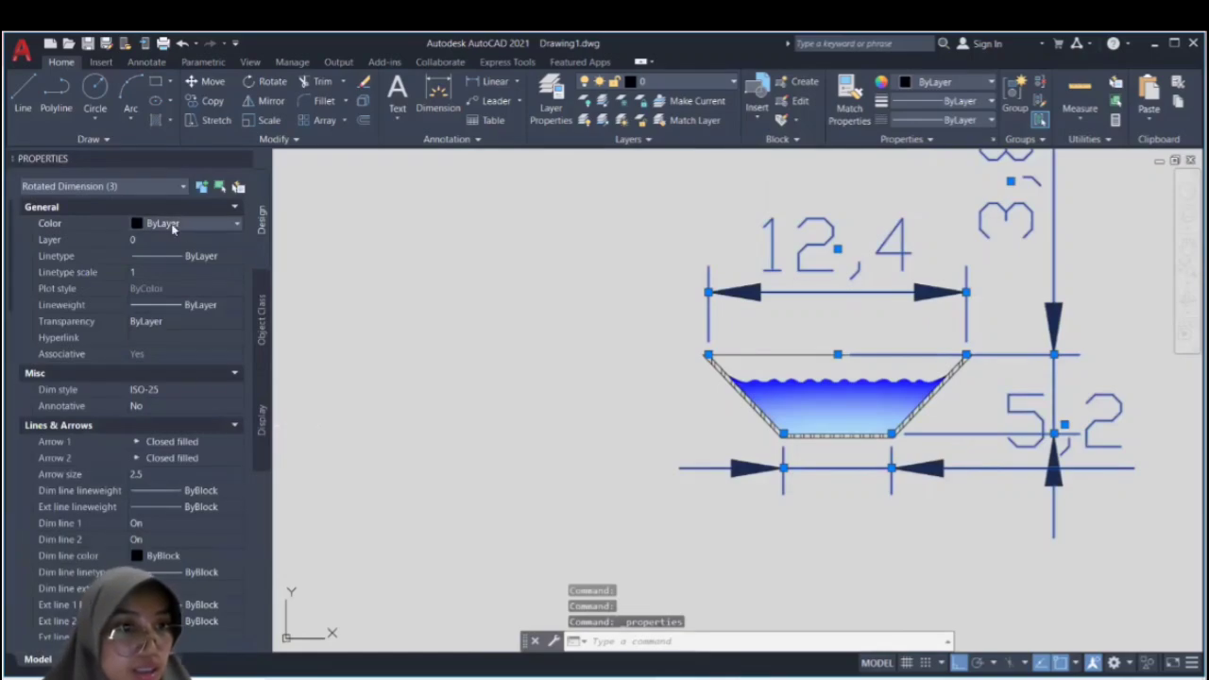
click(173, 227)
click(156, 265)
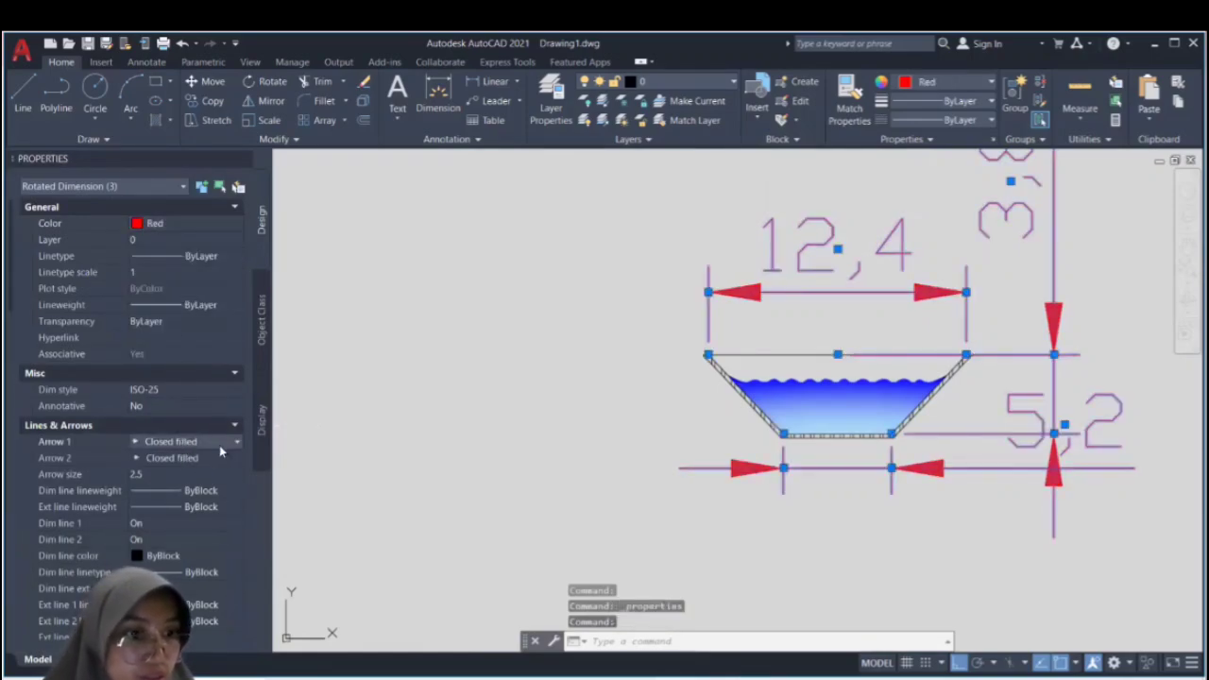
Step: Set both arrowheads of the three dimensions to Architectural tick with an arrow size of 0.5
click(219, 445)
click(189, 503)
click(216, 460)
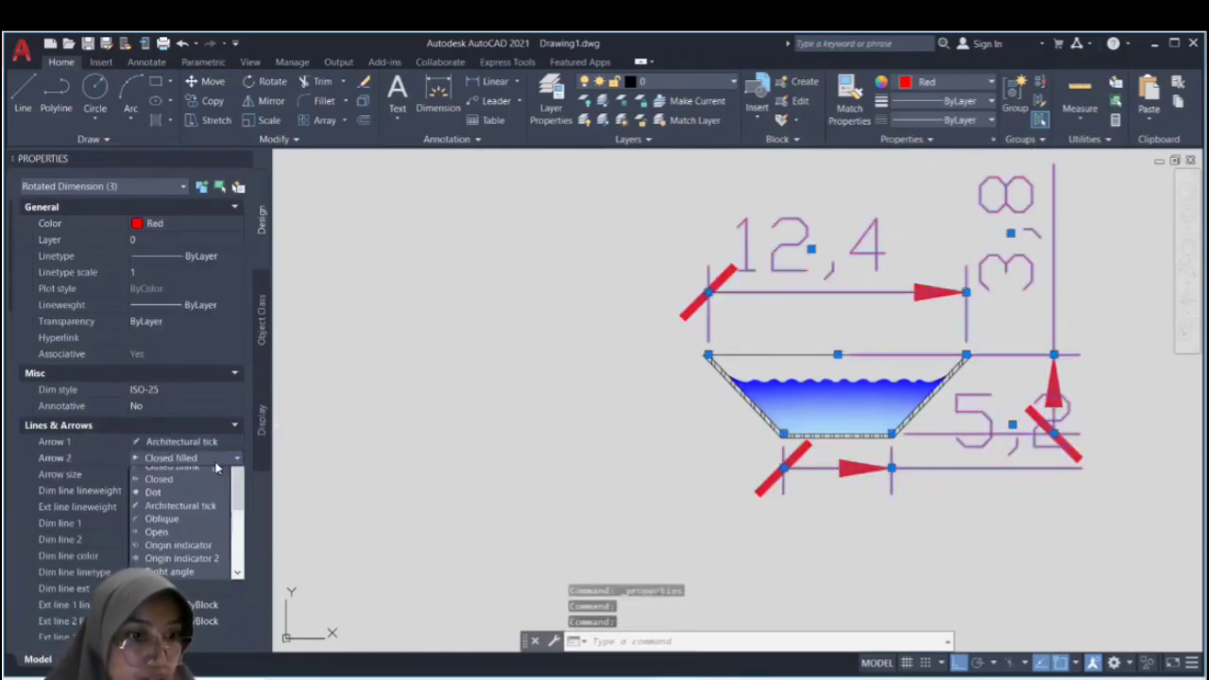
click(180, 505)
click(180, 474)
text(0.)
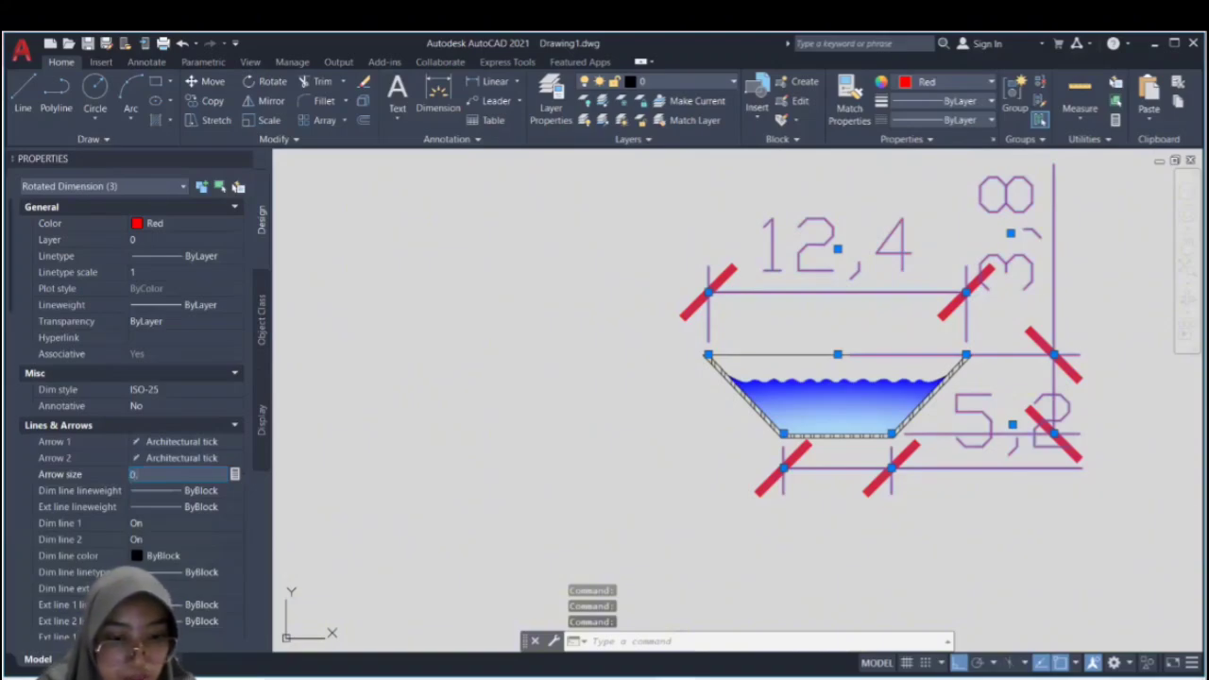
text(5)
key(Return)
Step: Set the extension line extension and the extension line offset of the three dimensions to 0
scroll(227, 474, down, 3)
scroll(170, 510, down, 1)
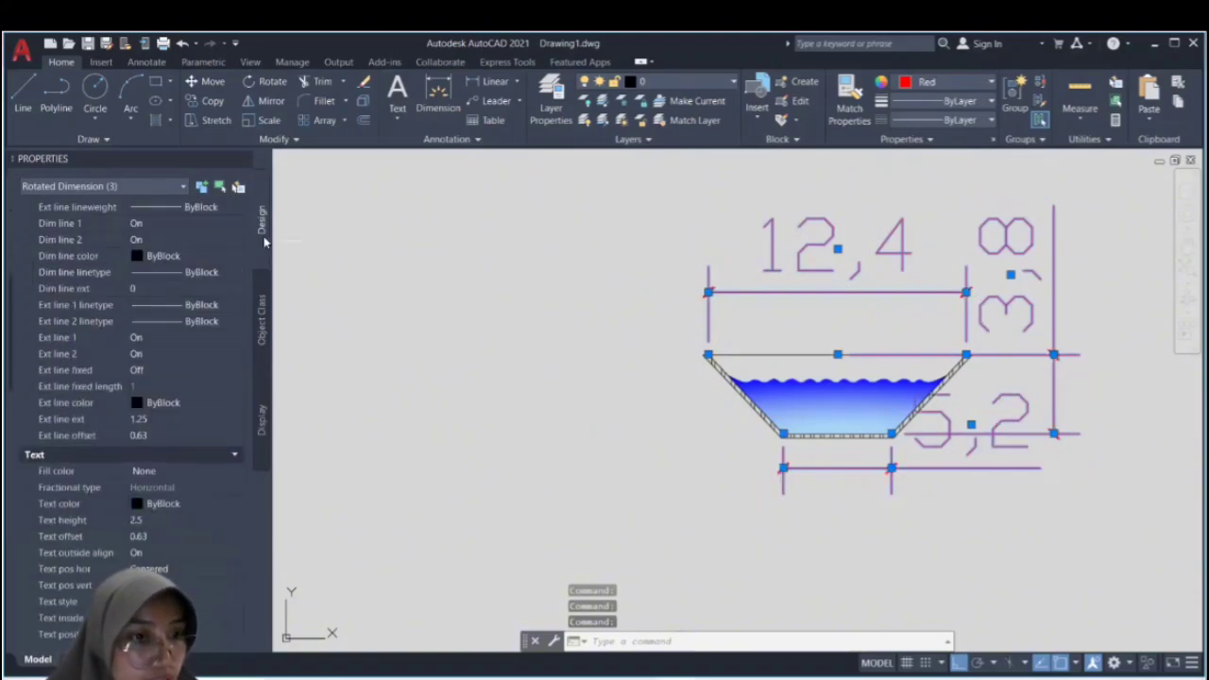
click(149, 419)
text(0)
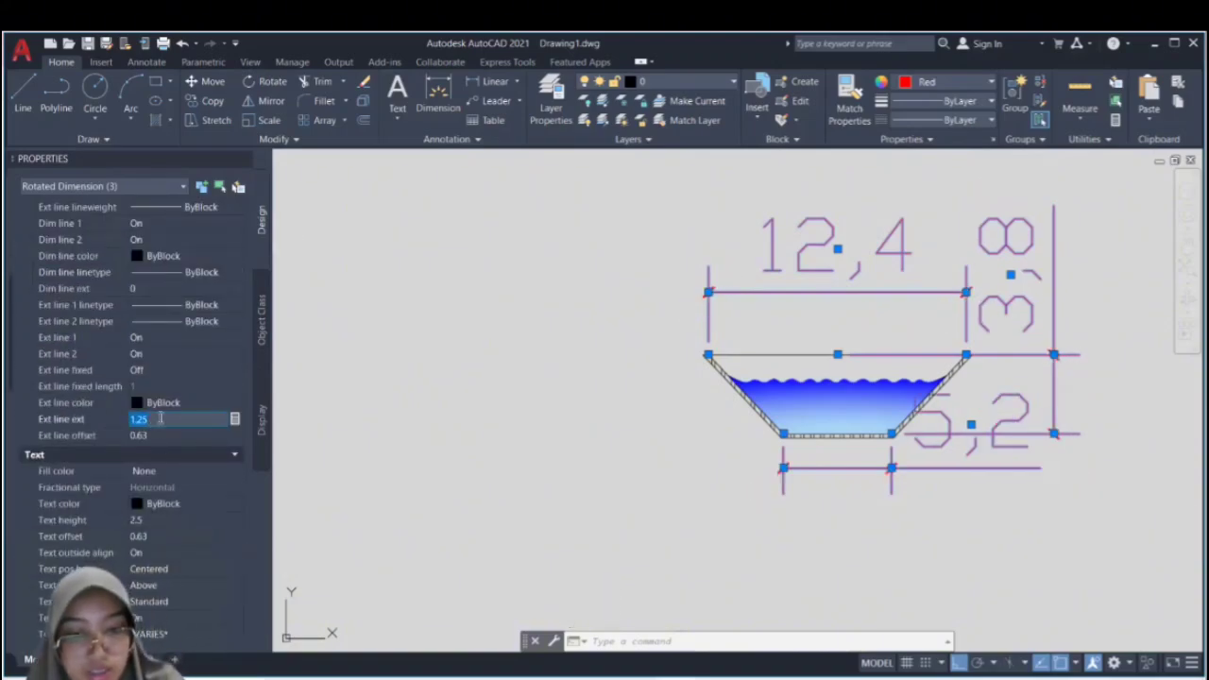
click(151, 435)
text(0)
Step: Set the text height of the three dimensions to 0.5 and their text offset to 0.05
scroll(140, 525, down, 3)
click(156, 454)
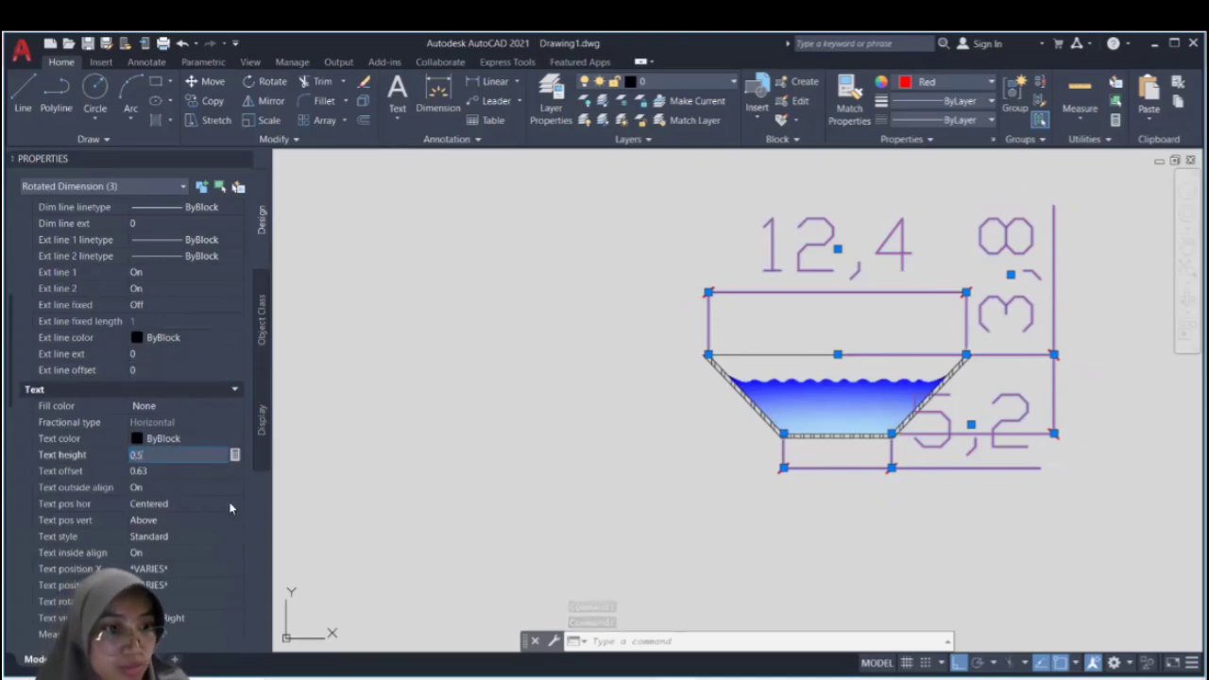
click(187, 470)
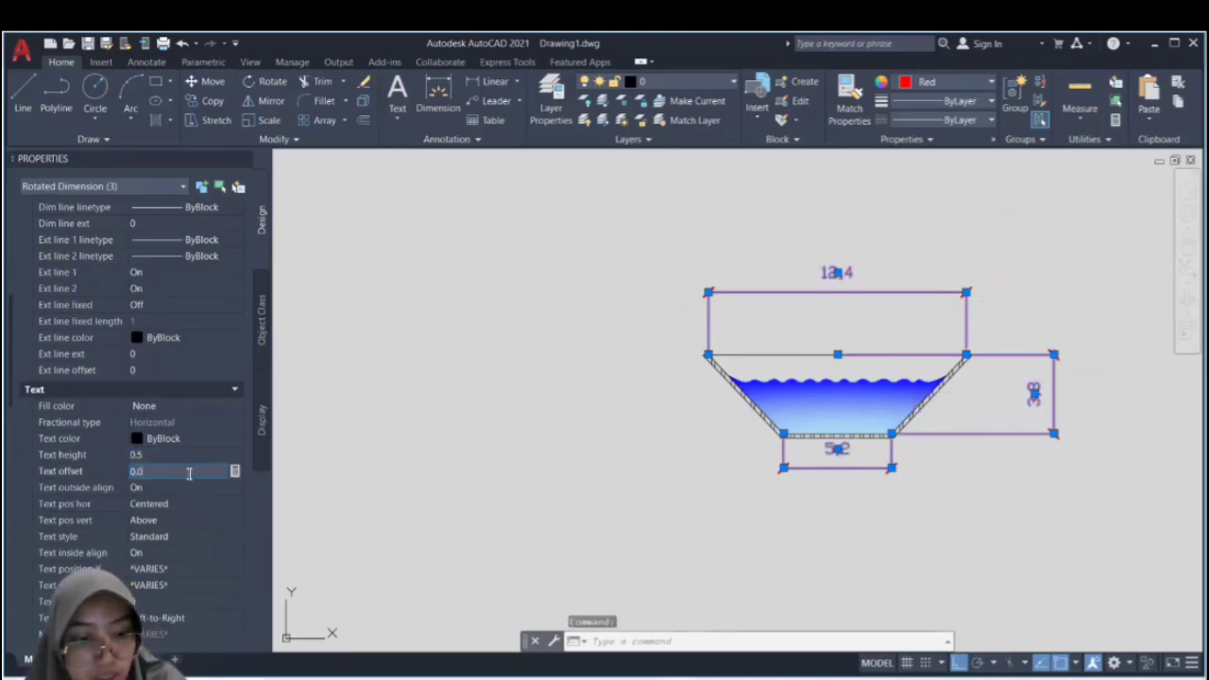
text(0.05)
Step: Set the vertical text position of the three dimensions to Centered and clear the selection
click(179, 521)
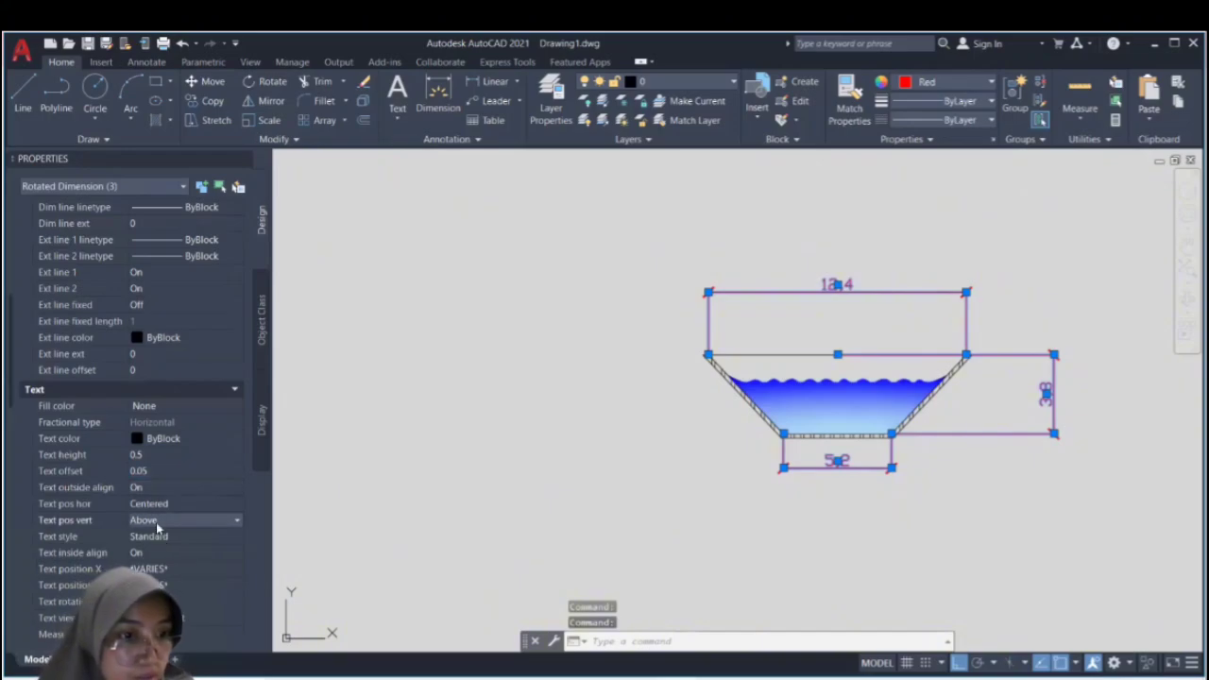
click(184, 520)
click(172, 534)
click(857, 271)
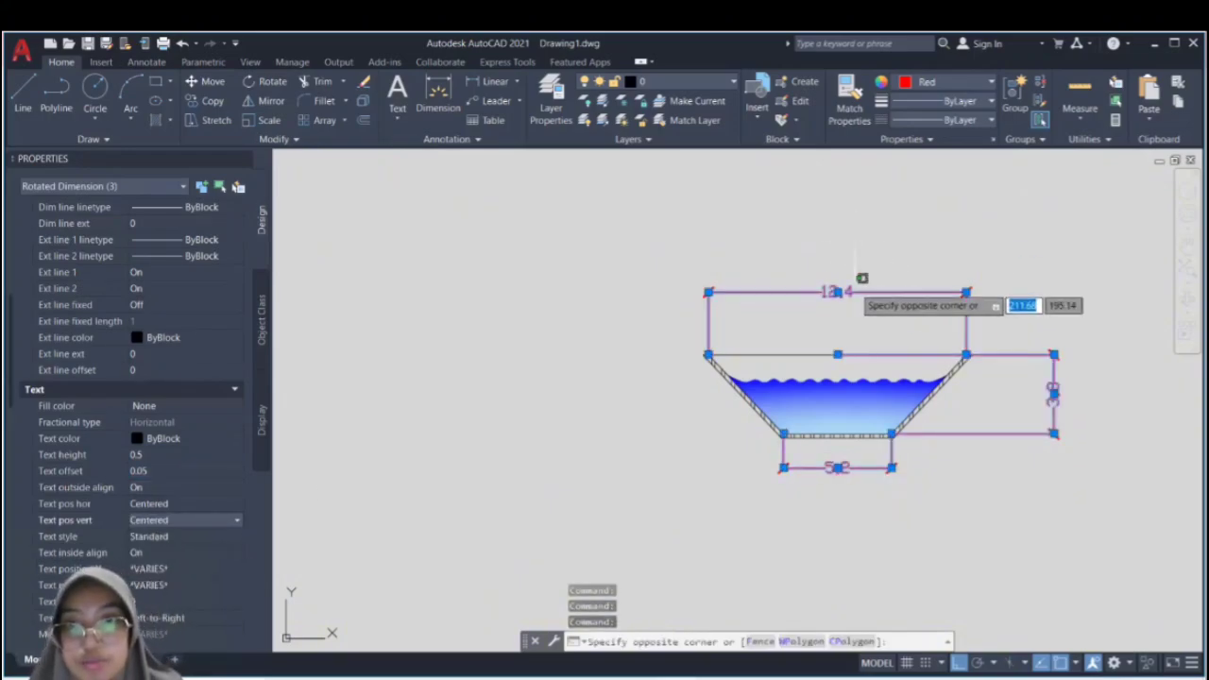
key(Escape)
key(Escape)
Step: Append CM to the text of the 12,4 top width dimension
scroll(861, 302, up, 2)
double_click(824, 285)
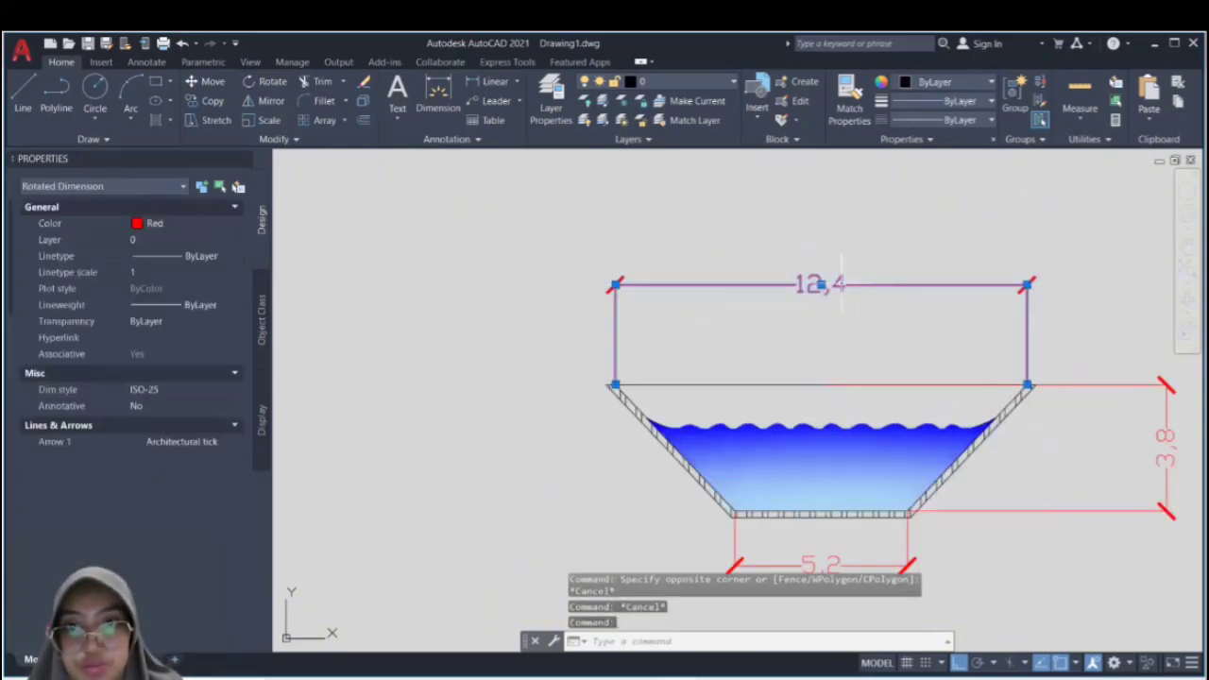
right_click(842, 287)
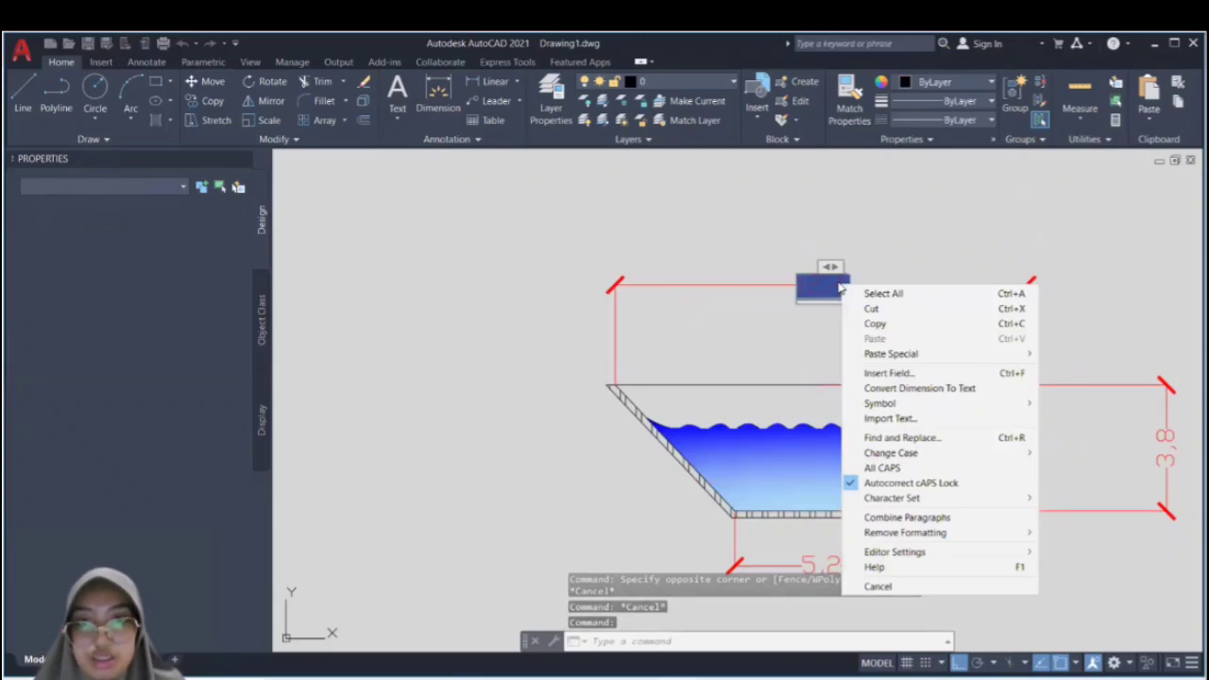
click(861, 289)
text(CM)
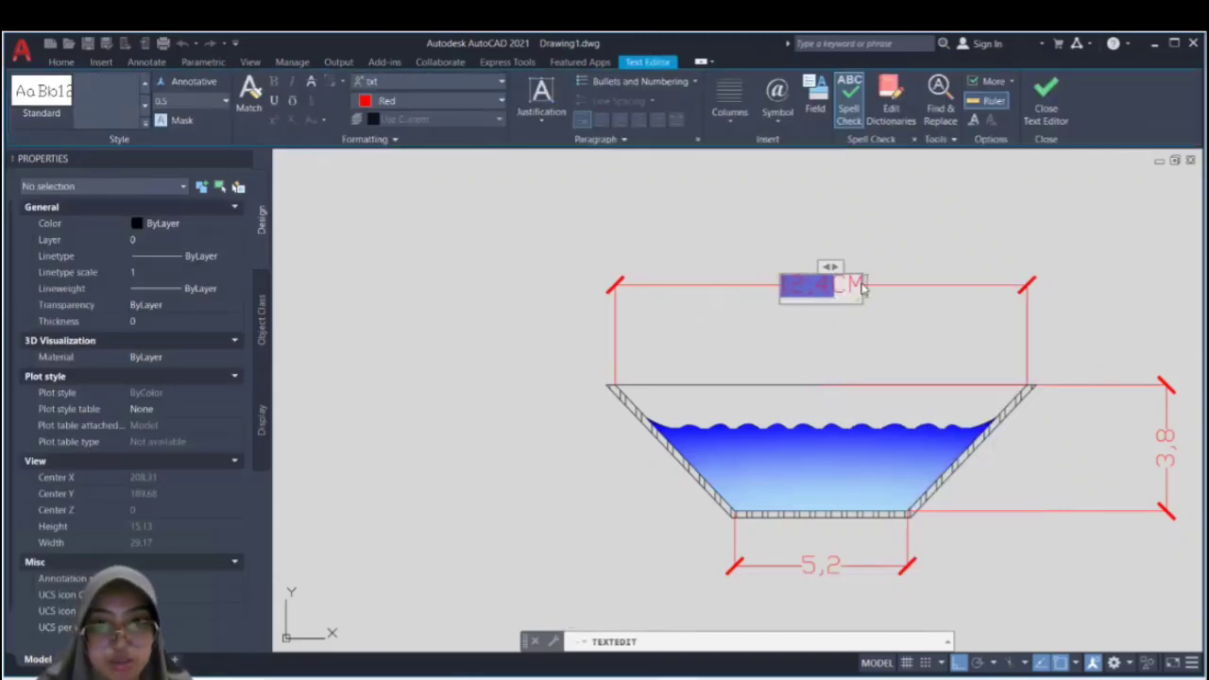
click(828, 585)
Step: Append CM to the text of the 5,2 bottom width dimension
click(824, 564)
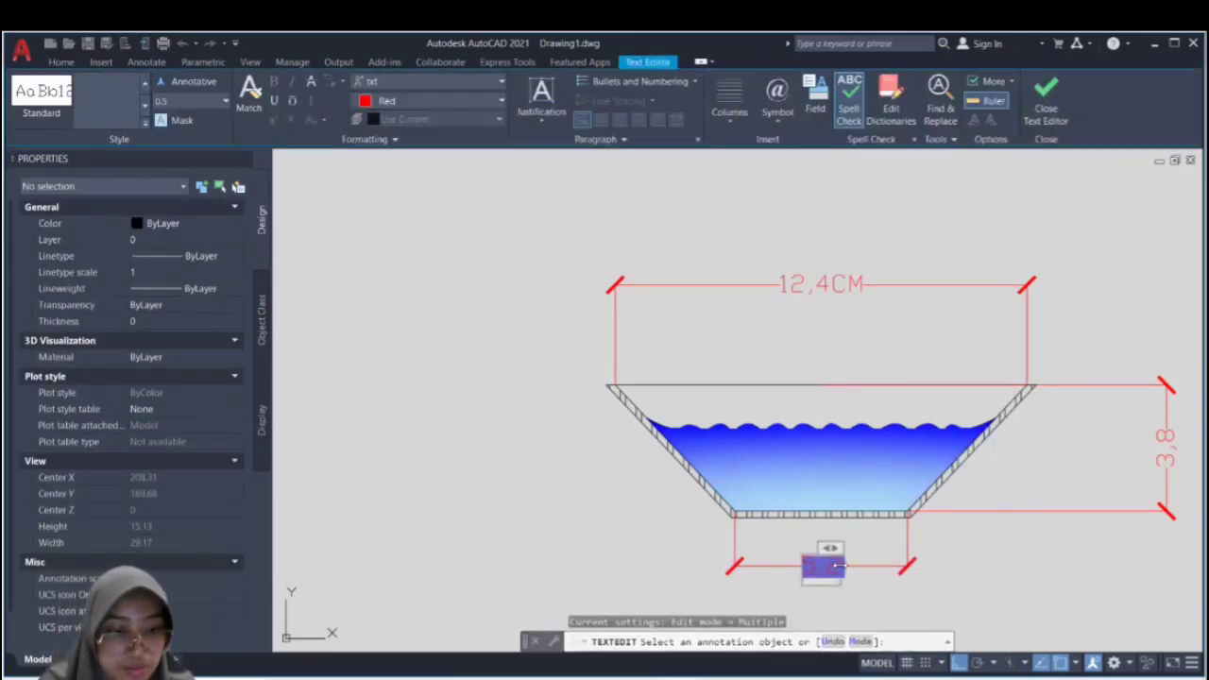
click(848, 565)
text(CM)
click(1187, 431)
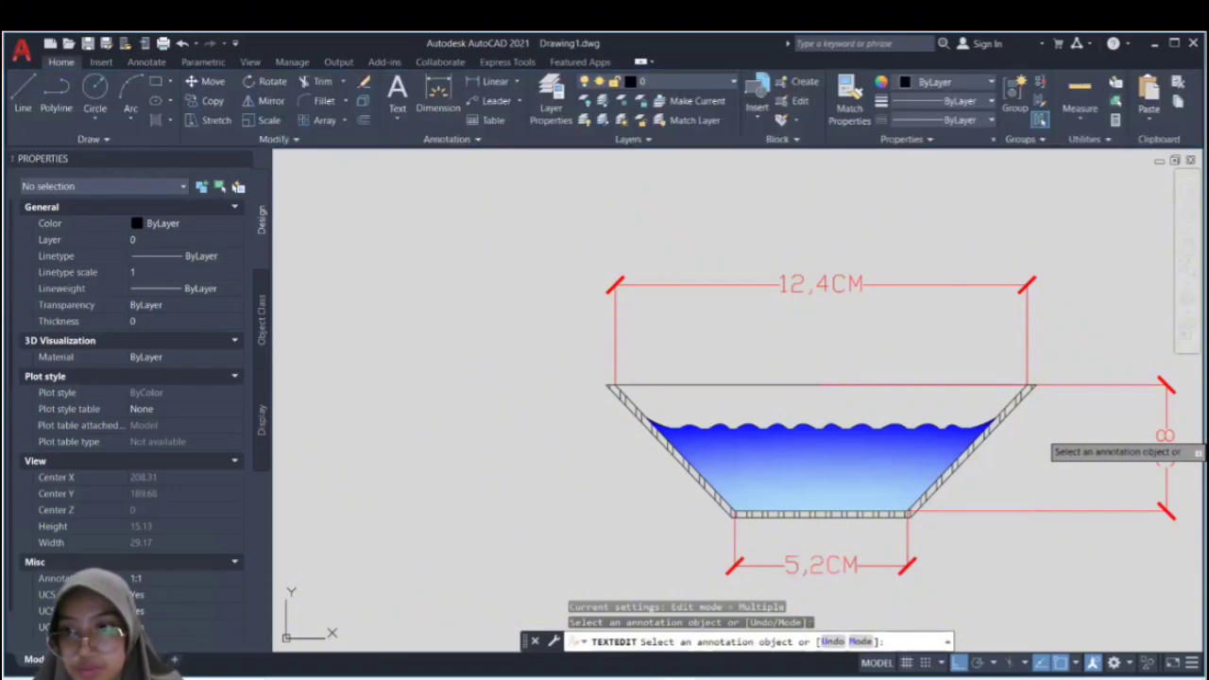
Step: Append CM to the text of the vertical height dimension, end text editing and close the Properties palette
click(1167, 438)
click(1190, 448)
text(CM)
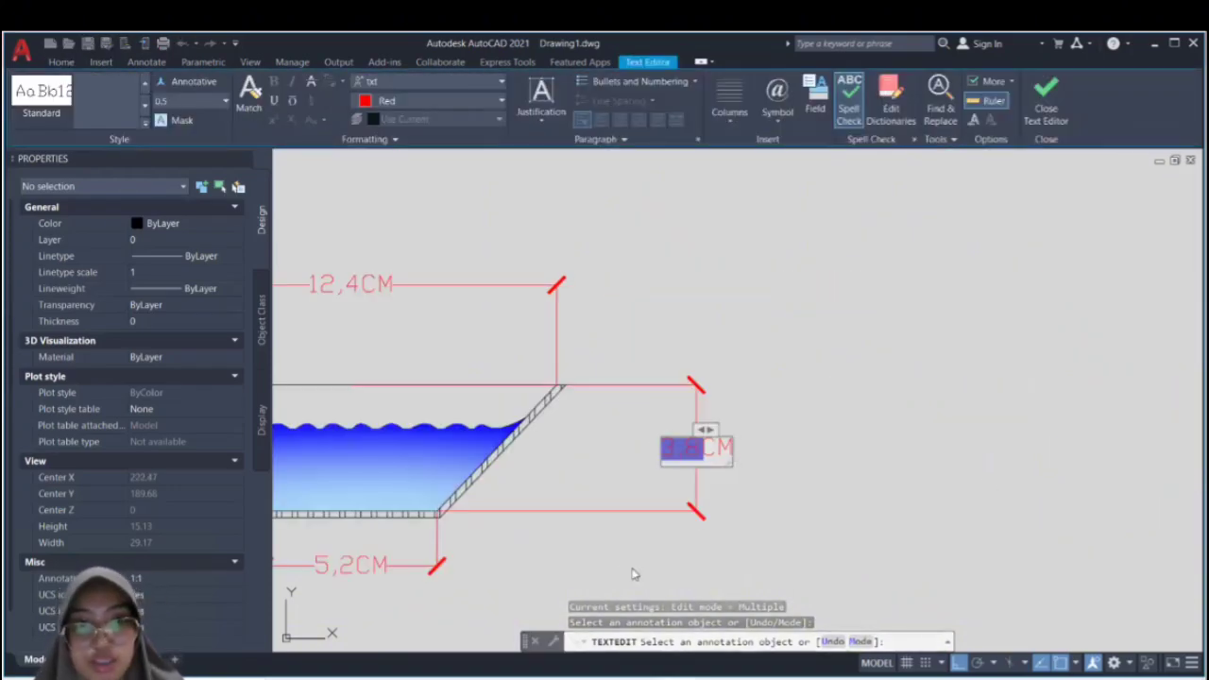
click(635, 574)
click(253, 161)
key(Escape)
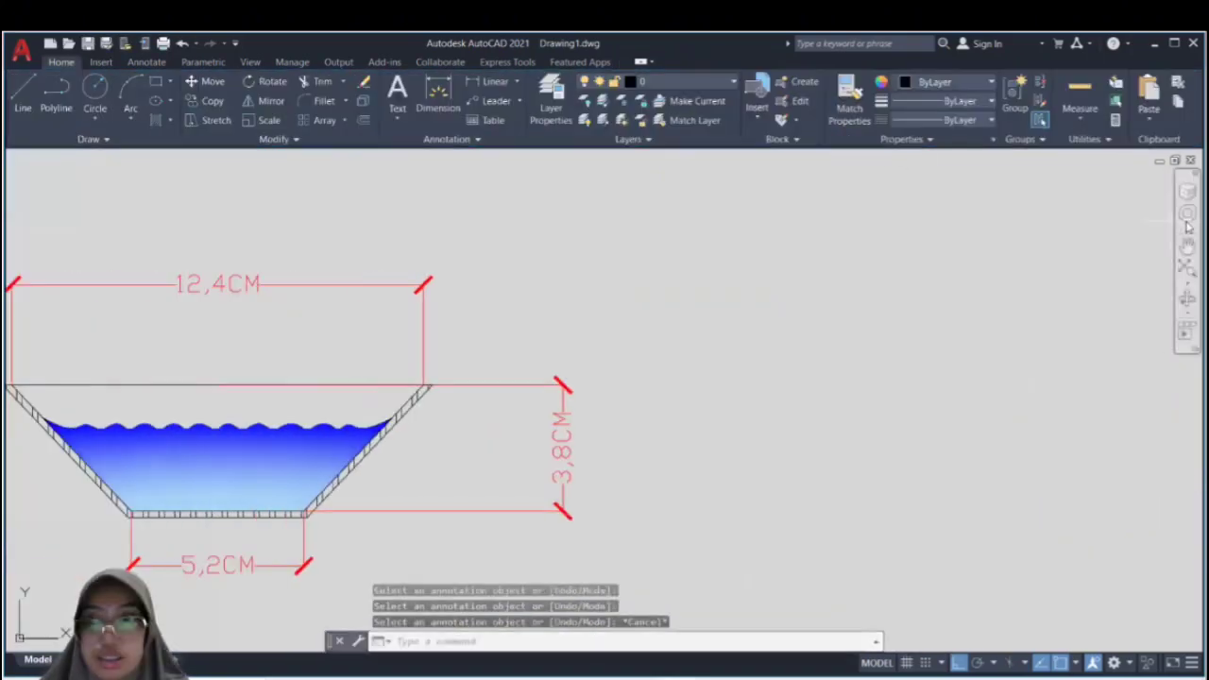
click(1186, 245)
drag(337, 370, 668, 267)
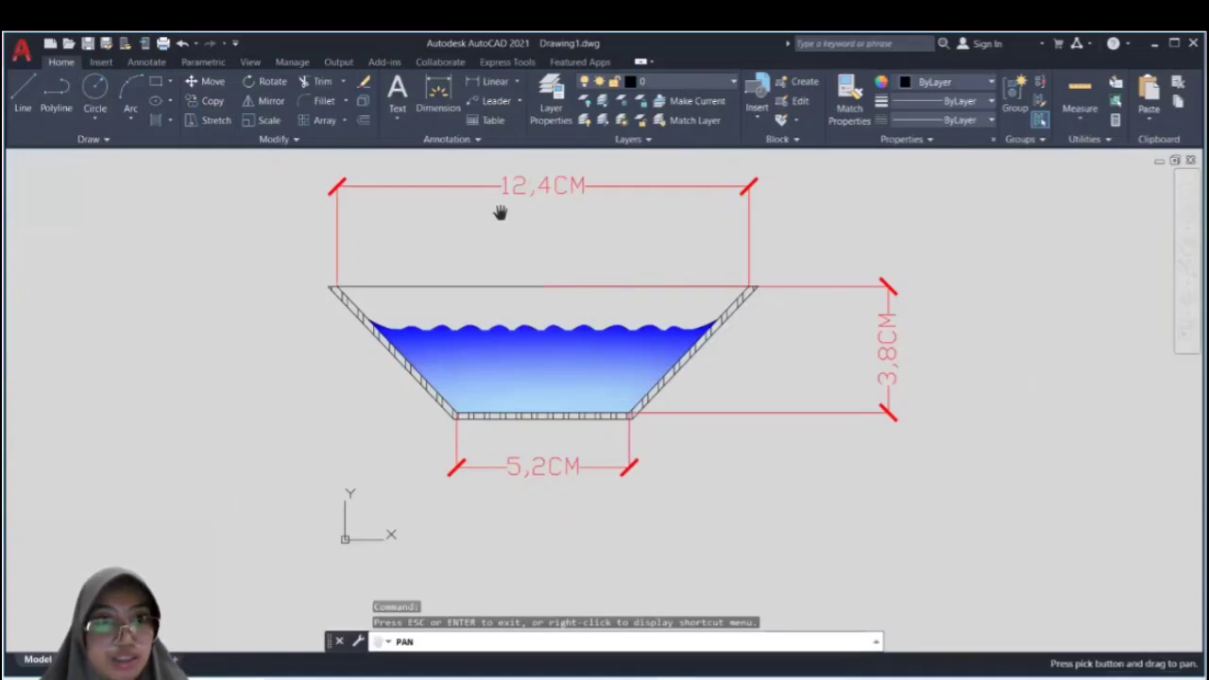
key(Escape)
click(774, 219)
click(543, 185)
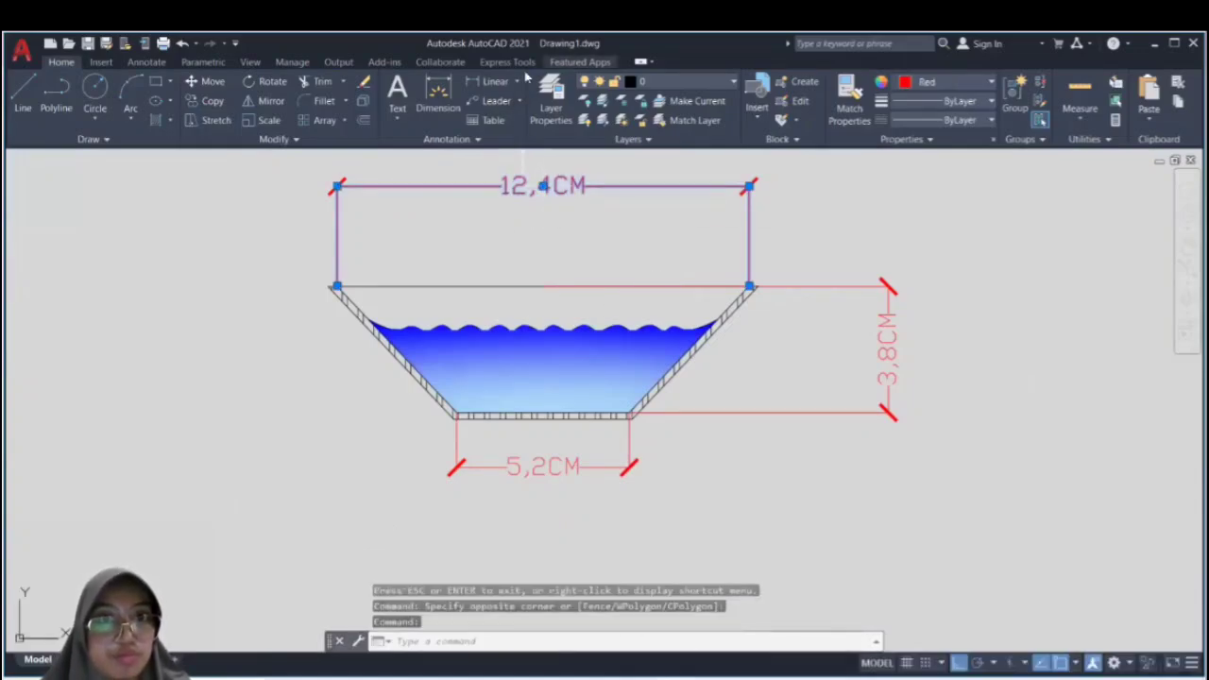
key(Escape)
mouse_move(232, 357)
mouse_down()
mouse_move(276, 291)
mouse_move(268, 274)
mouse_up()
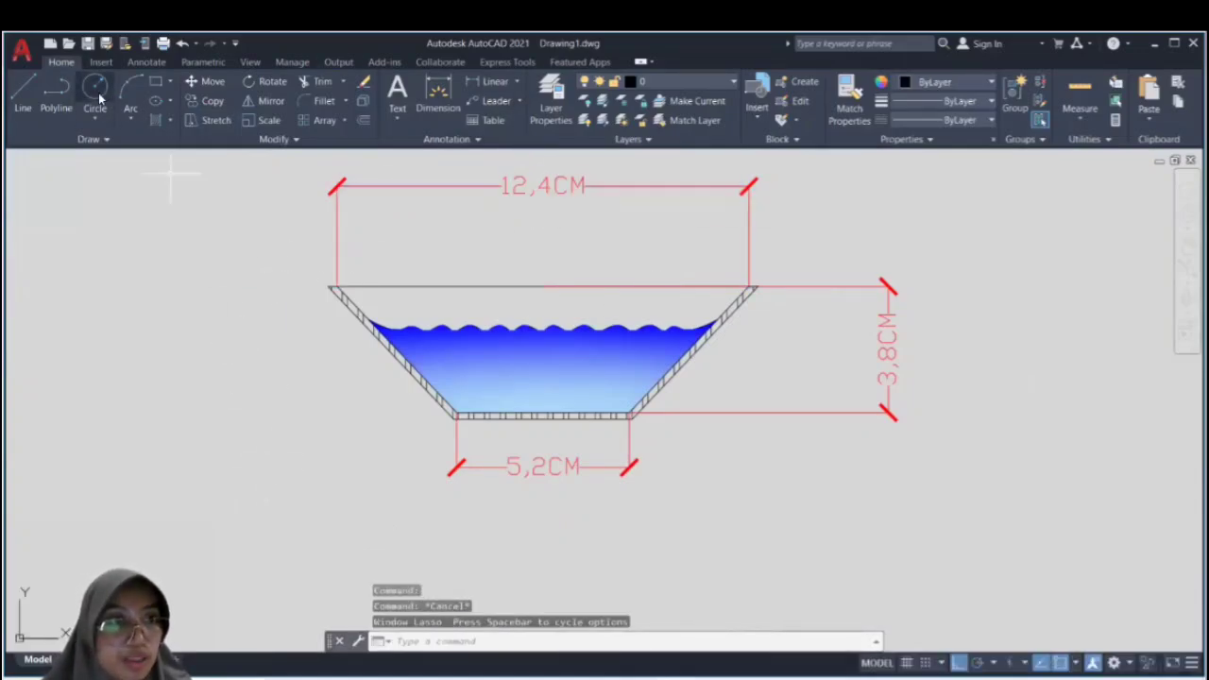
Step: Draw a circle of radius 1 below and to the left of the channel section
click(95, 90)
click(316, 495)
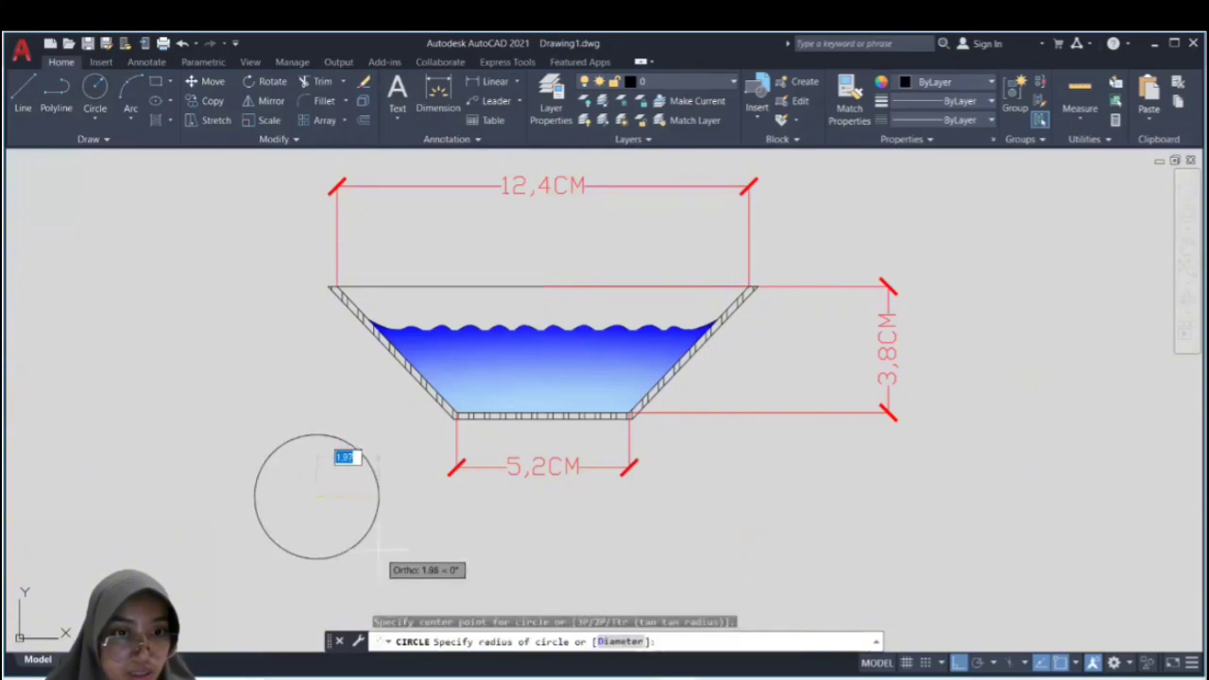
key(Return)
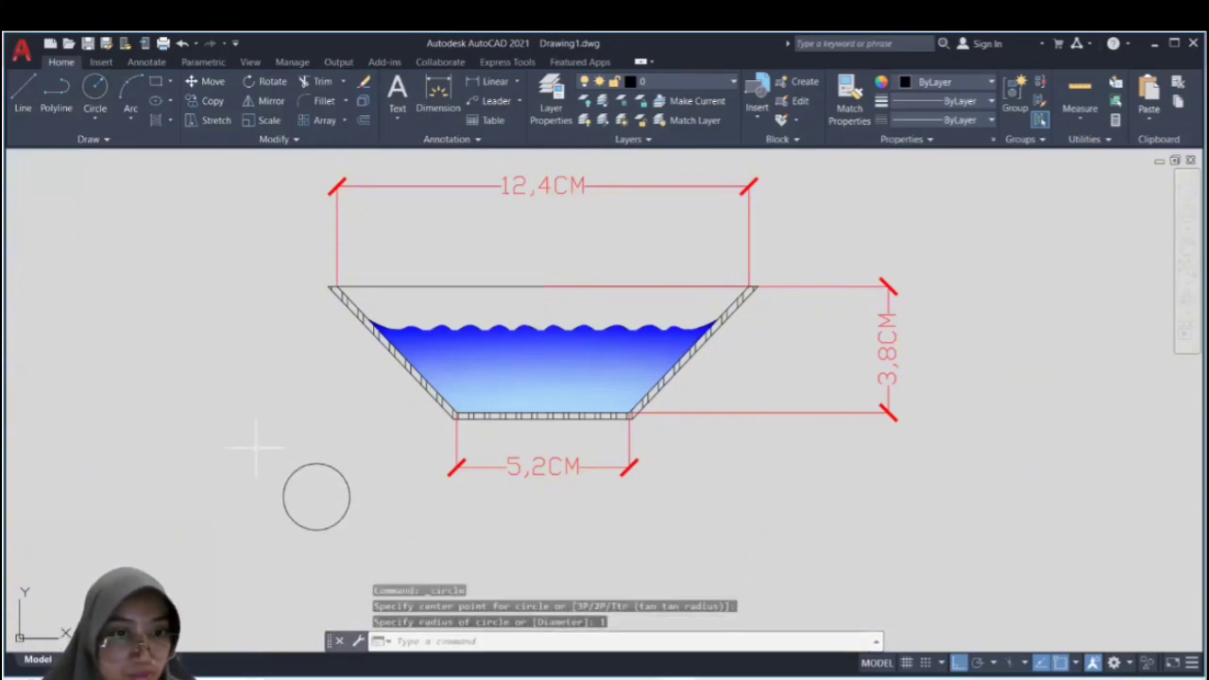
Step: Turn on polar tracking and move the circle by its center slightly down and to the right
key(Escape)
click(249, 441)
key(Escape)
mouse_move(252, 442)
mouse_down()
mouse_move(340, 548)
mouse_move(370, 498)
mouse_up()
mouse_move(233, 421)
mouse_down()
mouse_move(271, 567)
mouse_move(364, 497)
mouse_up()
click(317, 495)
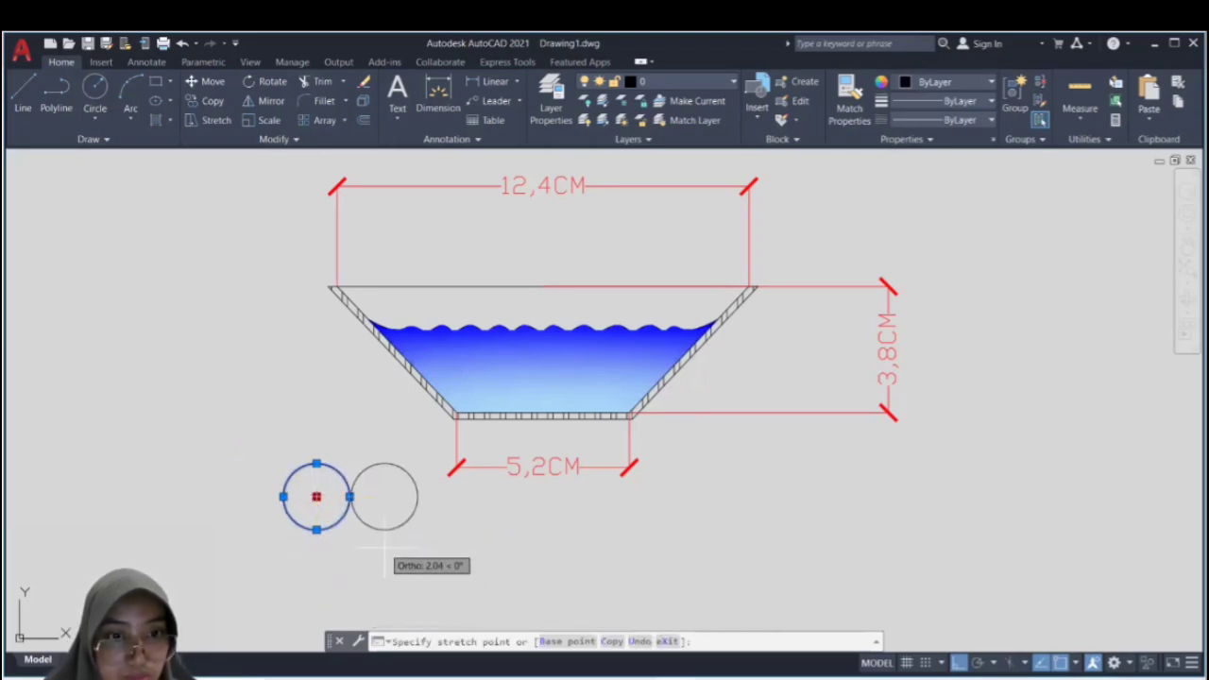
key(F10)
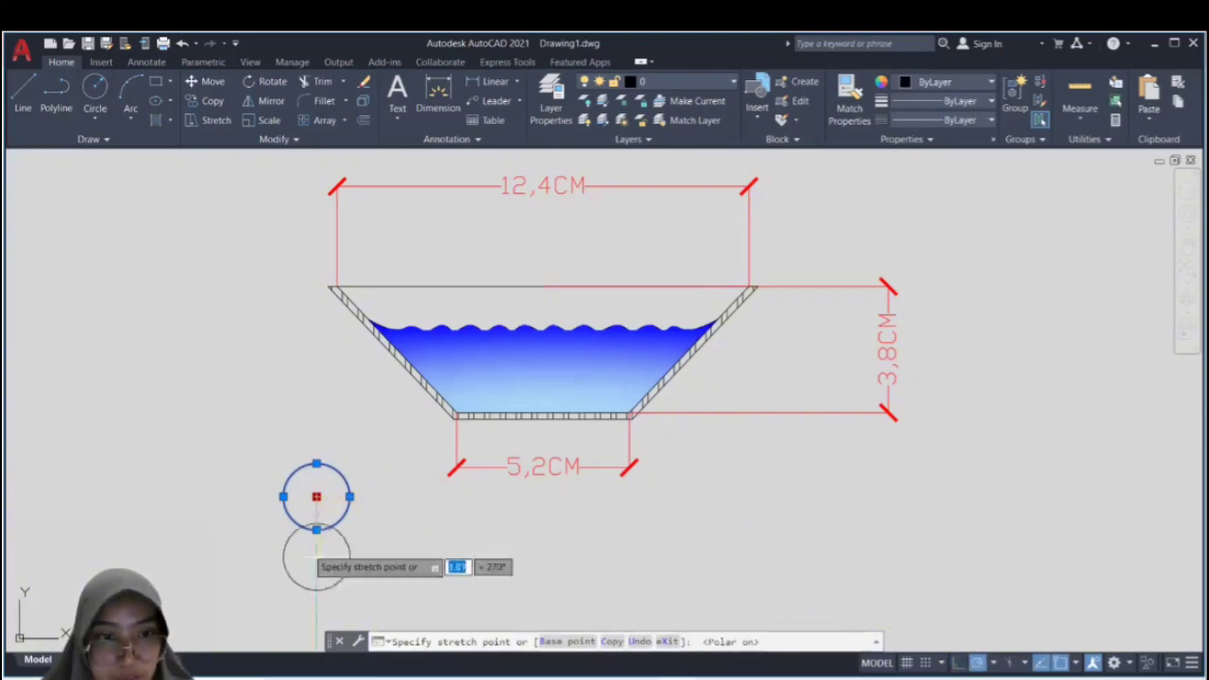
click(344, 538)
key(Escape)
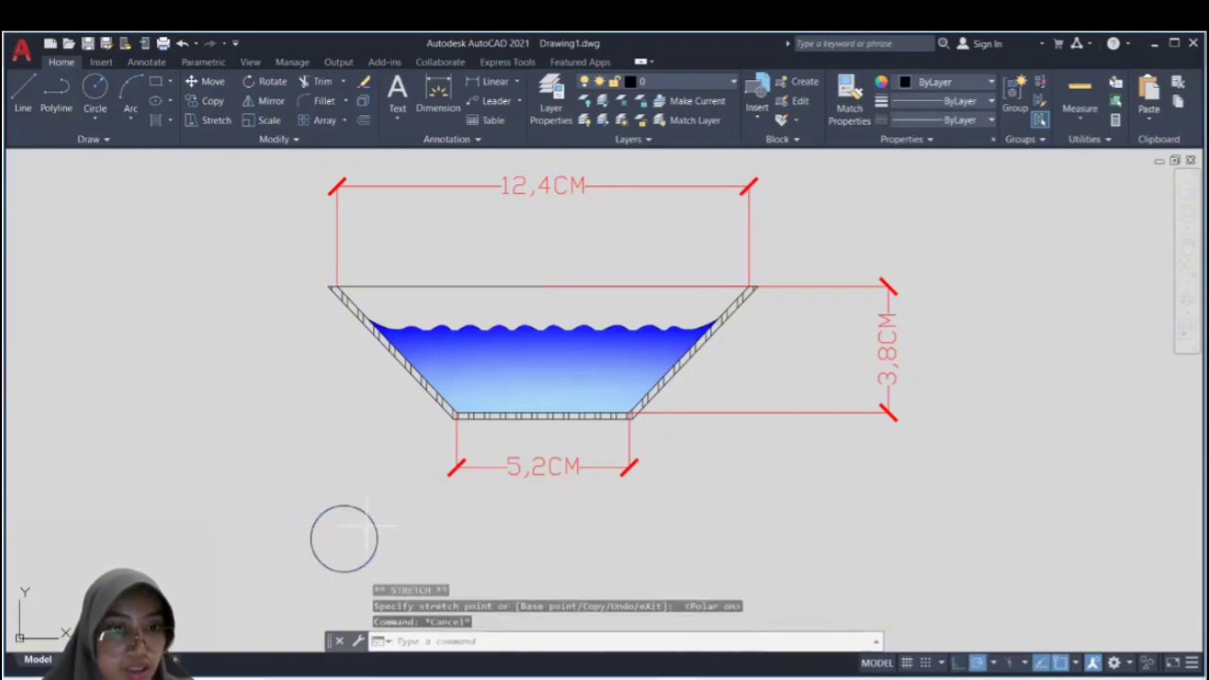
Step: With Ortho on, draw a horizontal line about 13 units long from the circle's left quadrant through it to the right
middle_drag(368, 524, 392, 522)
key(F8)
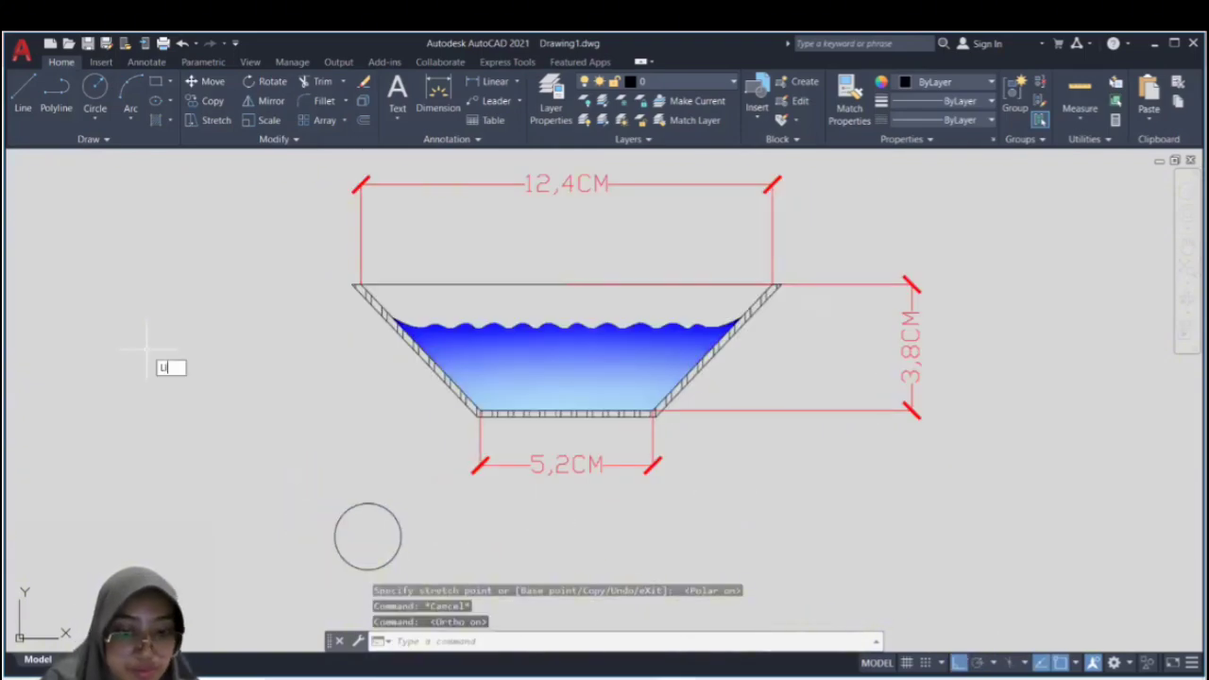
key(Return)
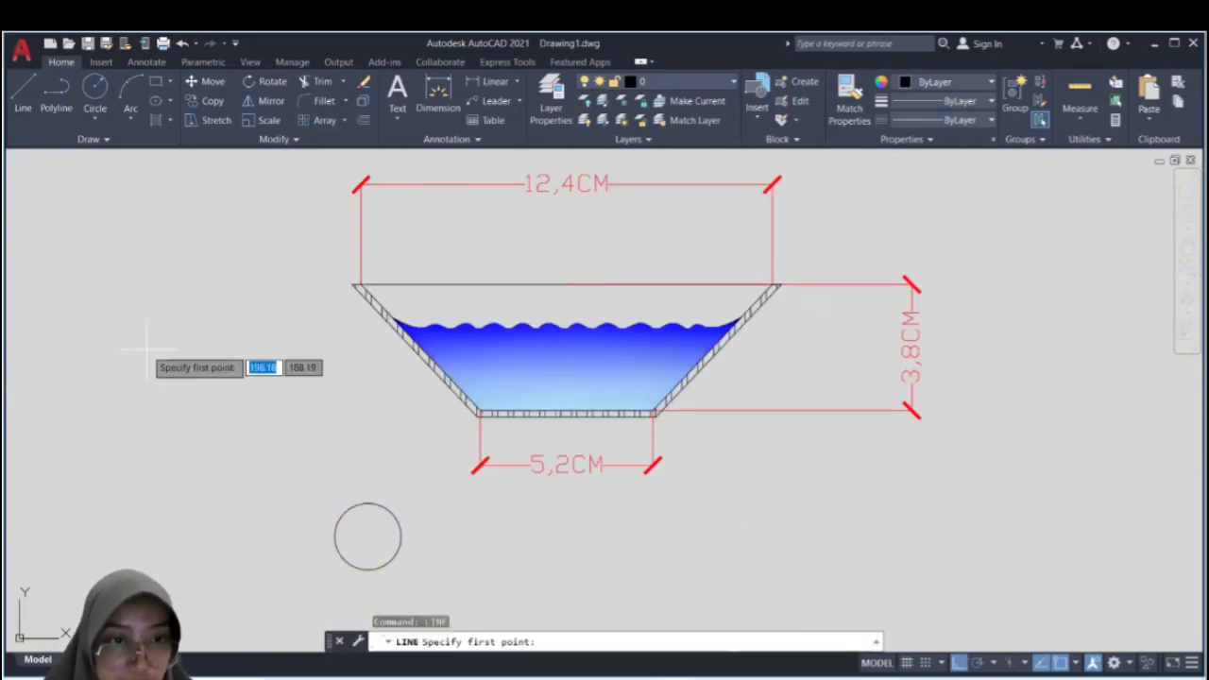
click(334, 536)
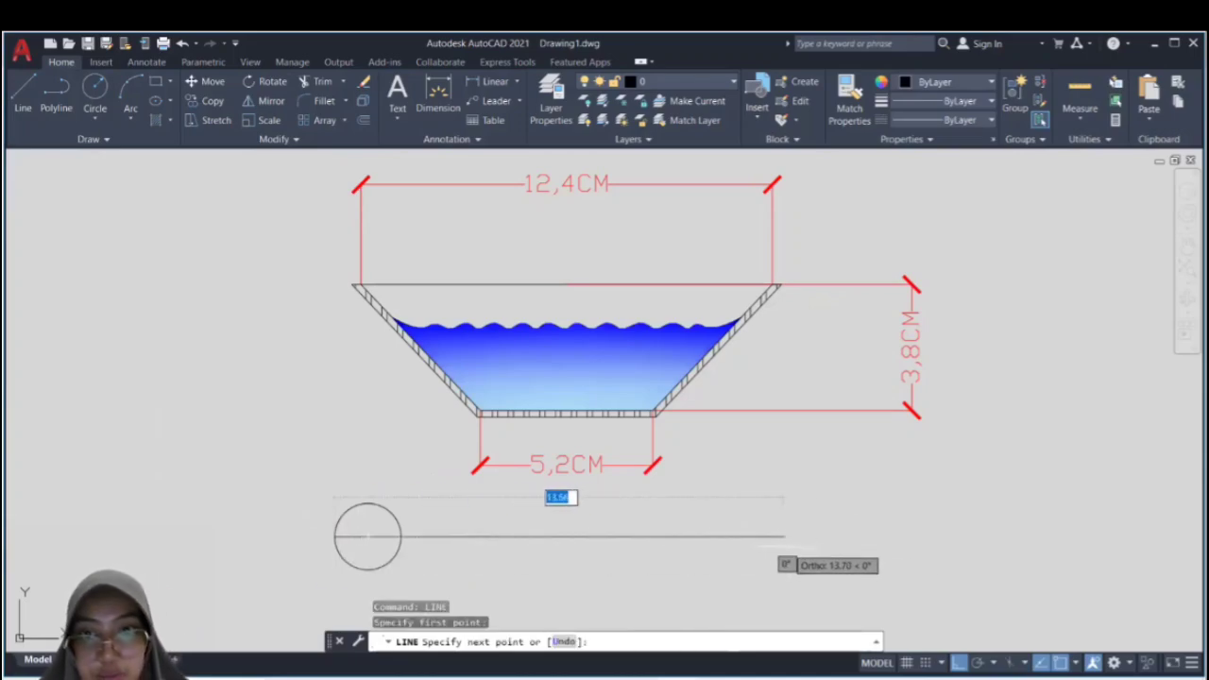
click(767, 536)
key(Escape)
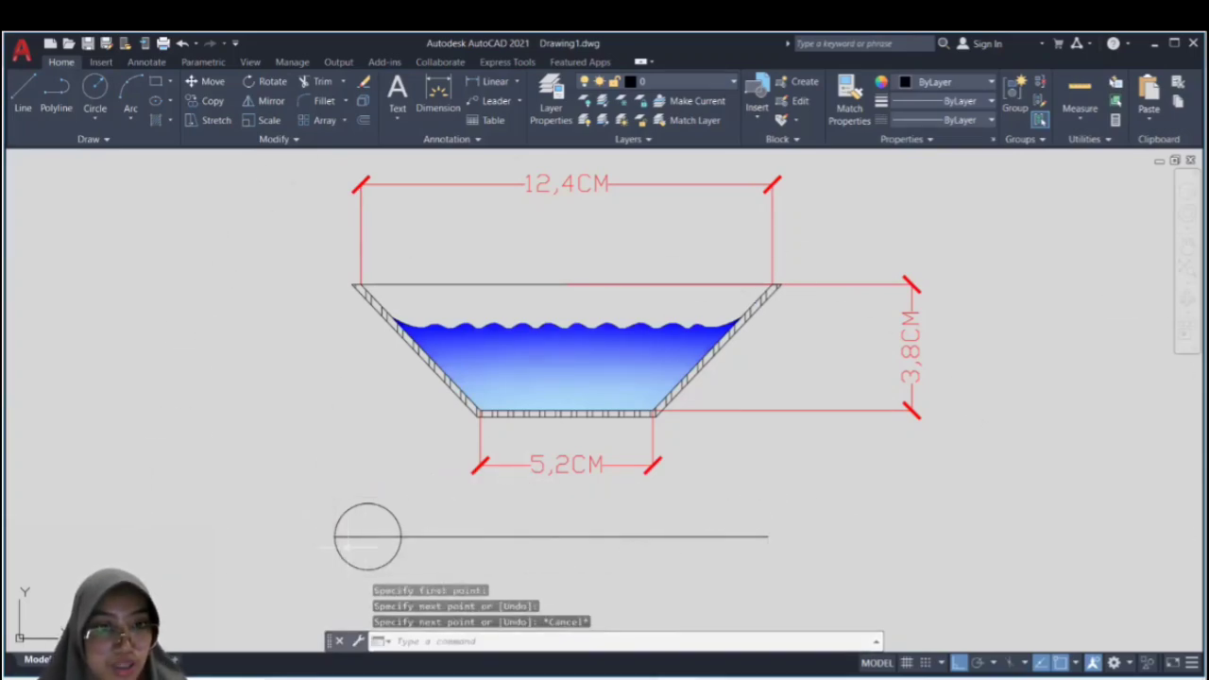
Step: Place a small multiline text box in the empty area beside the channel and enter DD
click(397, 90)
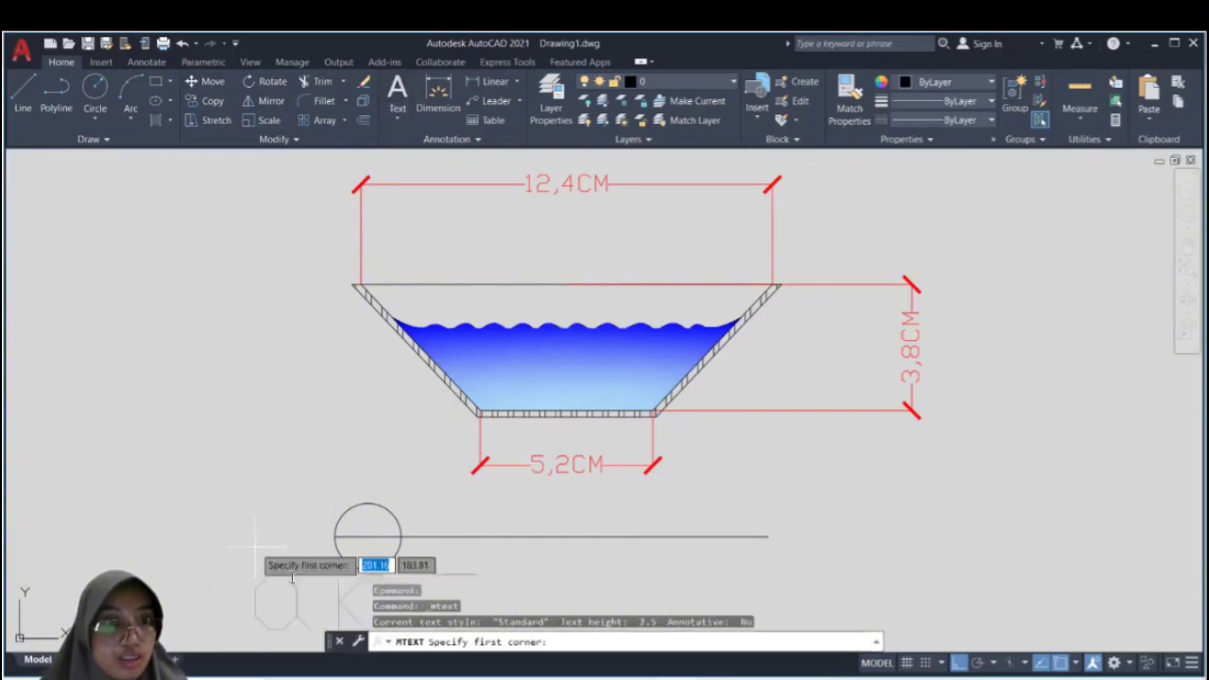
click(138, 381)
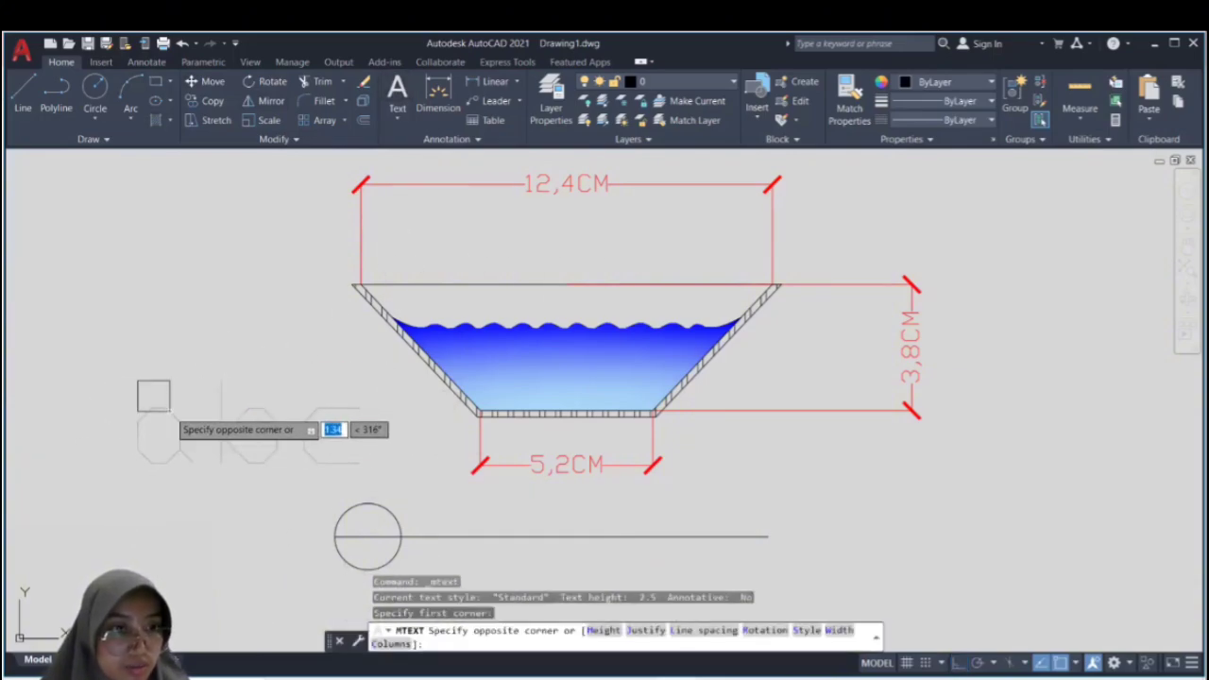
click(172, 416)
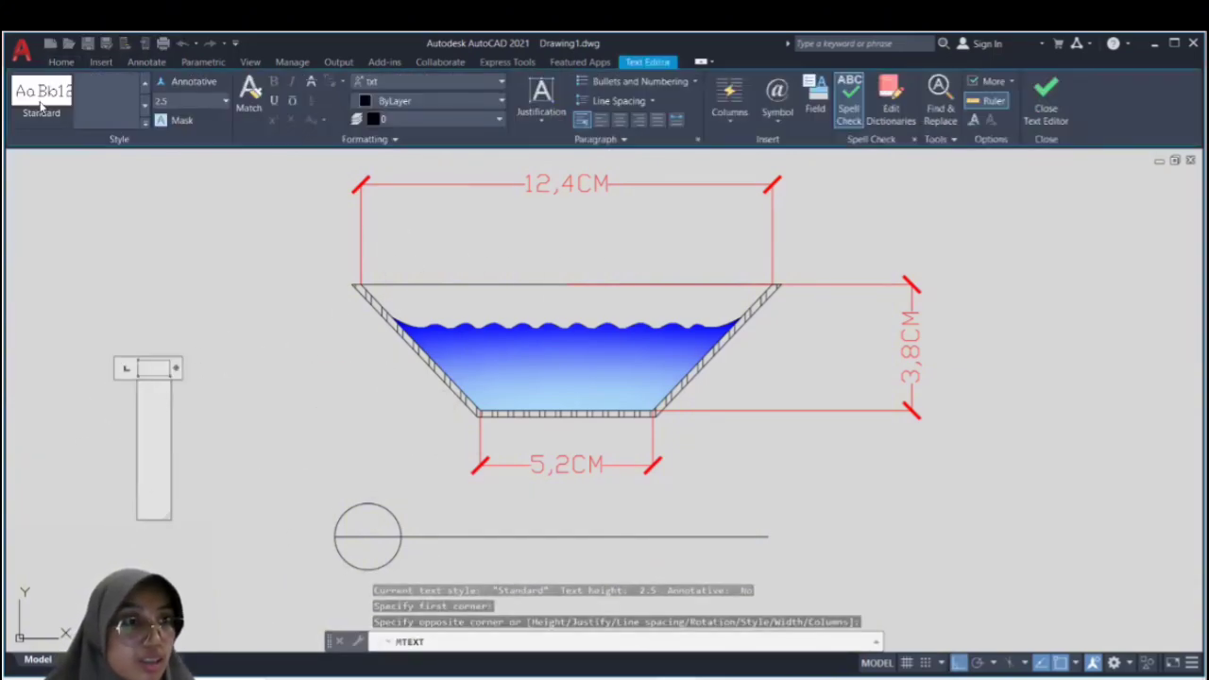
text(DD)
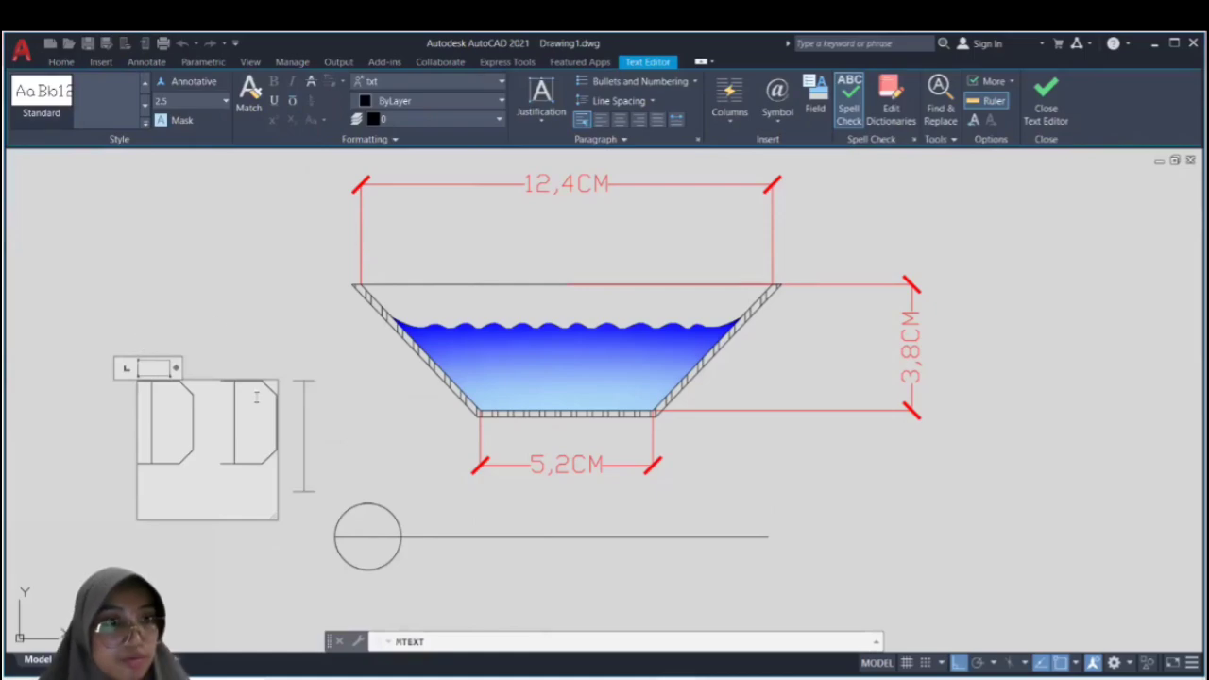
double_click(247, 426)
click(51, 89)
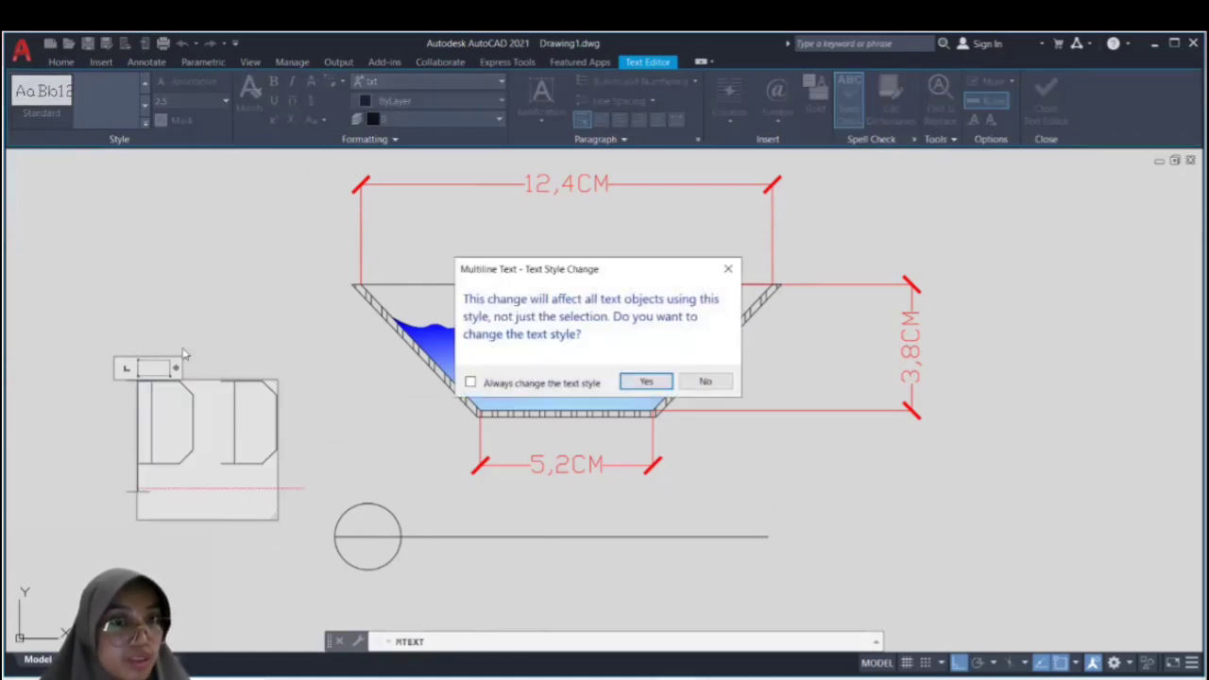
click(689, 379)
click(688, 383)
double_click(208, 439)
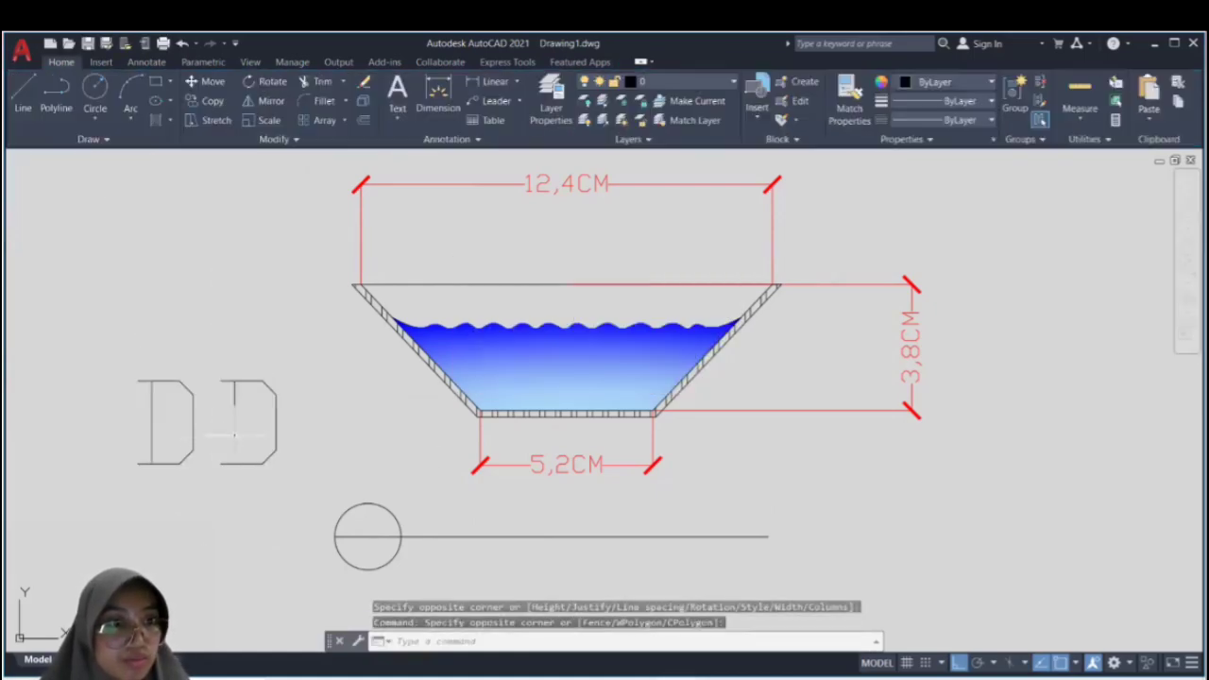
Step: Move the DD text horizontally to the right so it sits just above the circle
click(215, 435)
click(246, 422)
click(246, 406)
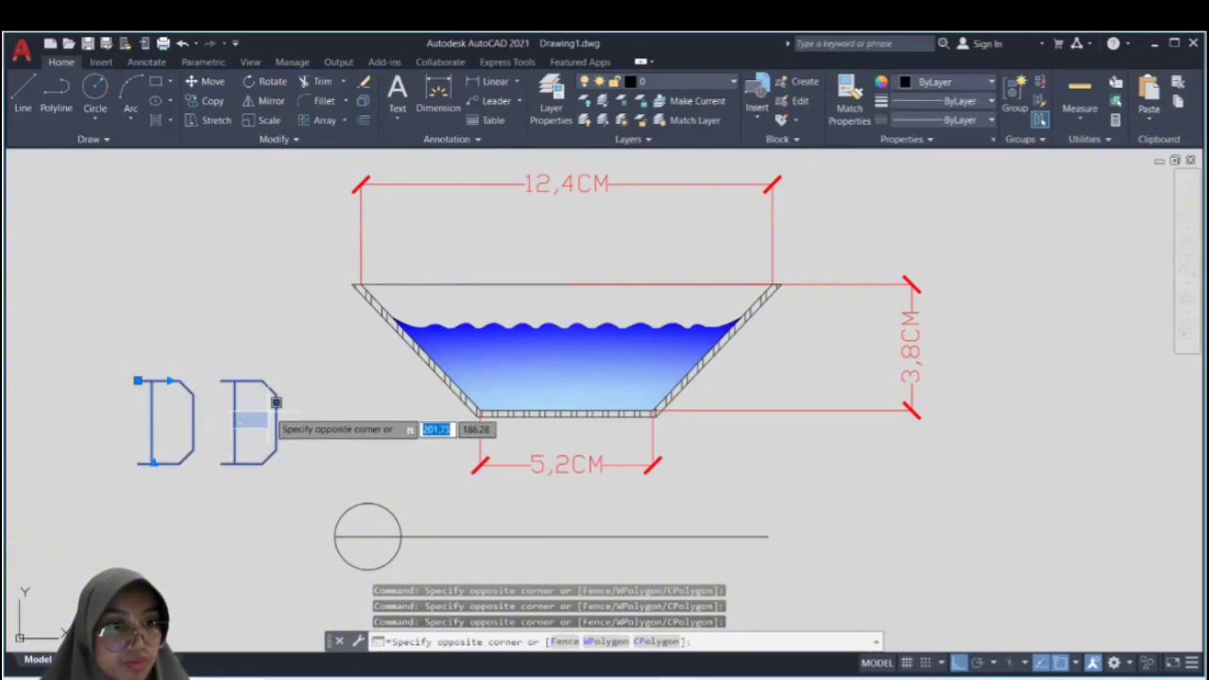
click(281, 399)
click(138, 381)
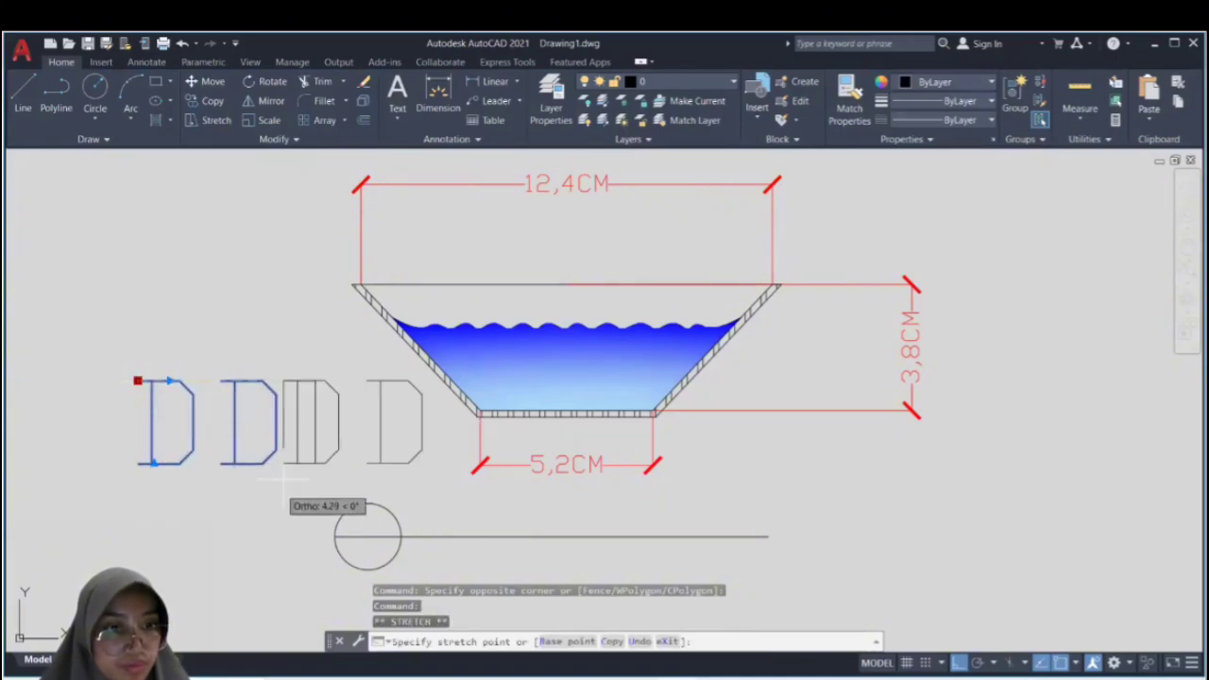
click(319, 510)
Step: Reopen the DD text above the circle for editing and apply the Legend text style to it
drag(325, 403, 411, 423)
double_click(428, 427)
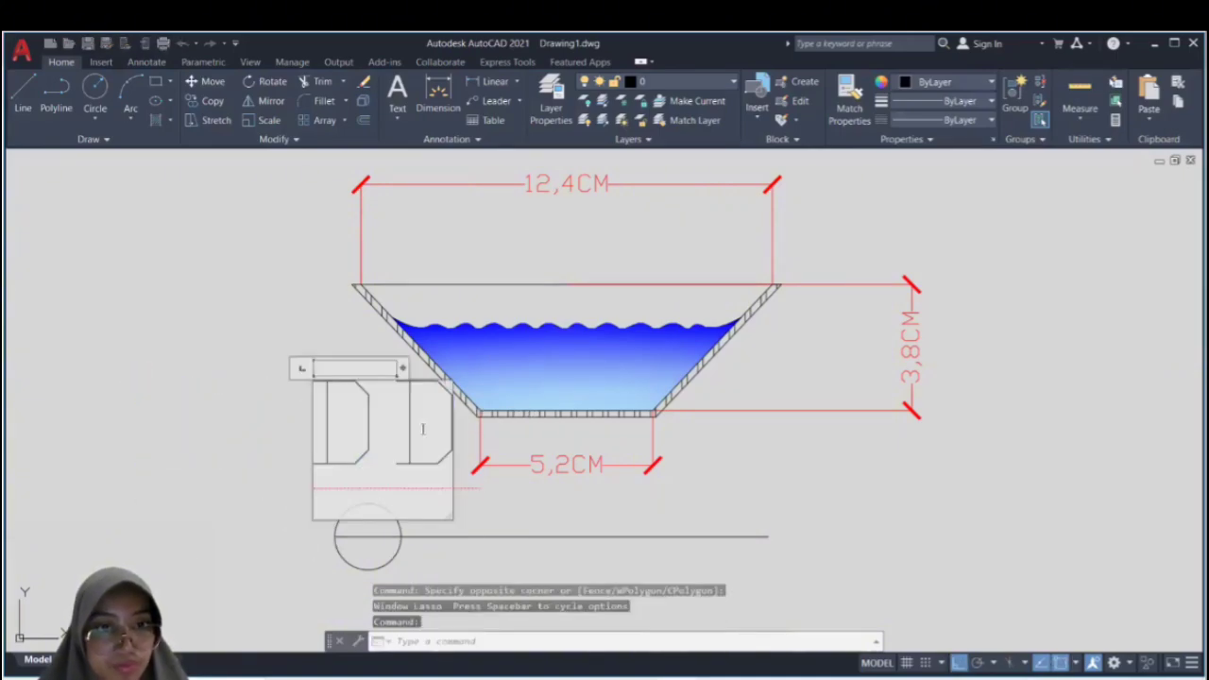
click(645, 381)
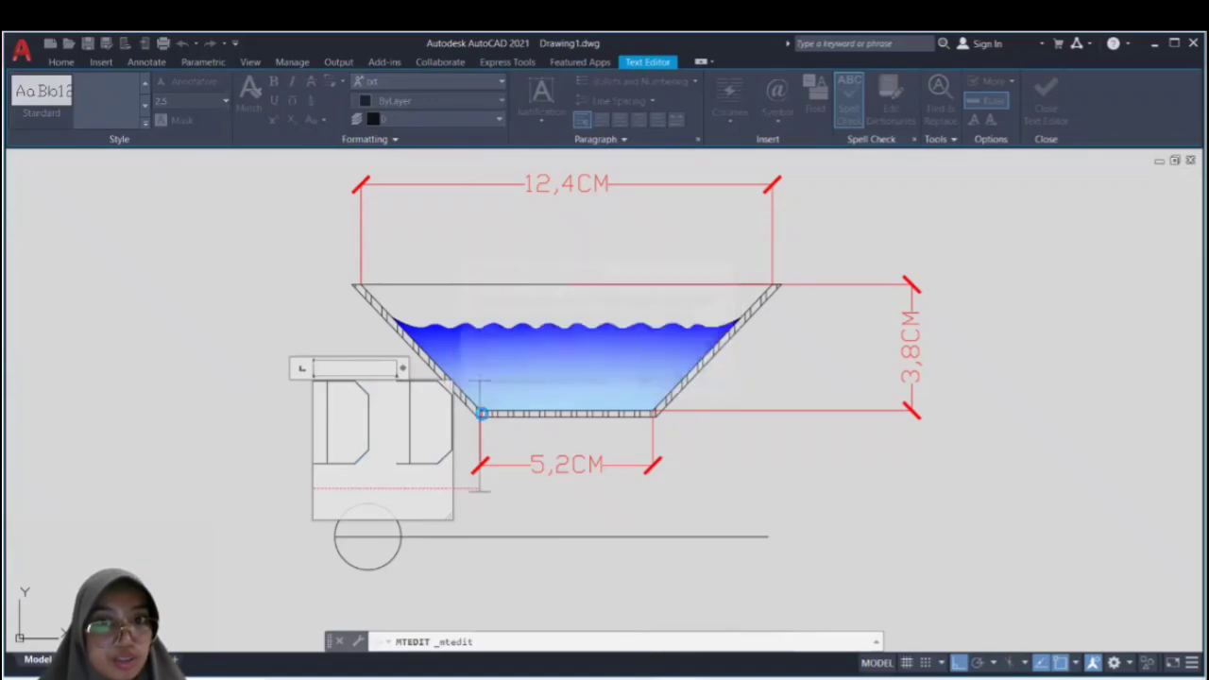
double_click(388, 428)
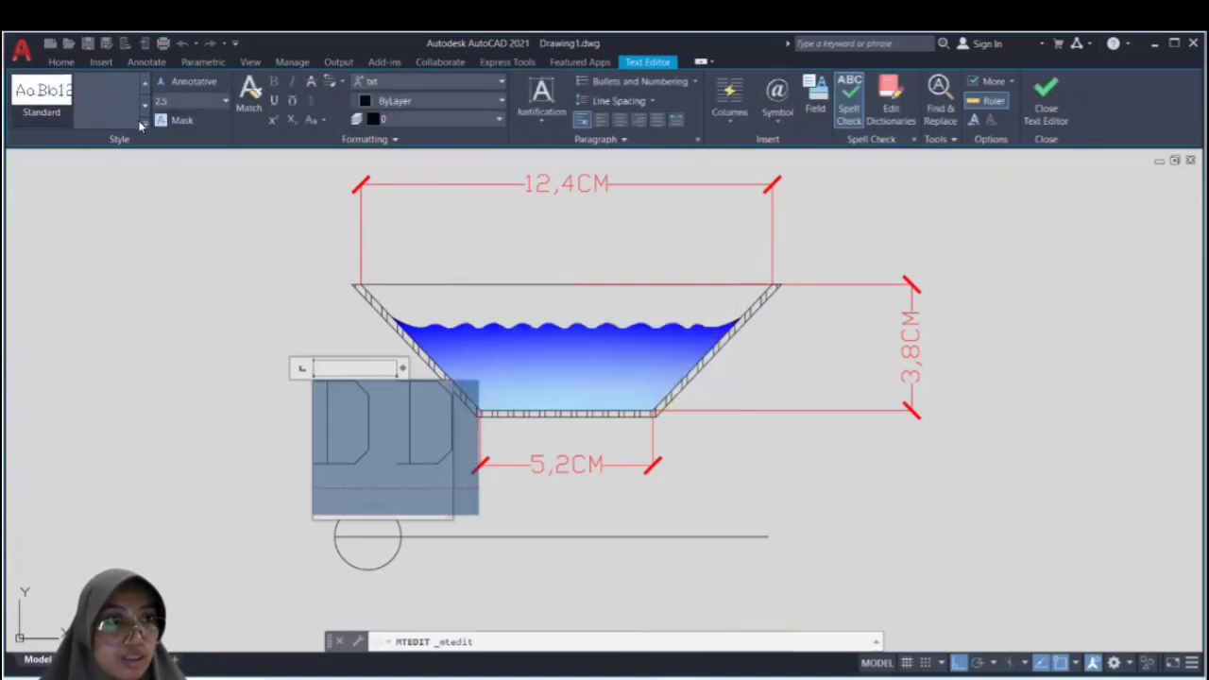
click(144, 124)
click(104, 93)
Step: Try to change the font of the DD text above the circle to Times New Roman
click(380, 83)
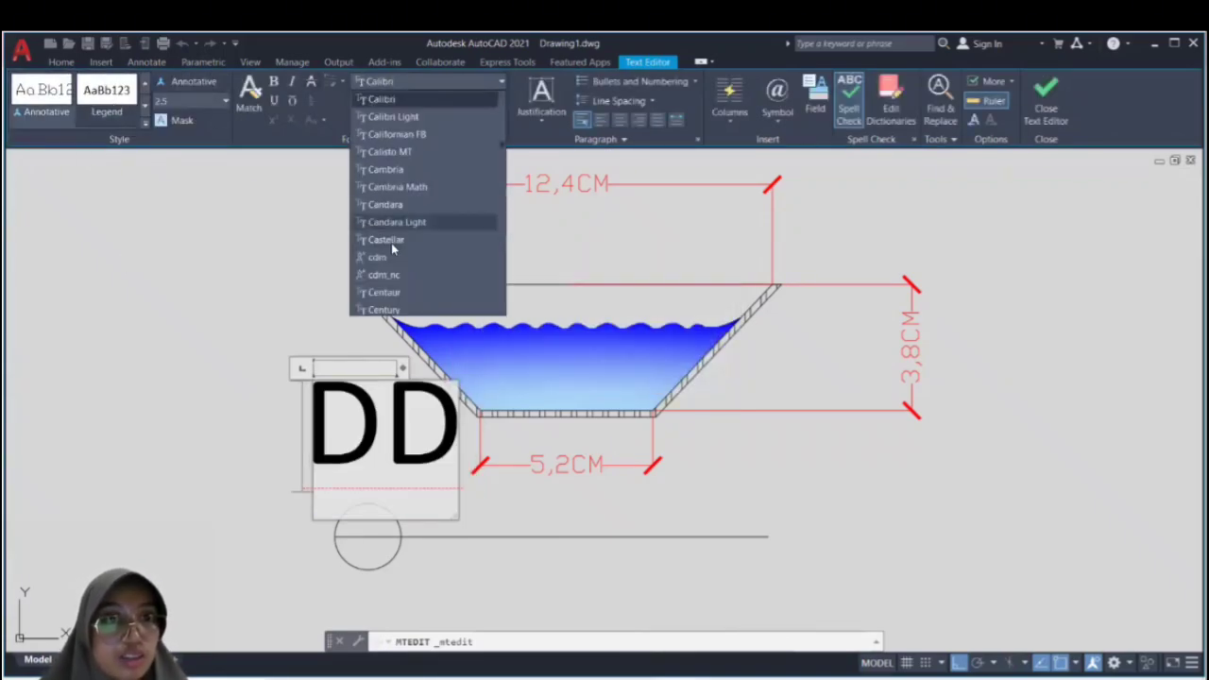
scroll(411, 226, down, 10)
scroll(412, 242, down, 10)
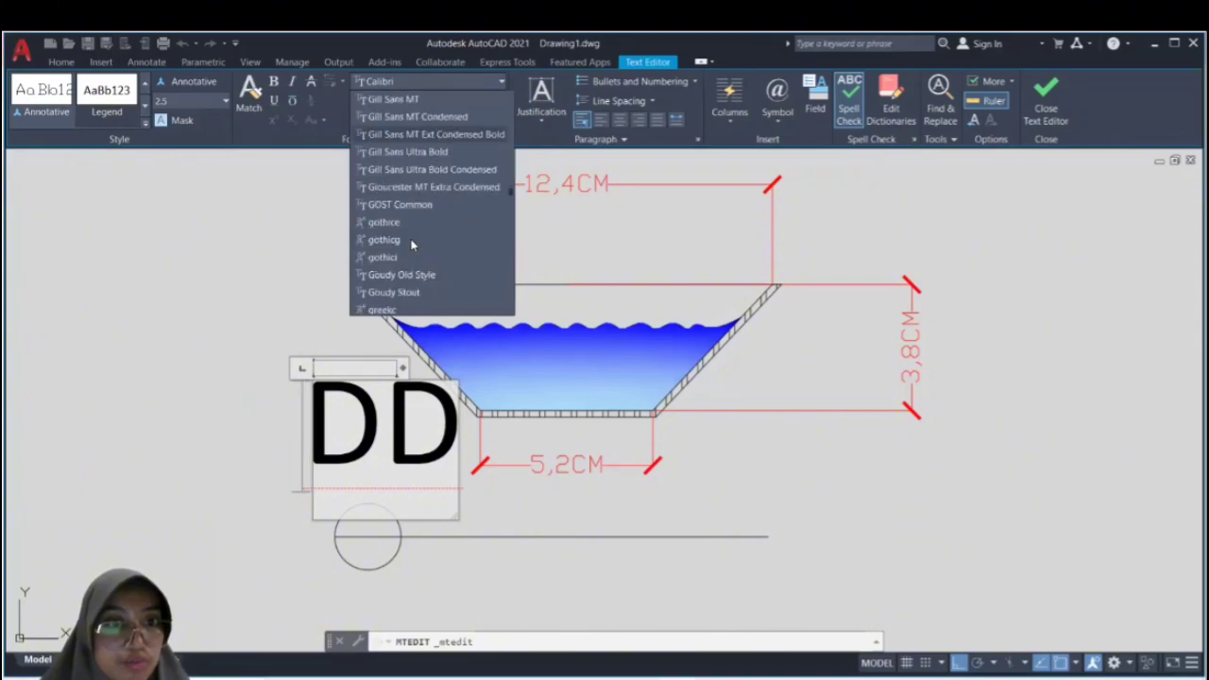
scroll(413, 231, down, 10)
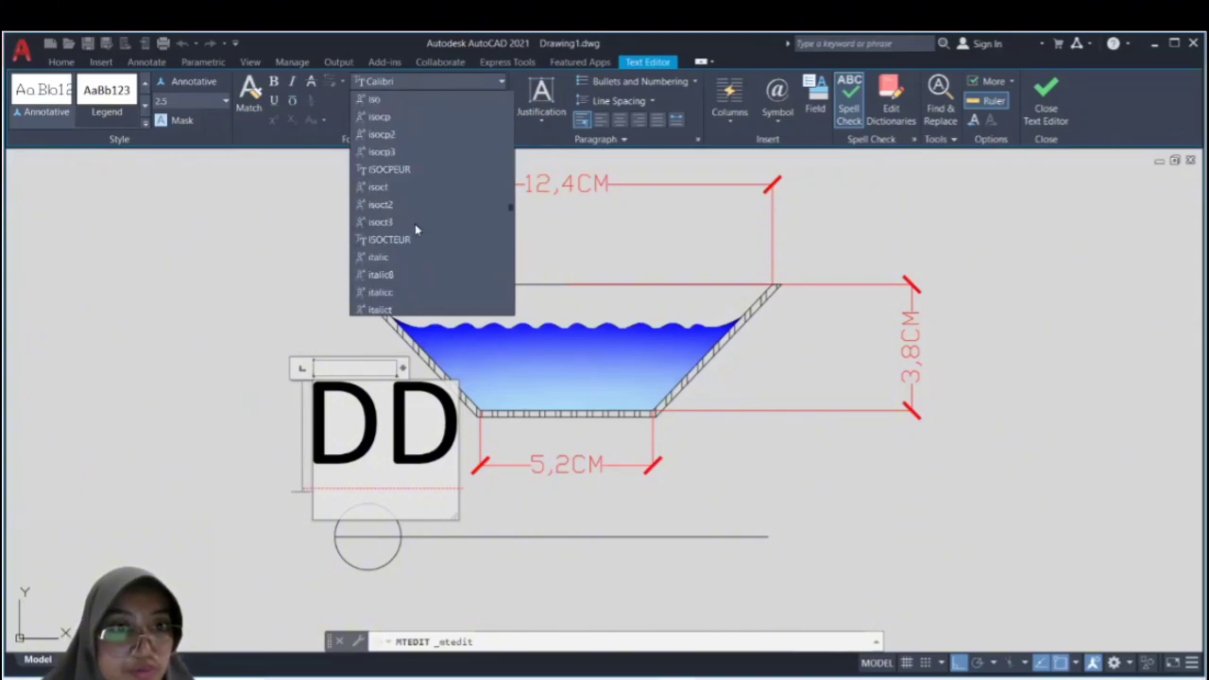
scroll(416, 223, down, 15)
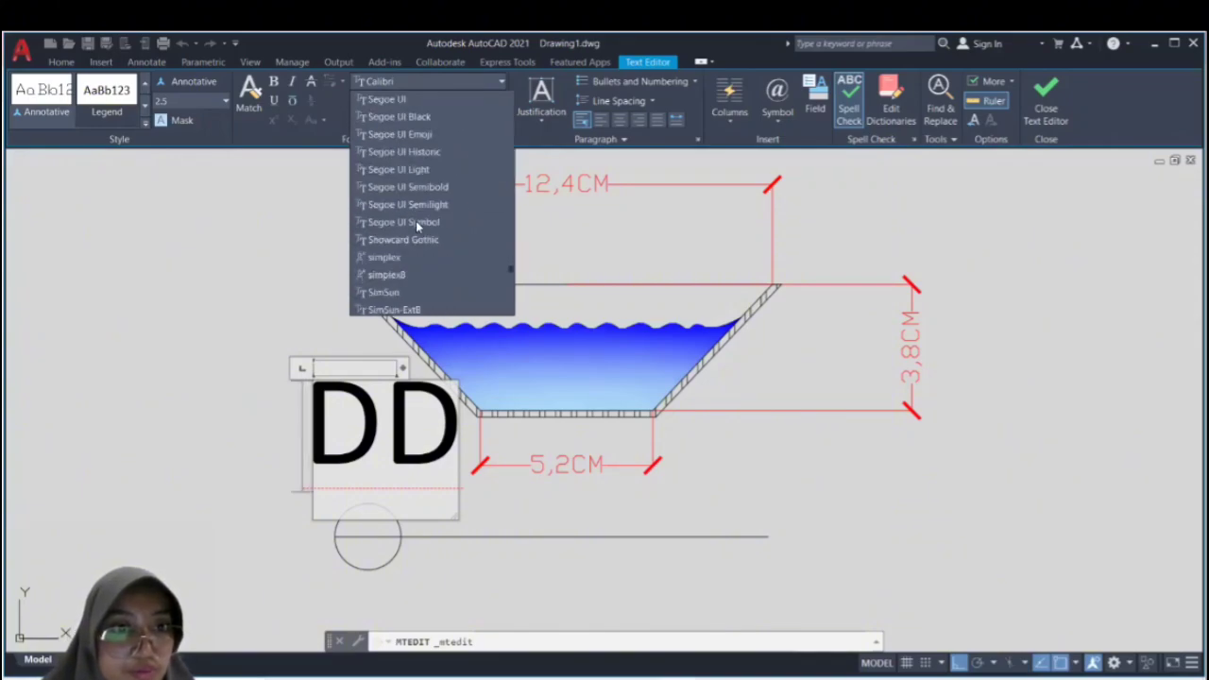
scroll(394, 233, down, 3)
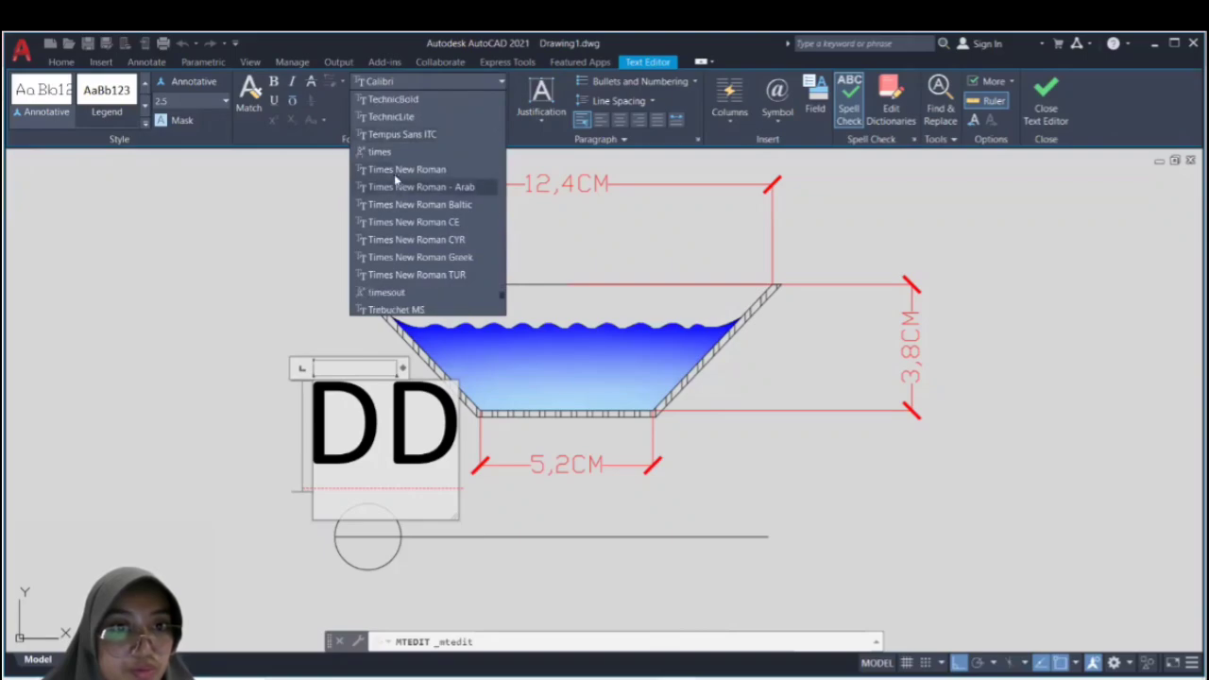
click(394, 174)
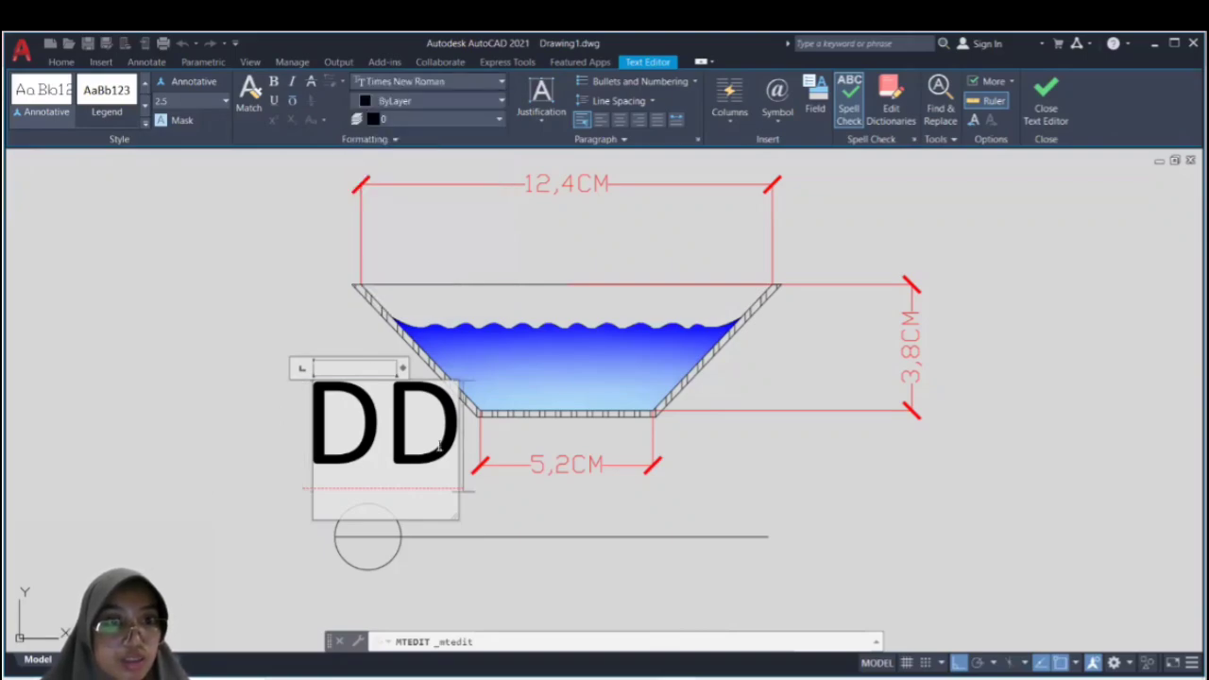
Step: Select all of the DD text, set its font to Times New Roman and finish editing
key(ctrl+a)
click(424, 82)
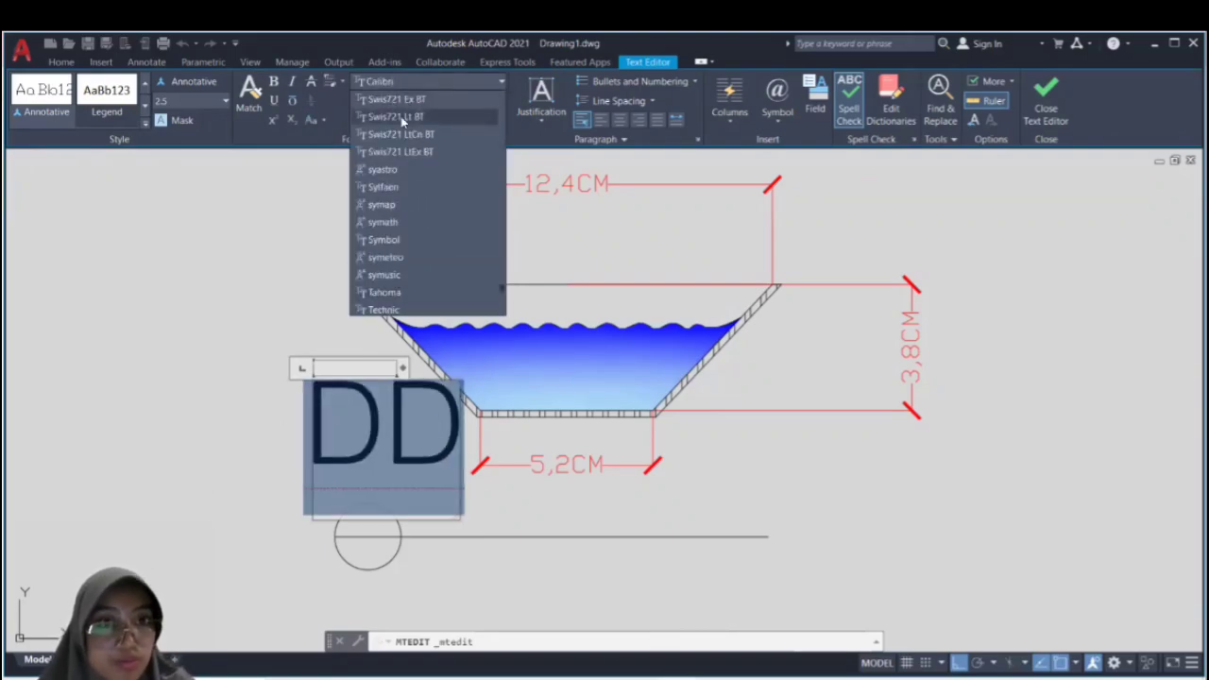
scroll(403, 120, up, 15)
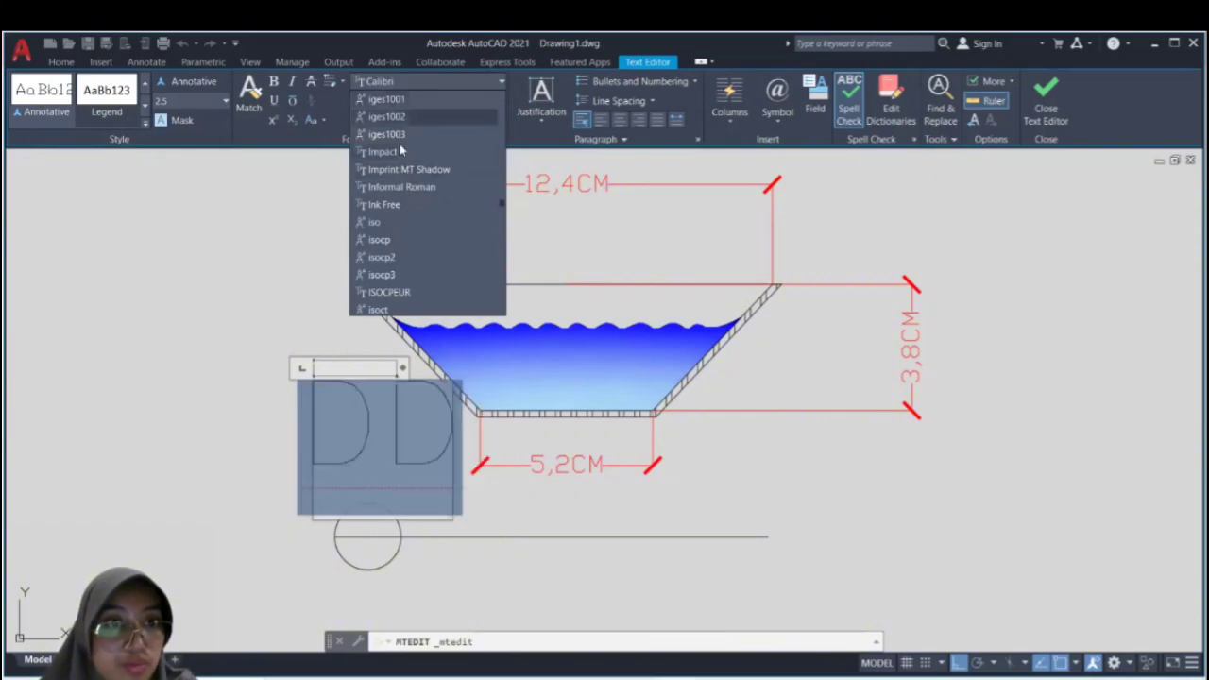
scroll(400, 143, down, 15)
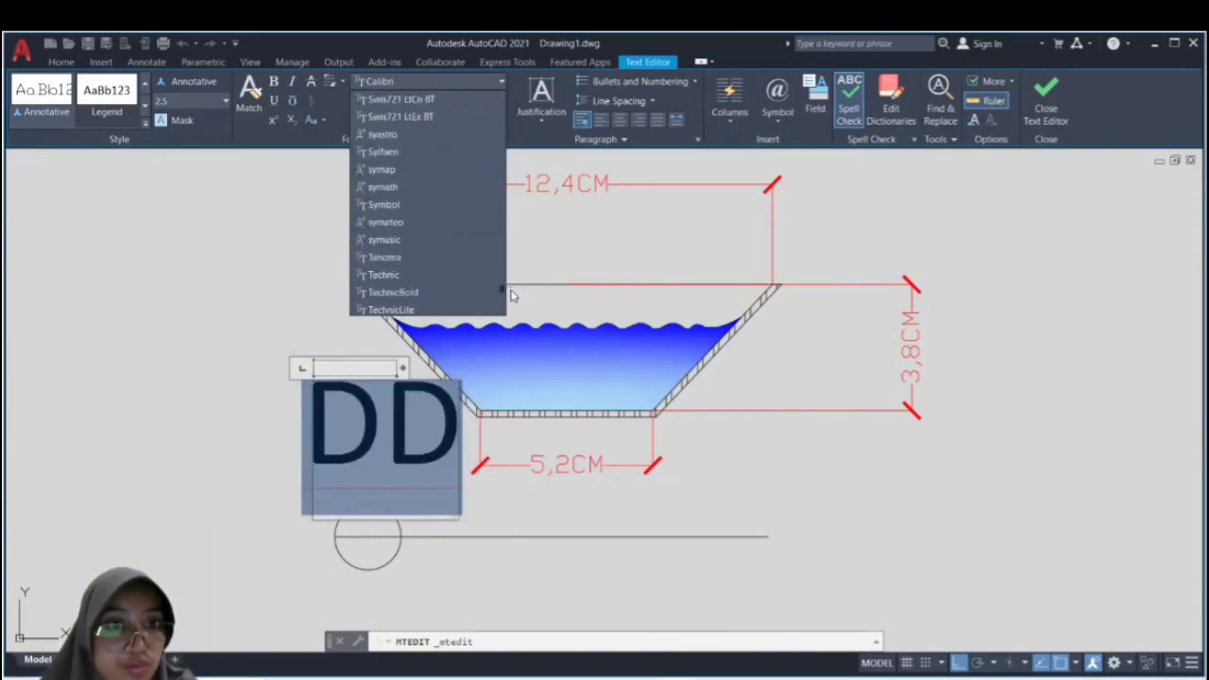
scroll(500, 295, down, 5)
click(476, 239)
right_click(374, 424)
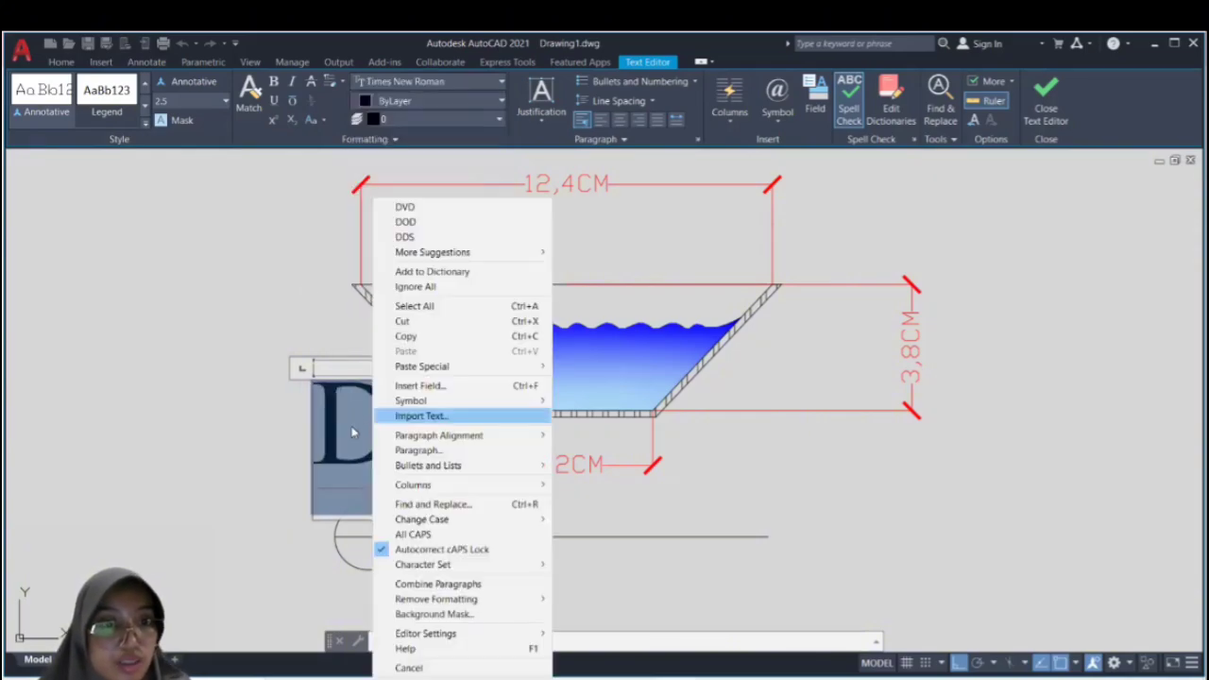
click(256, 520)
Step: Open the properties of the DD text and set its text height to 0.5
right_click(332, 436)
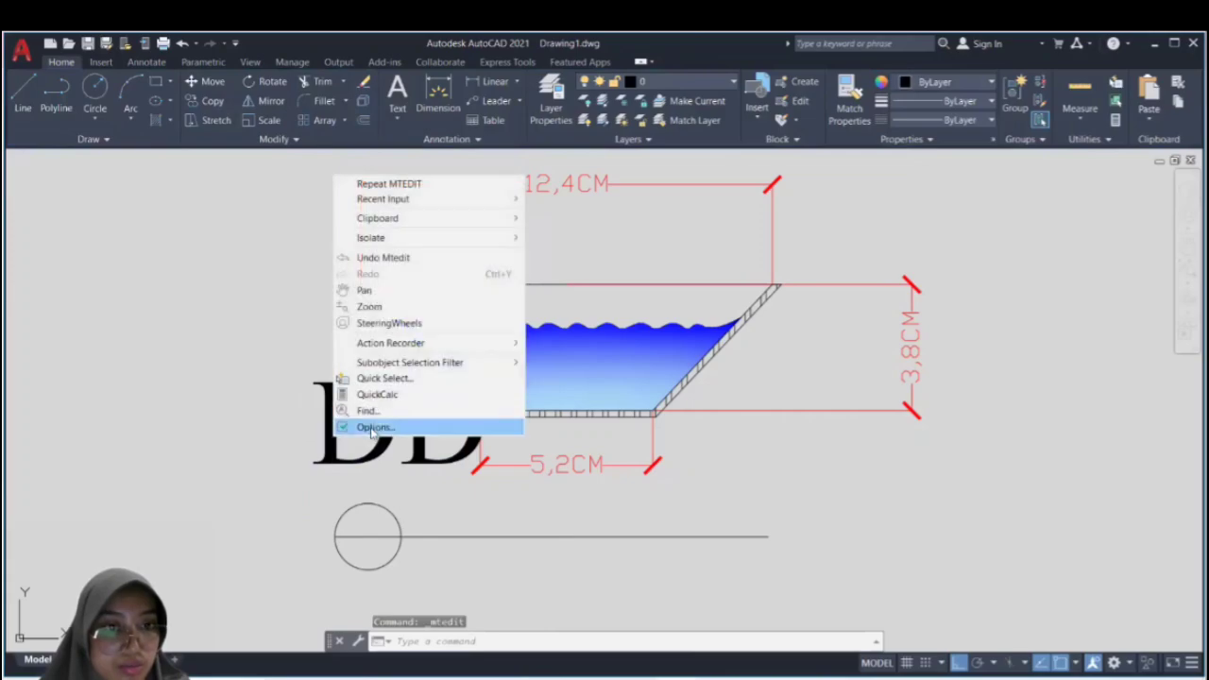
click(331, 435)
right_click(330, 434)
click(363, 433)
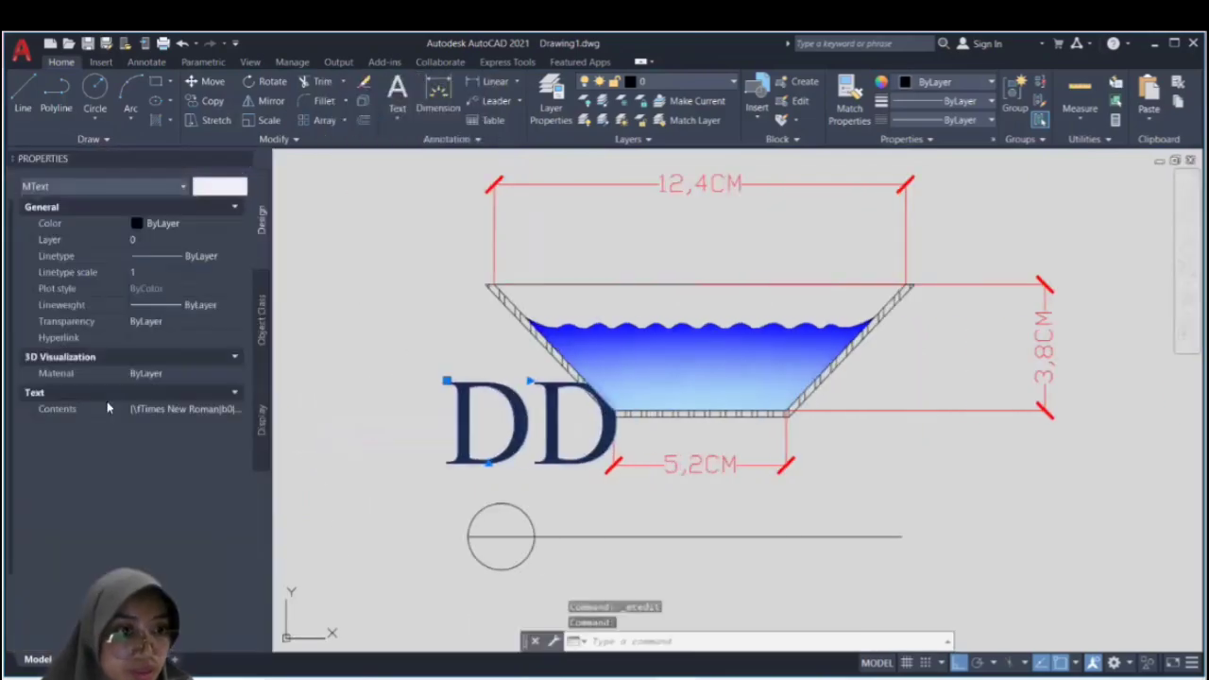
click(143, 490)
text(0.)
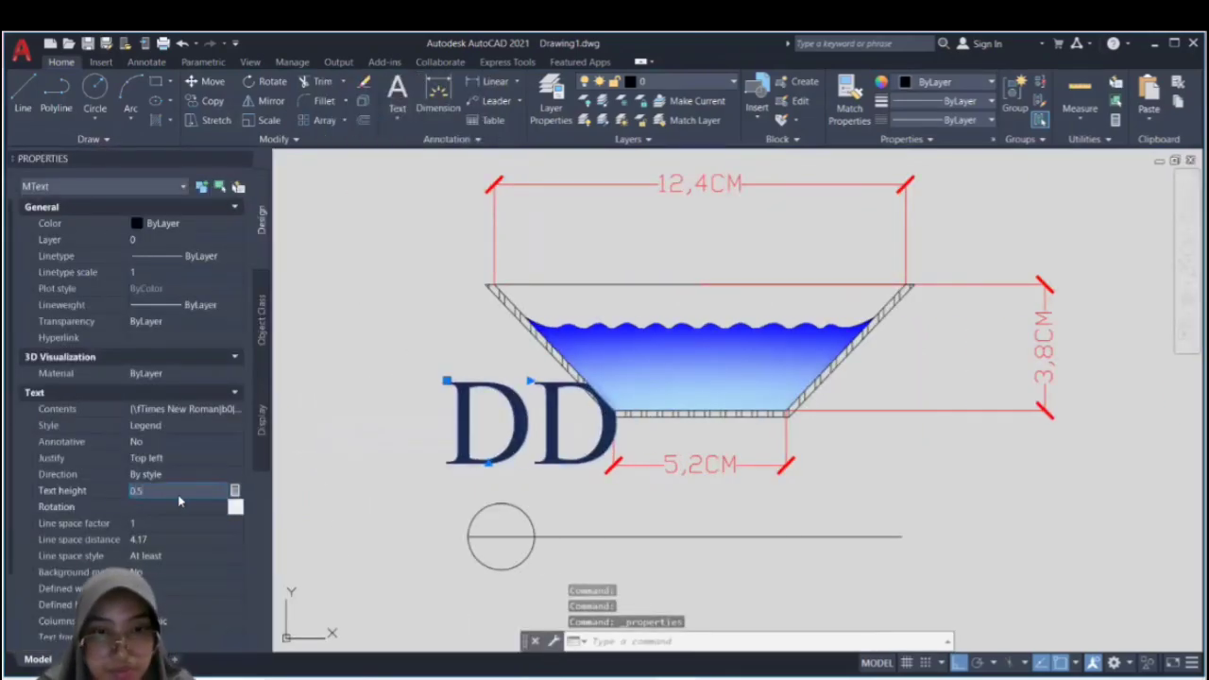
text(5)
click(179, 505)
Step: Turn on polar tracking and move the DD text by its grip into the centre of the circle's upper half
click(978, 663)
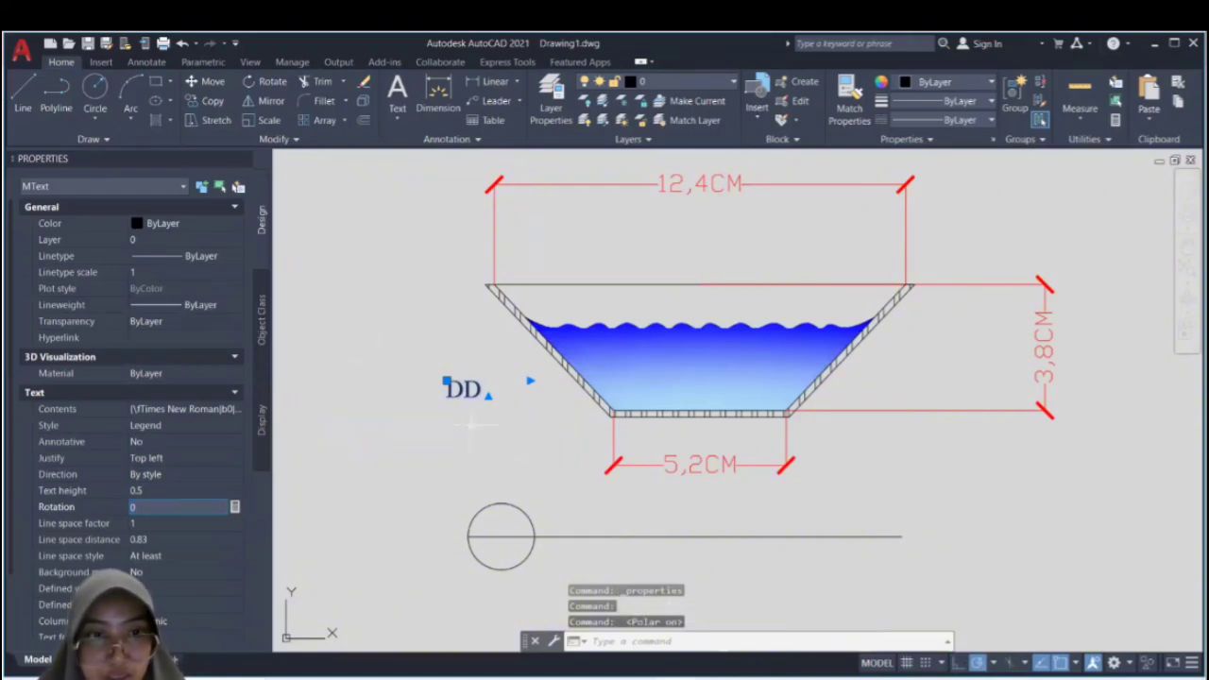
click(446, 380)
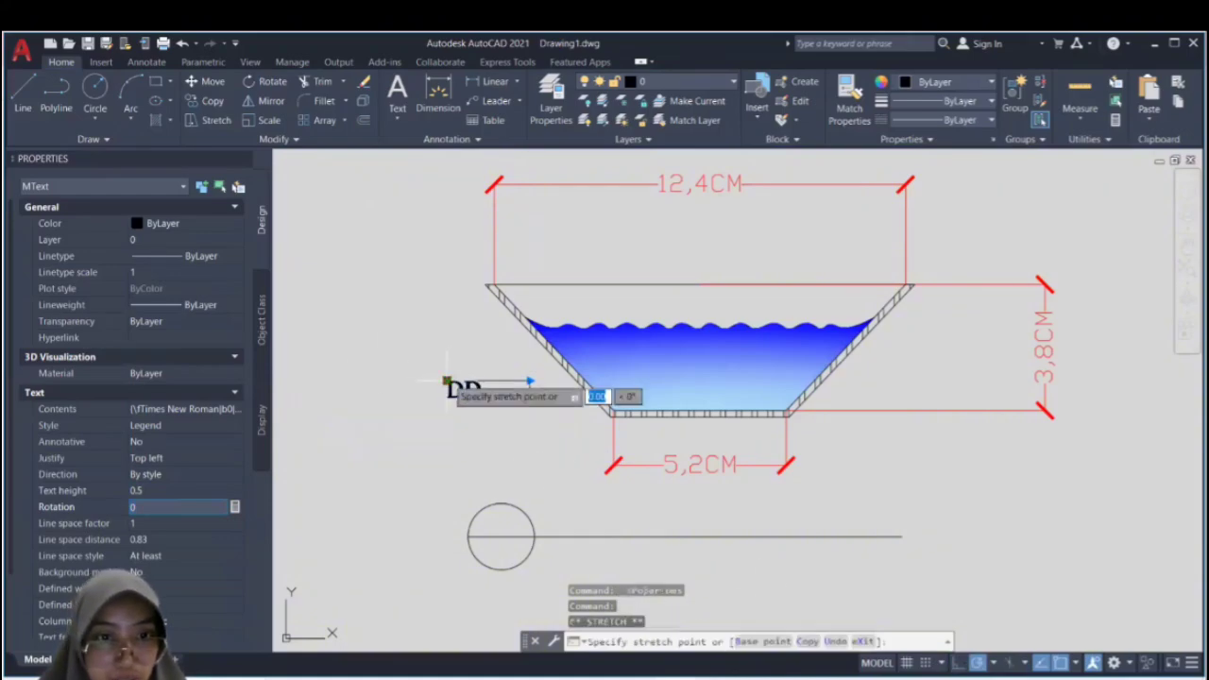
click(477, 513)
scroll(542, 524, up, 4)
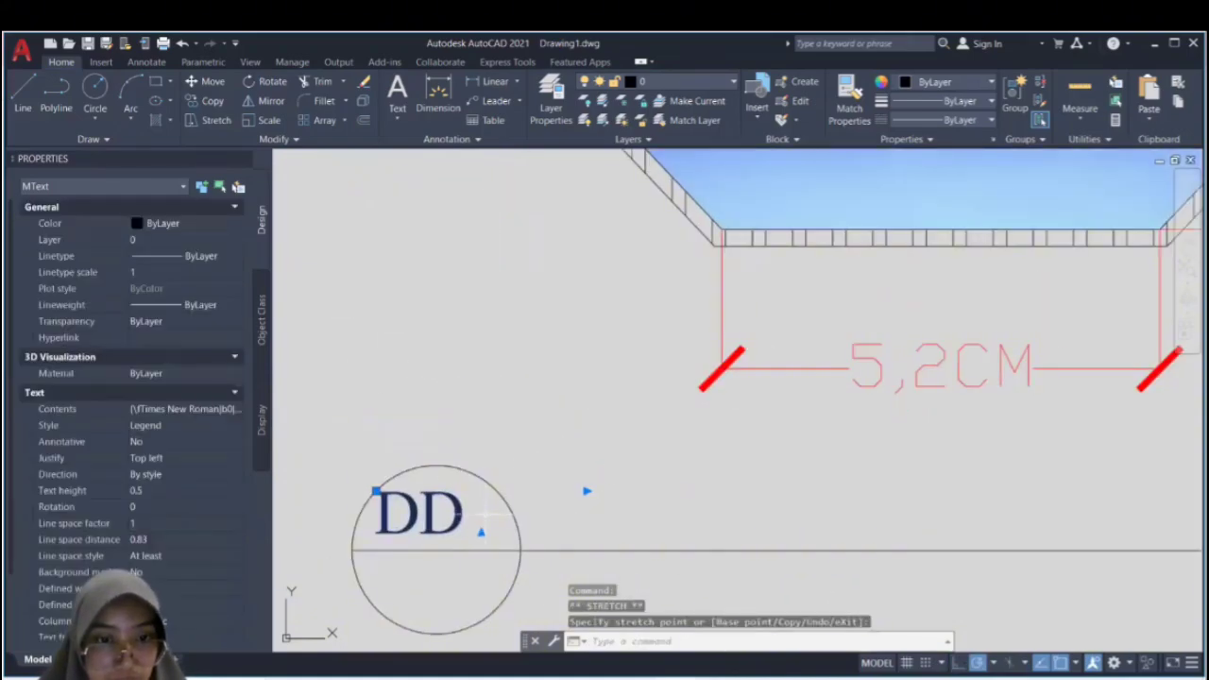
click(376, 491)
click(393, 504)
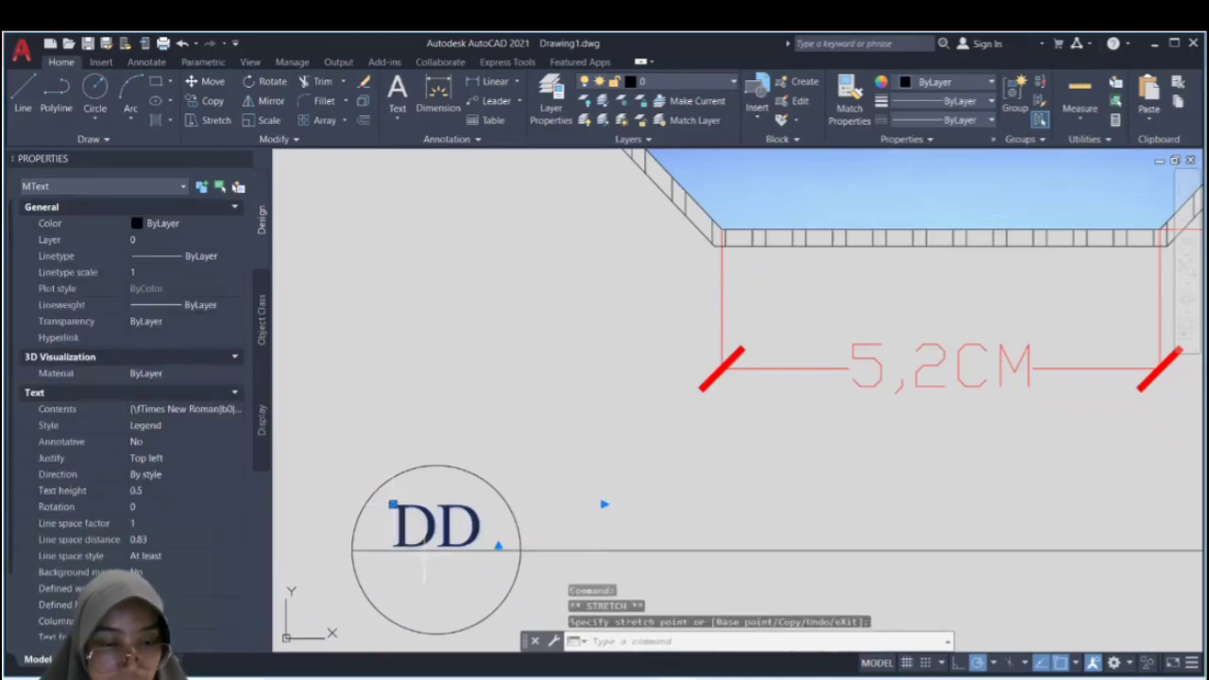
click(453, 529)
key(ctrl+d)
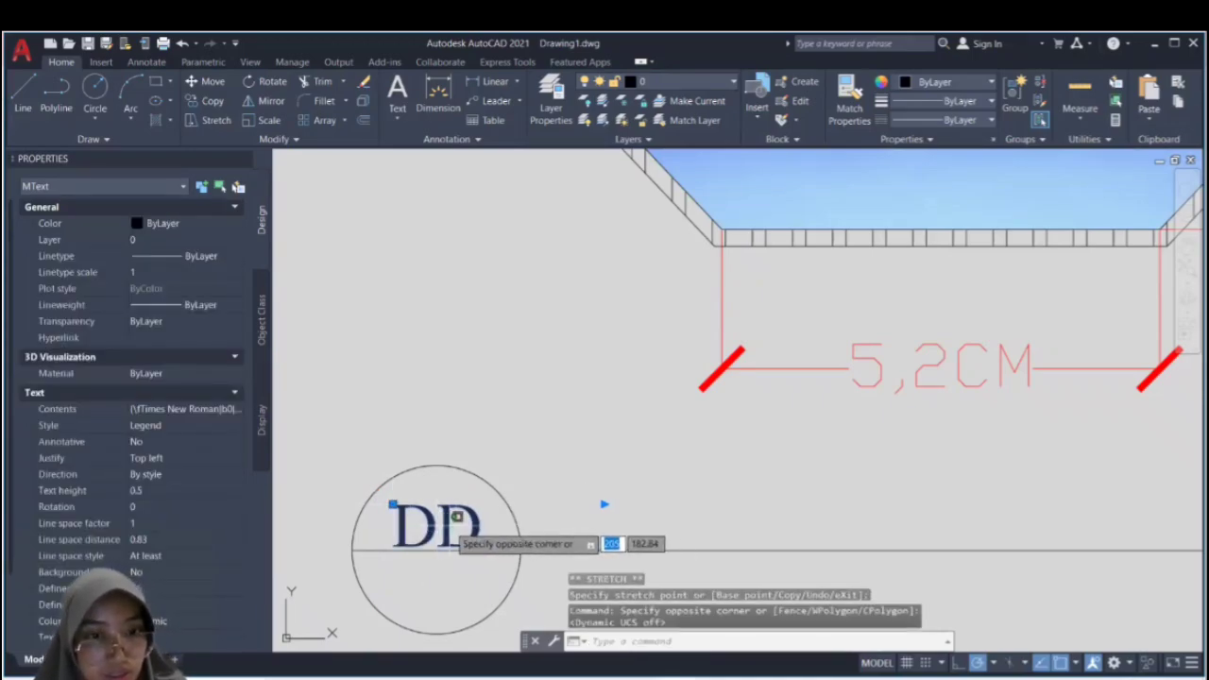
click(455, 517)
double_click(406, 530)
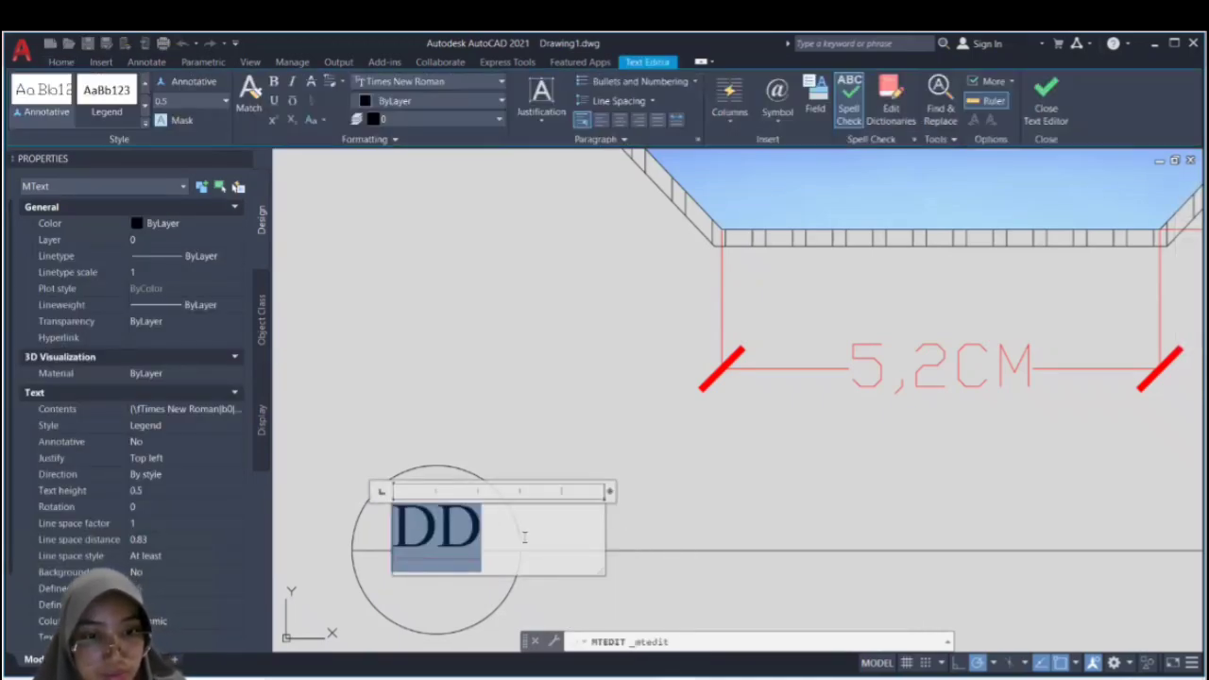
click(419, 458)
click(436, 528)
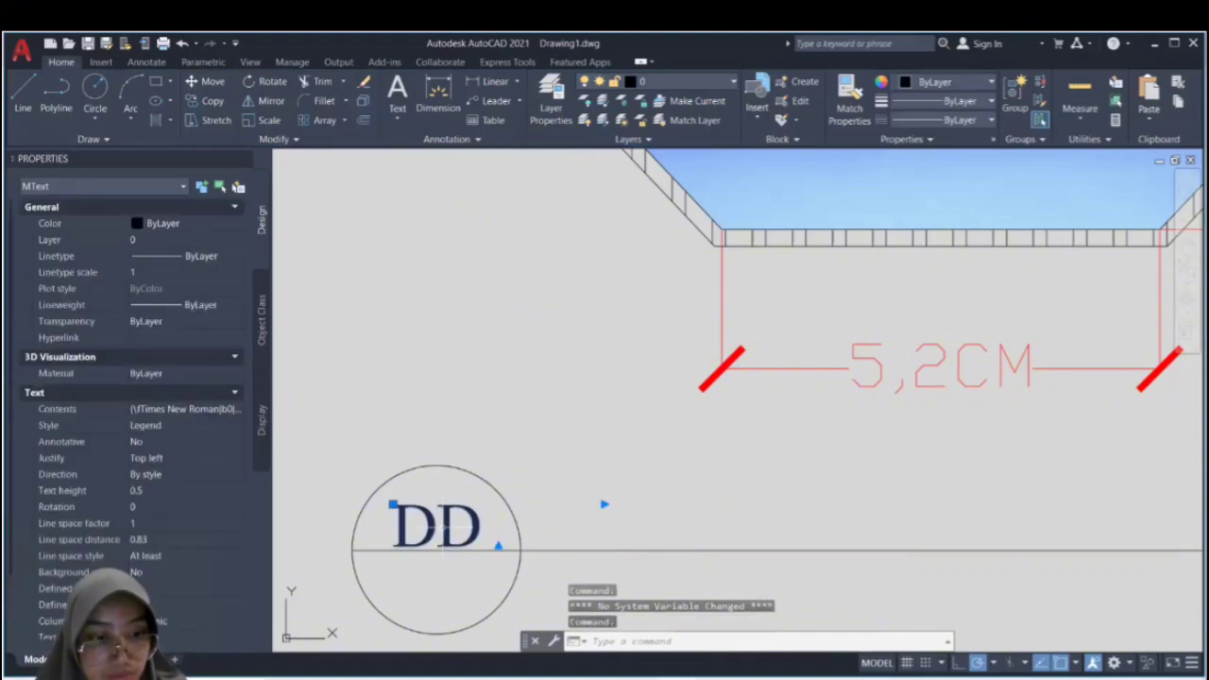
key(ctrl+d)
right_click(449, 520)
Step: Copy the DD text and paste the duplicate directly below it in the circle's lower half
click(449, 522)
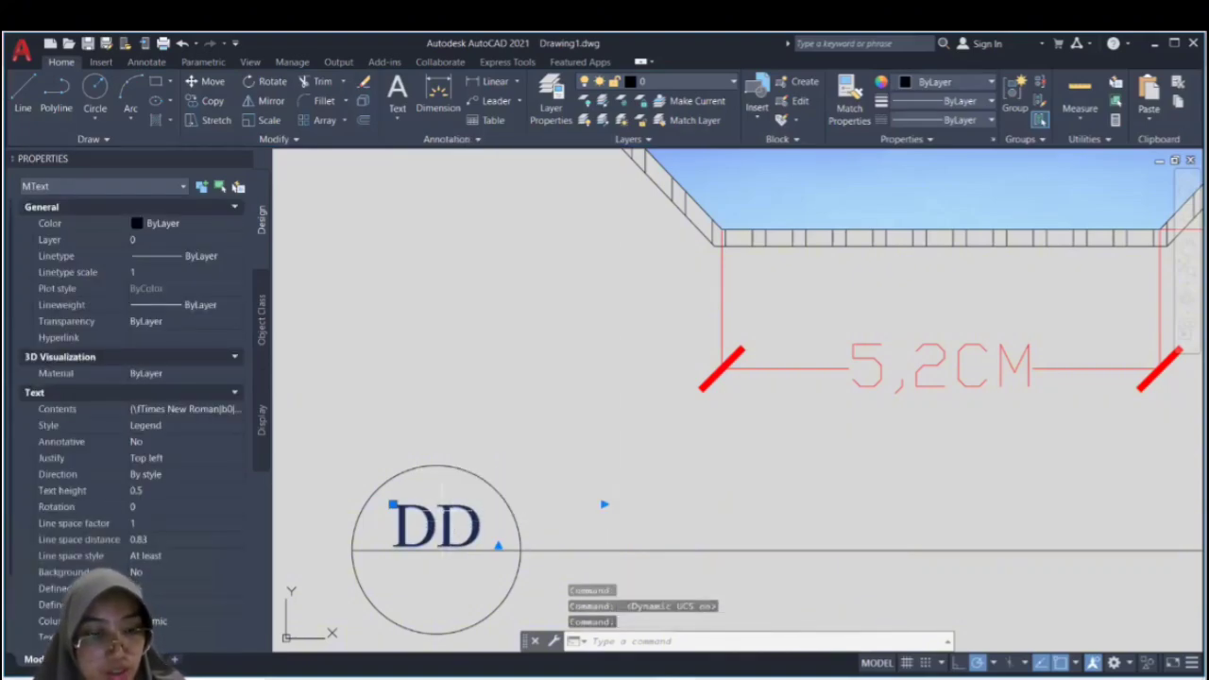
key(ctrl+c)
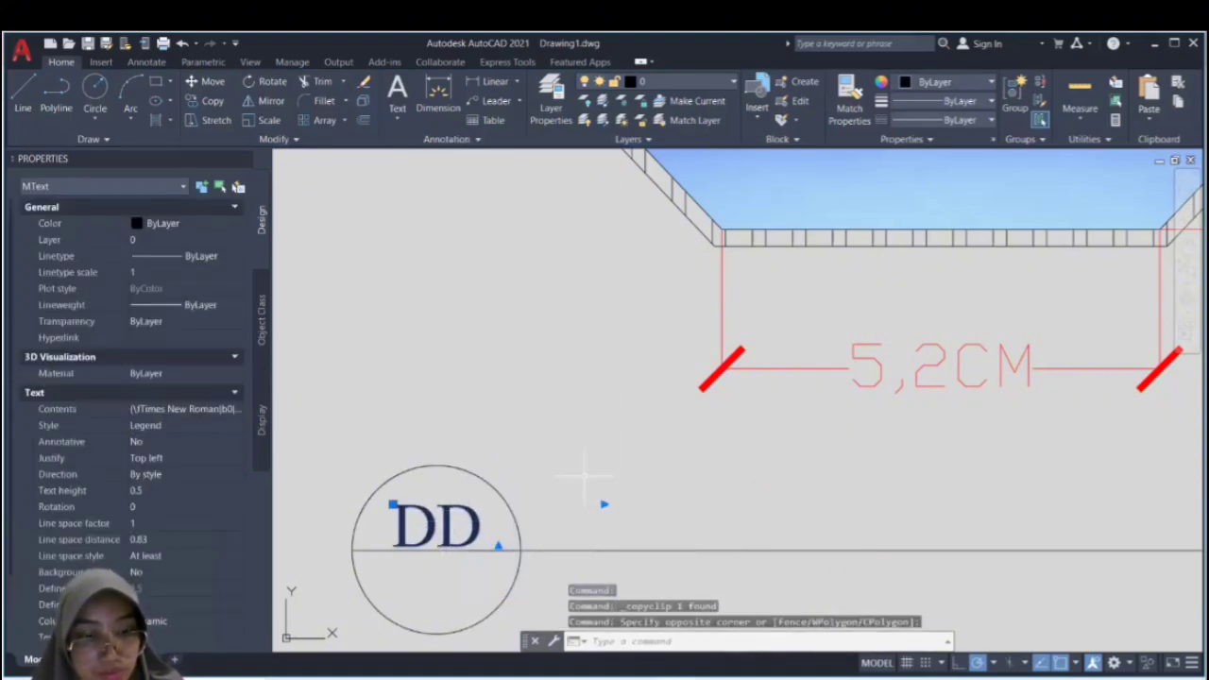
key(ctrl+v)
click(394, 602)
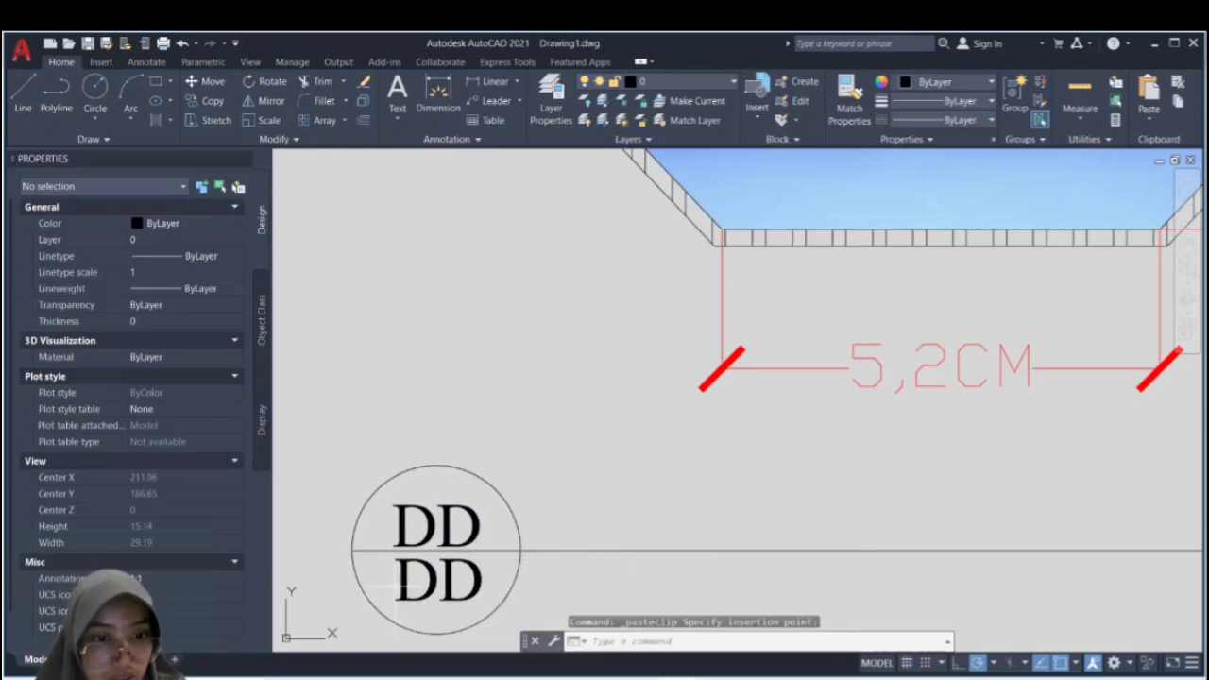
Step: Replace the DD copy in the circle's lower half with 01 and finish editing
double_click(431, 585)
double_click(433, 584)
click(433, 583)
right_click(433, 583)
click(434, 584)
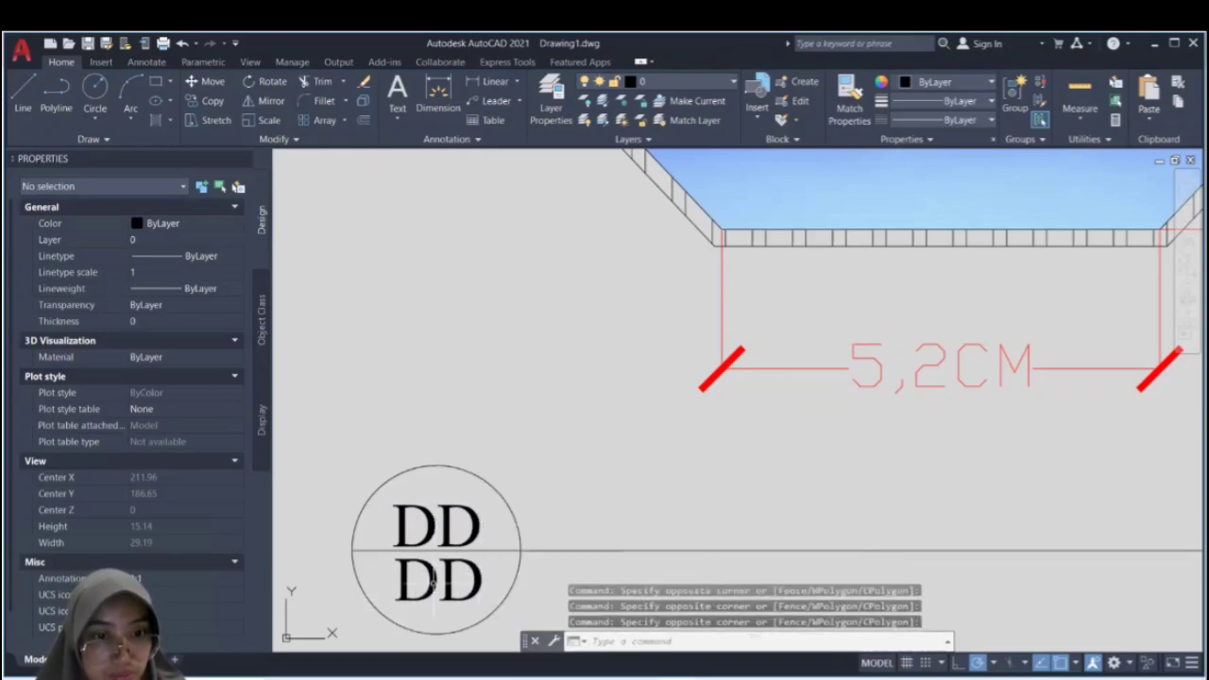
double_click(402, 565)
text(01)
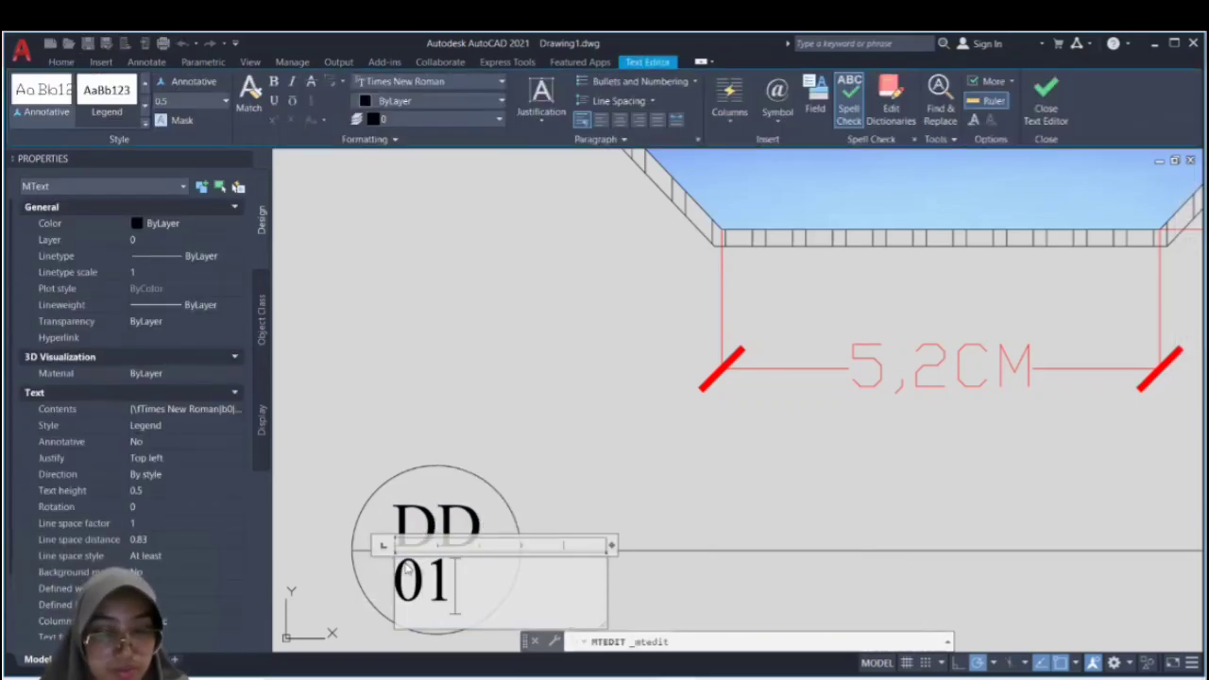
click(535, 478)
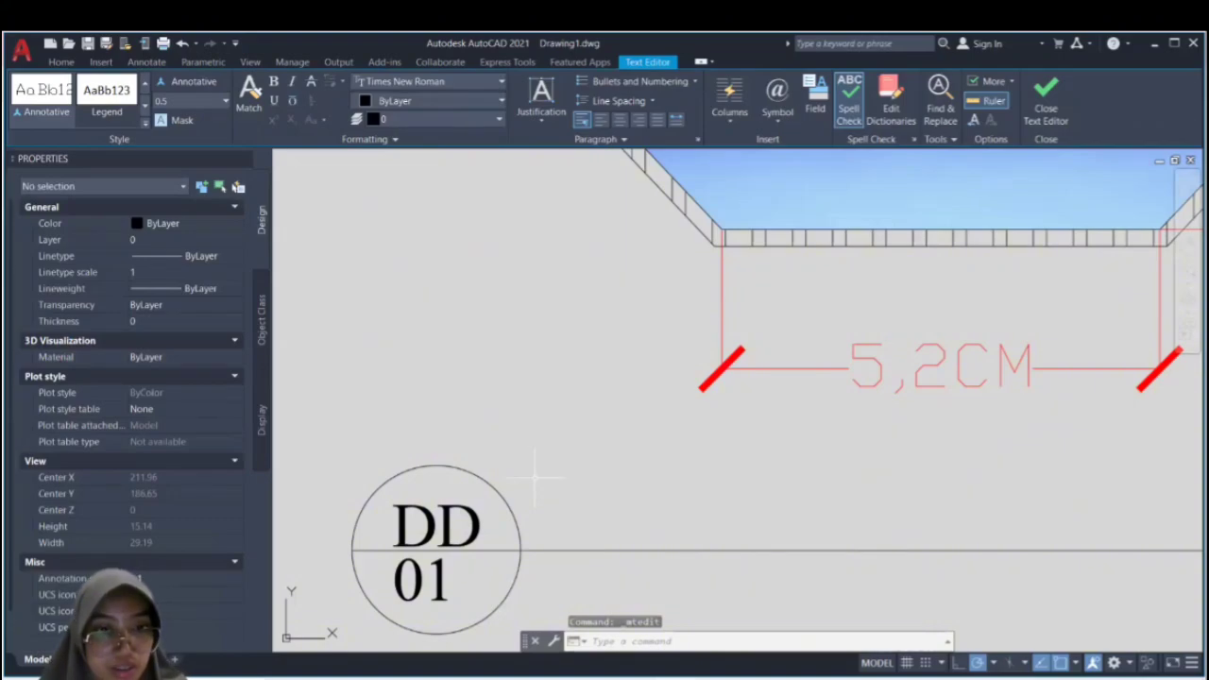
Step: Paste another DD copy just outside the circle on the right and move it straight down below the horizontal line
key(ctrl+v)
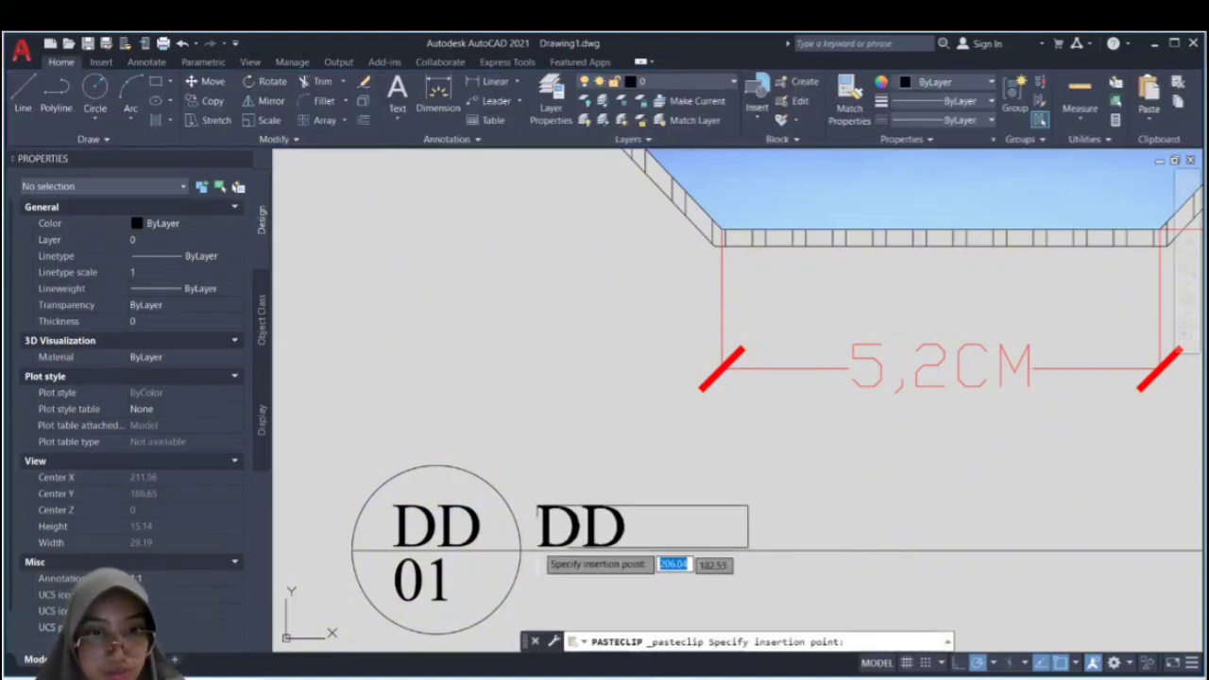
click(530, 550)
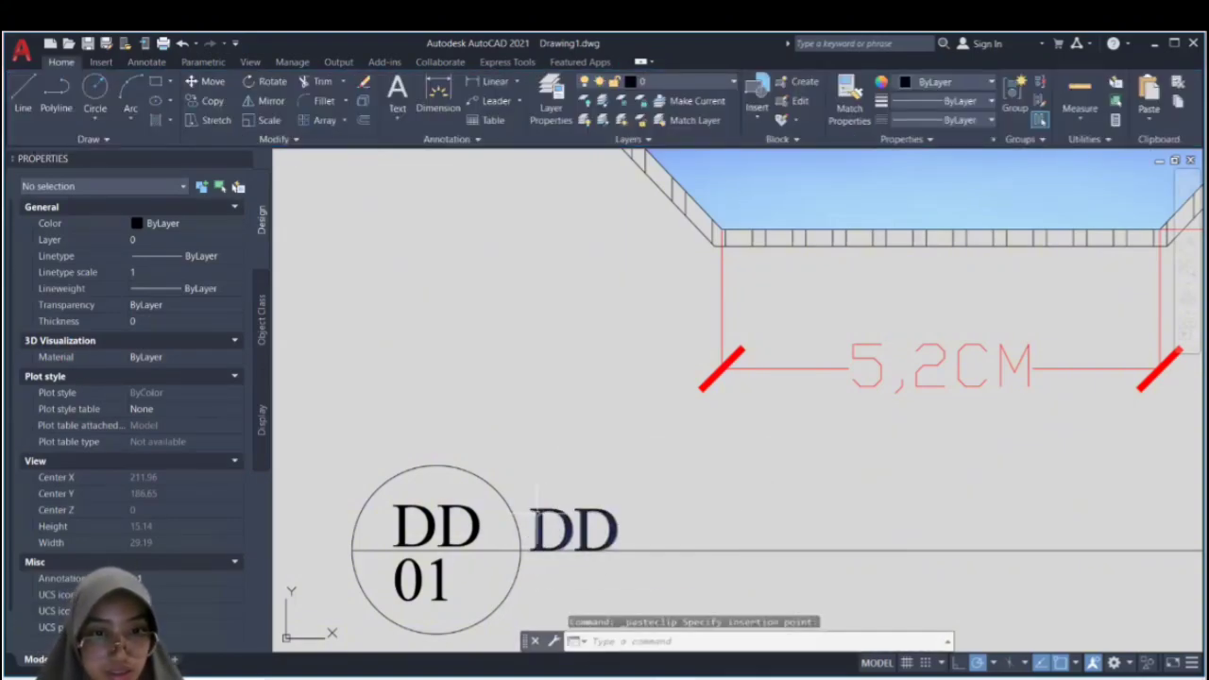
click(572, 529)
click(529, 508)
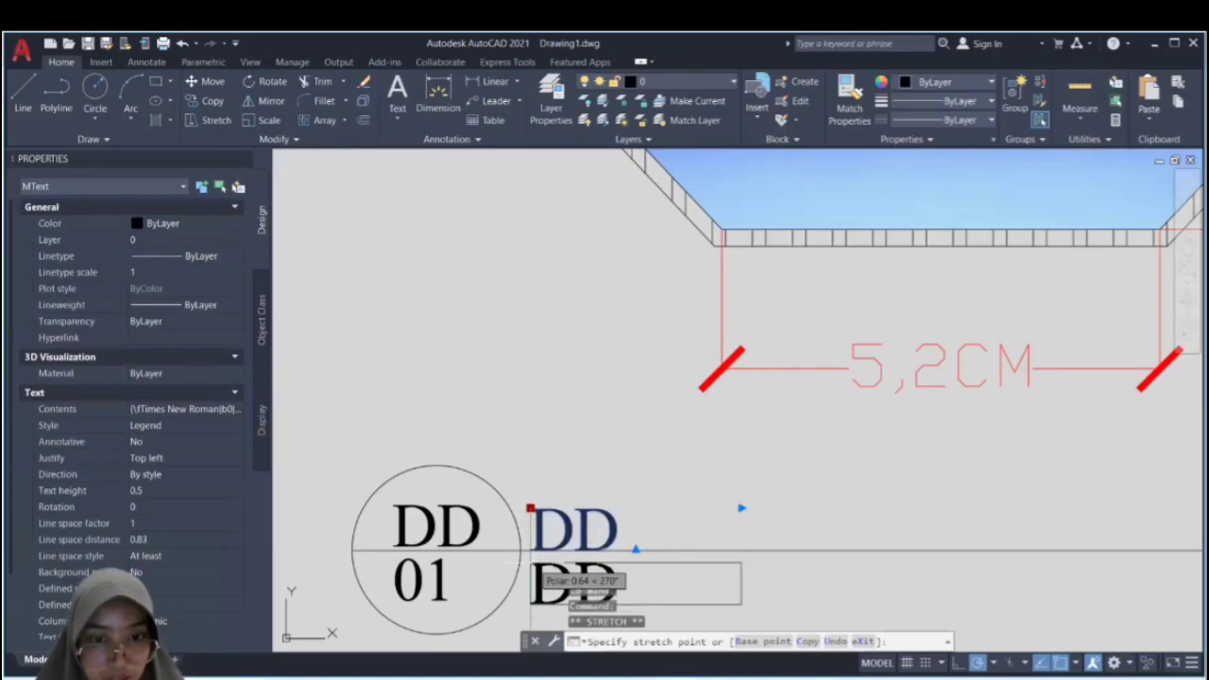
click(530, 562)
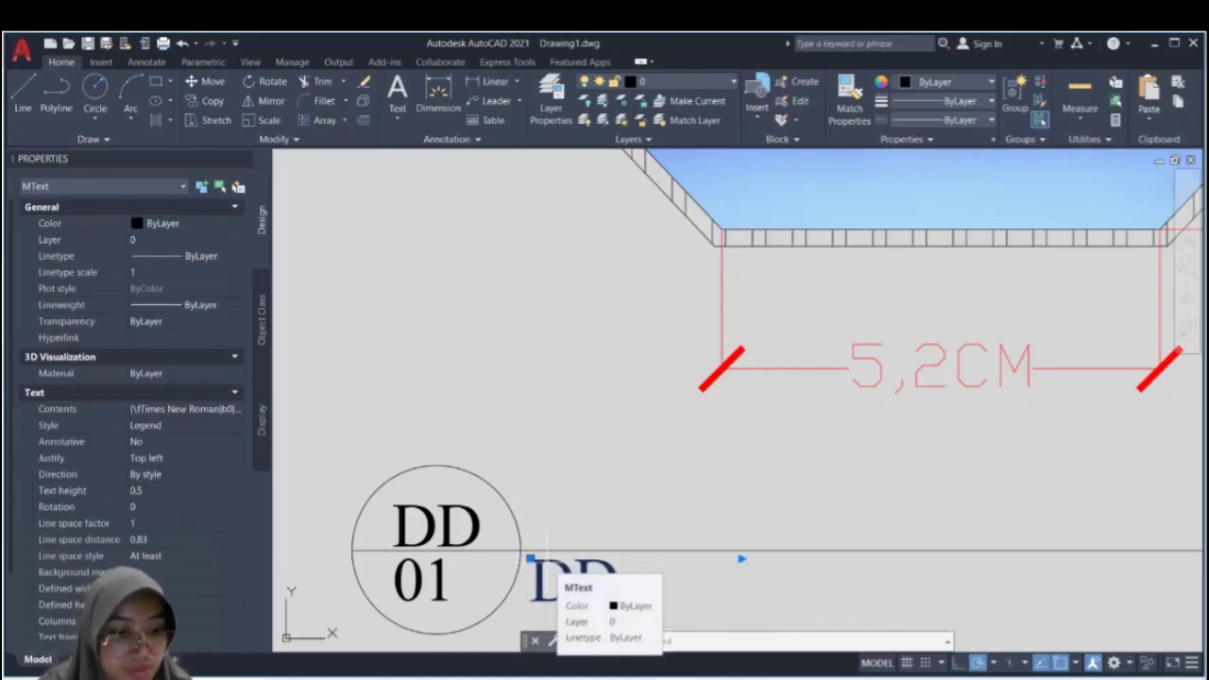
Step: Replace the DD copy beneath the line with SKALA 1:50, widen its text box and space 1:50 toward the line's right end
double_click(564, 580)
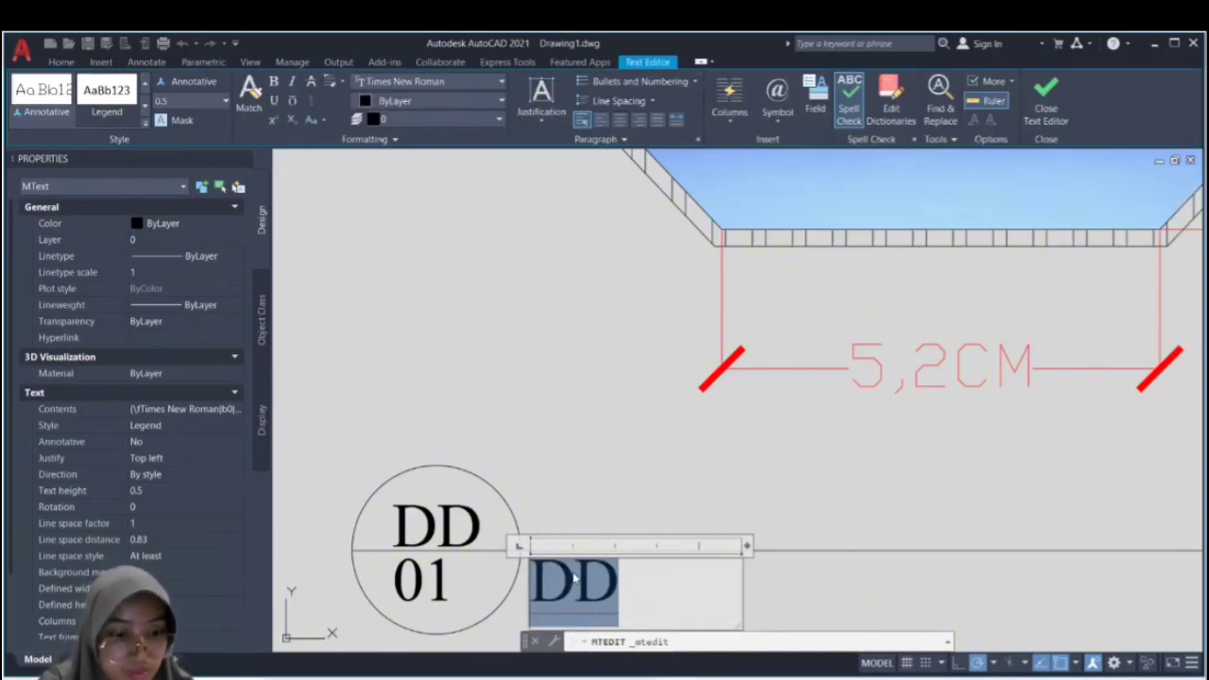
text(s)
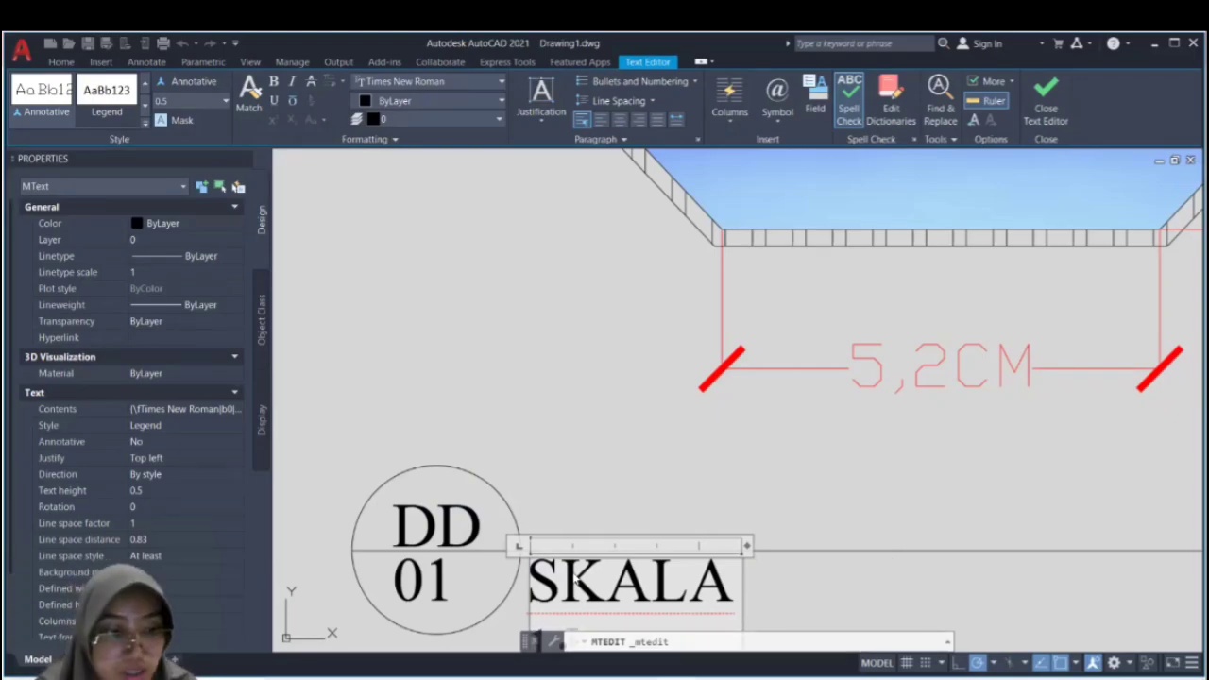
scroll(670, 481, down, 4)
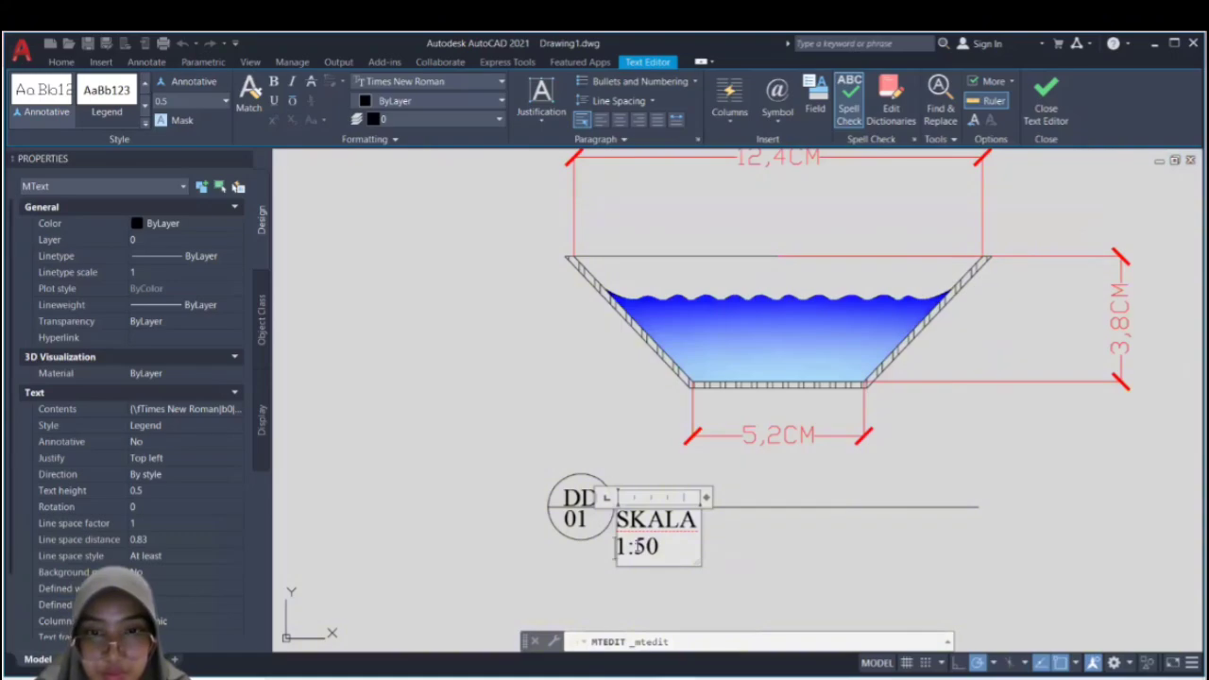
drag(690, 568, 974, 527)
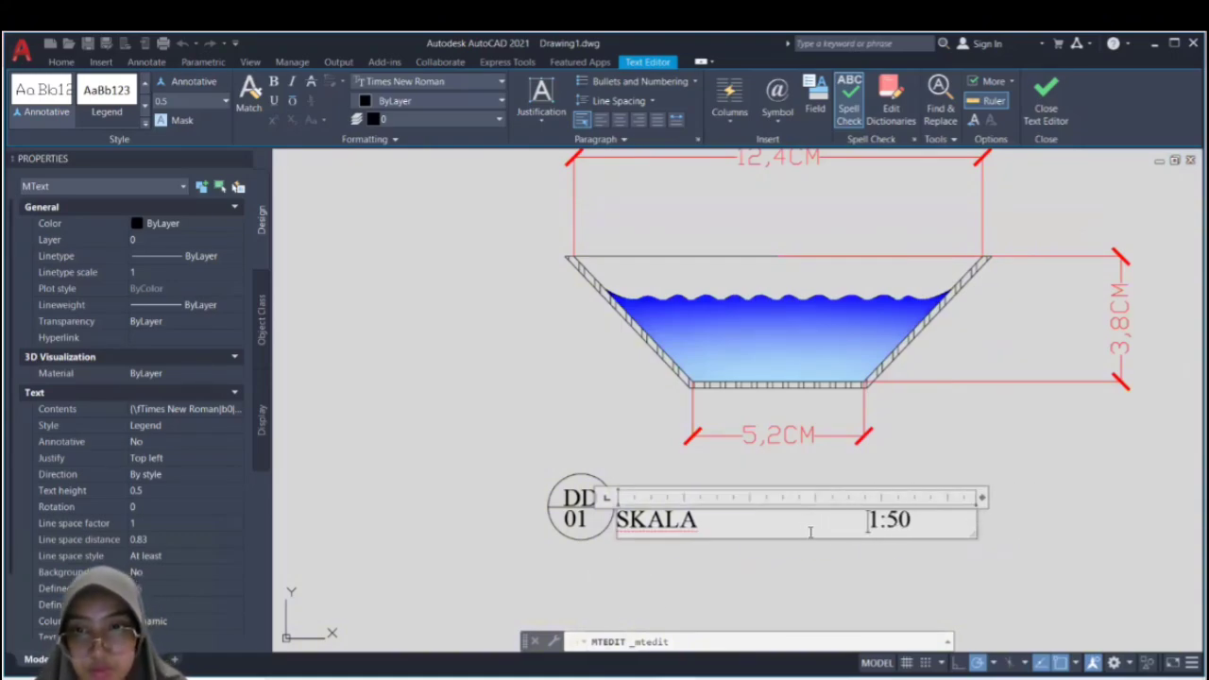
click(696, 477)
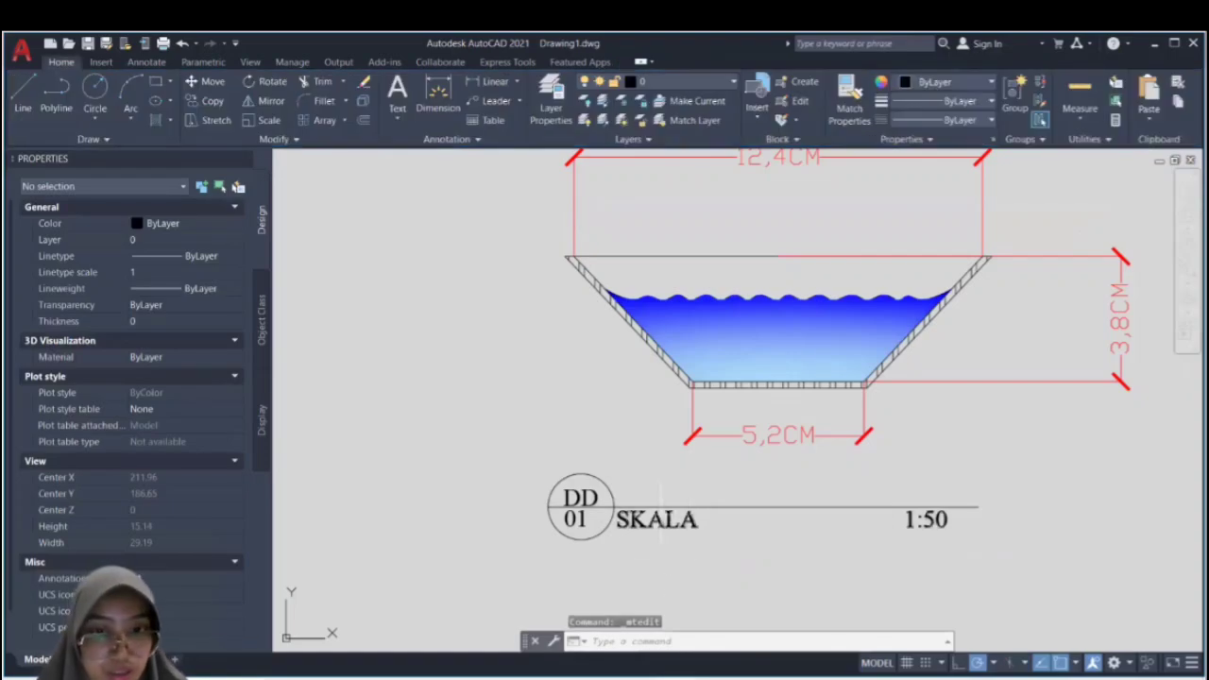
Step: Paste another DD copy above the line beside the circle and replace its text with SECTION TAMPAK DEPAN
key(ctrl+v)
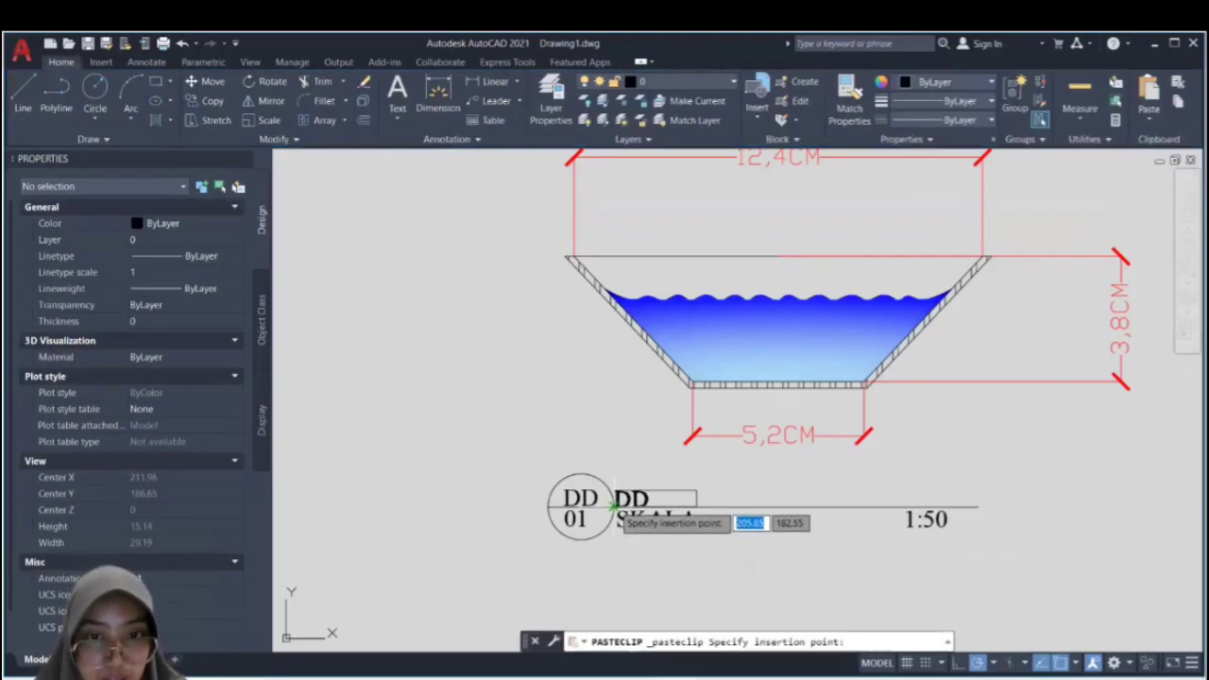
click(614, 507)
double_click(642, 498)
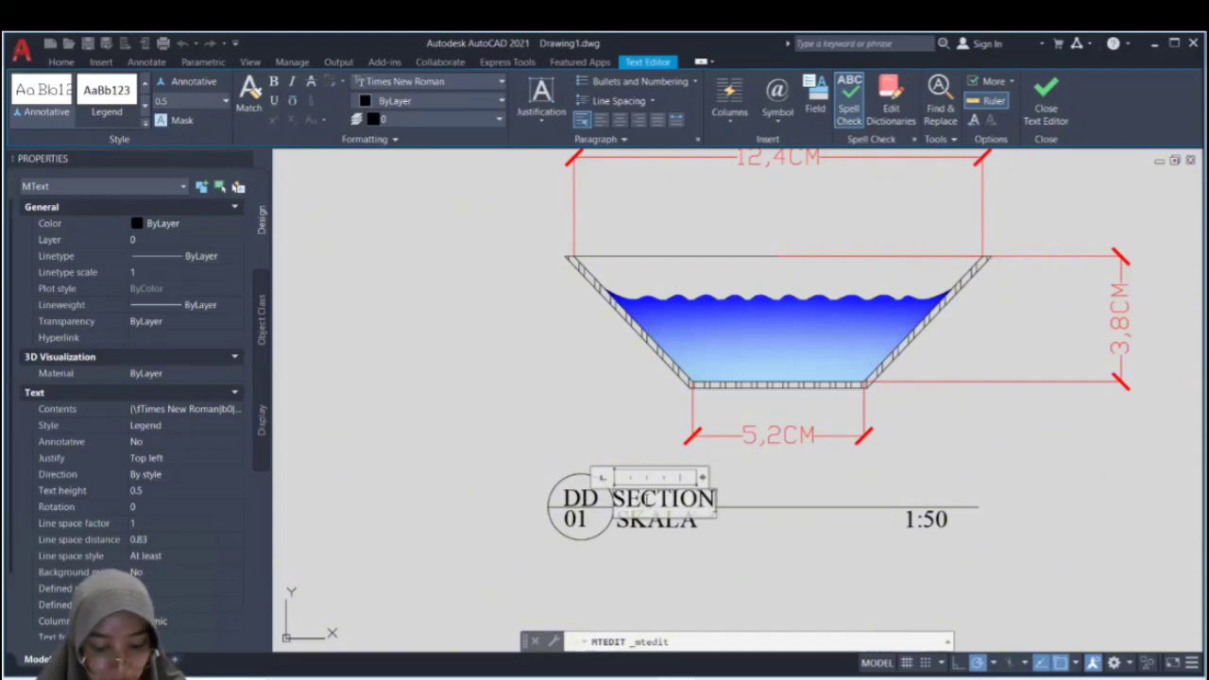
key(Return)
text(TAMP)
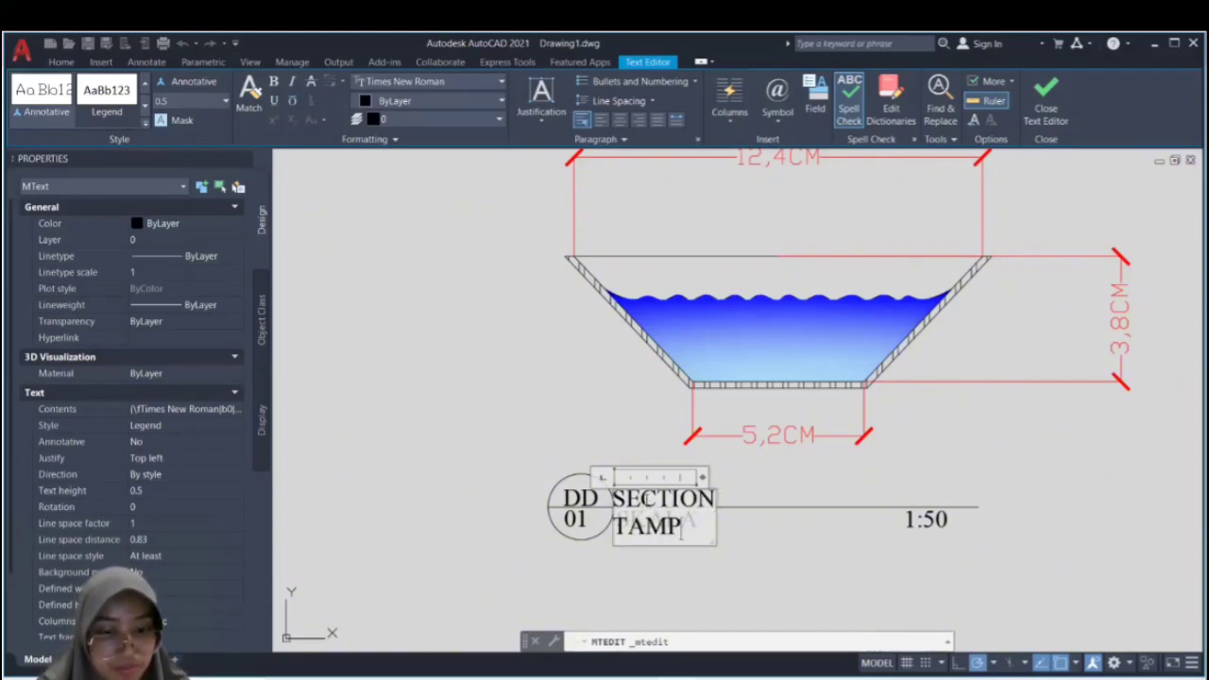
text(AK)
key(Return)
text(DEPAN)
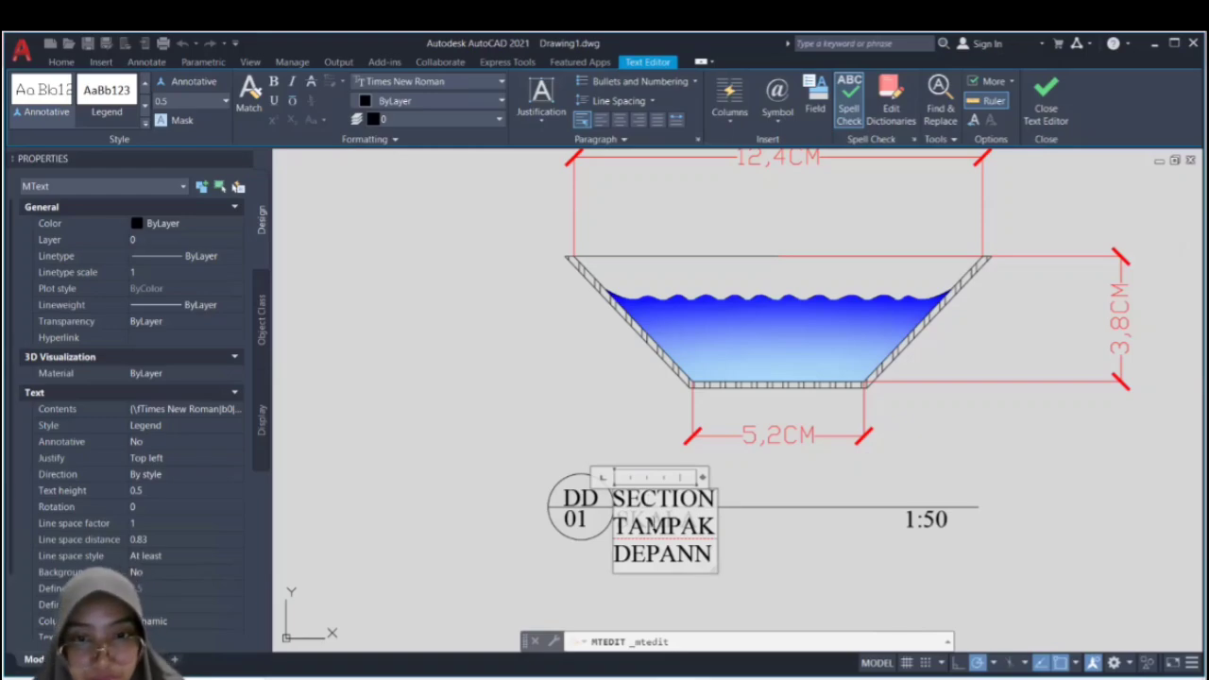
Step: Widen the SECTION TAMPAK DEPAN text box to fit one line and shift it slightly right, clear of the circle
drag(710, 567, 938, 500)
click(650, 380)
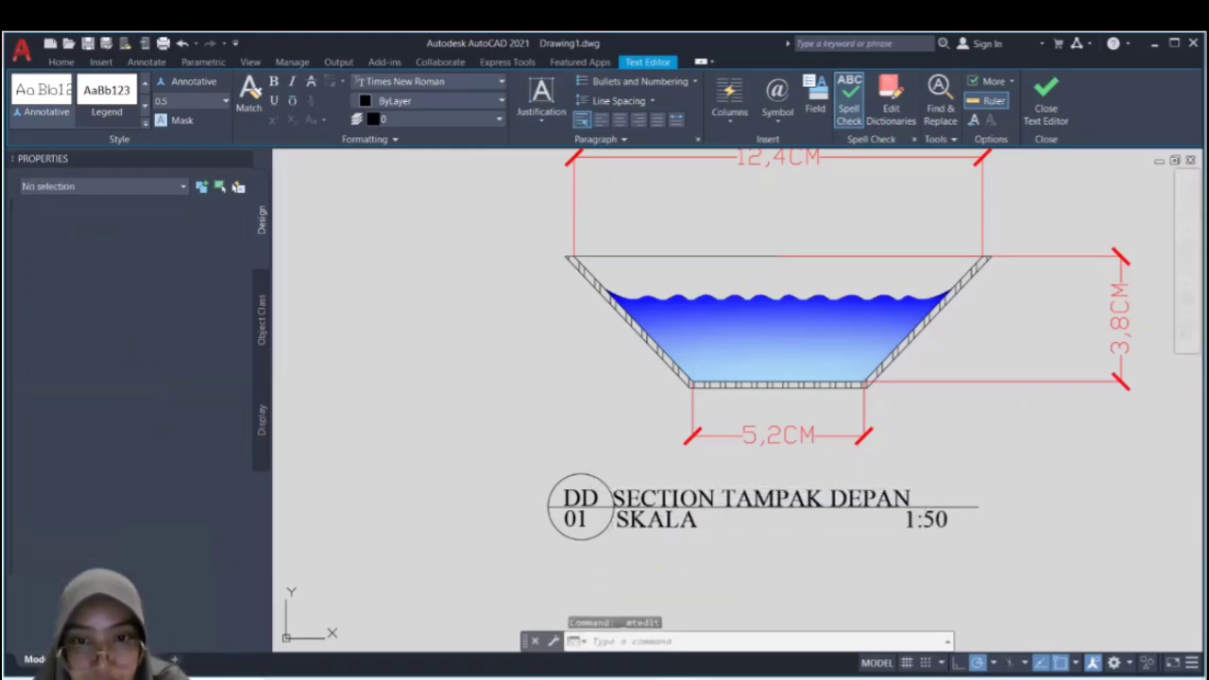
click(763, 498)
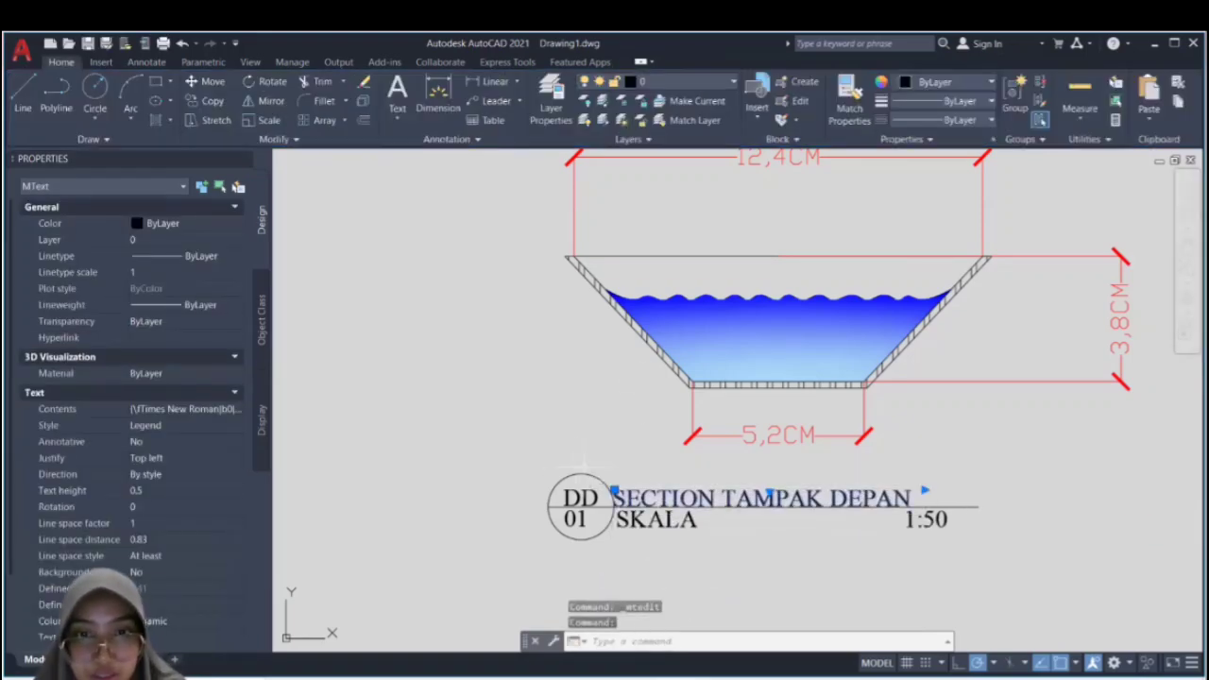
click(612, 491)
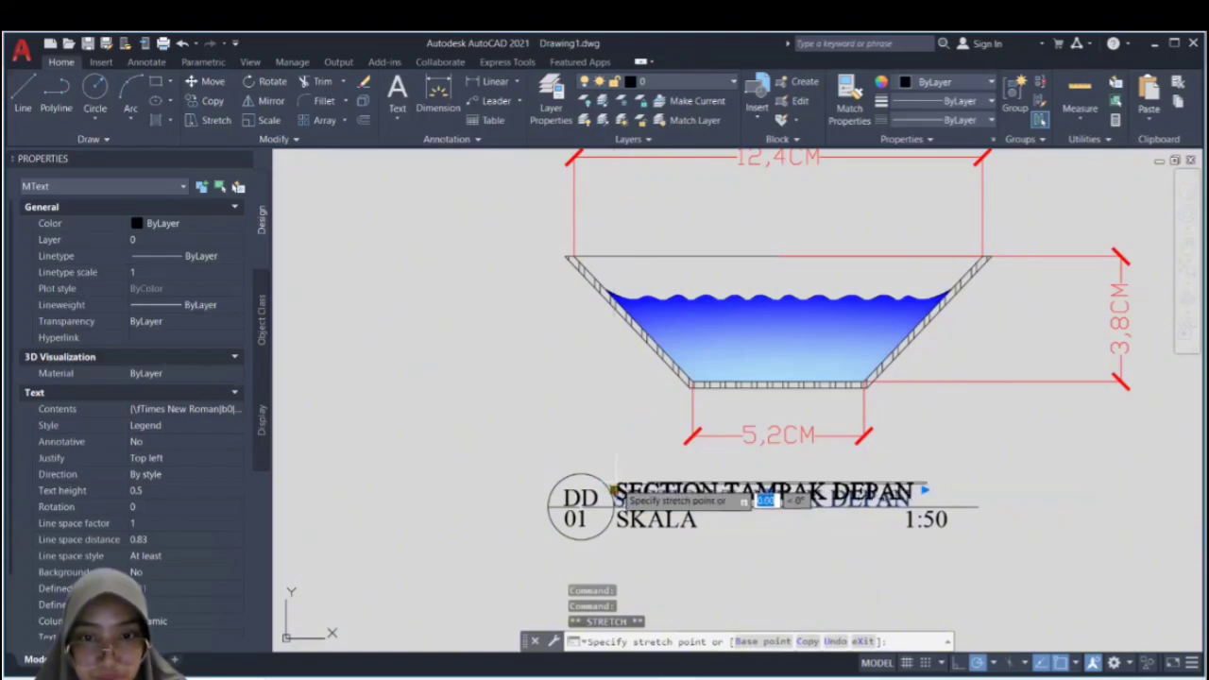
click(614, 491)
scroll(670, 484, up, 4)
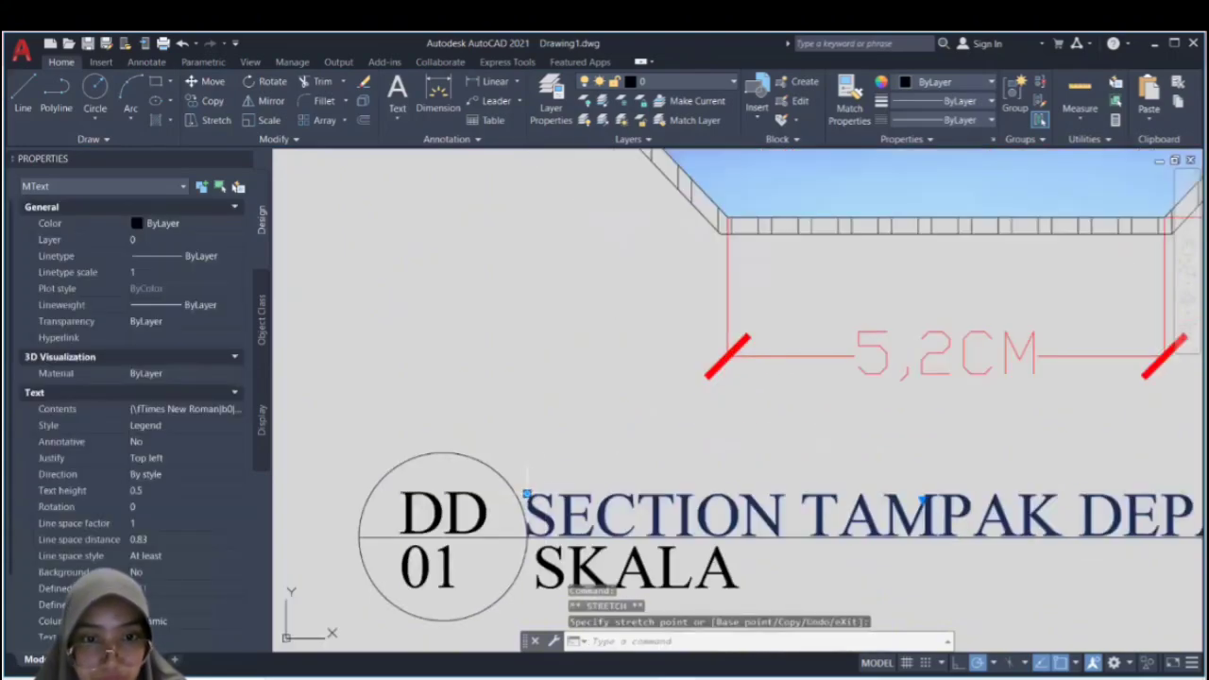
click(527, 494)
click(544, 485)
scroll(672, 509, down, 4)
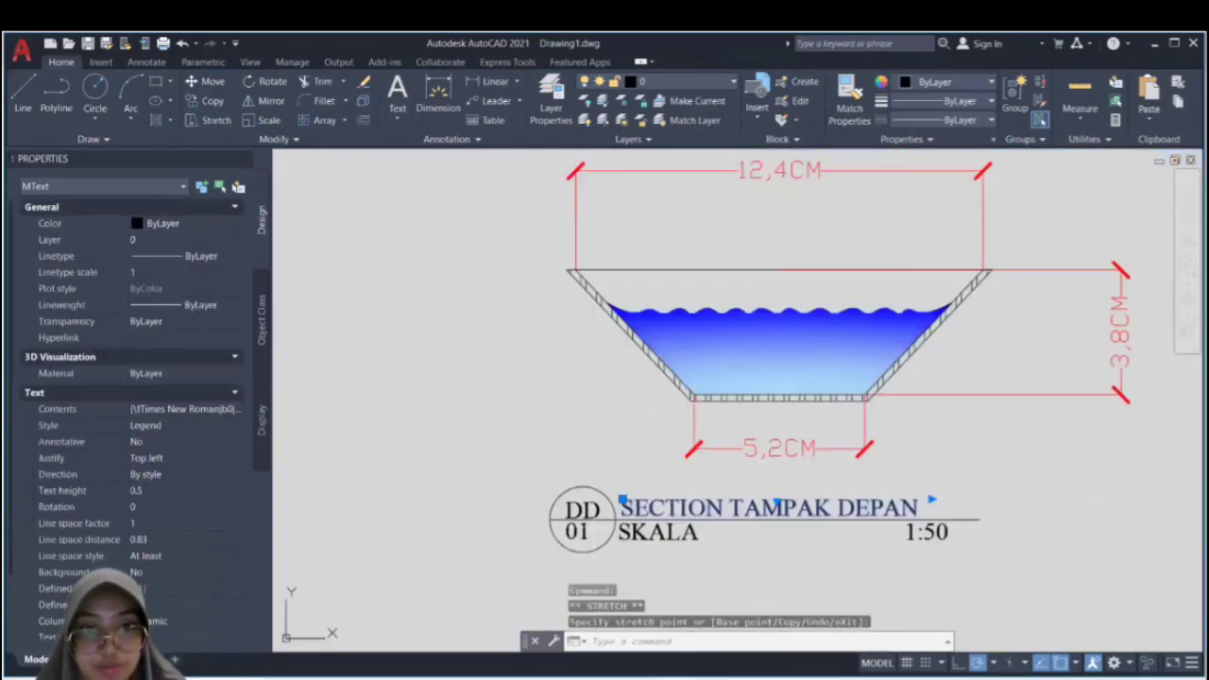
scroll(899, 420, down, 2)
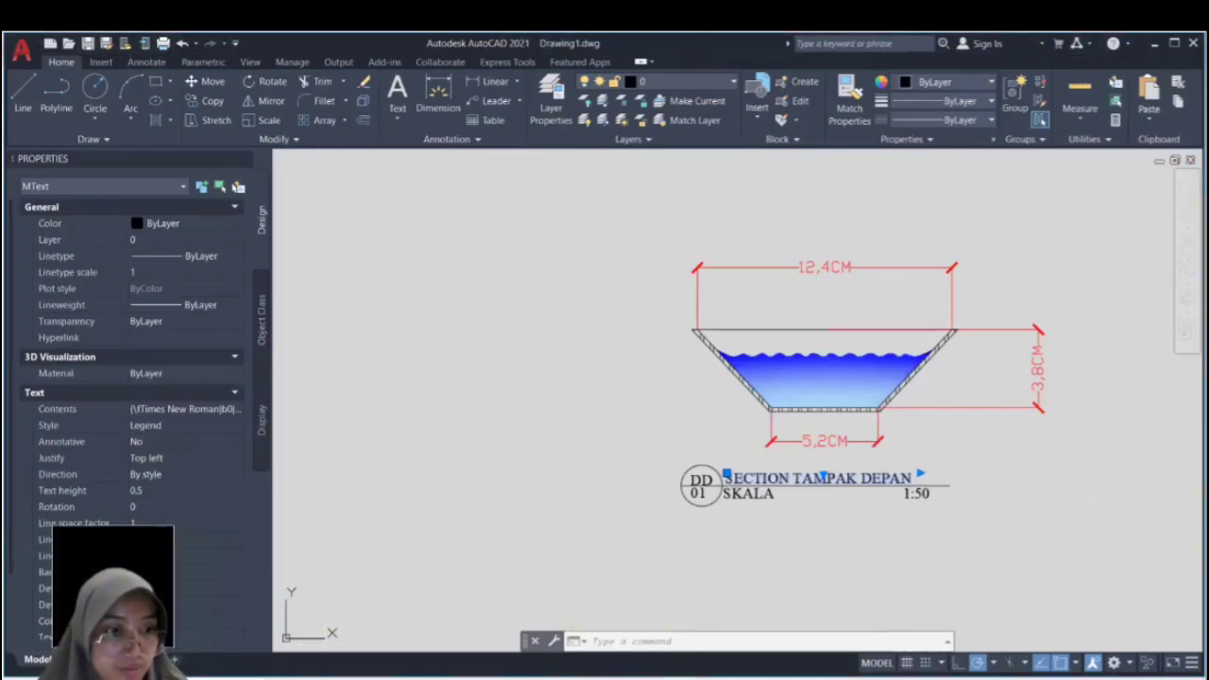
Step: Switch to Layout1, close the Properties palette and activate the layout's viewport
click(89, 659)
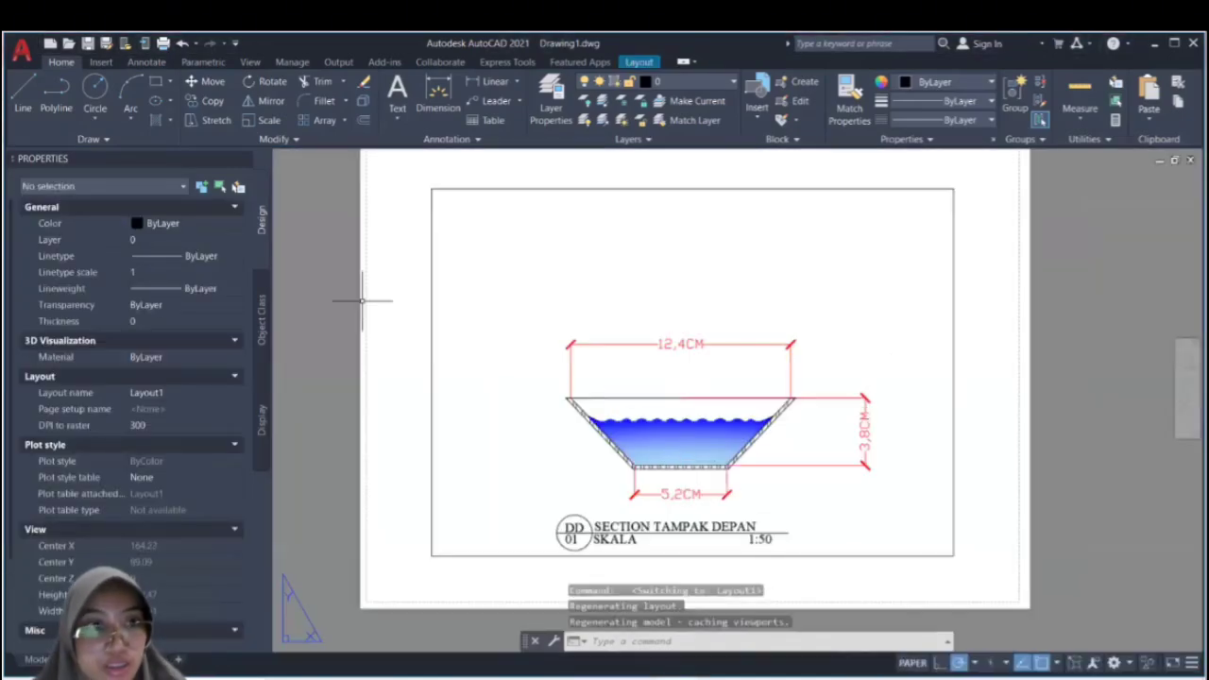
click(232, 163)
double_click(362, 469)
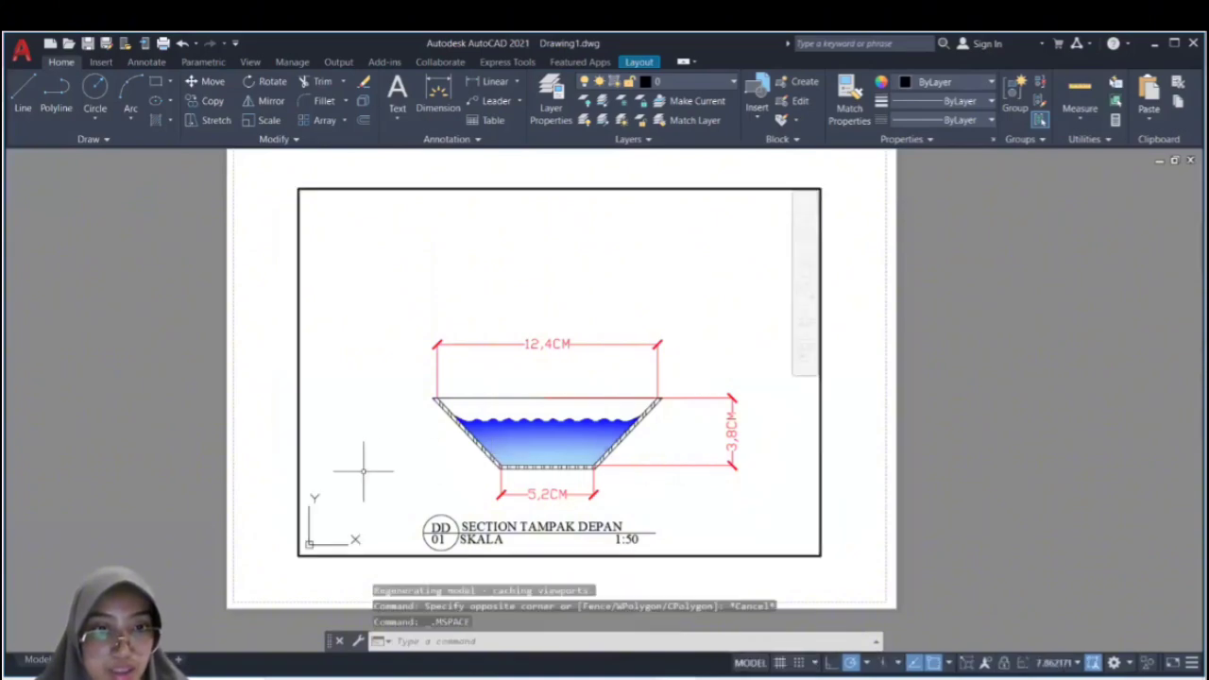
Step: Enlarge and reposition the channel section so that its dimensions and title fit inside the Layout1 viewport
scroll(462, 449, up, 2)
drag(568, 443, 527, 367)
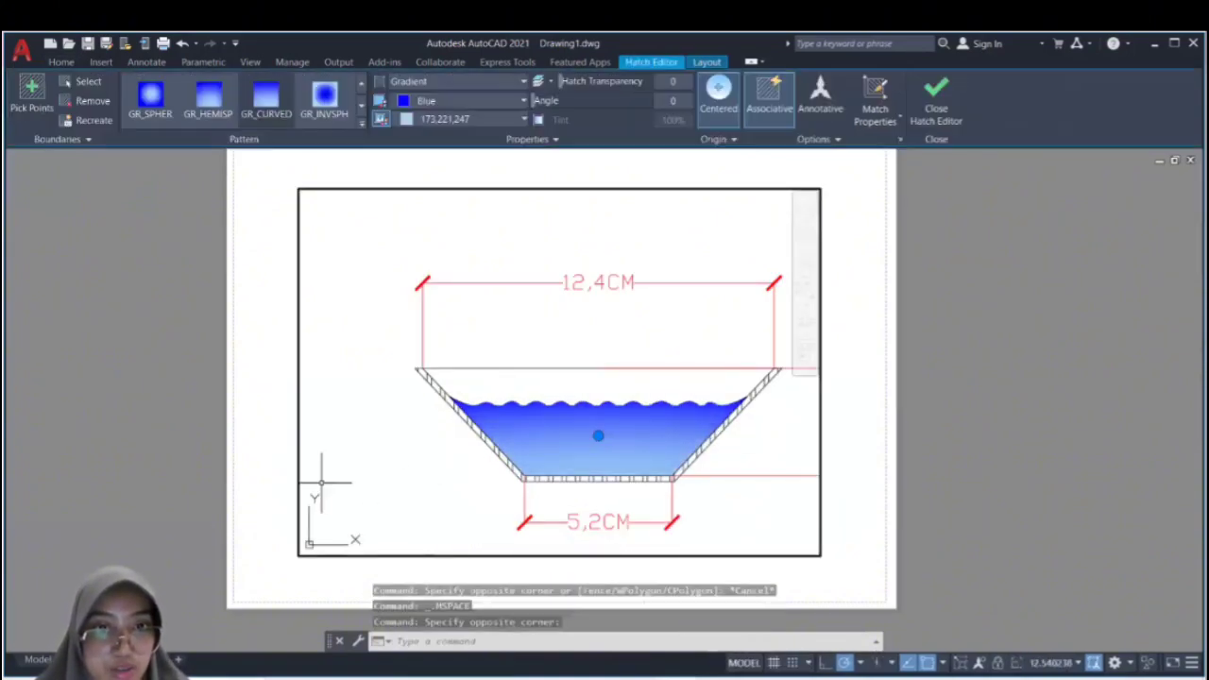
click(409, 477)
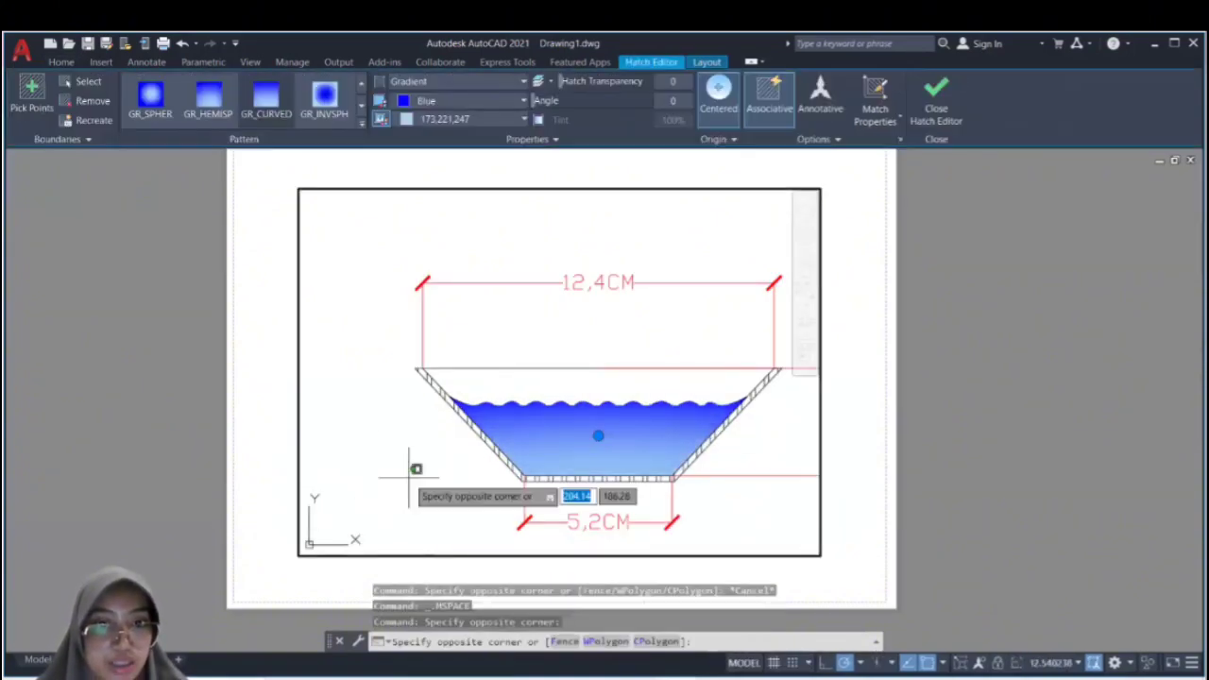
click(804, 271)
drag(745, 449, 654, 367)
scroll(654, 369, down, 2)
scroll(653, 369, up, 3)
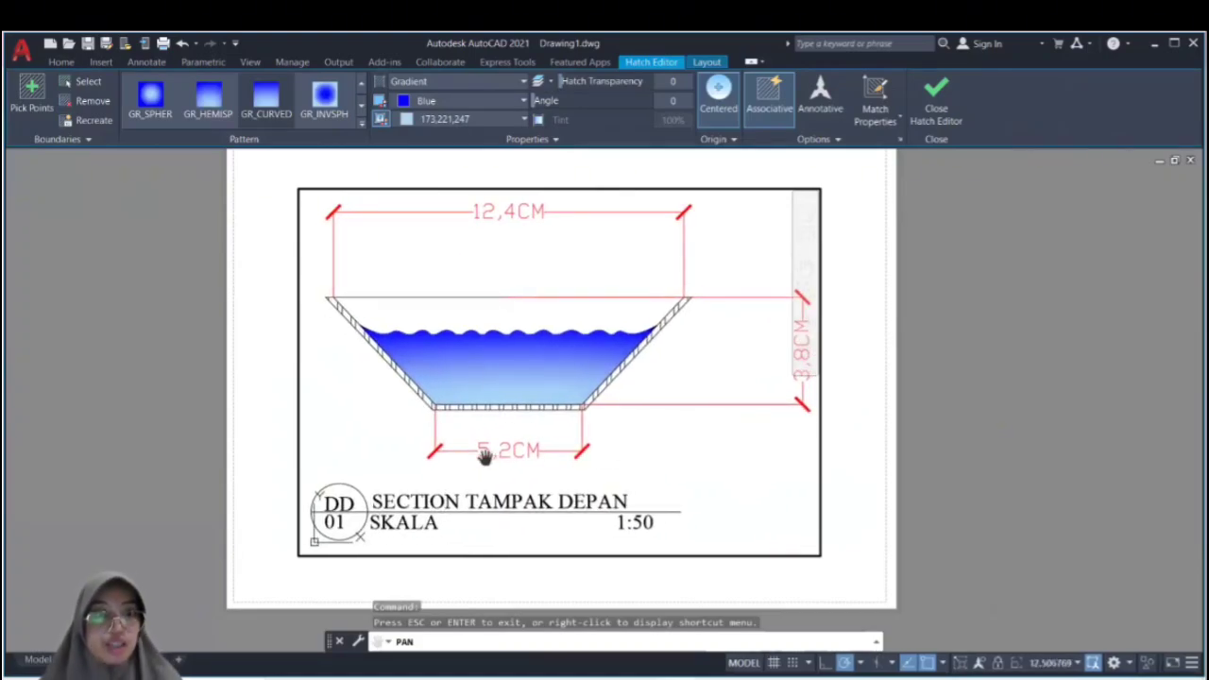
Step: Start a plot of Layout1 and choose DWG To PDF.pc3 as the plotter
click(19, 53)
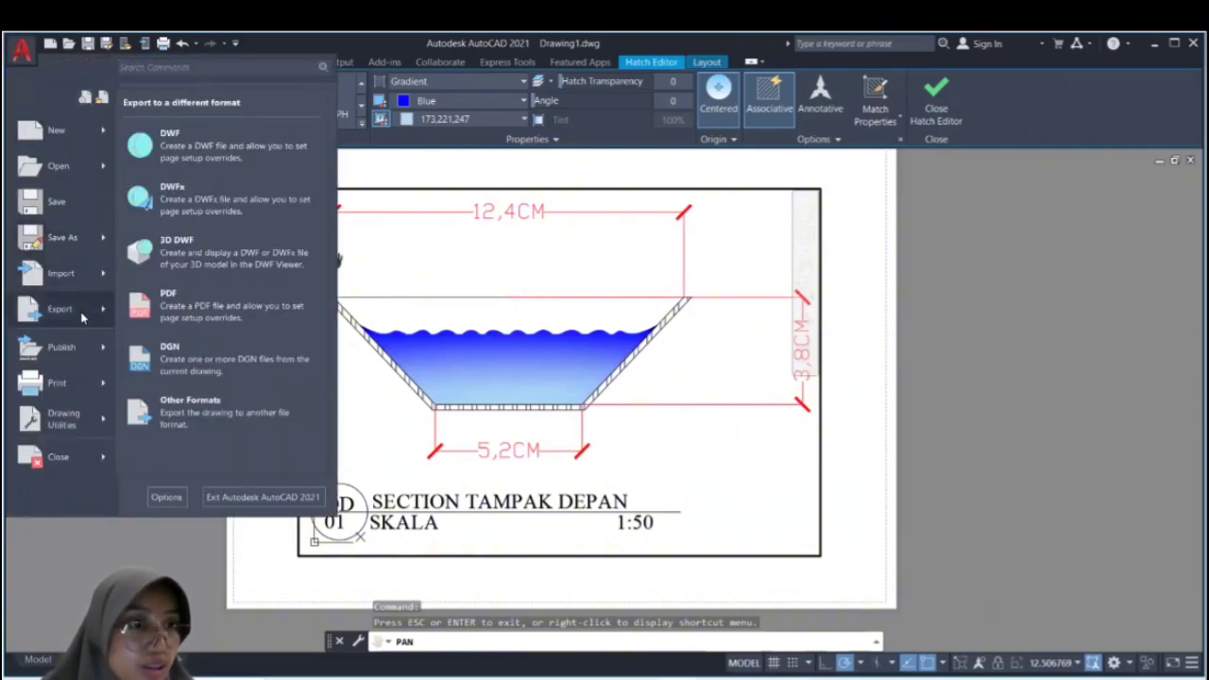
click(172, 581)
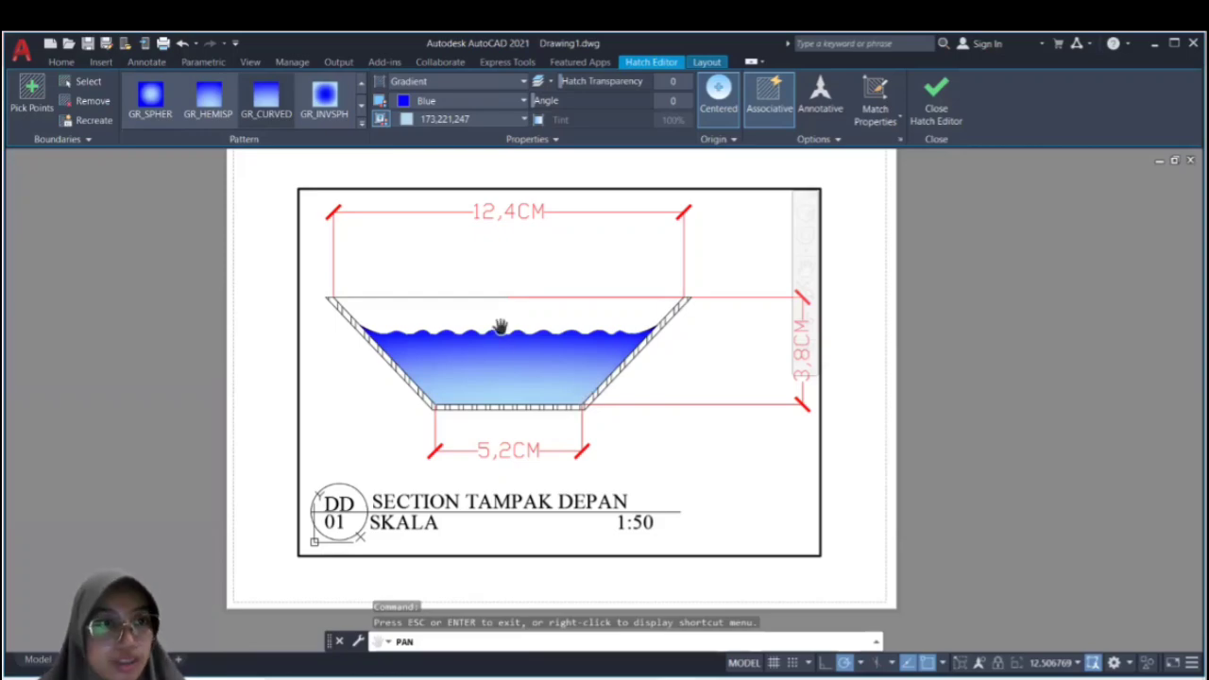
click(162, 45)
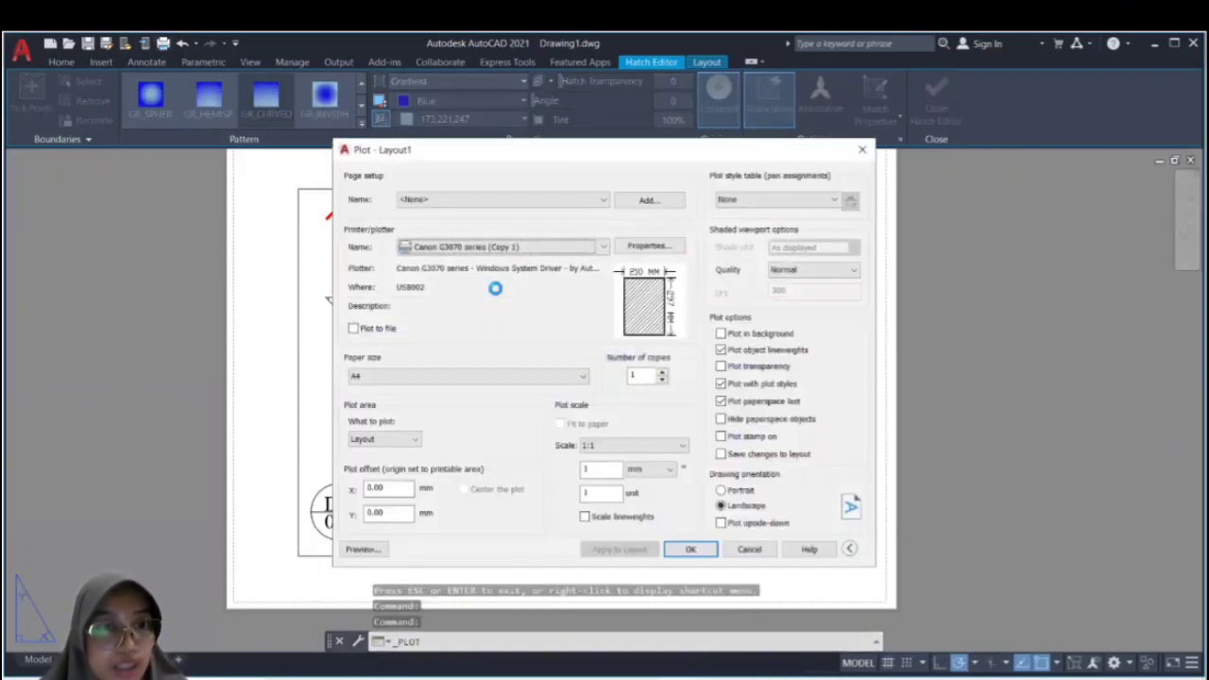
click(527, 243)
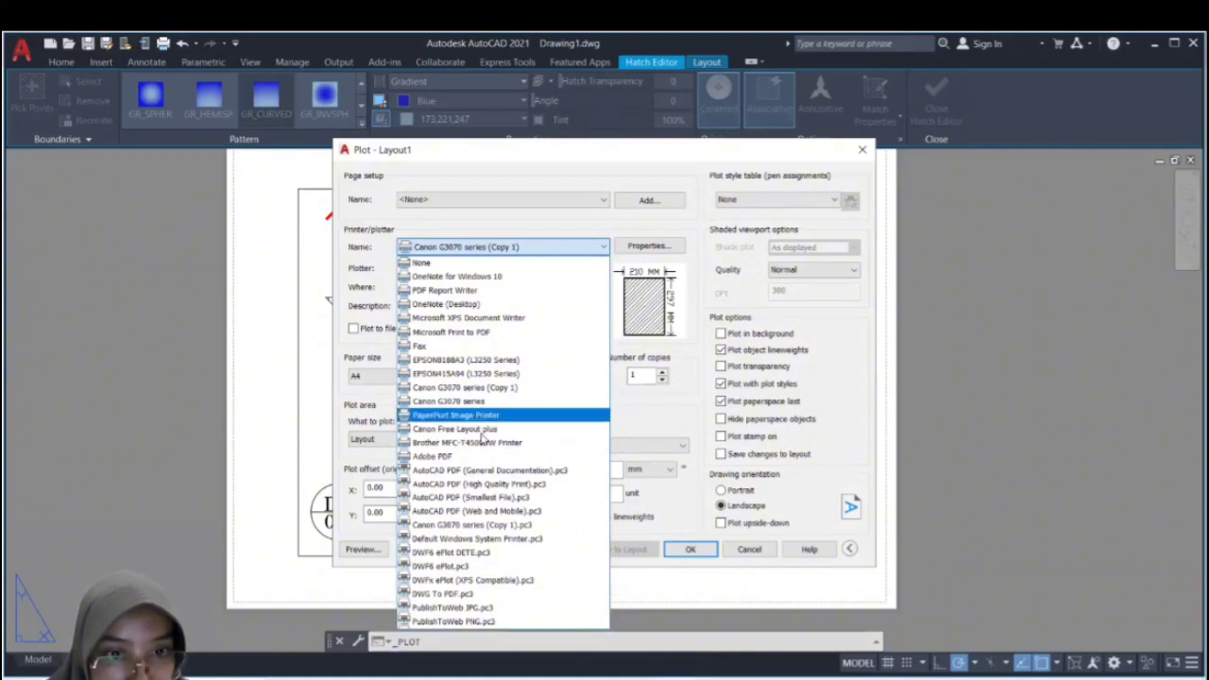
click(444, 593)
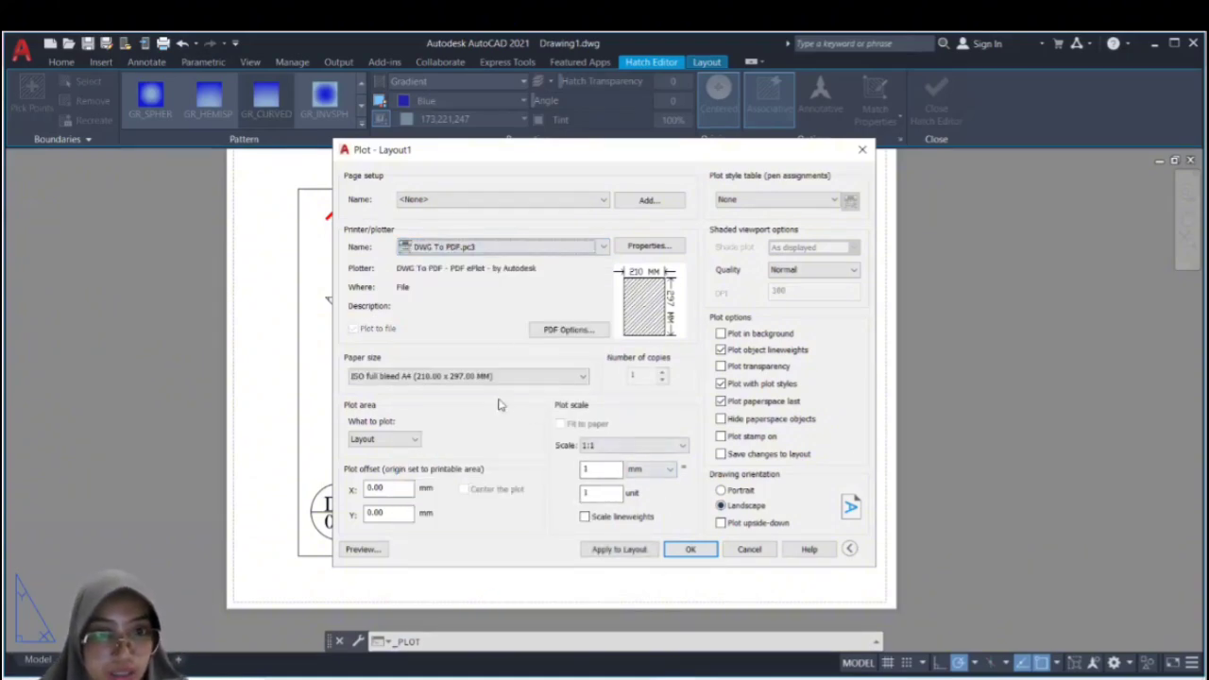
Step: Define the plot area as a window around the viewport frame and centre the plot on the paper
click(382, 439)
click(393, 485)
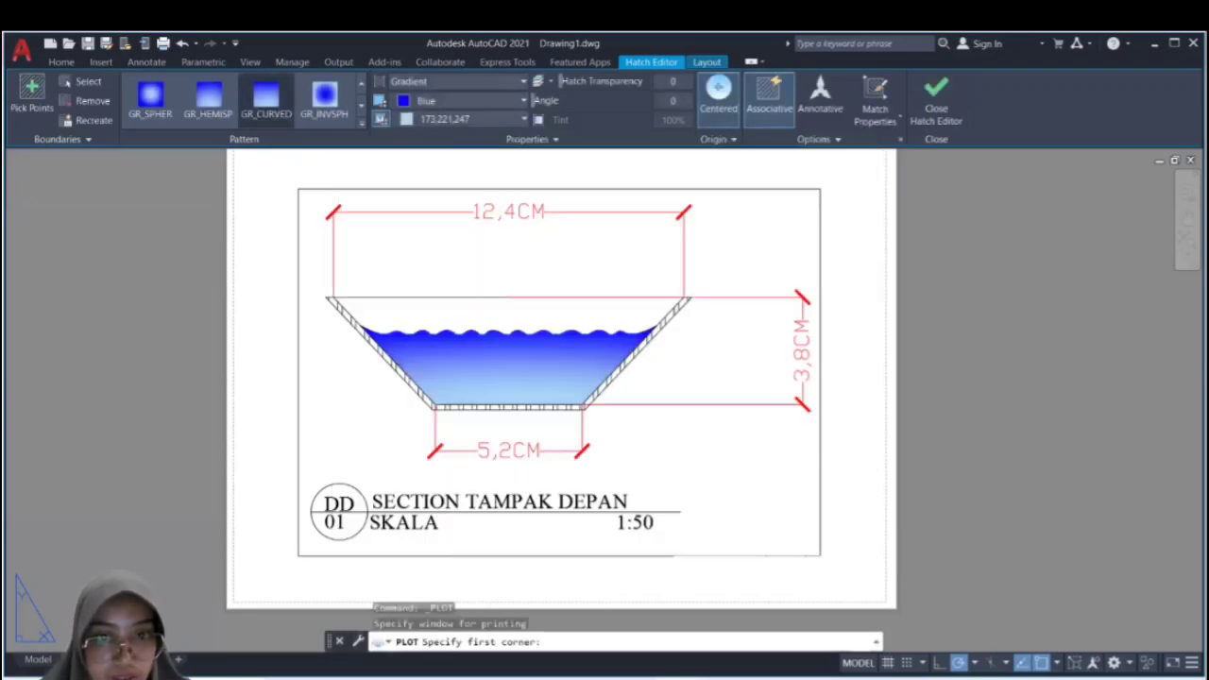
click(299, 188)
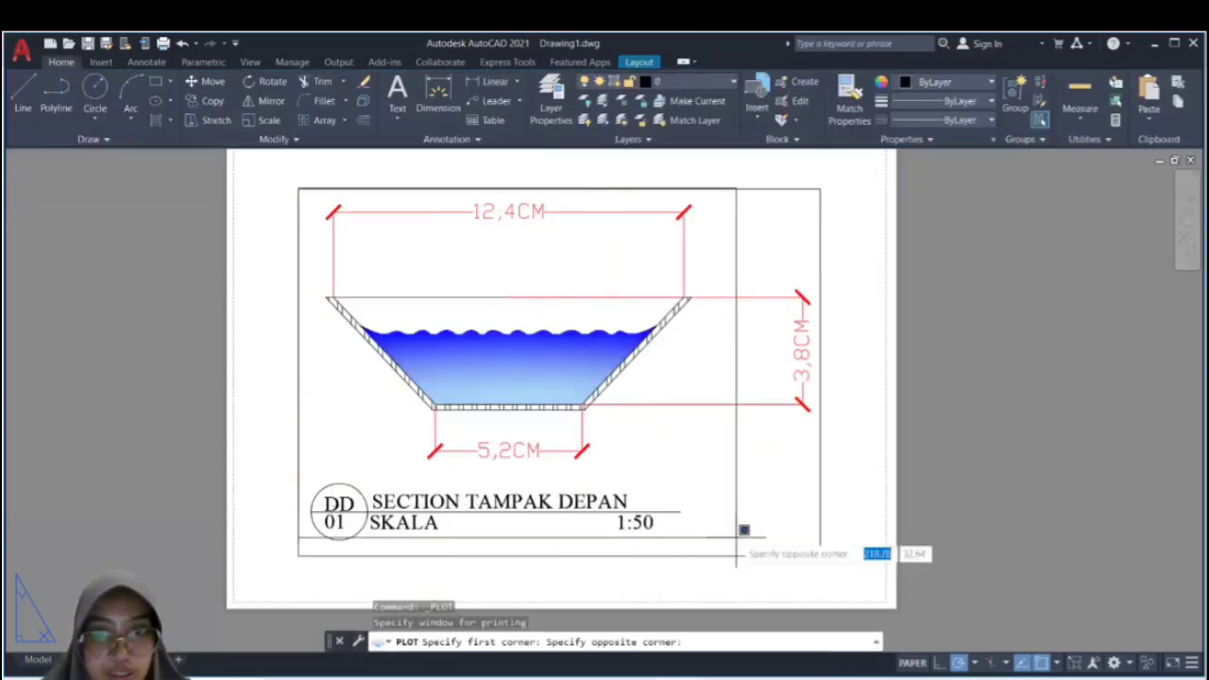
click(820, 553)
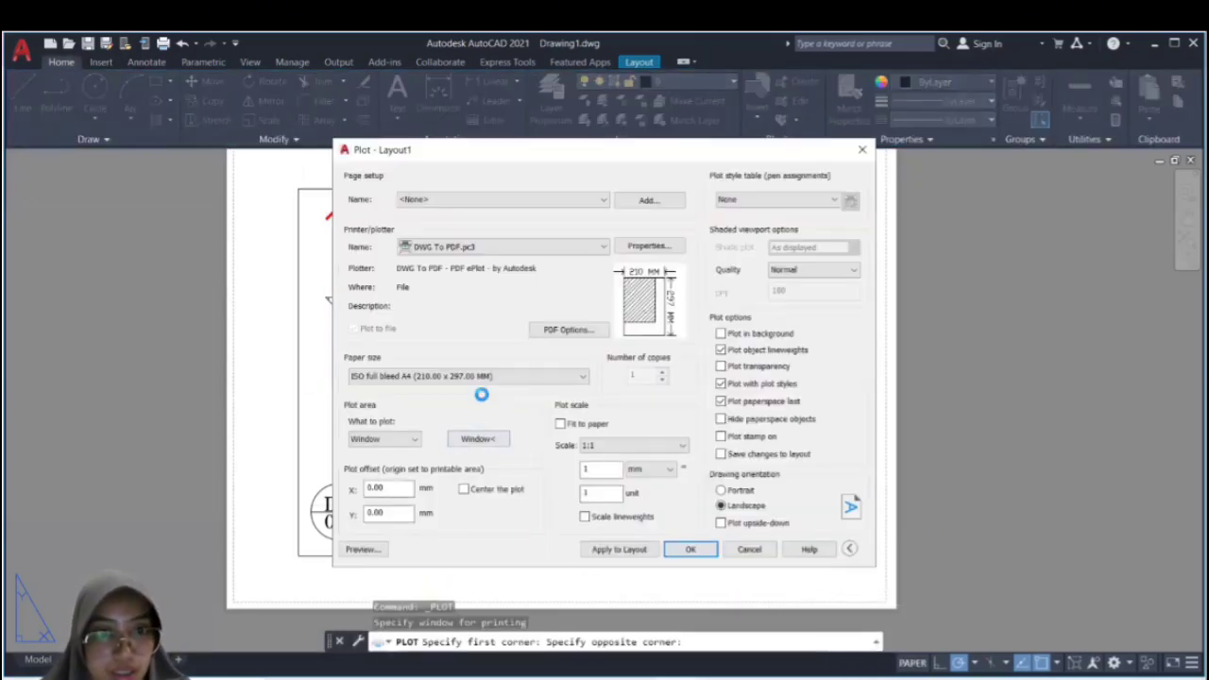
click(464, 489)
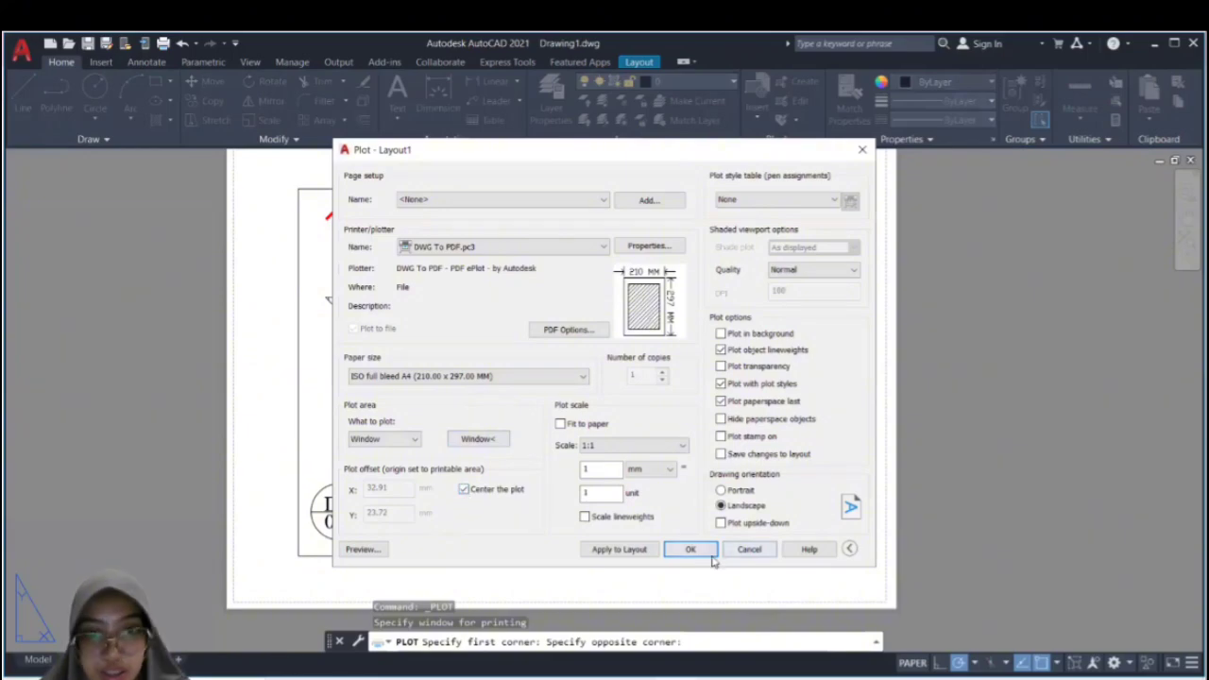
Step: Confirm the plot settings and choose the PRAKTIKUM SIL folder on Data2 (F:) as the save location
click(697, 548)
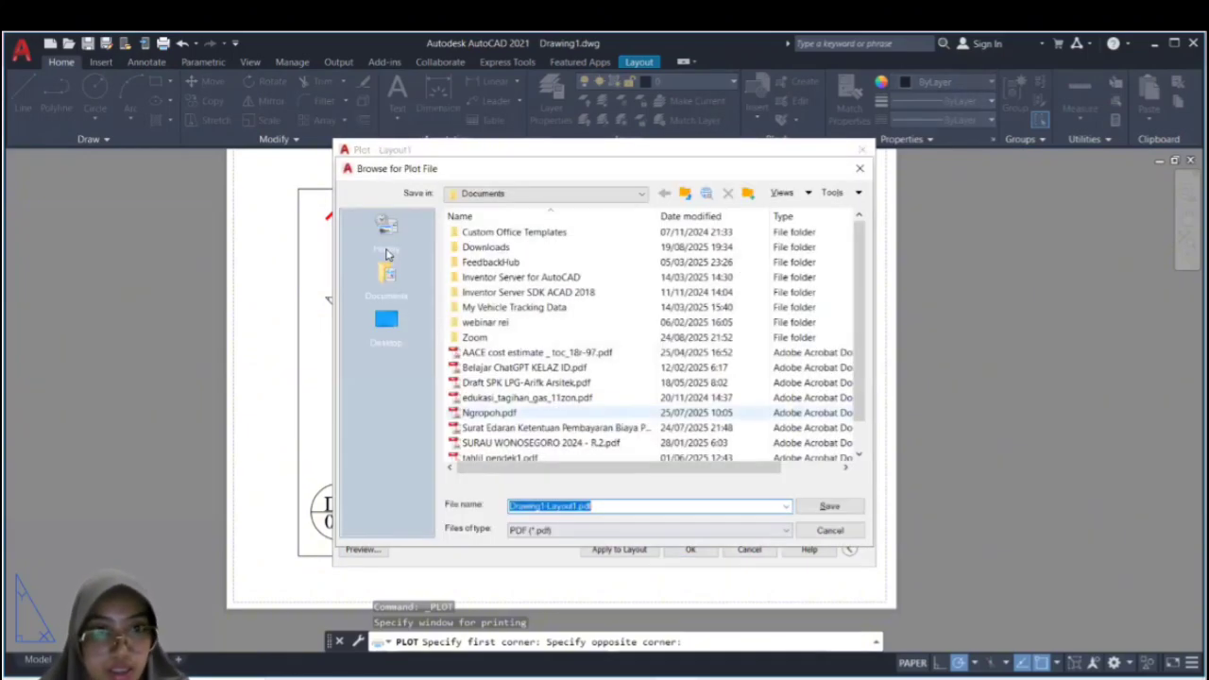
scroll(525, 305, down, 1)
scroll(525, 305, up, 1)
click(544, 193)
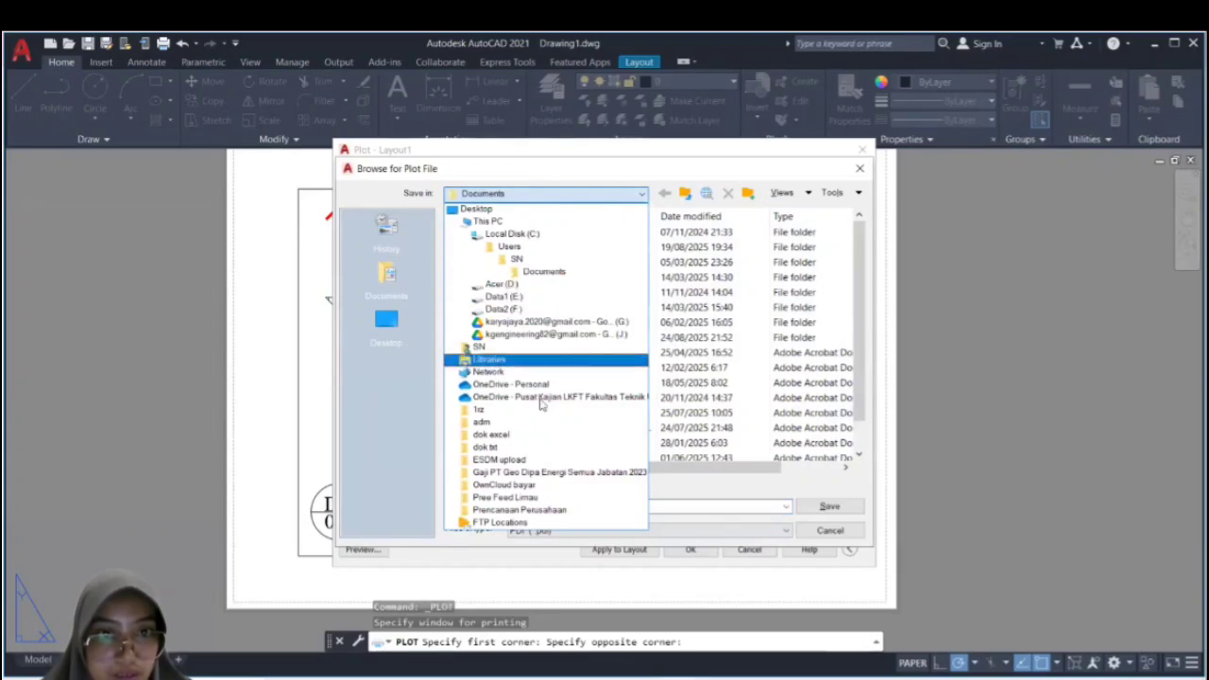
click(527, 308)
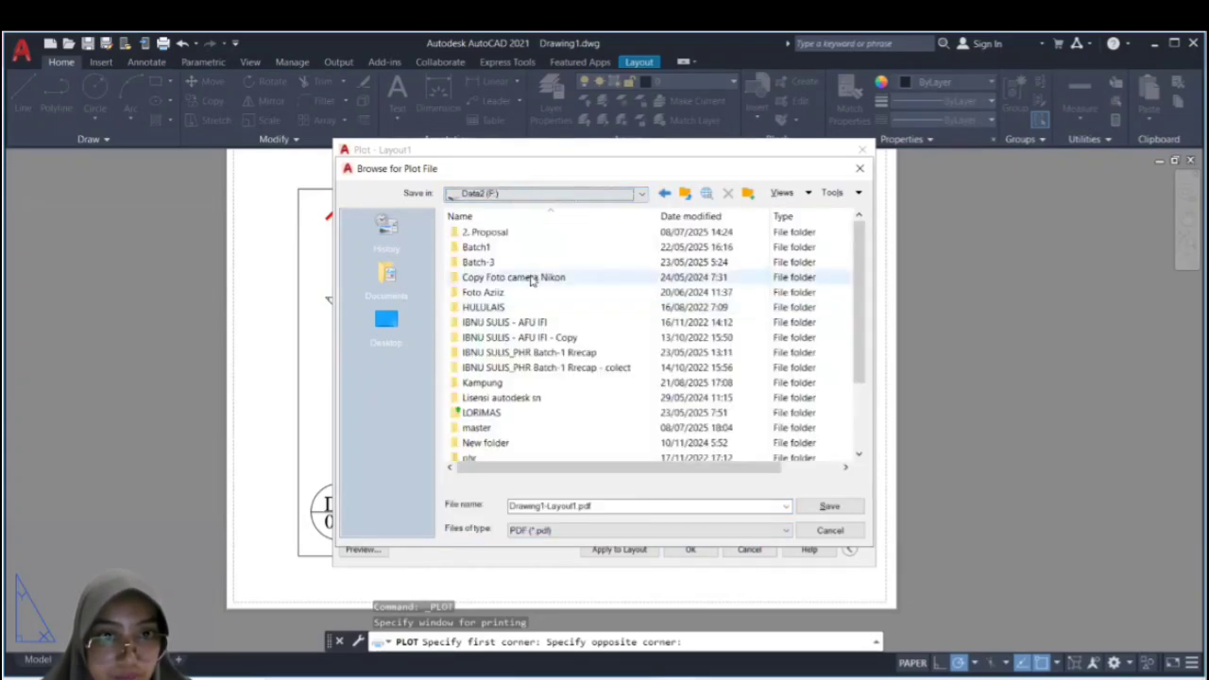
scroll(539, 278, down, 2)
double_click(485, 385)
Step: Save the plotted PDF as AUTOCAD and dismiss the Acrobat plug-in warning
double_click(626, 505)
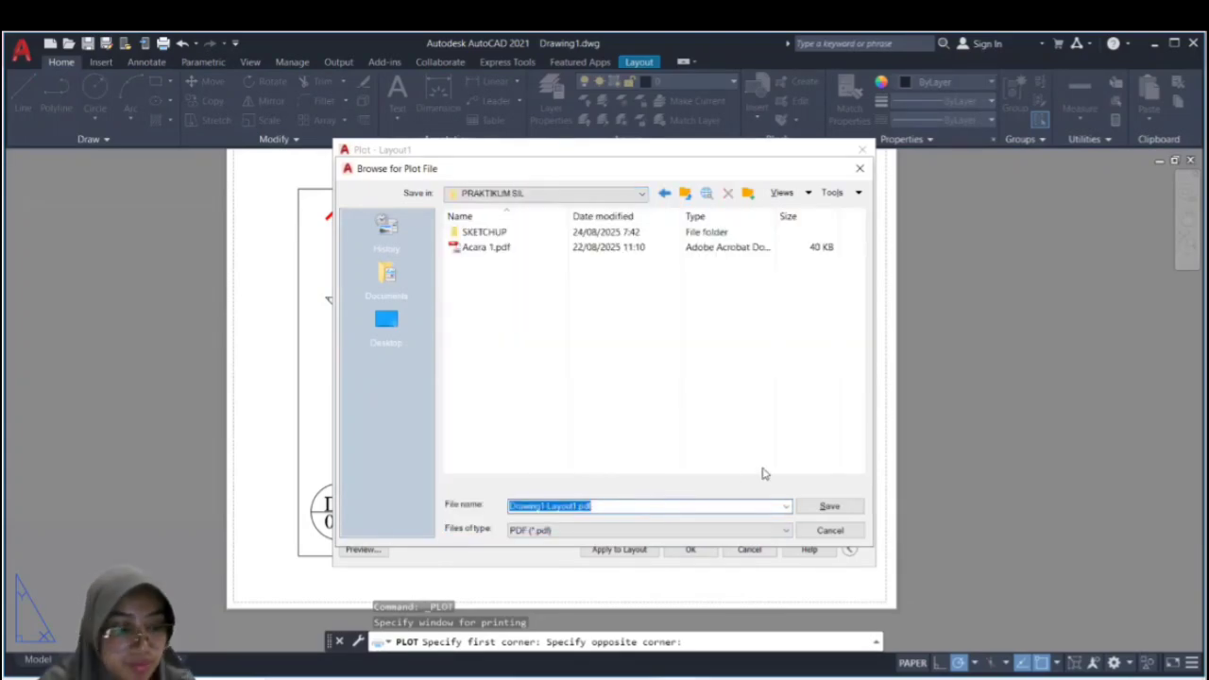
text(aUT)
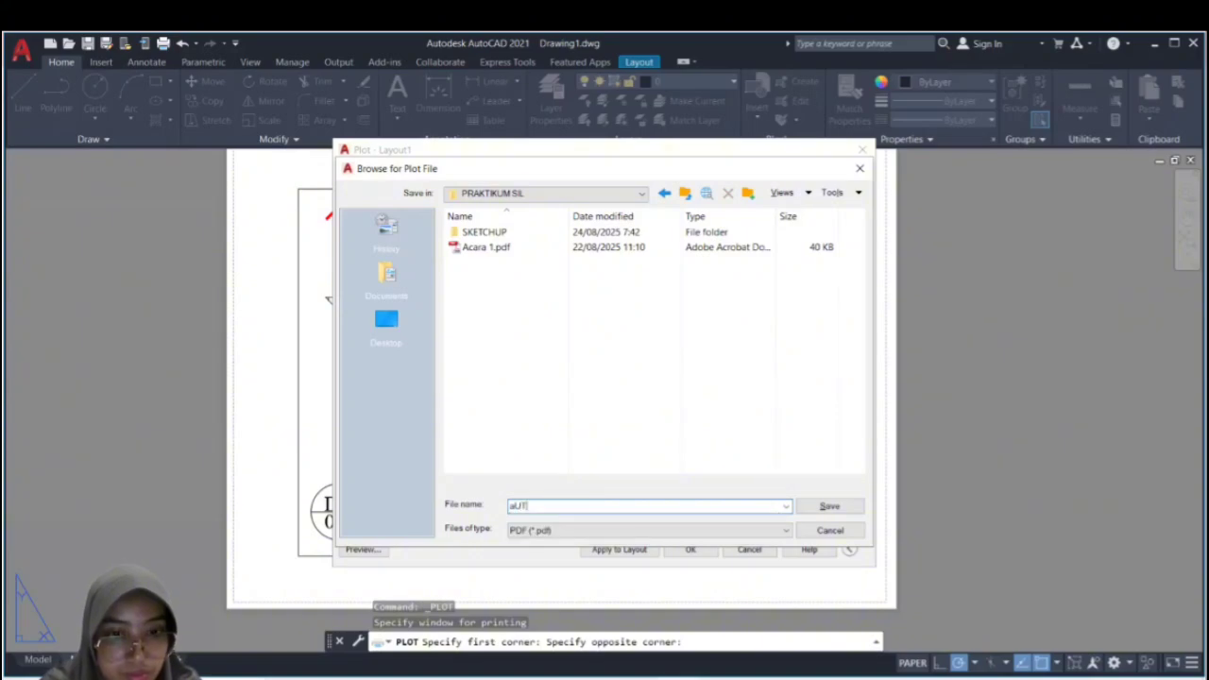
text(AUTOCAD)
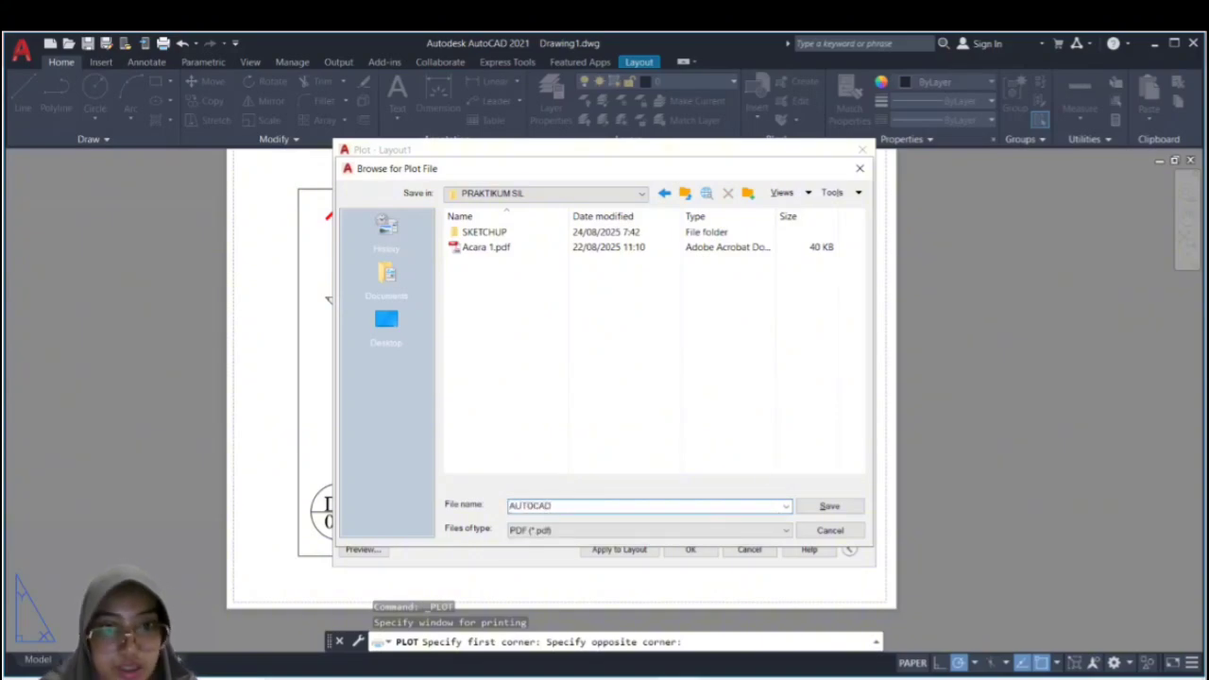
key(Return)
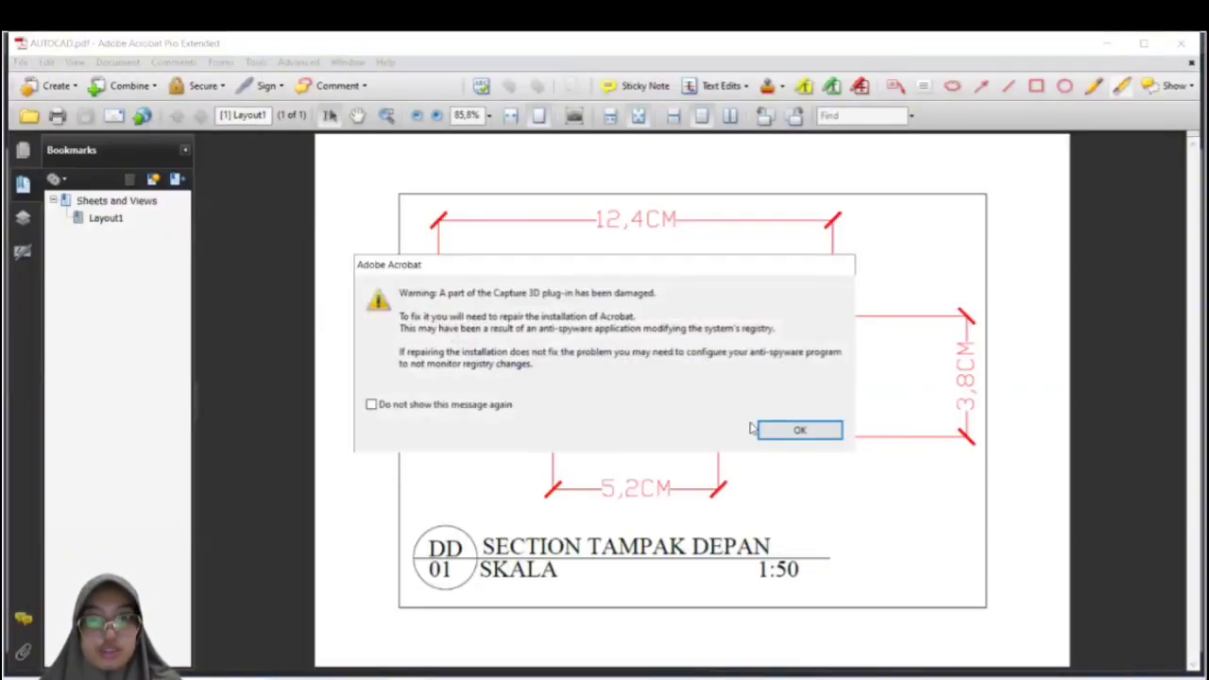
click(799, 430)
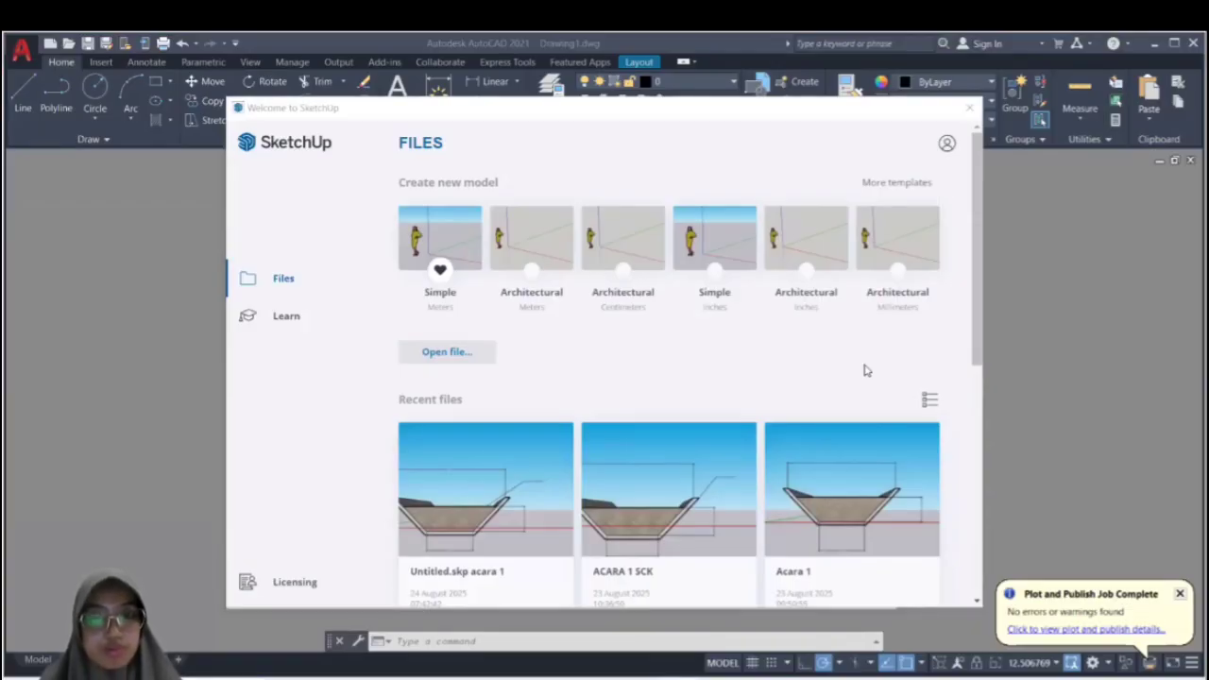
Step: Switch to SketchUp and create a new model from the Simple Meters template, facing the red axis
click(441, 242)
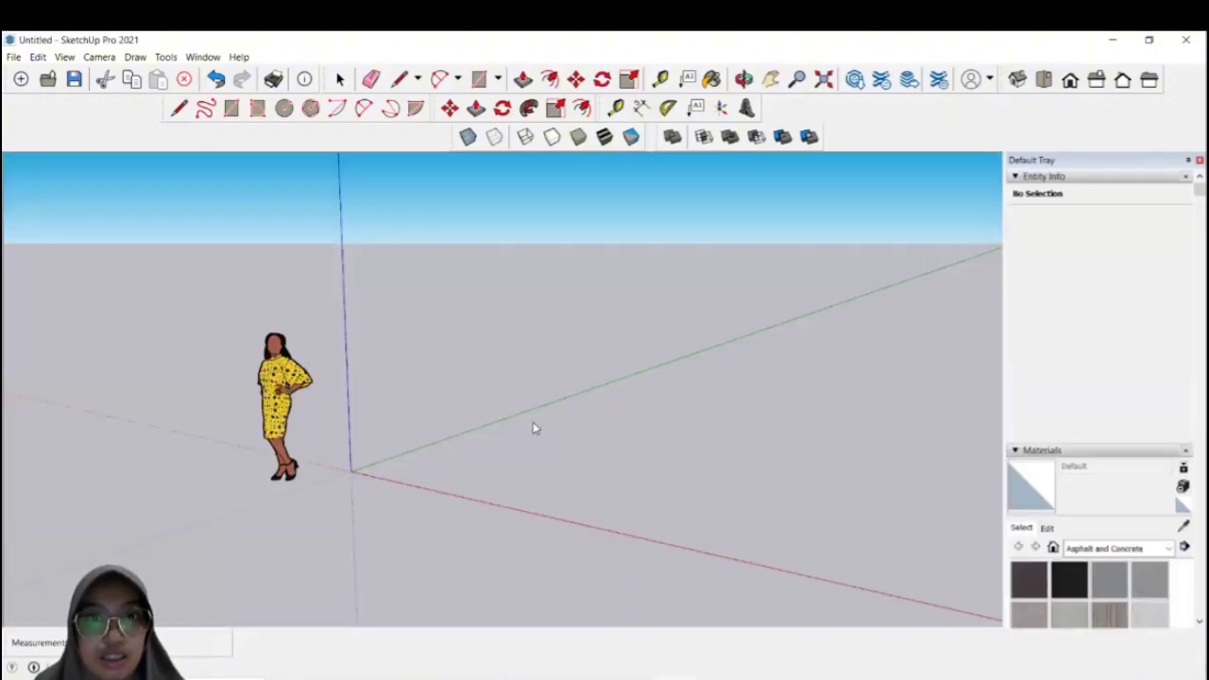
key(o)
drag(462, 405, 652, 472)
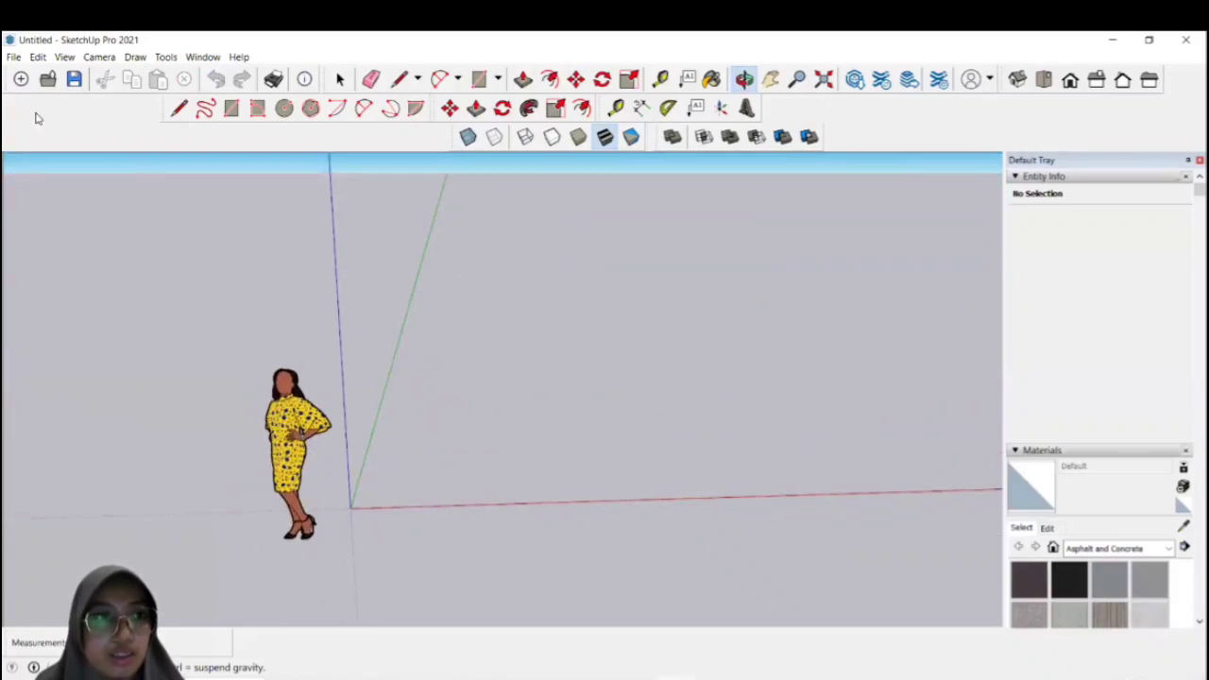
Step: Review the enabled toolbars and check the model's measurement units
click(62, 57)
click(93, 72)
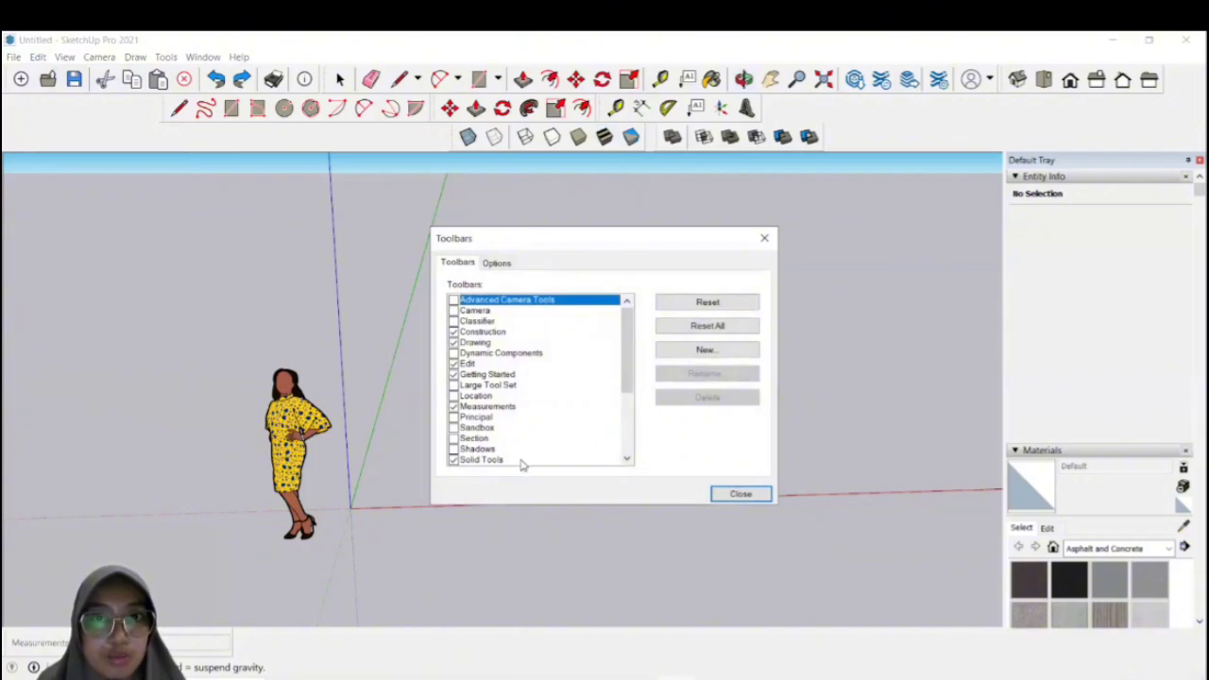
click(738, 494)
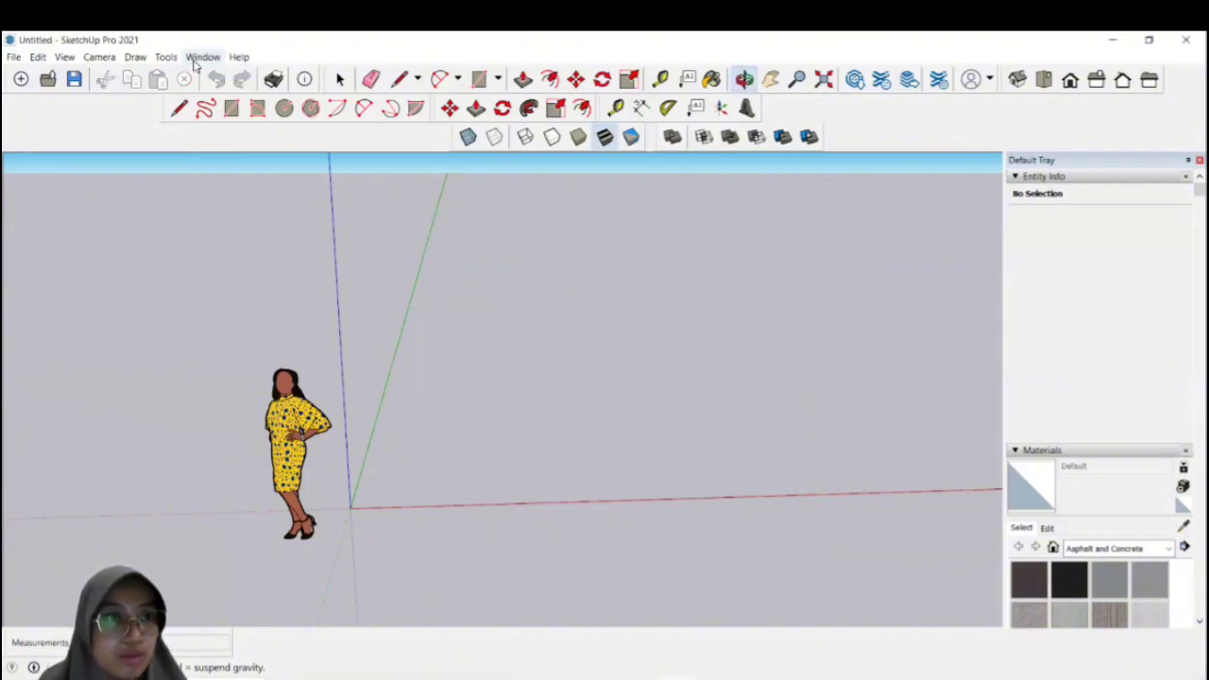
click(202, 57)
click(255, 128)
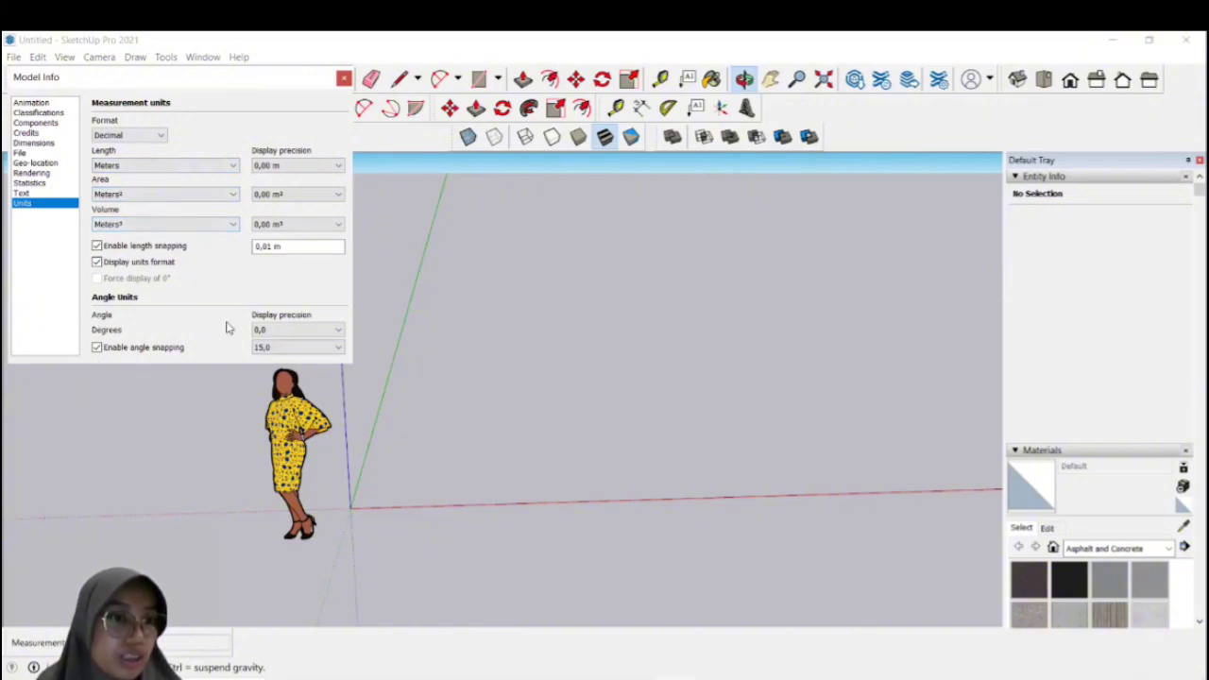
click(343, 79)
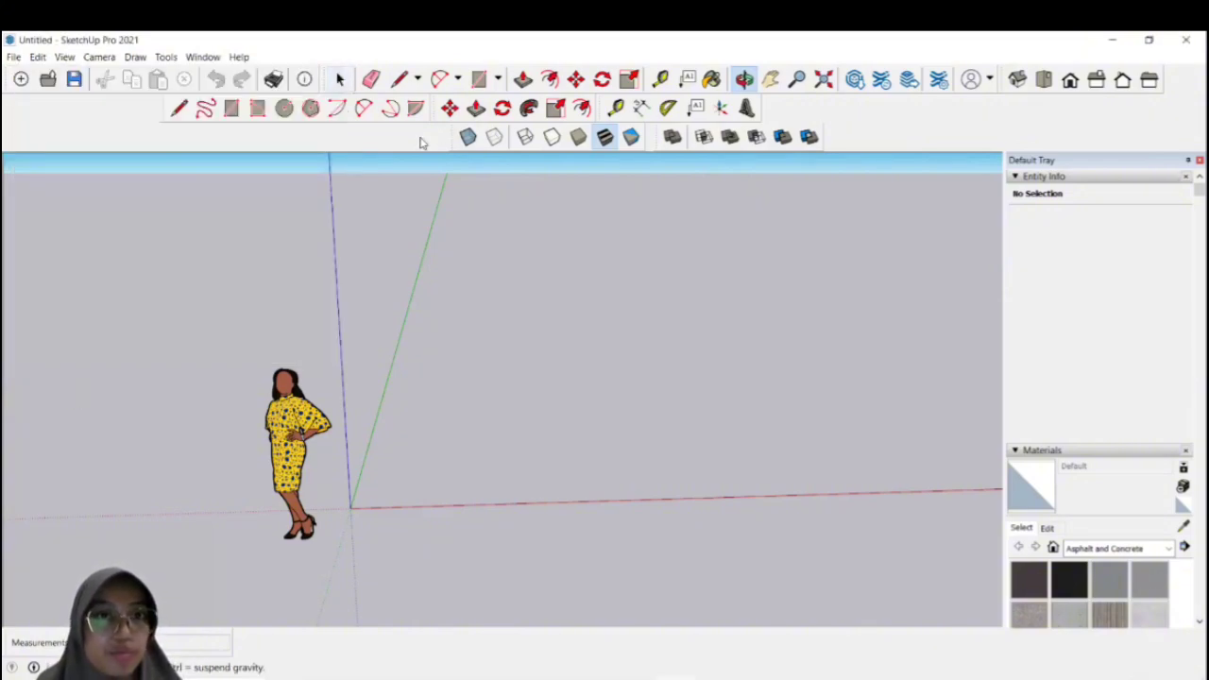
Step: Draw the channel's top edge as a single line parallel to the red axis
click(402, 80)
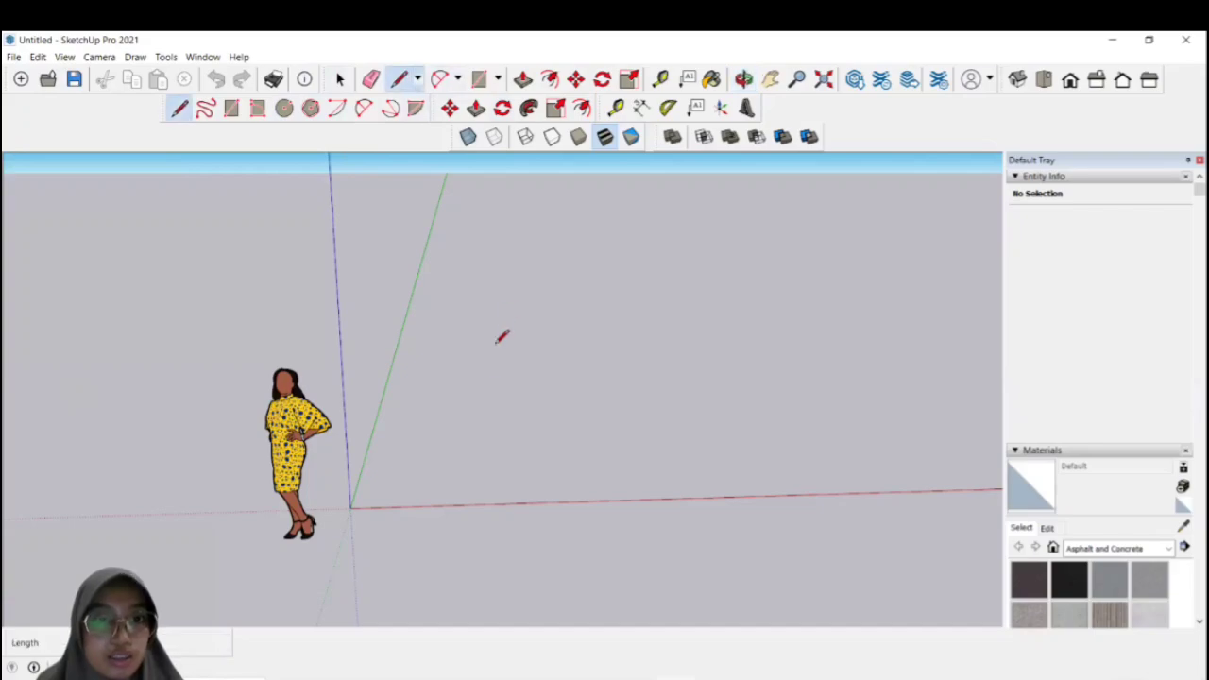
click(511, 313)
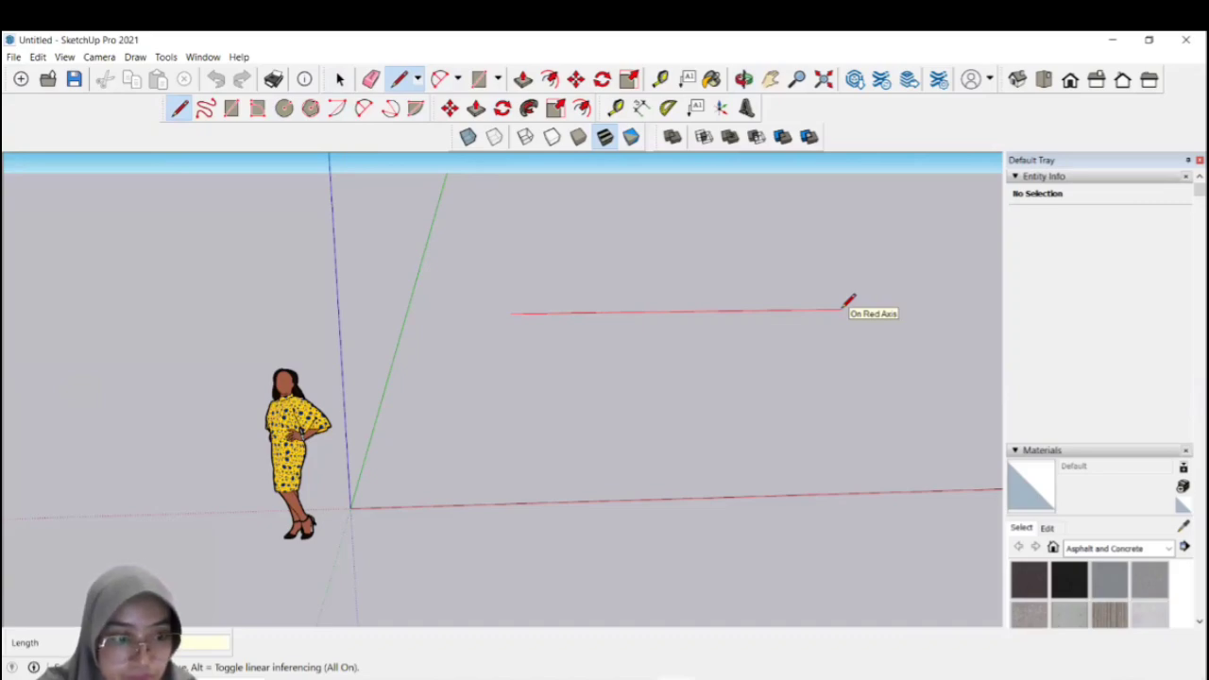
key(Return)
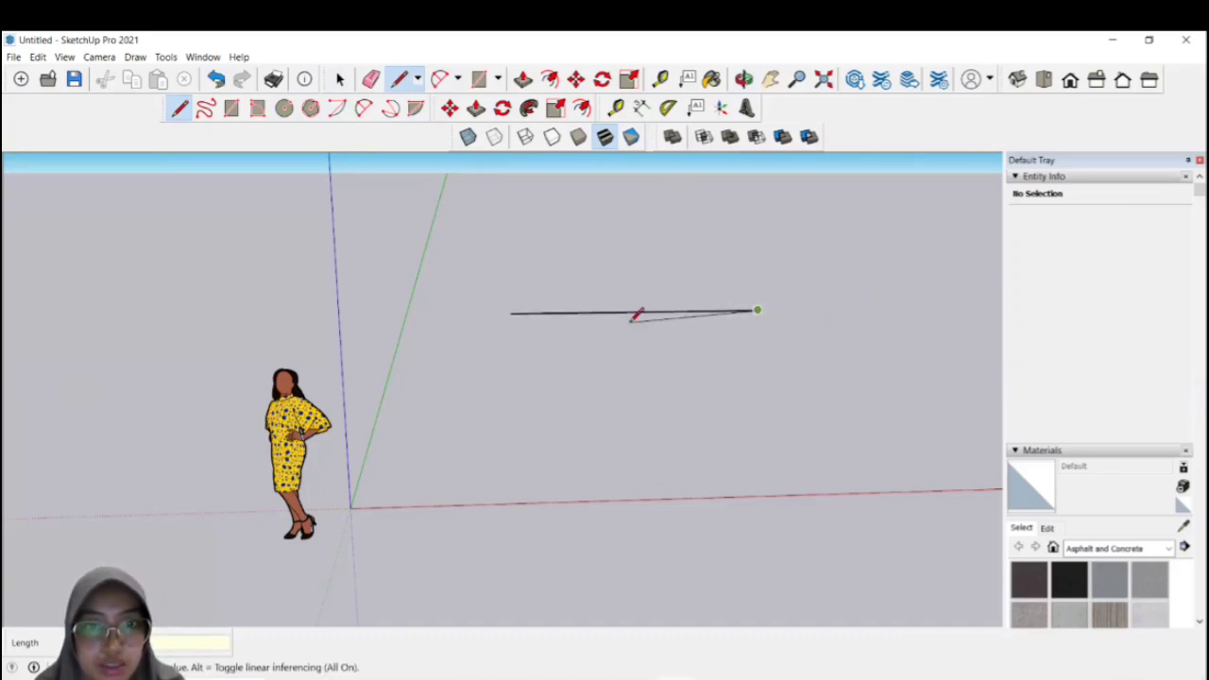
key(Escape)
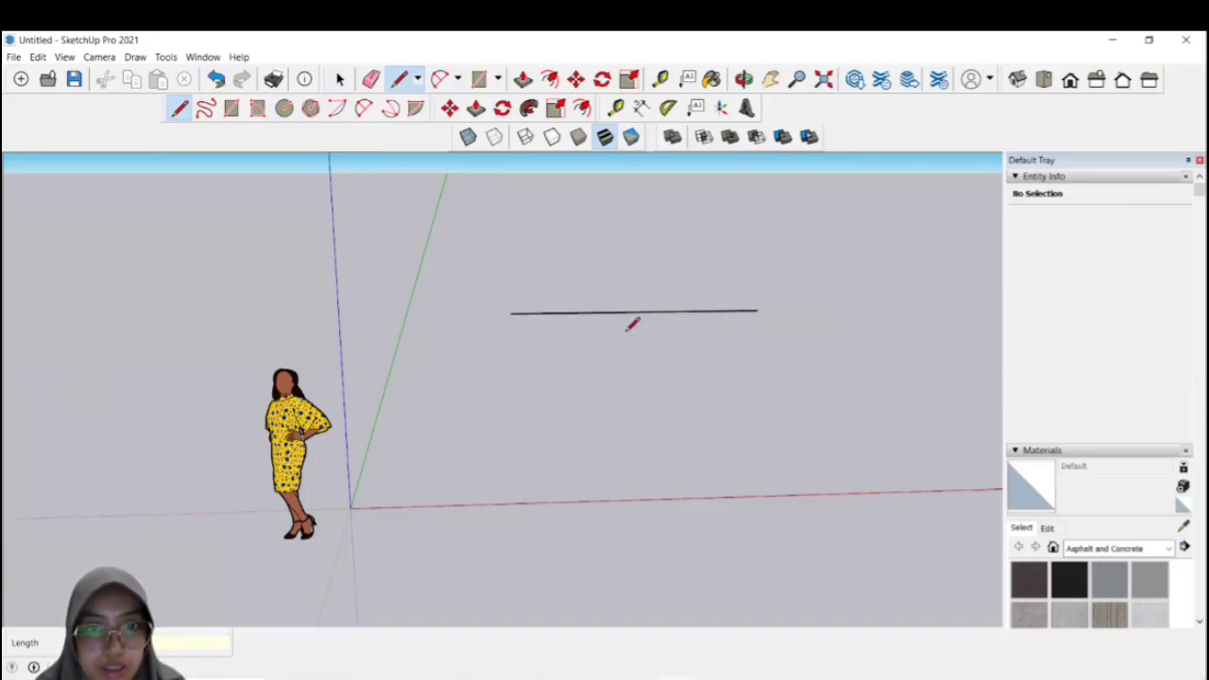
Step: Draw a vertical centre line down from the top edge's midpoint and extend the bottom edge from it in both directions along the red axis
click(636, 311)
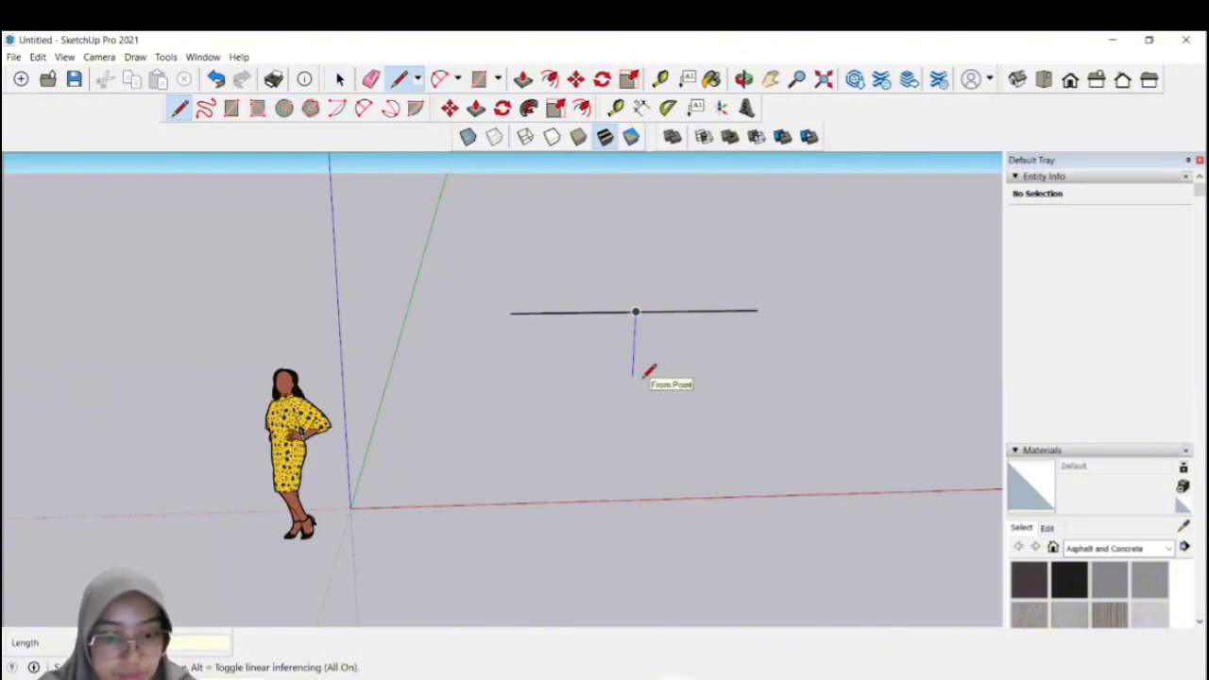
click(631, 385)
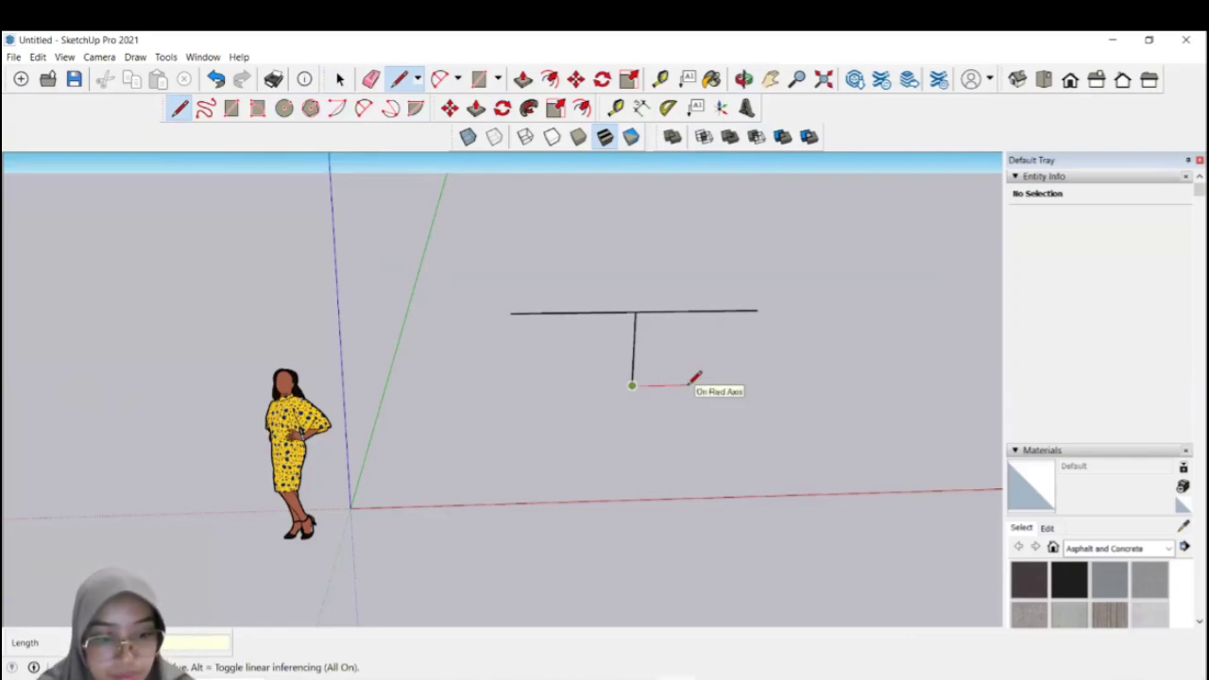
click(682, 385)
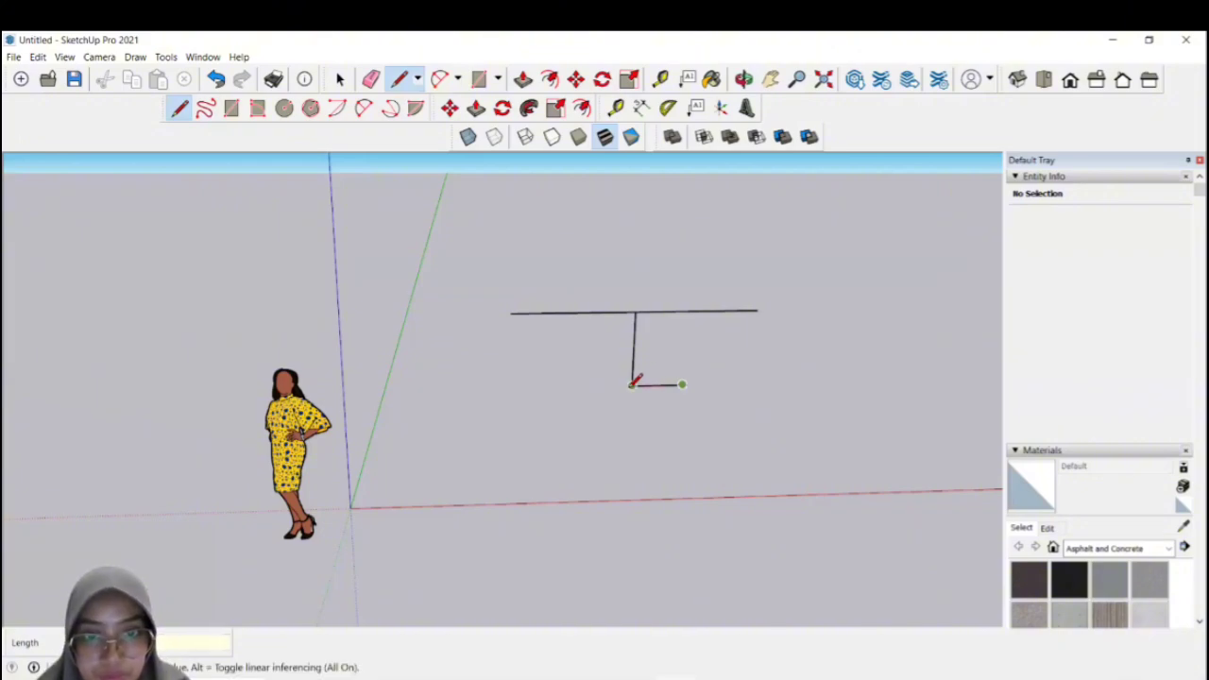
click(633, 384)
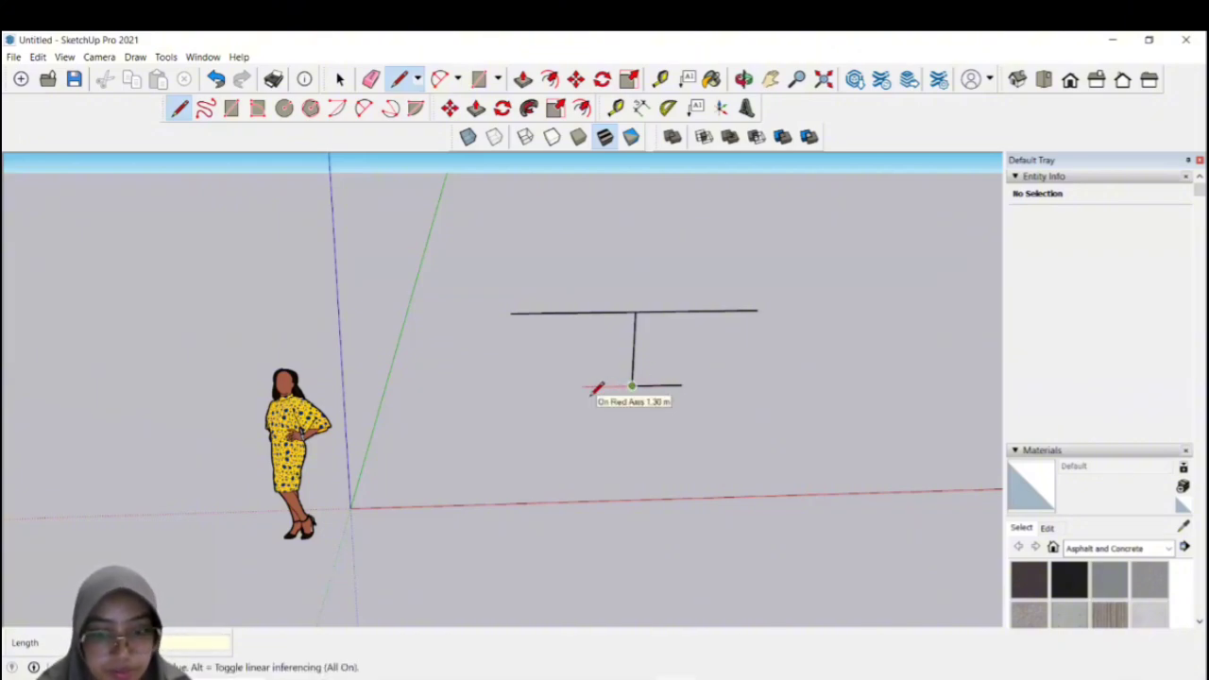
key(Return)
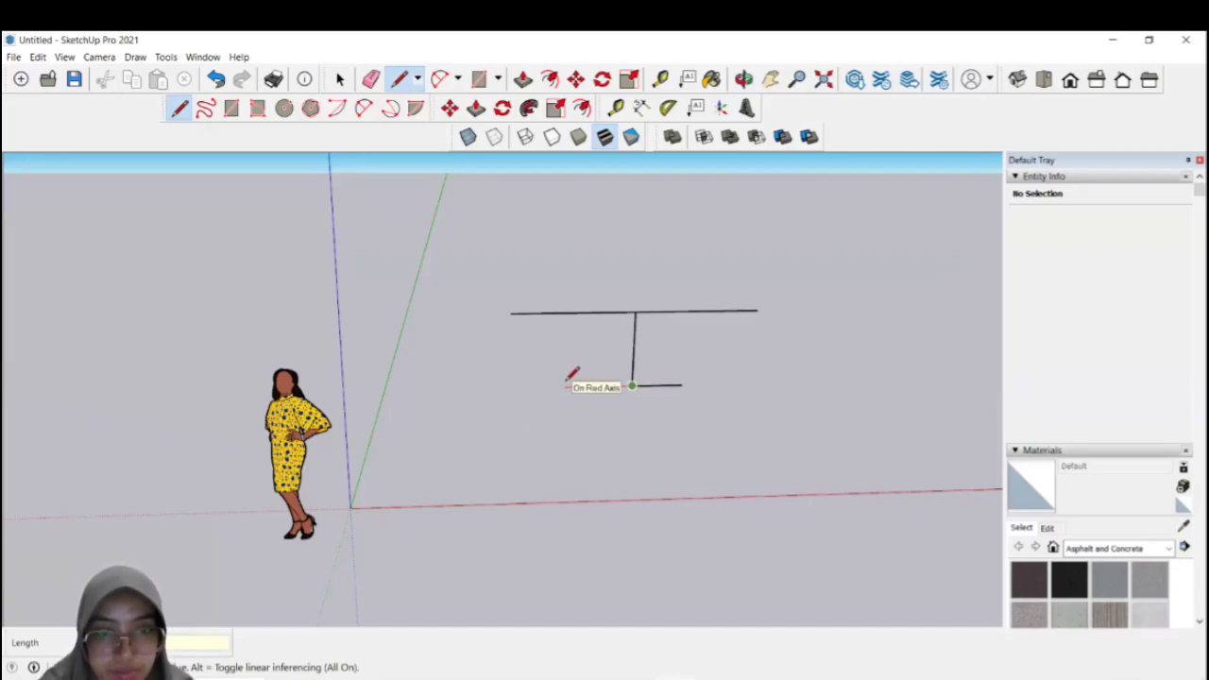
click(579, 384)
Step: Join the bottom edge's ends to the top edge's ends with sloping sides and erase the vertical centre line
click(512, 312)
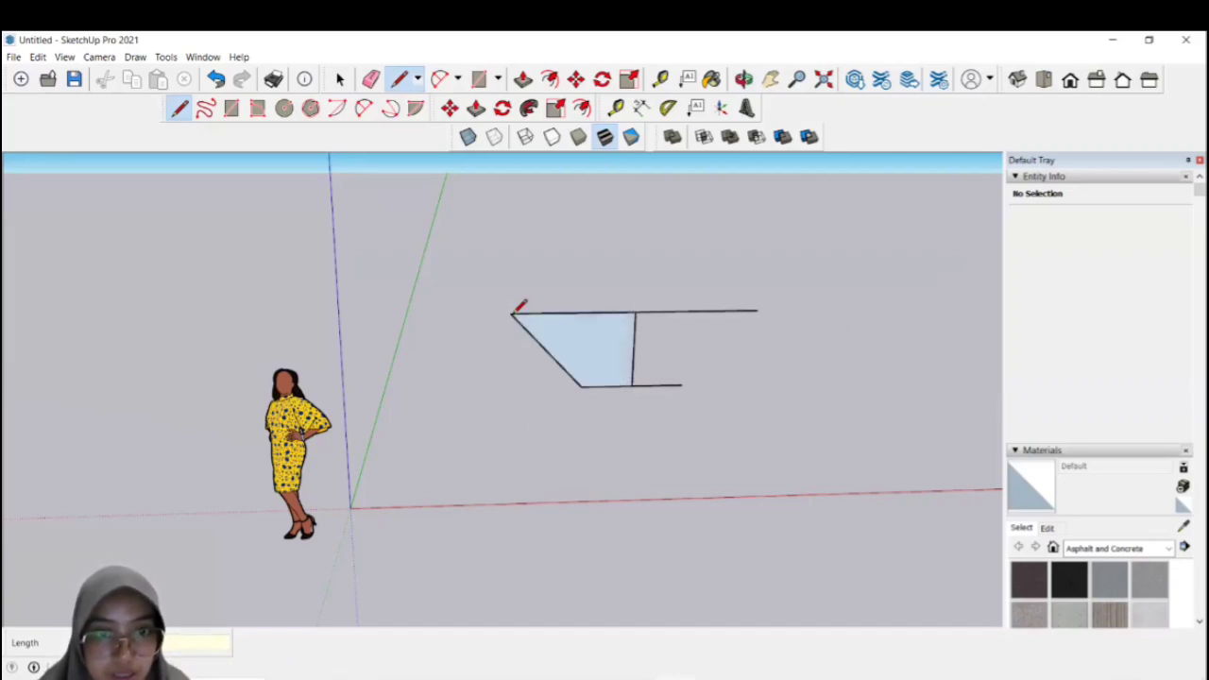
click(682, 385)
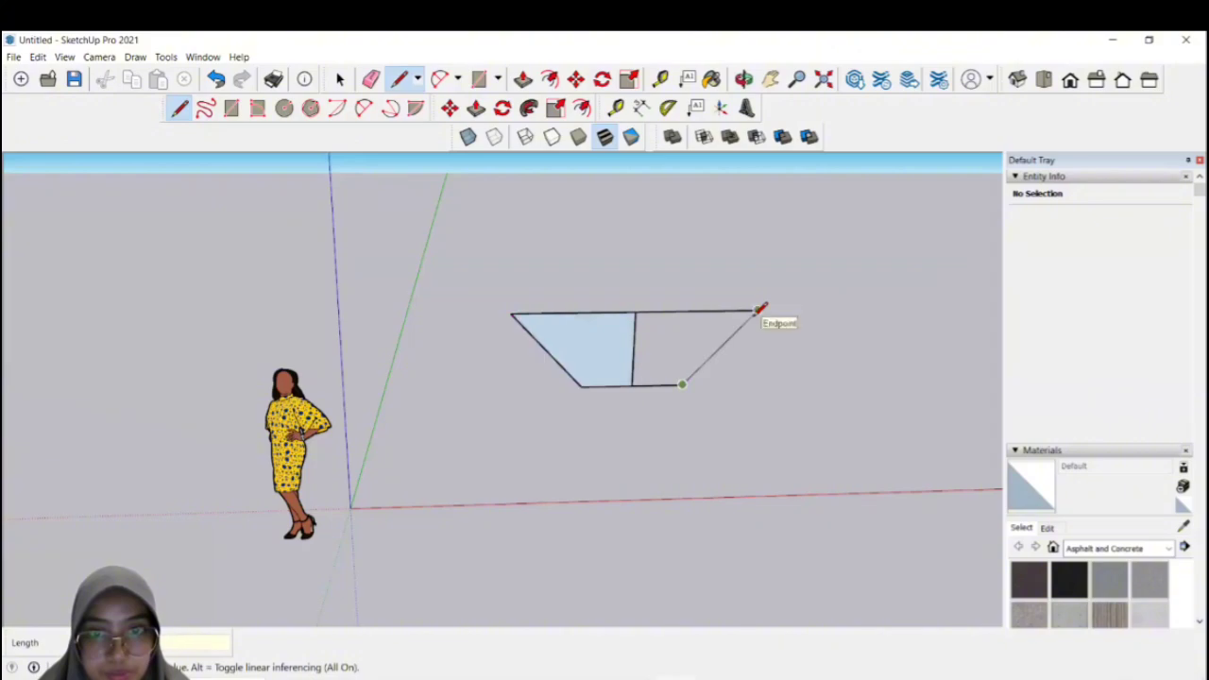
click(757, 310)
click(372, 80)
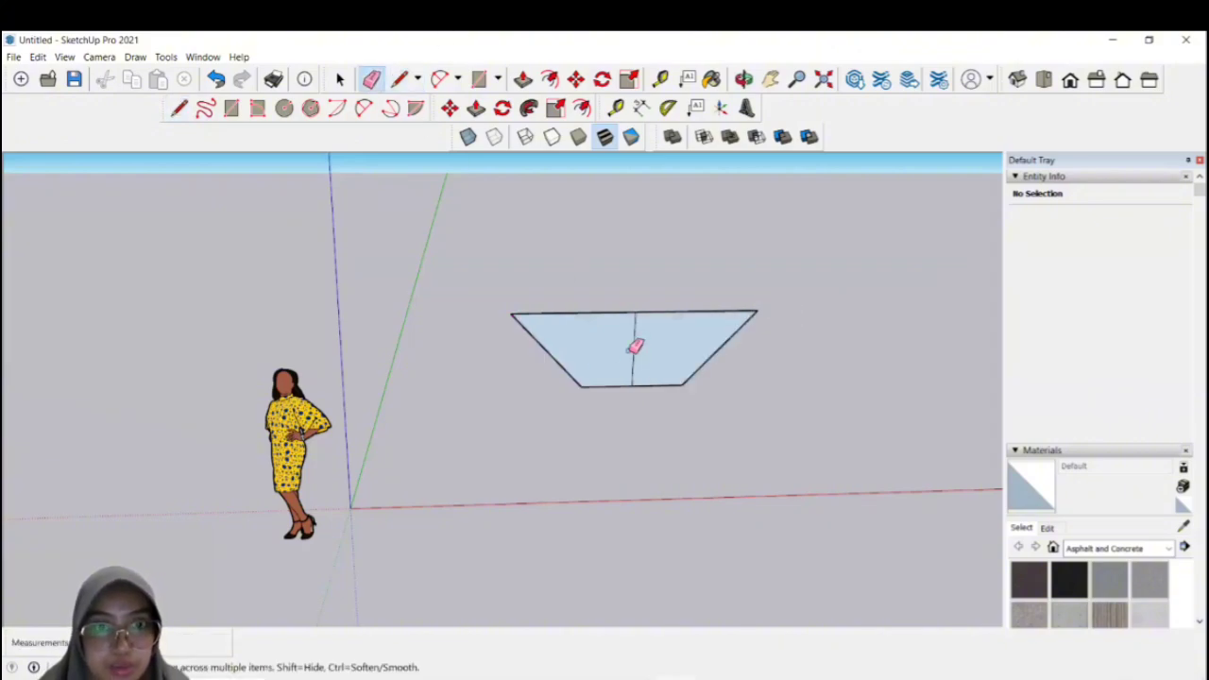
click(633, 342)
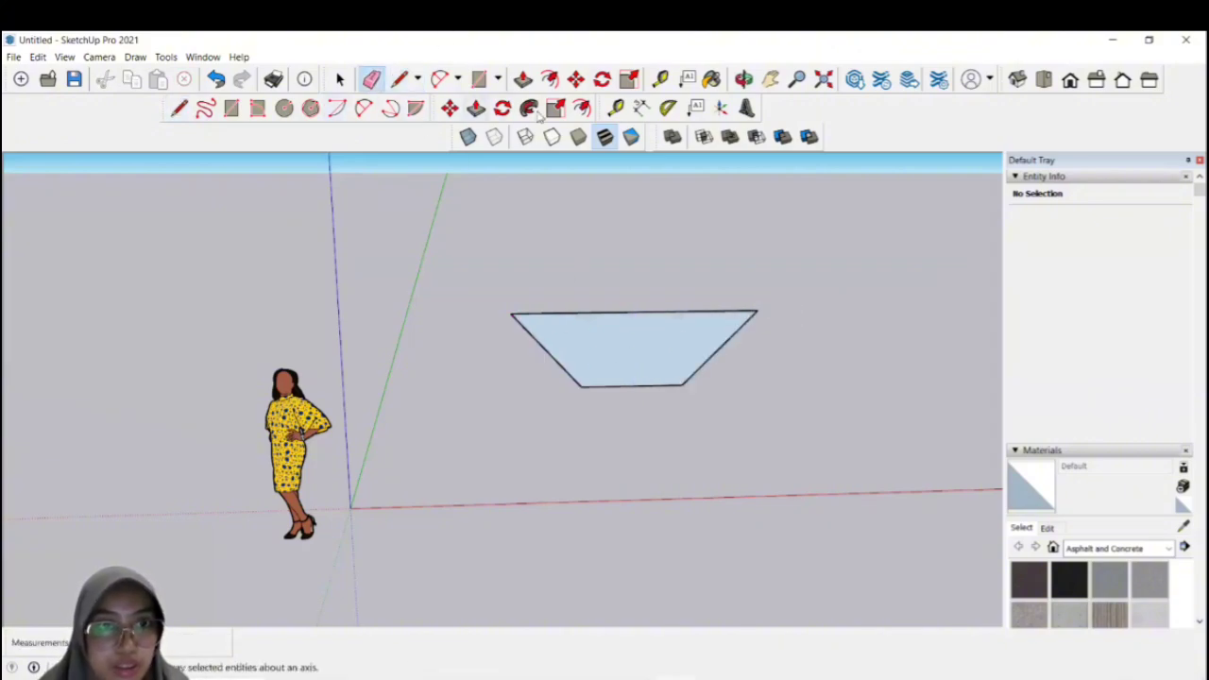
Step: Offset the trapezoid's outline outward to form the channel's wall thickness
click(582, 107)
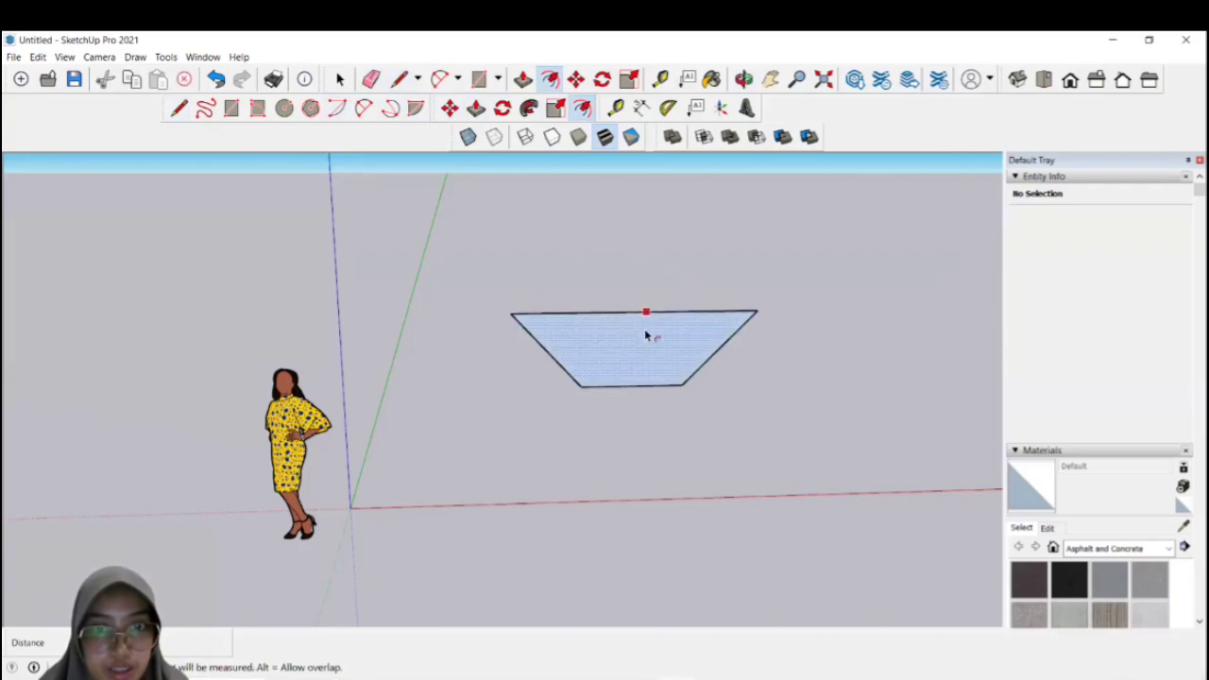
click(645, 310)
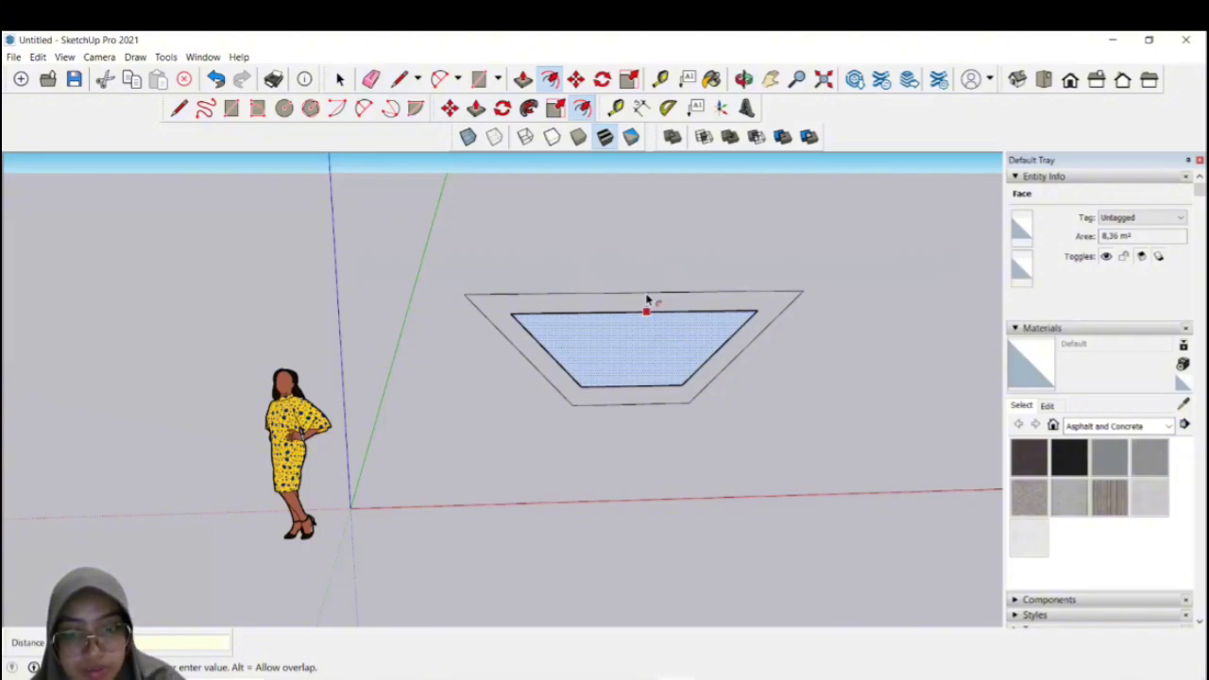
click(648, 301)
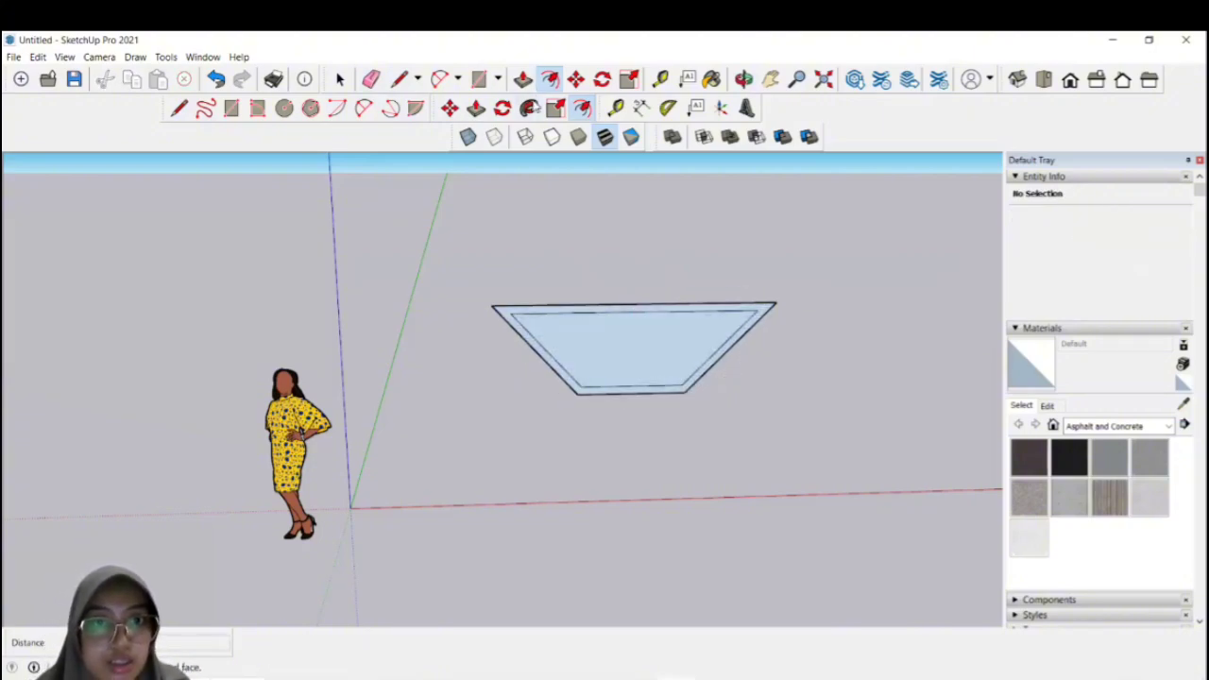
Step: Draw a short vertical line down from the inner top edge's midpoint and a horizontal waterline from its end to both inner slopes
click(178, 107)
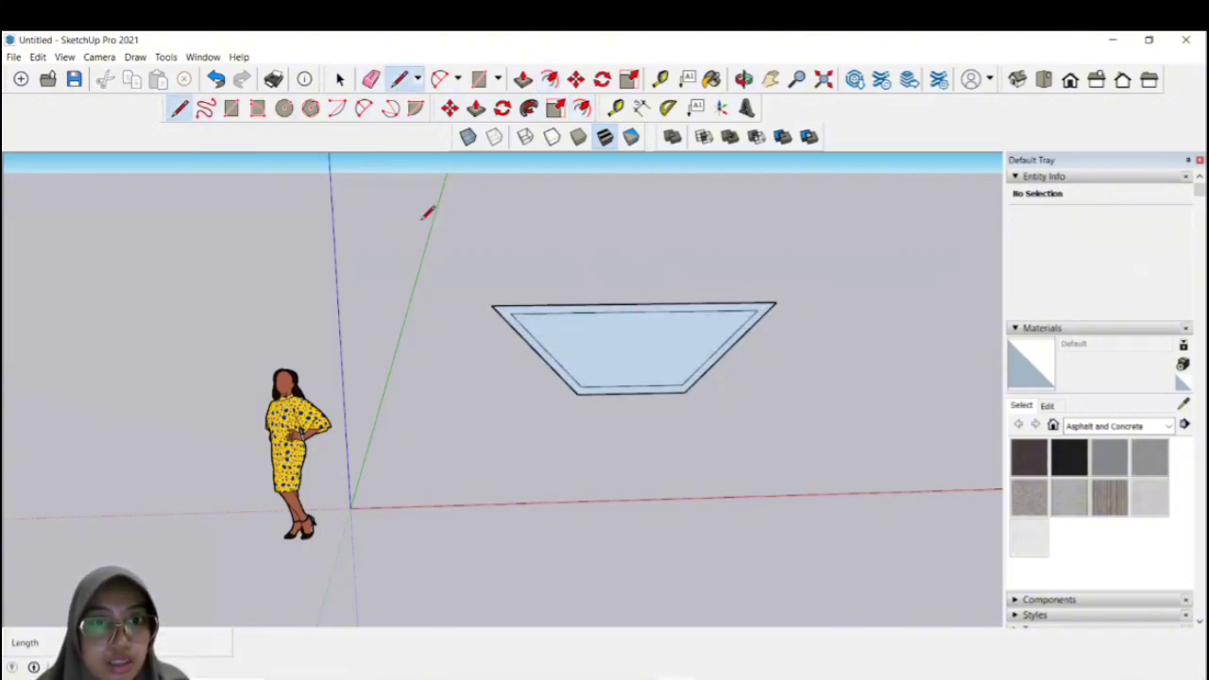
click(635, 311)
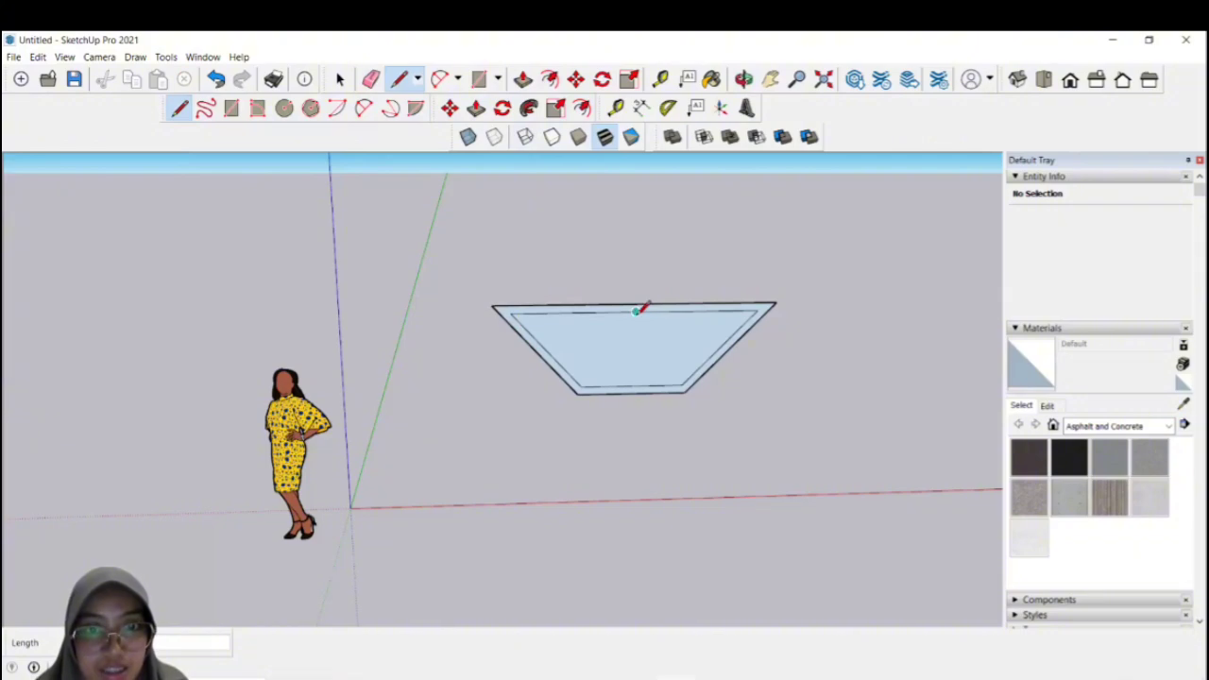
click(636, 312)
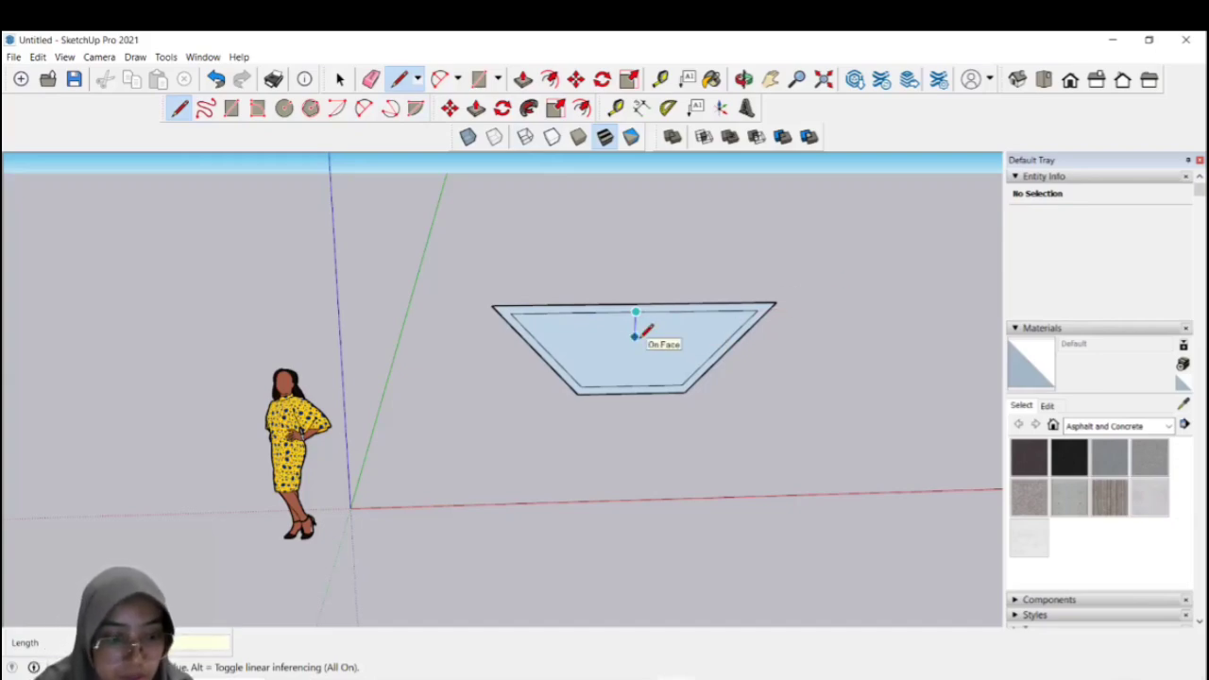
click(635, 333)
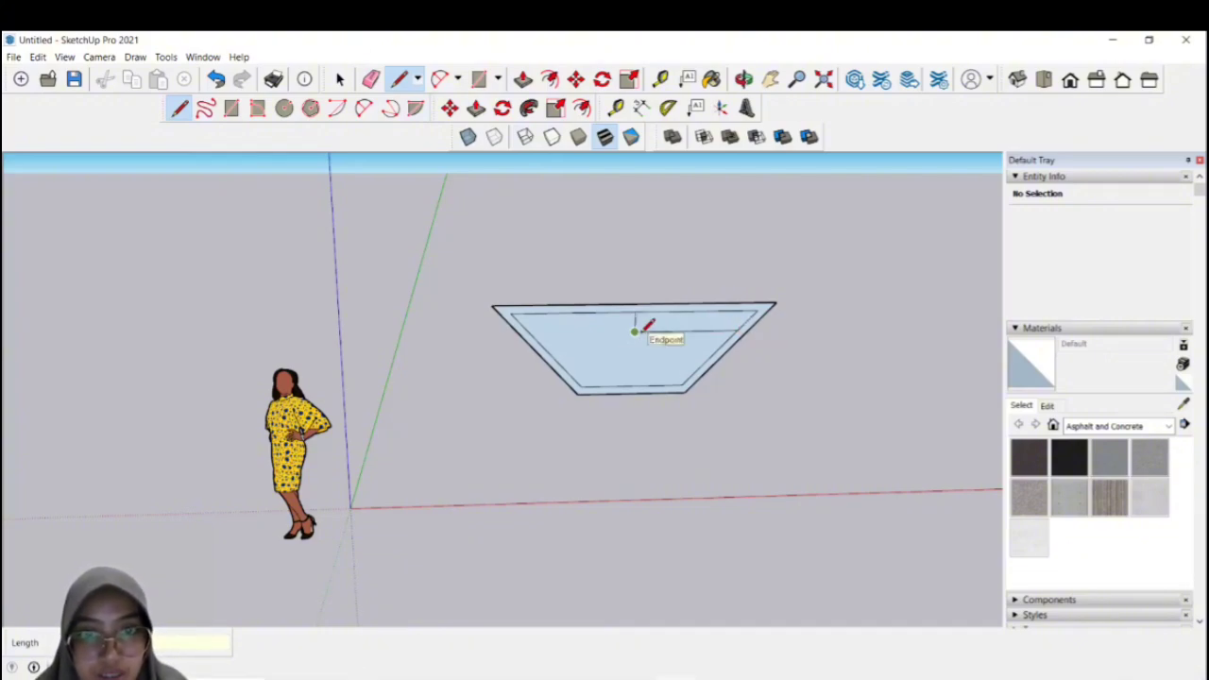
click(533, 332)
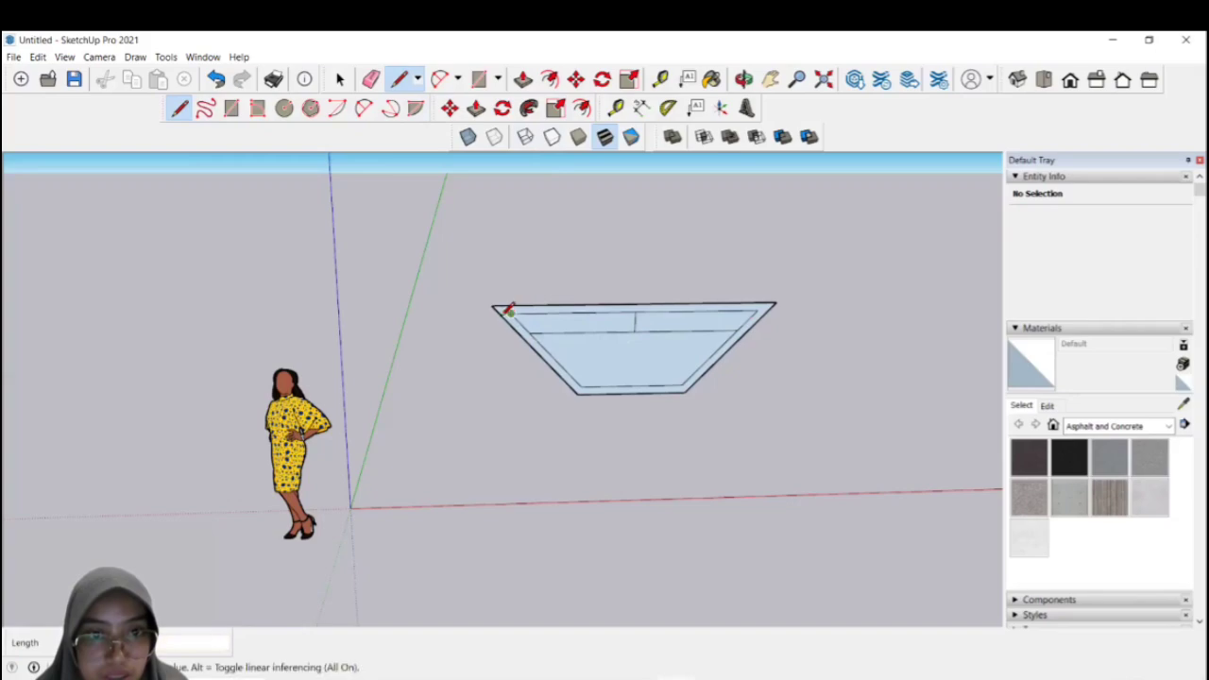
Step: Extend the inner top corners to the outer slopes and erase the surplus top edges and the short vertical line
click(499, 311)
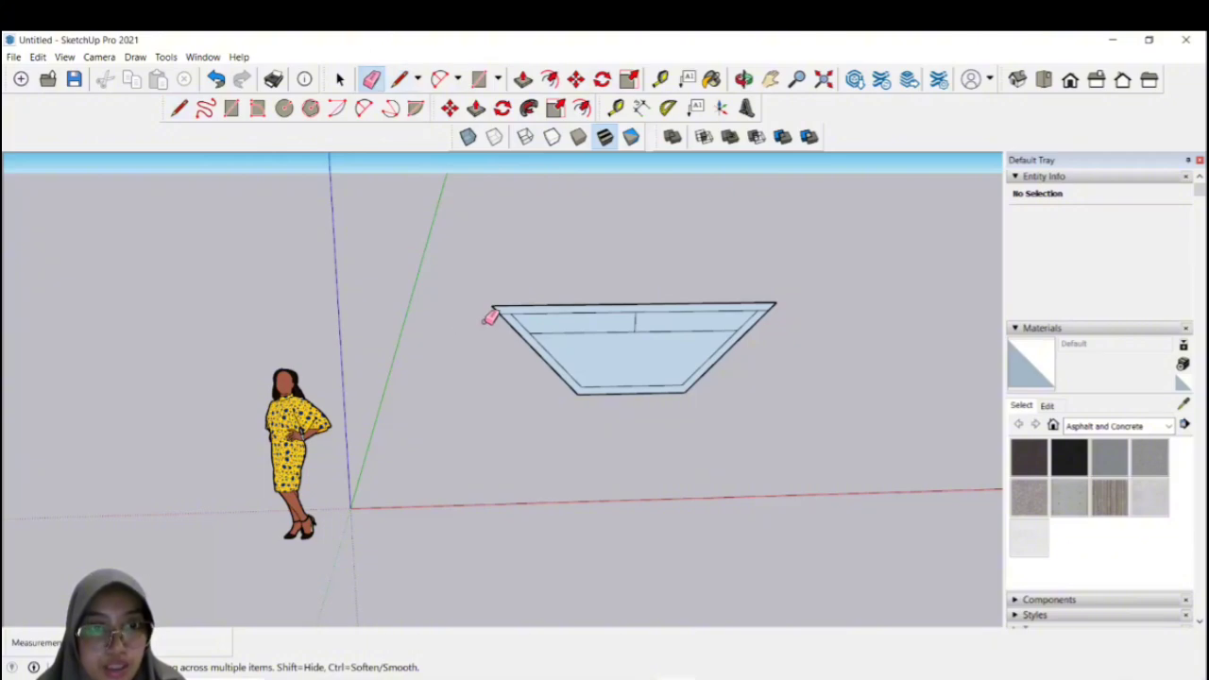
mouse_move(488, 316)
mouse_down()
mouse_move(518, 297)
mouse_move(632, 318)
mouse_move(787, 302)
mouse_up()
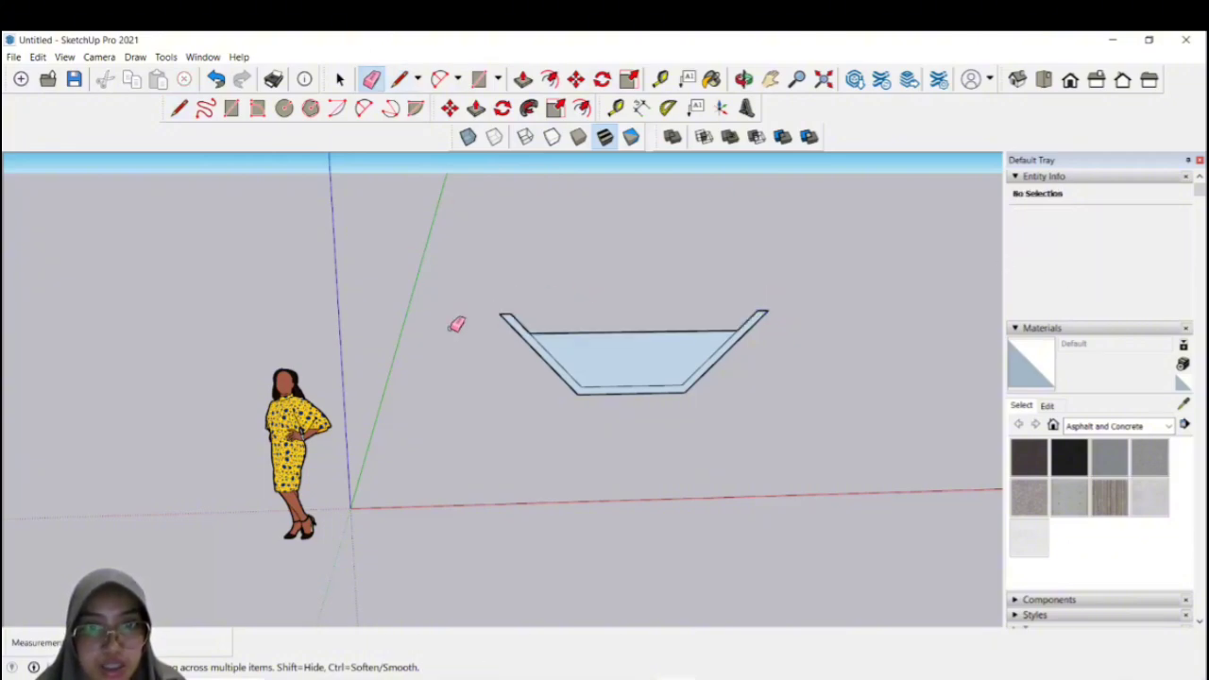
Step: Extrude the inner water face and the surrounding channel wall backward to the same length with Push/Pull
click(522, 79)
click(679, 385)
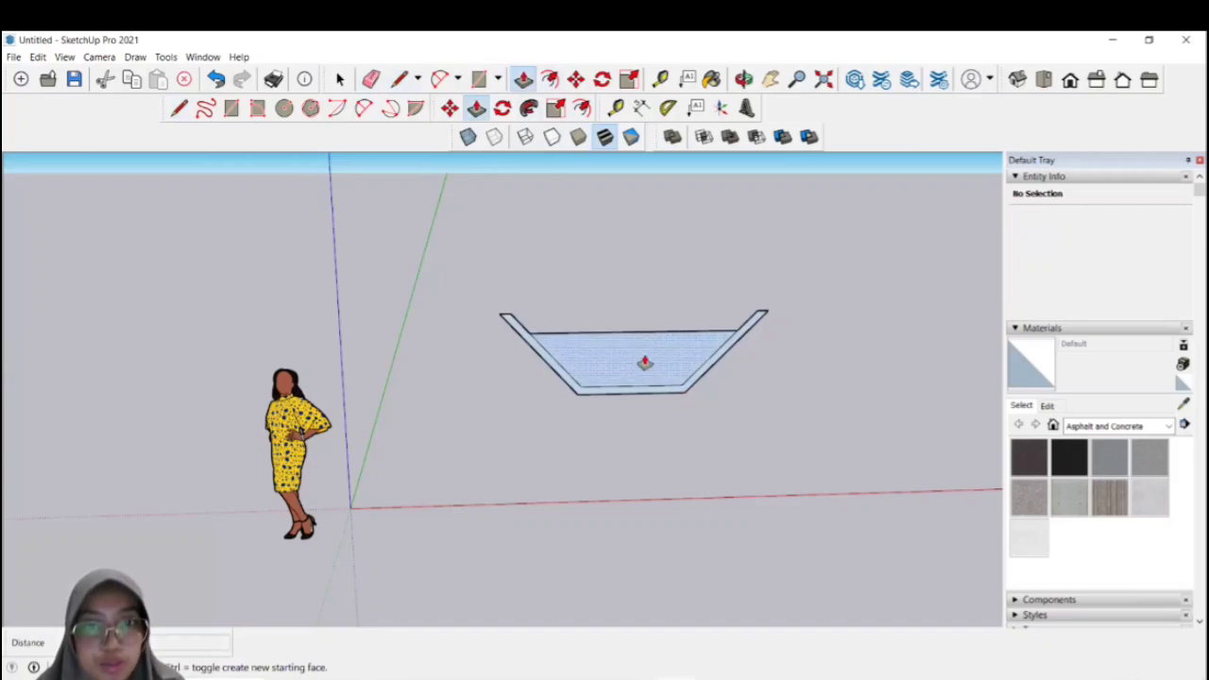
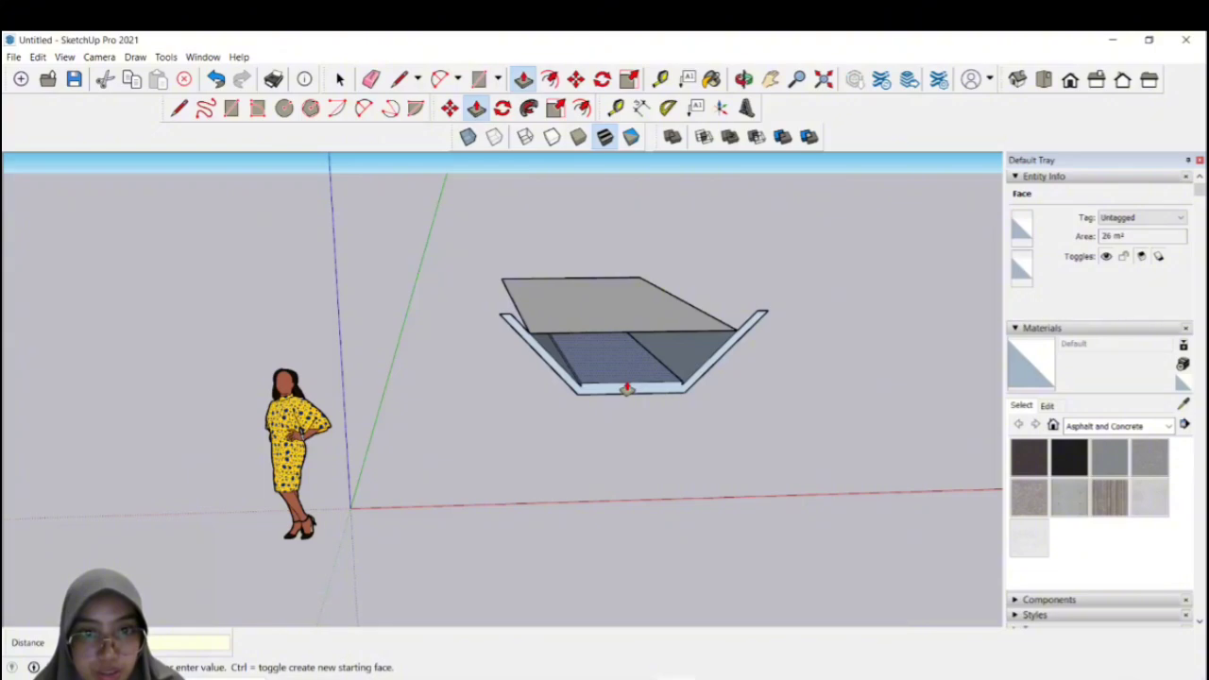
key(ctrl+z)
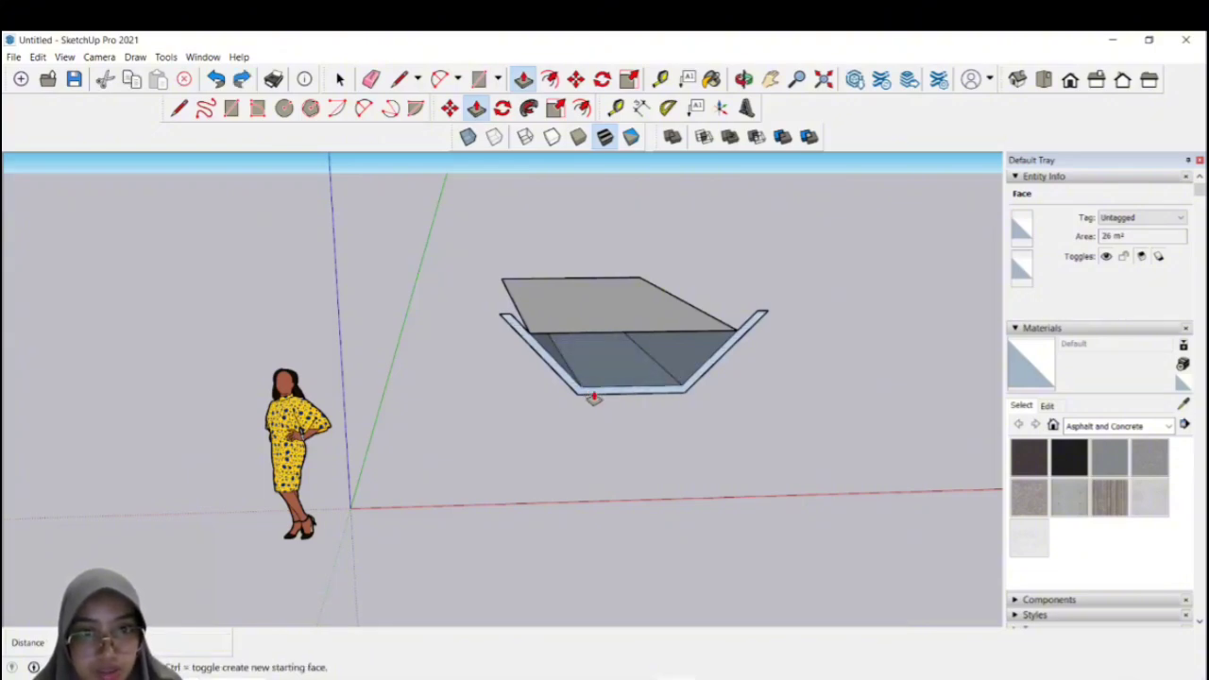
click(586, 390)
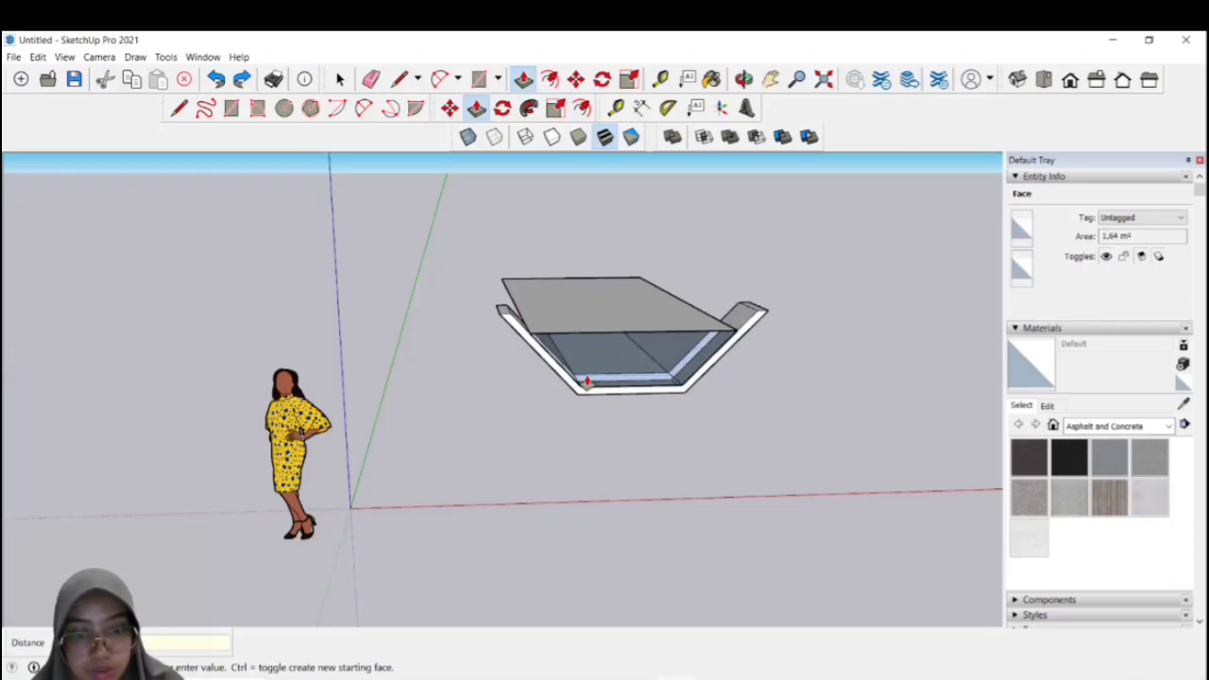
click(586, 380)
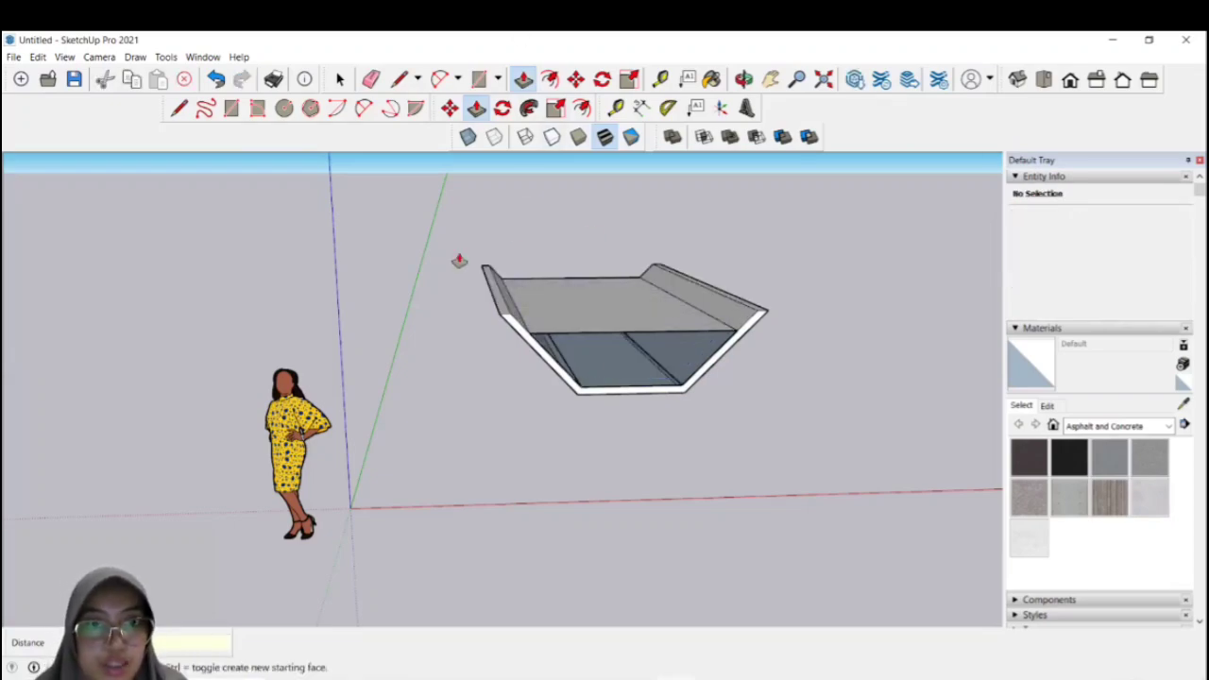
Step: Draw a line between the waterline's front endpoints to close the water body's front face
click(179, 108)
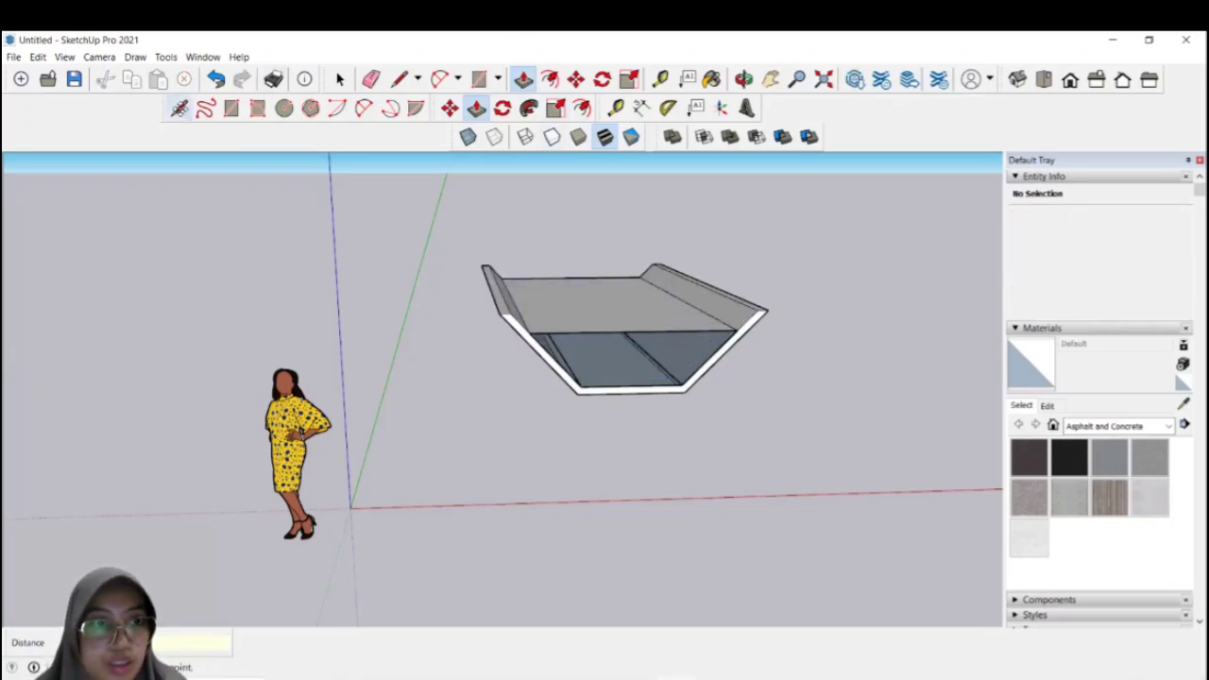
click(530, 330)
click(736, 330)
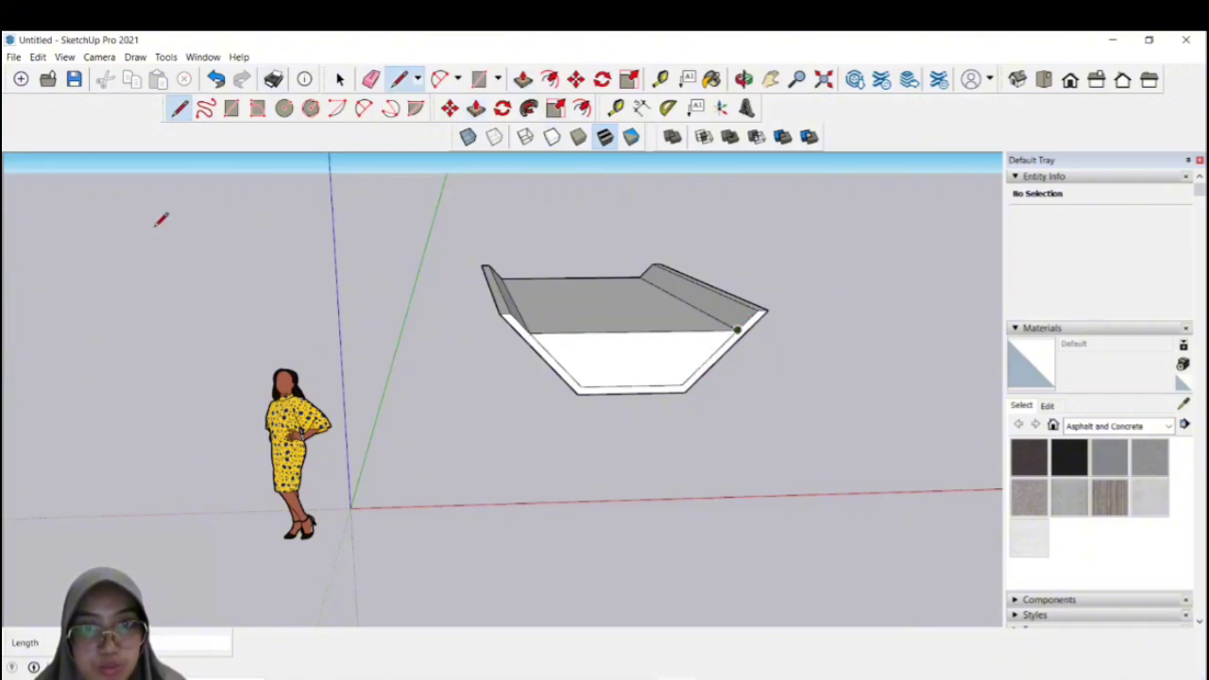
Step: Paint the channel's inner slopes, end edges, underside and outer sides with the Polished Concrete New material
click(712, 80)
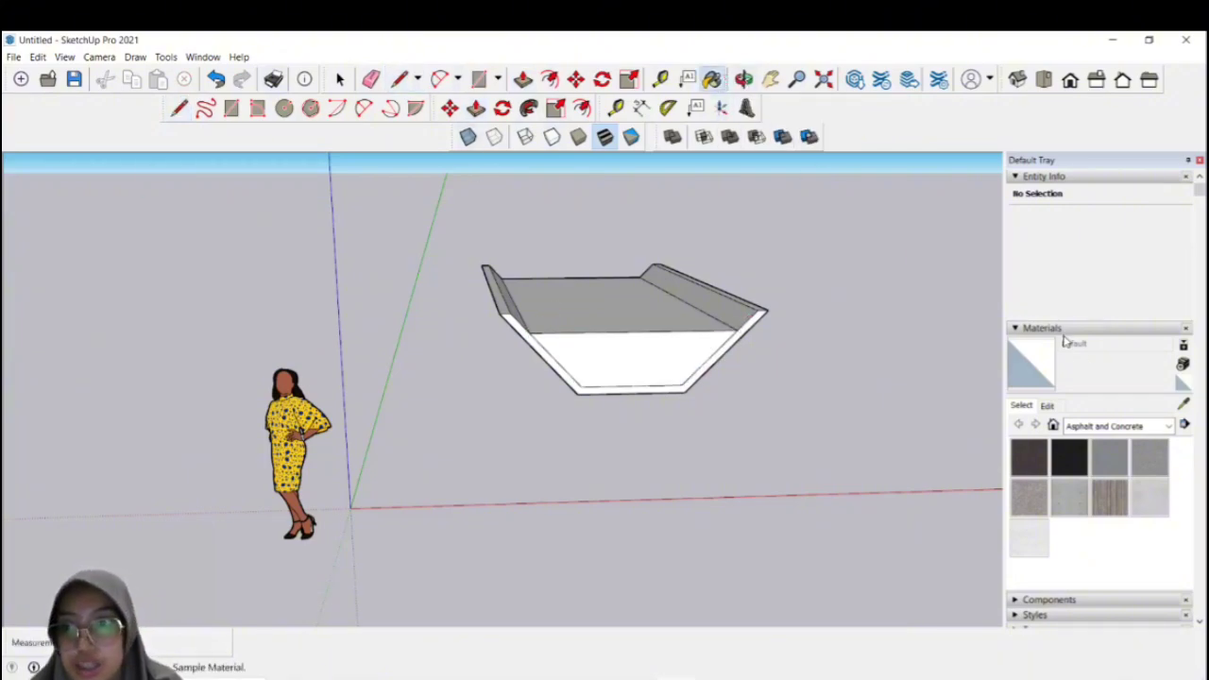
click(1152, 498)
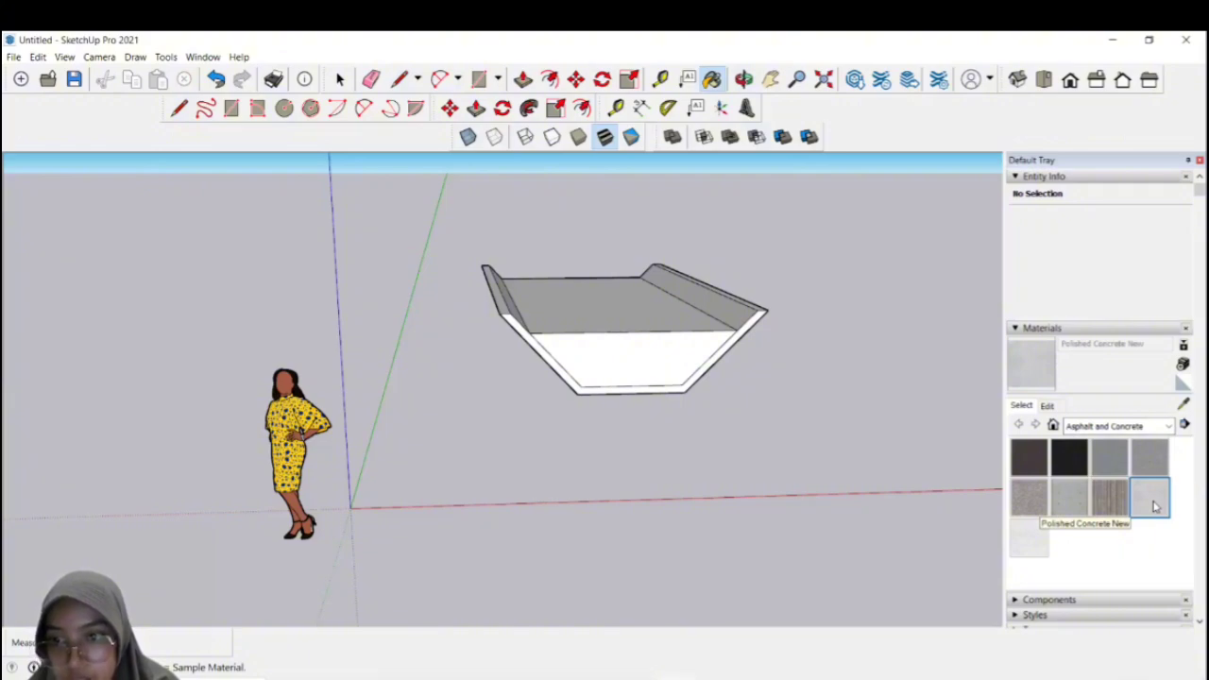
click(511, 293)
click(730, 297)
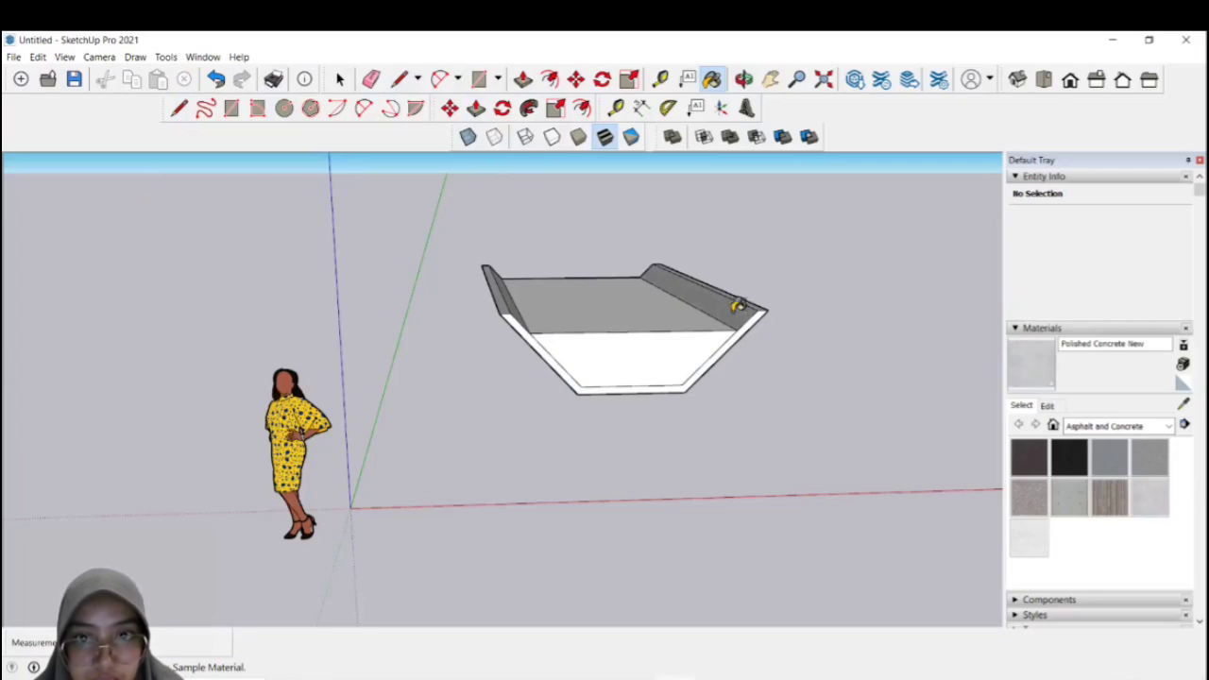
key(o)
mouse_move(682, 352)
mouse_down()
mouse_move(462, 187)
mouse_move(646, 109)
mouse_up()
click(712, 80)
click(664, 315)
click(604, 332)
click(534, 332)
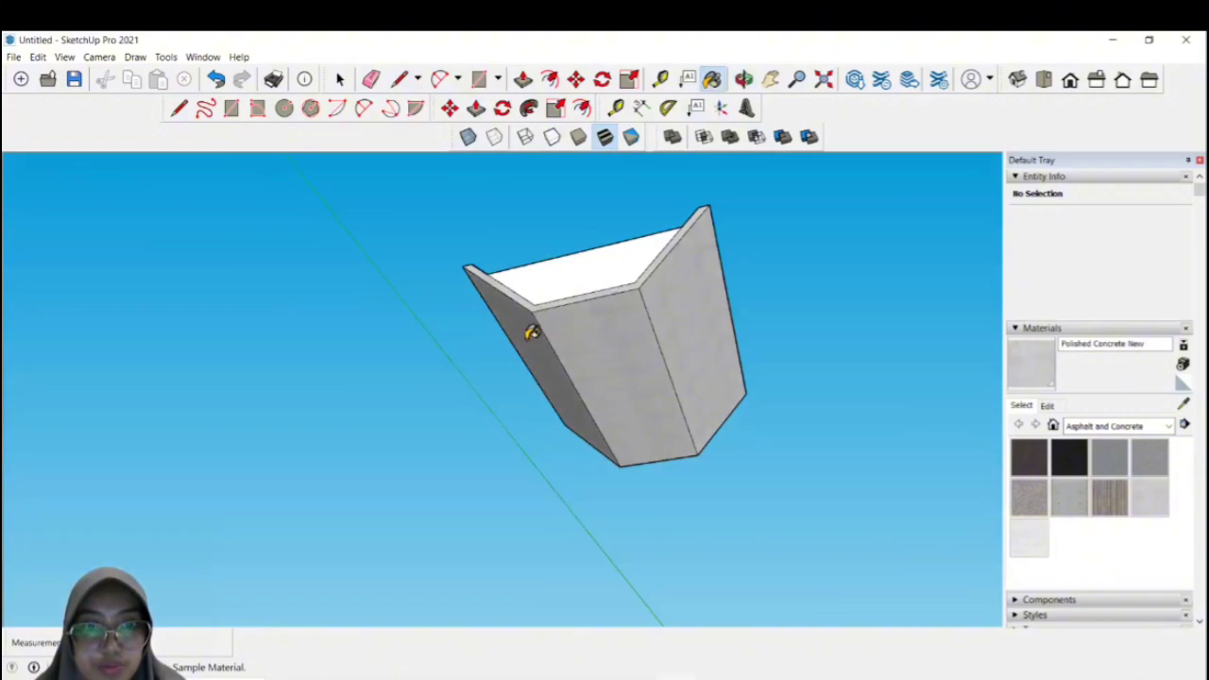
Step: Paint the water body's top surface and both end faces with Water Stream Shallow from the Water materials
click(745, 79)
drag(732, 283, 103, 372)
click(712, 80)
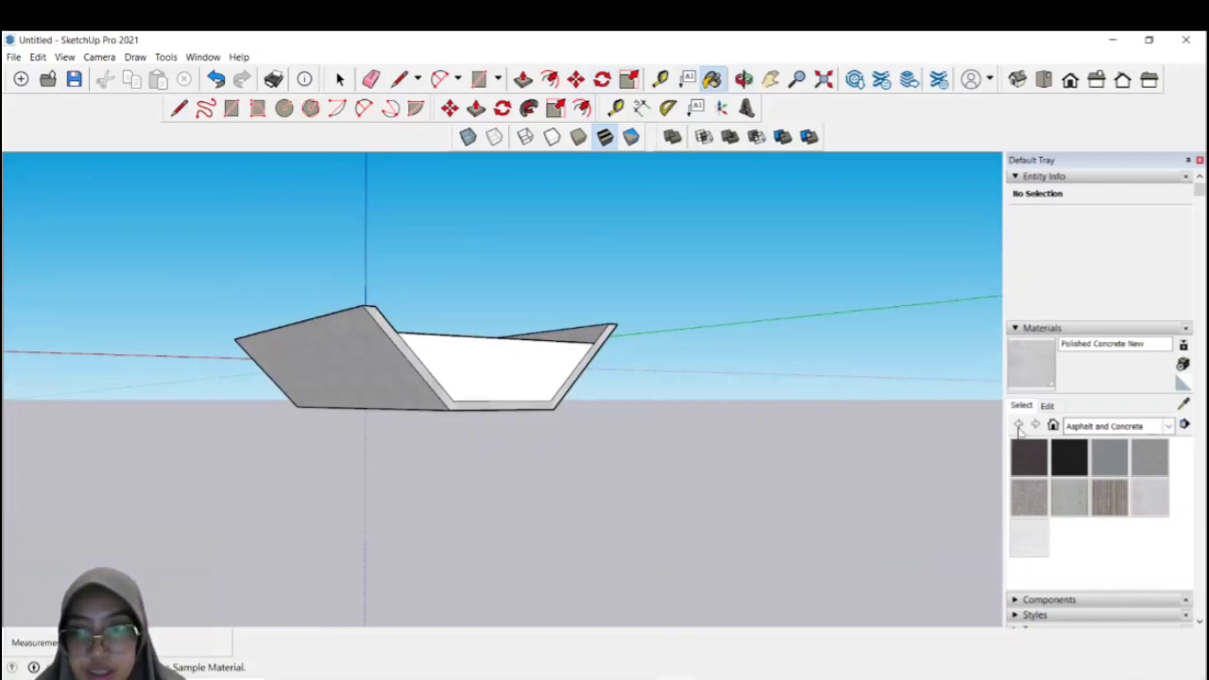
click(1143, 425)
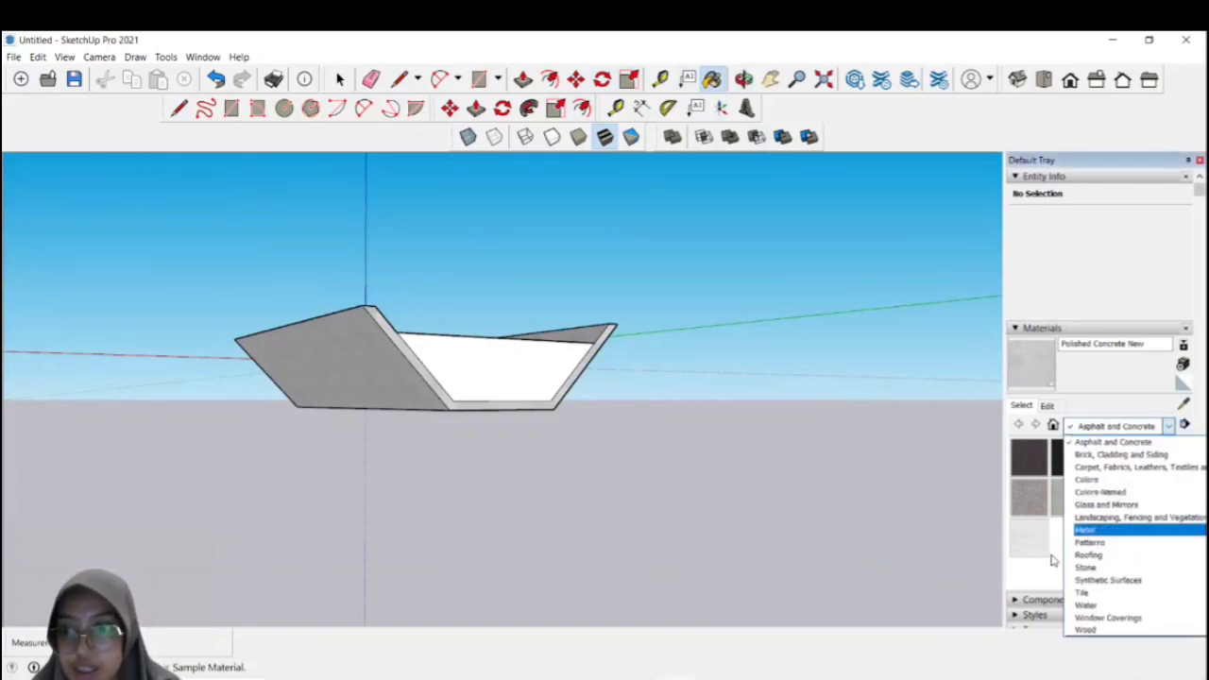
click(1105, 605)
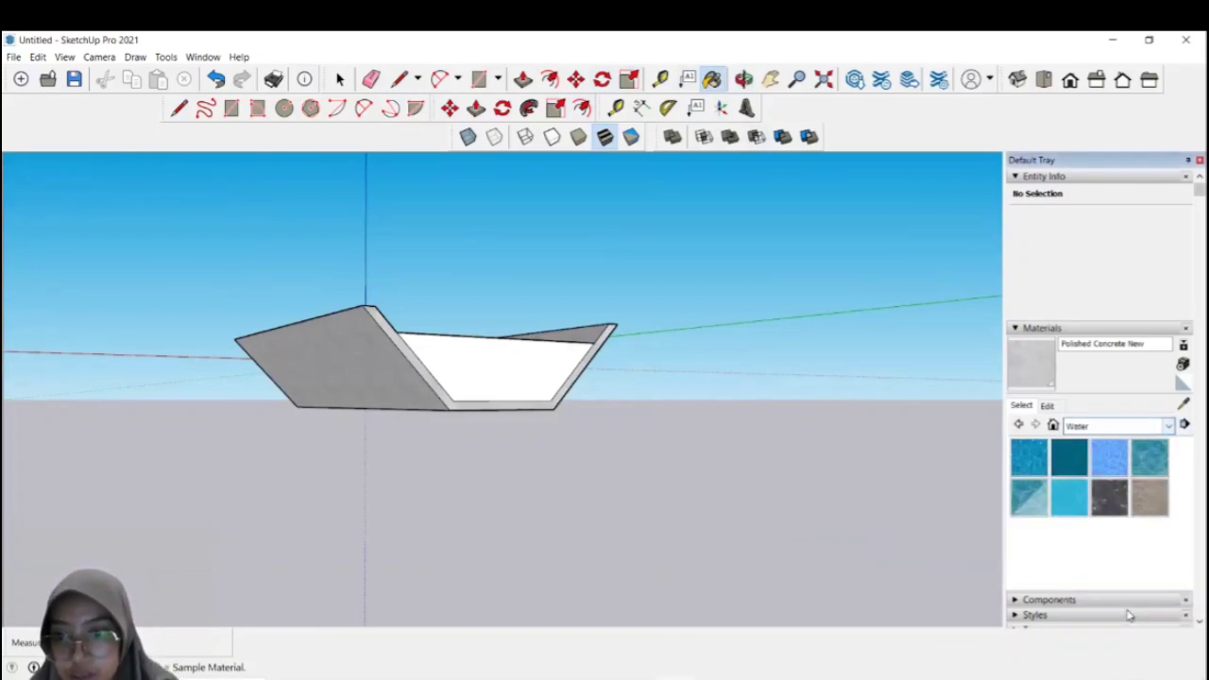
click(1147, 502)
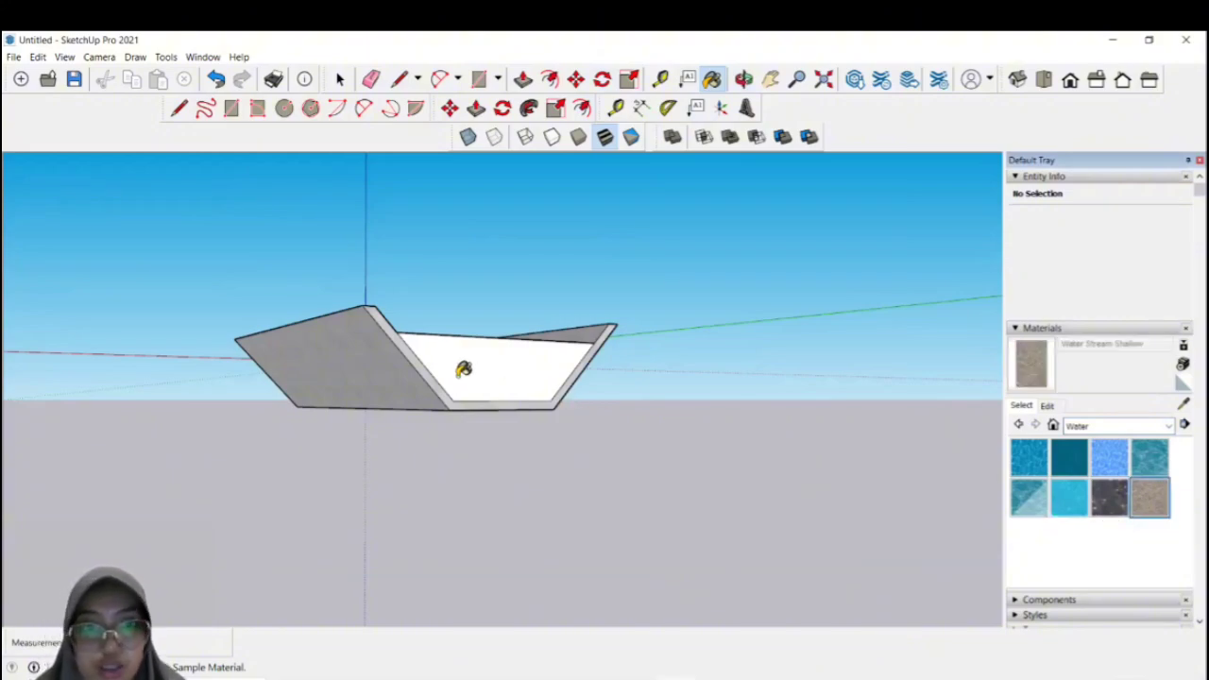
click(463, 369)
click(744, 78)
mouse_move(502, 334)
mouse_down()
mouse_move(982, 477)
mouse_move(1123, 494)
mouse_move(1188, 482)
mouse_up()
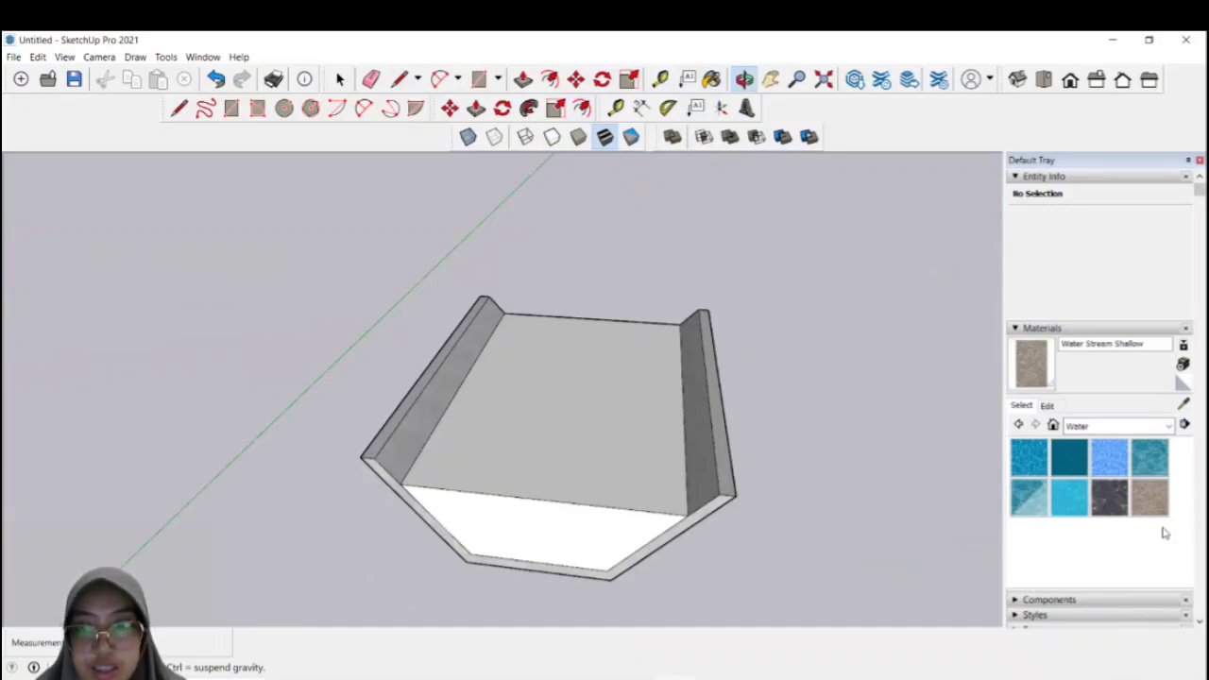
key(b)
click(578, 411)
click(556, 536)
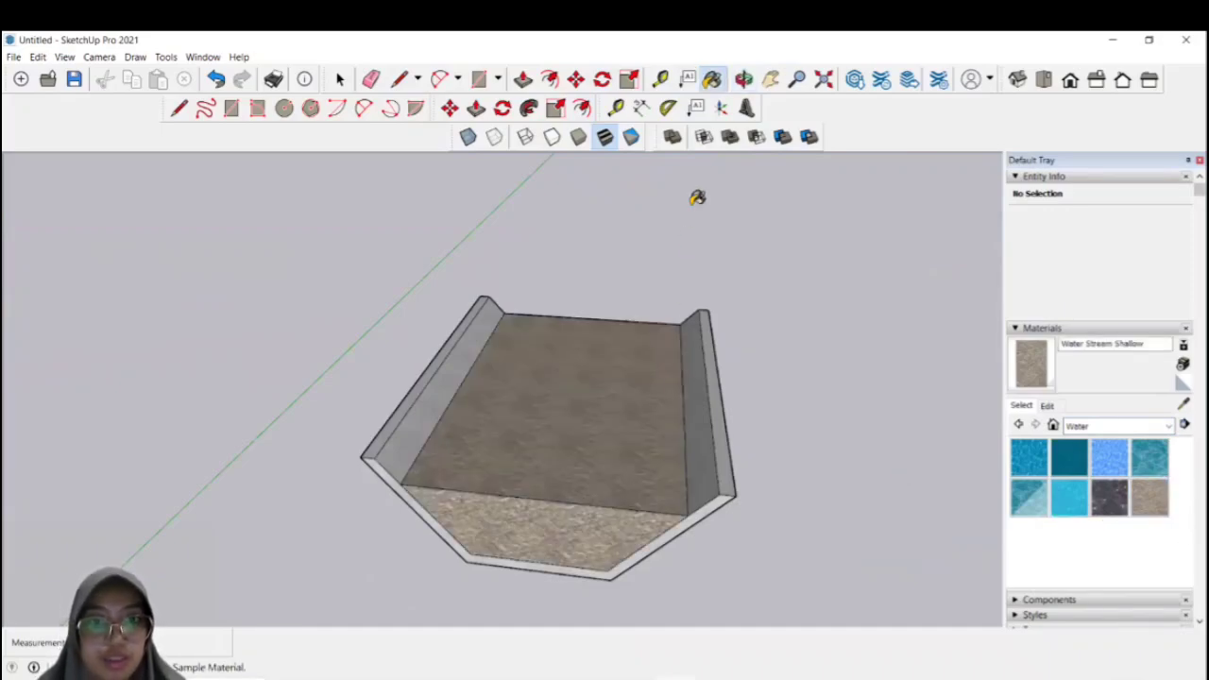
Step: Dimension the channel's inner top width between the two front inner corners, placing the dimension above the channel
click(642, 107)
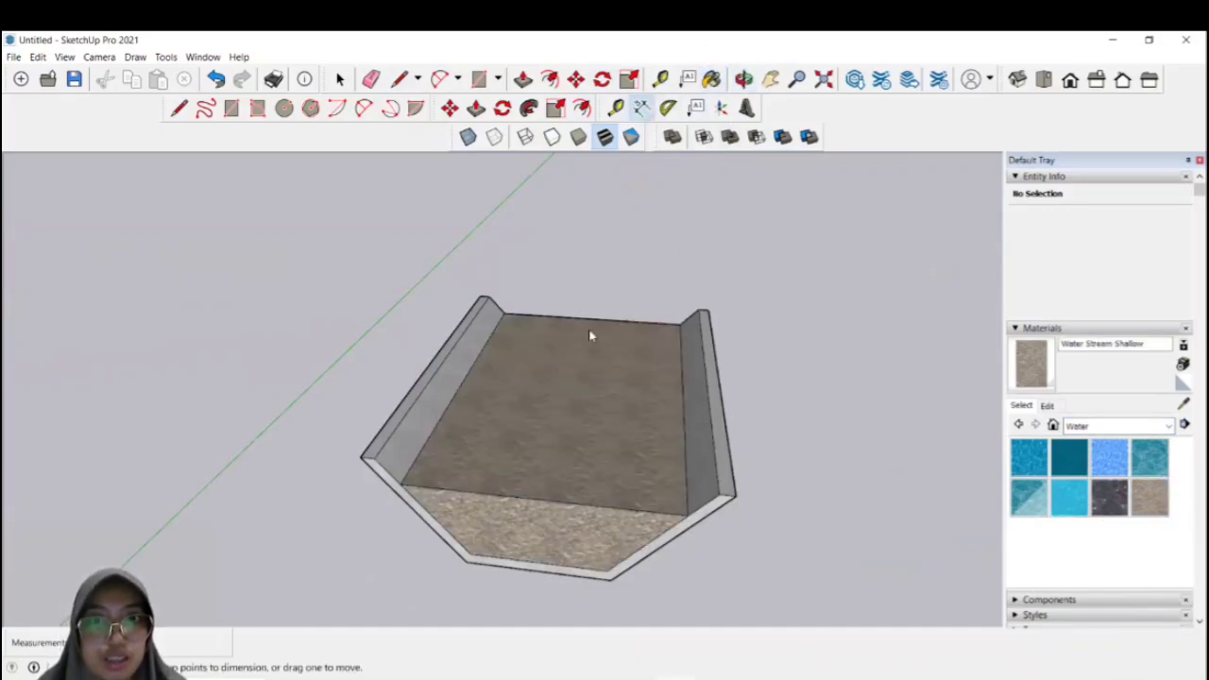
click(373, 460)
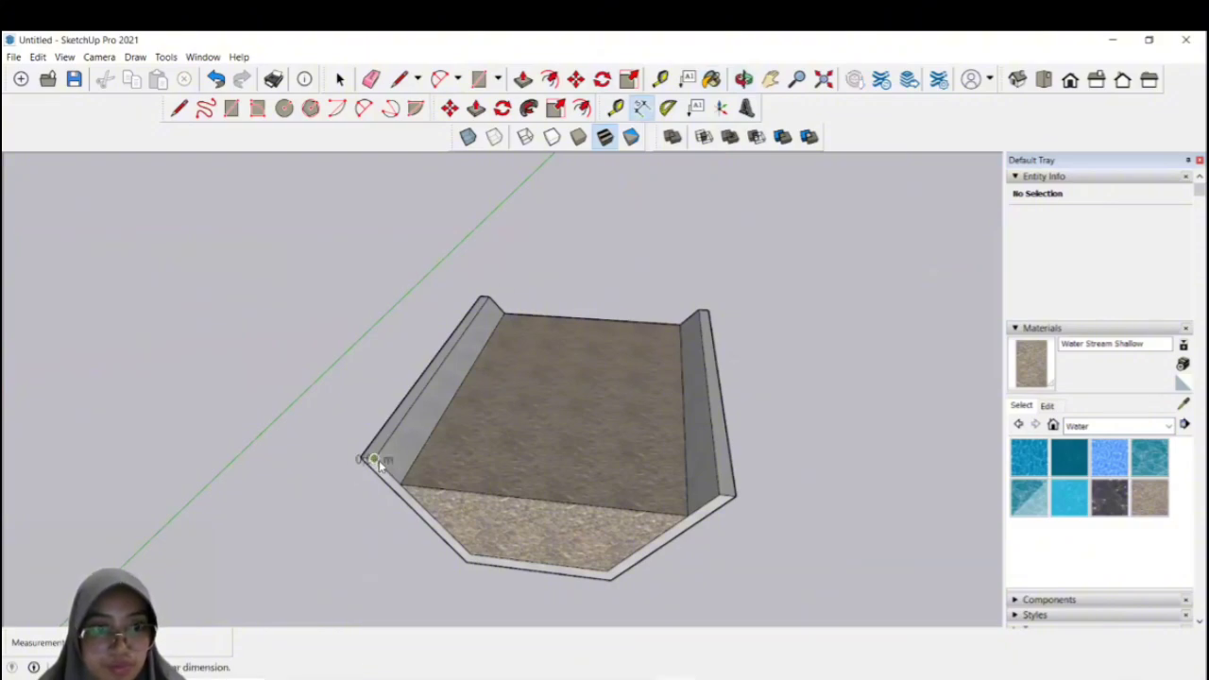
click(723, 494)
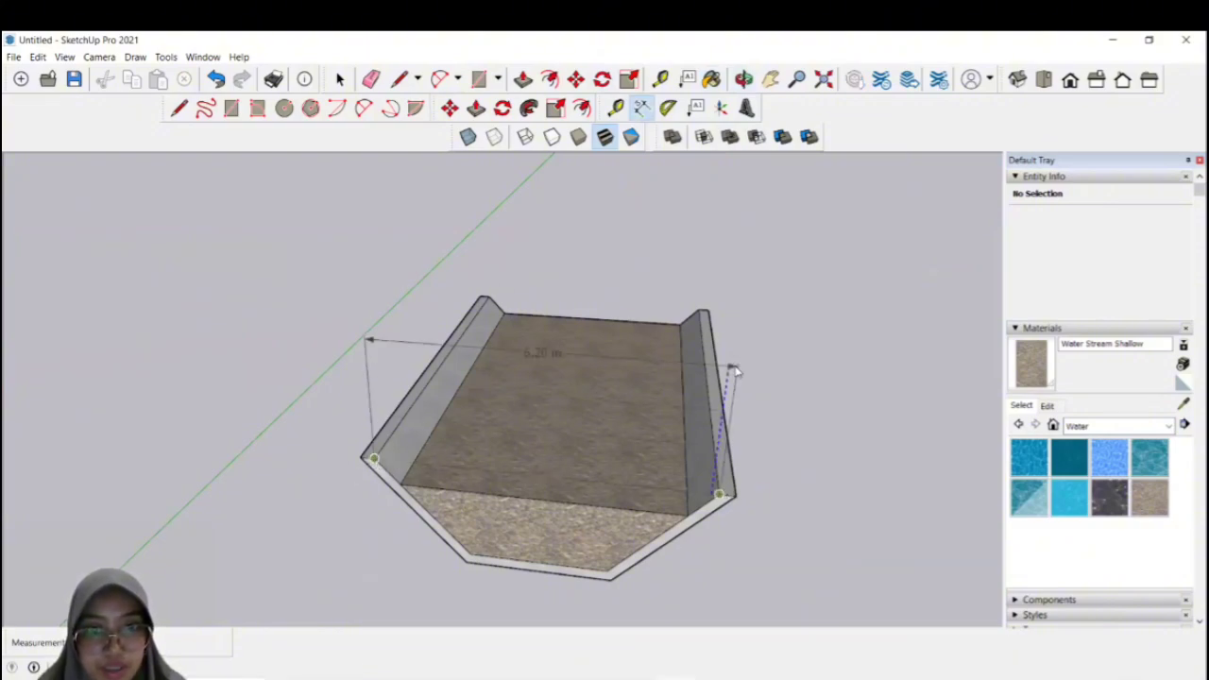
click(740, 398)
Step: Dimension the front's inner bottom width below the channel and the water depth beside its outer slope
click(743, 78)
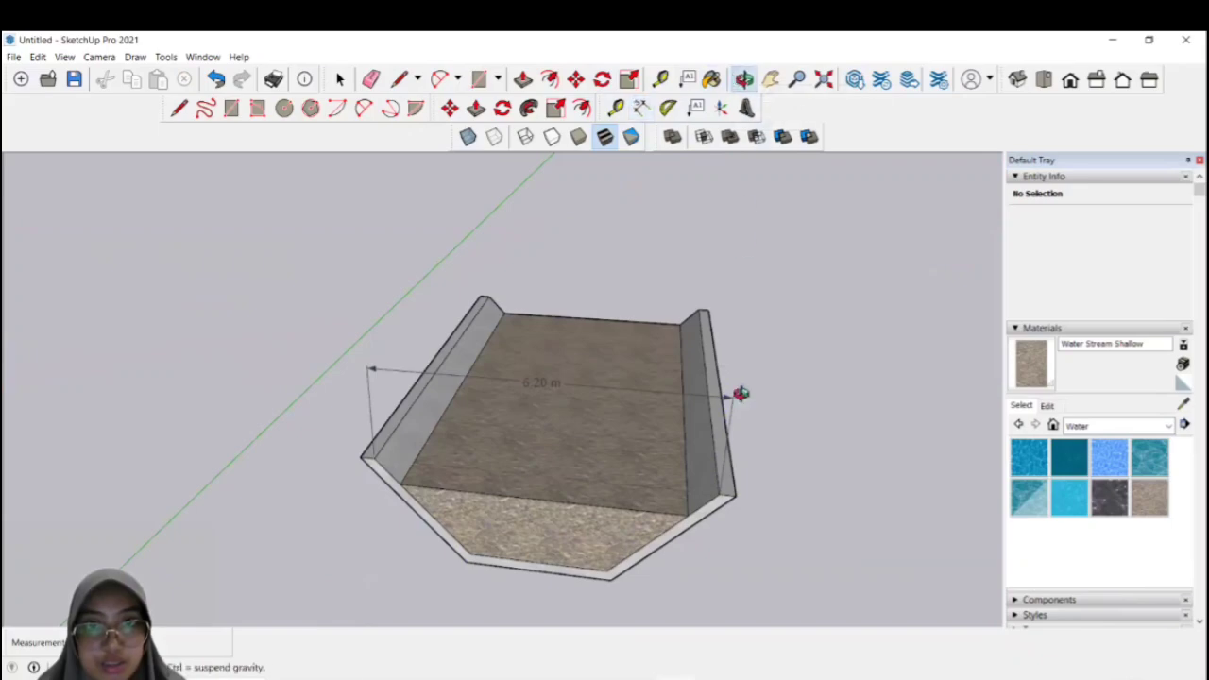
drag(742, 394, 773, 352)
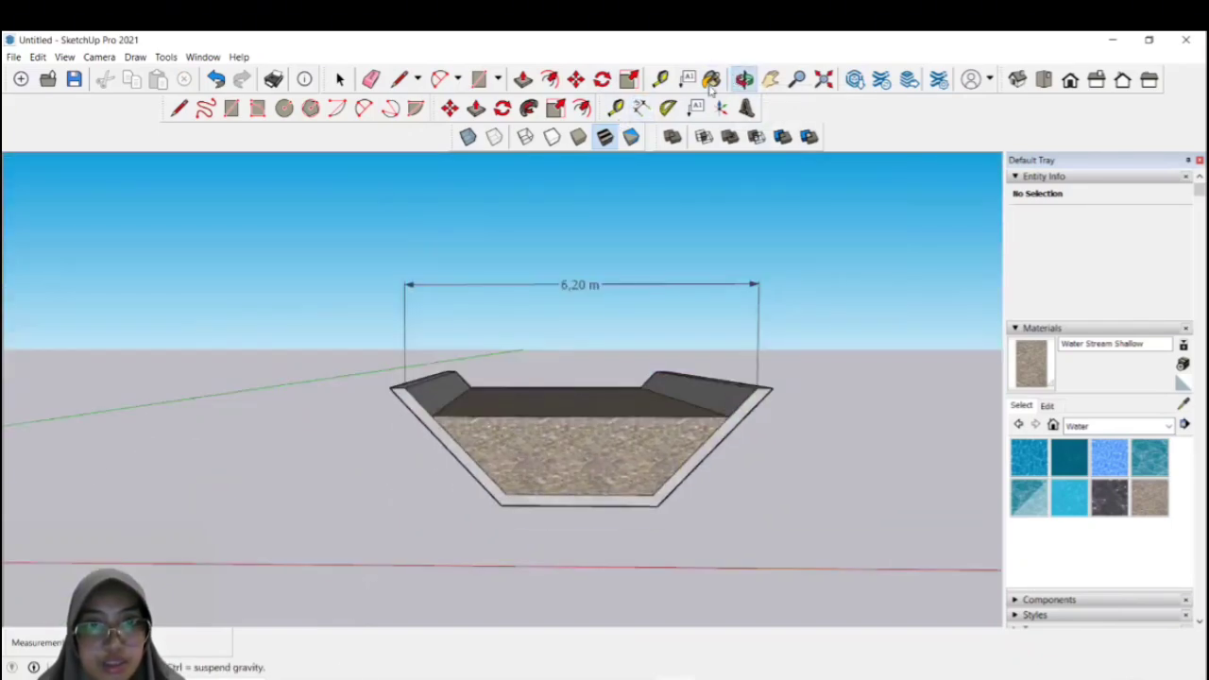
click(642, 108)
click(506, 494)
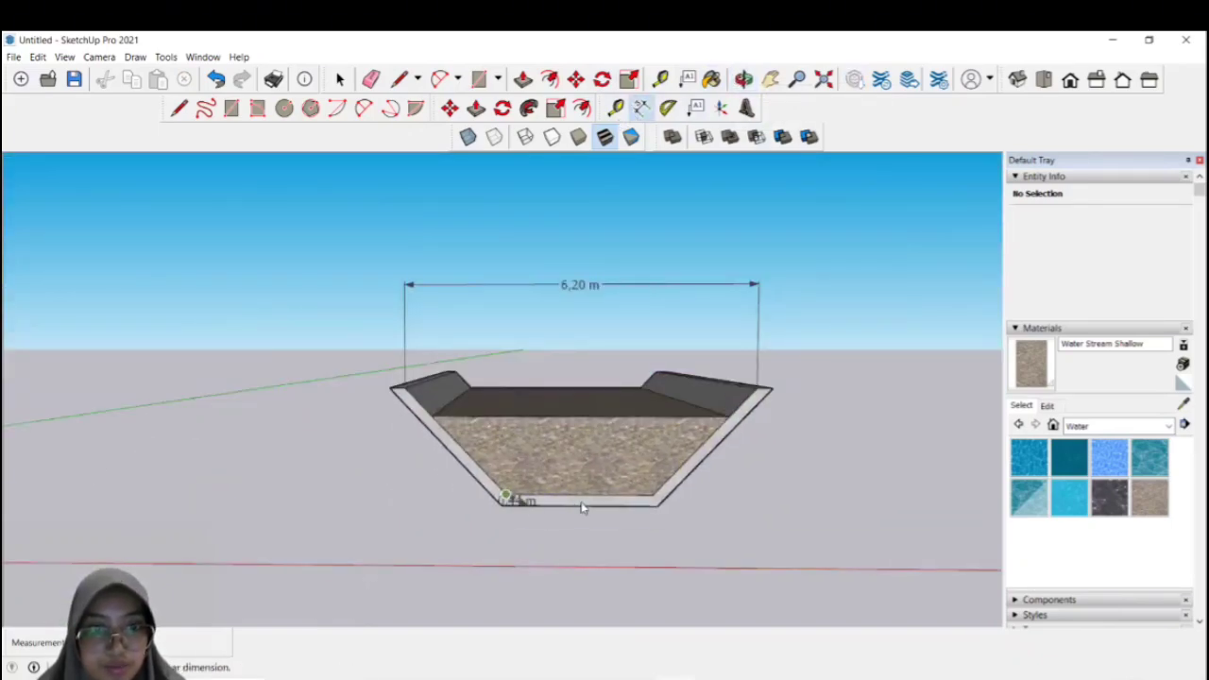
click(653, 495)
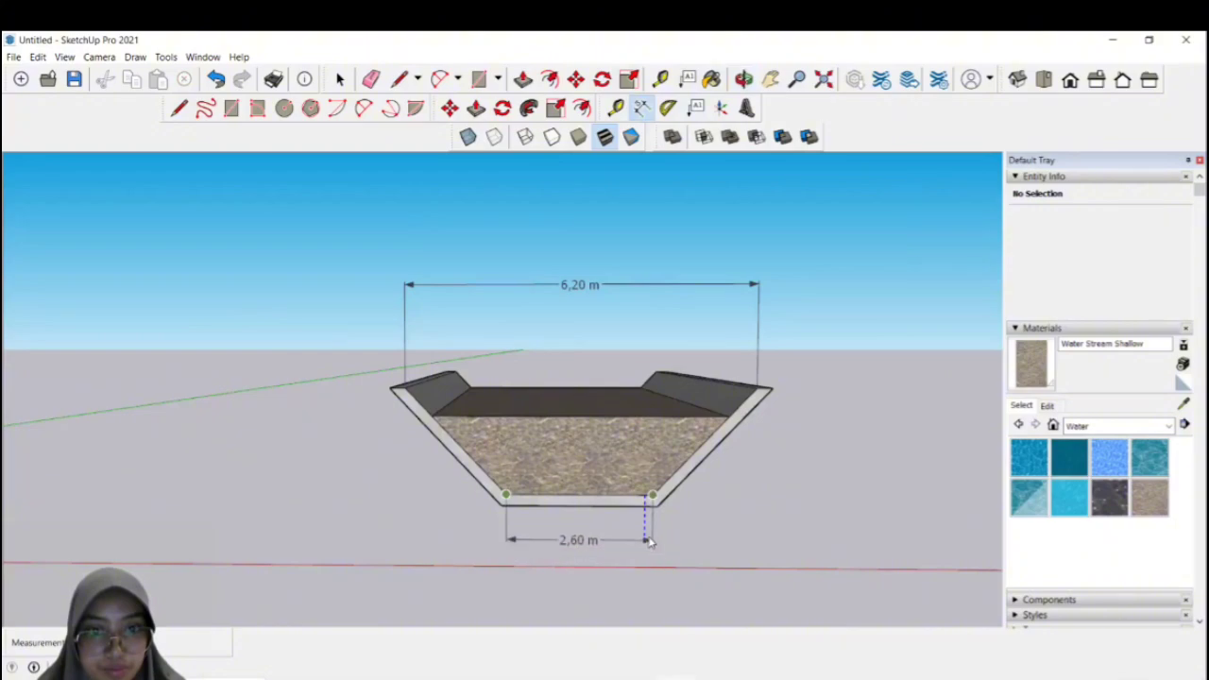
click(648, 539)
click(580, 498)
click(584, 421)
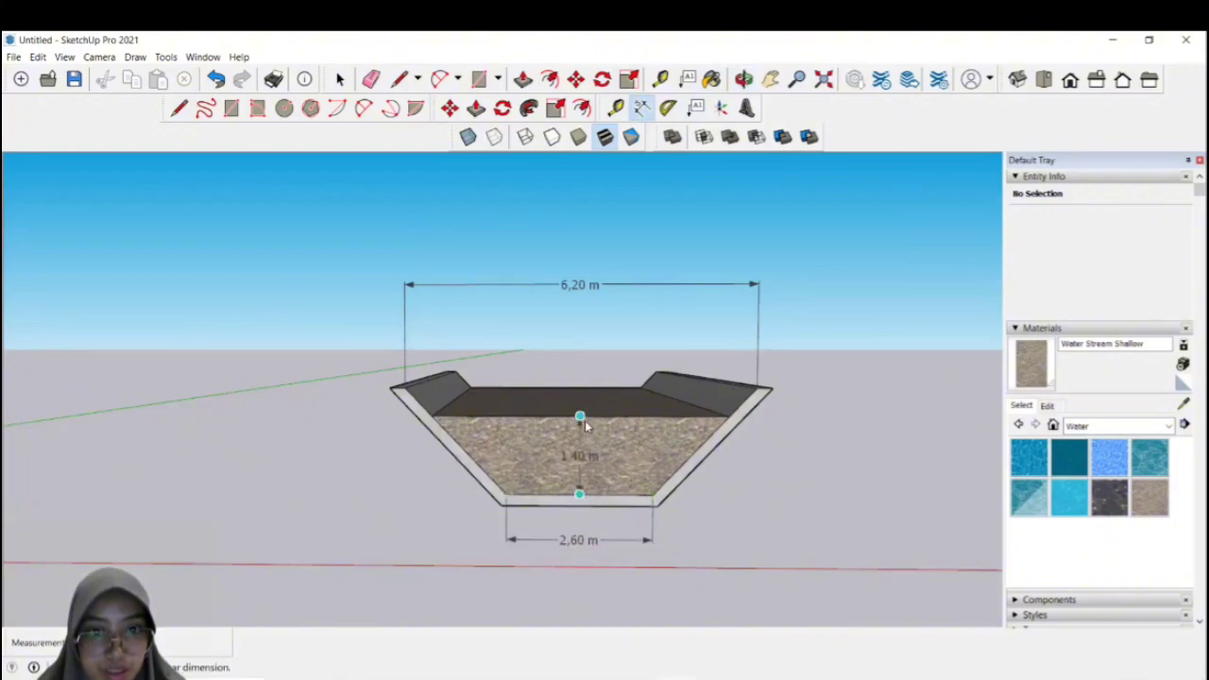
click(832, 457)
Step: Add a leader label reading SALURAN TERBUKA to the channel's front outer top corner beside the top width dimension
click(687, 79)
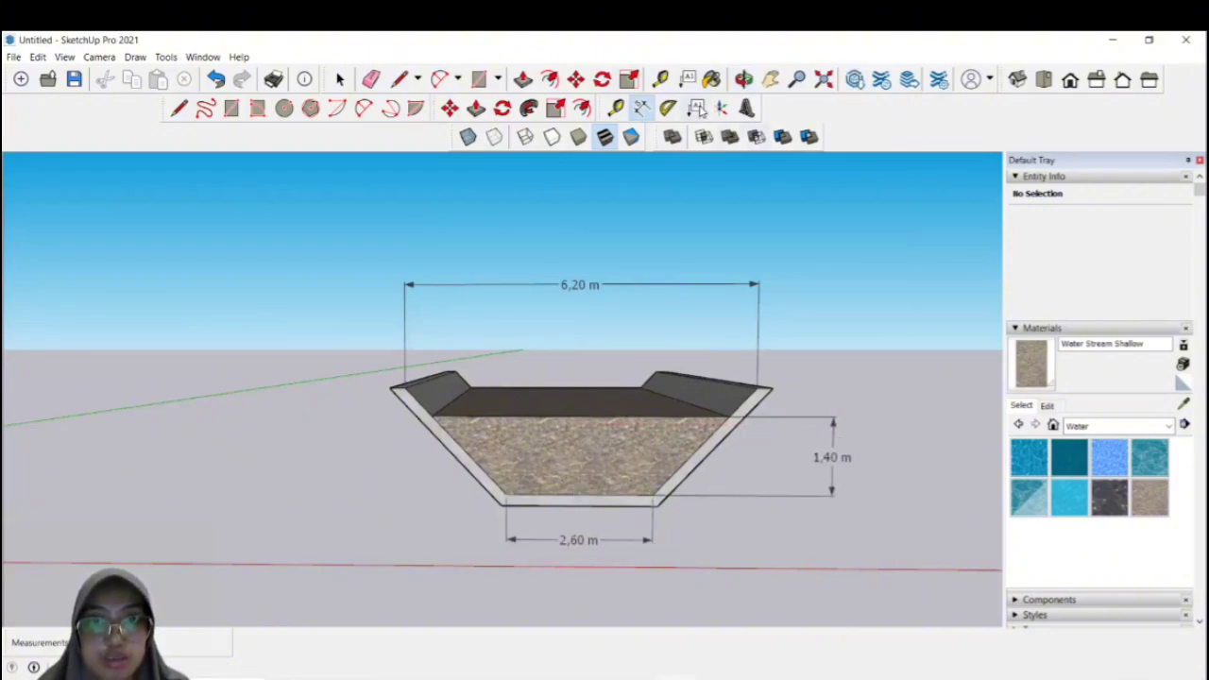
click(772, 388)
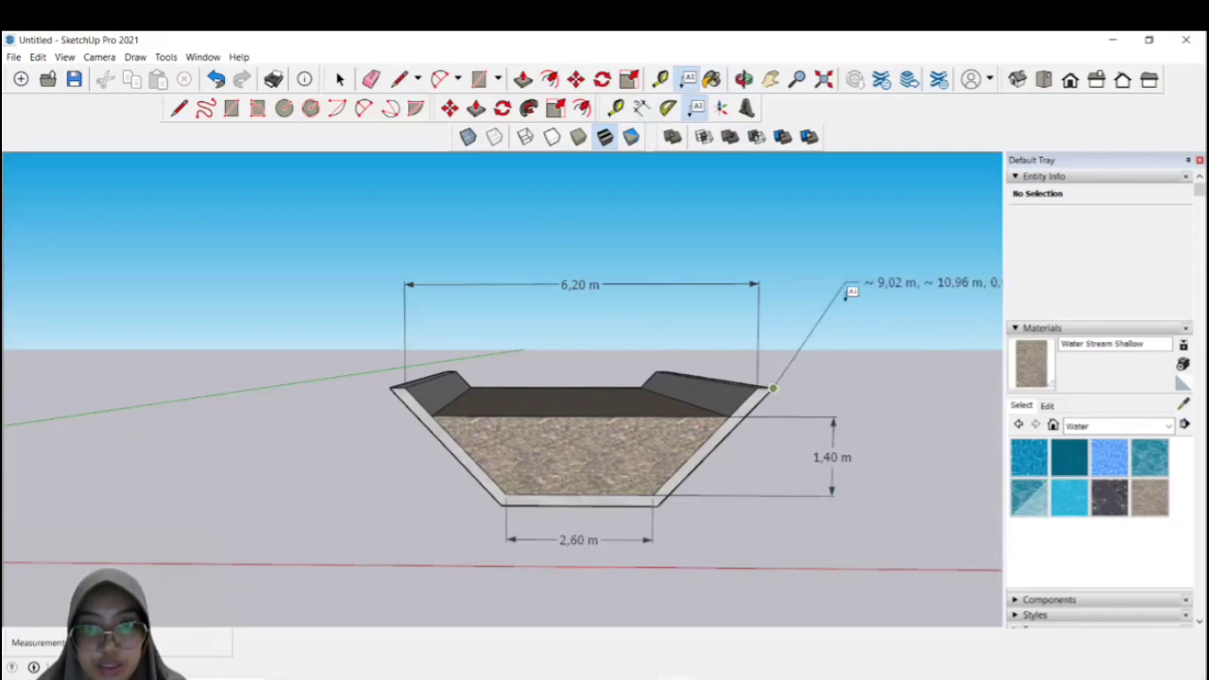
click(850, 300)
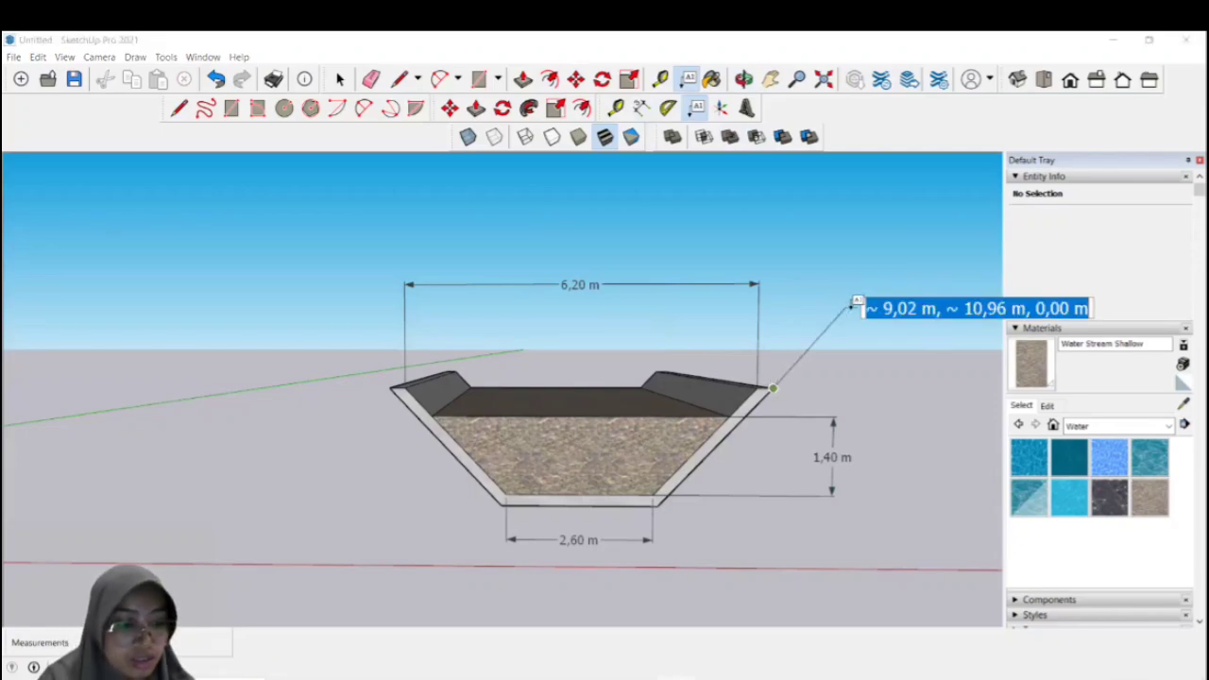
text(SAL)
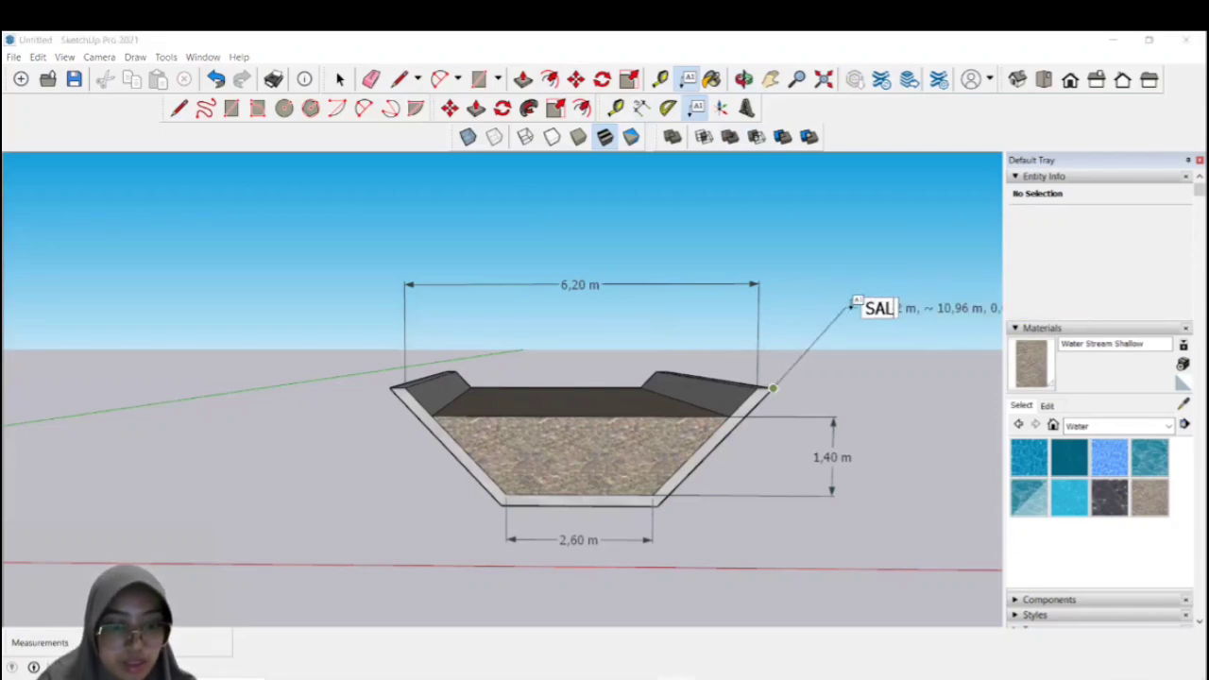
text(URAN TER)
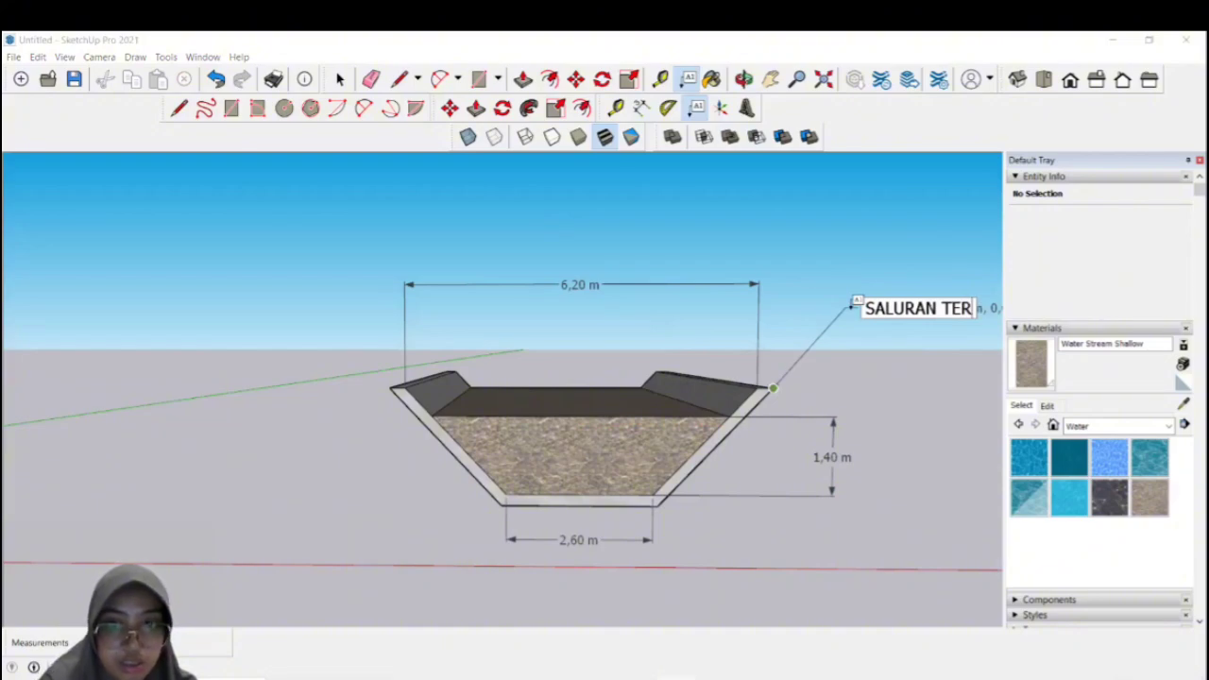
text(BUKA)
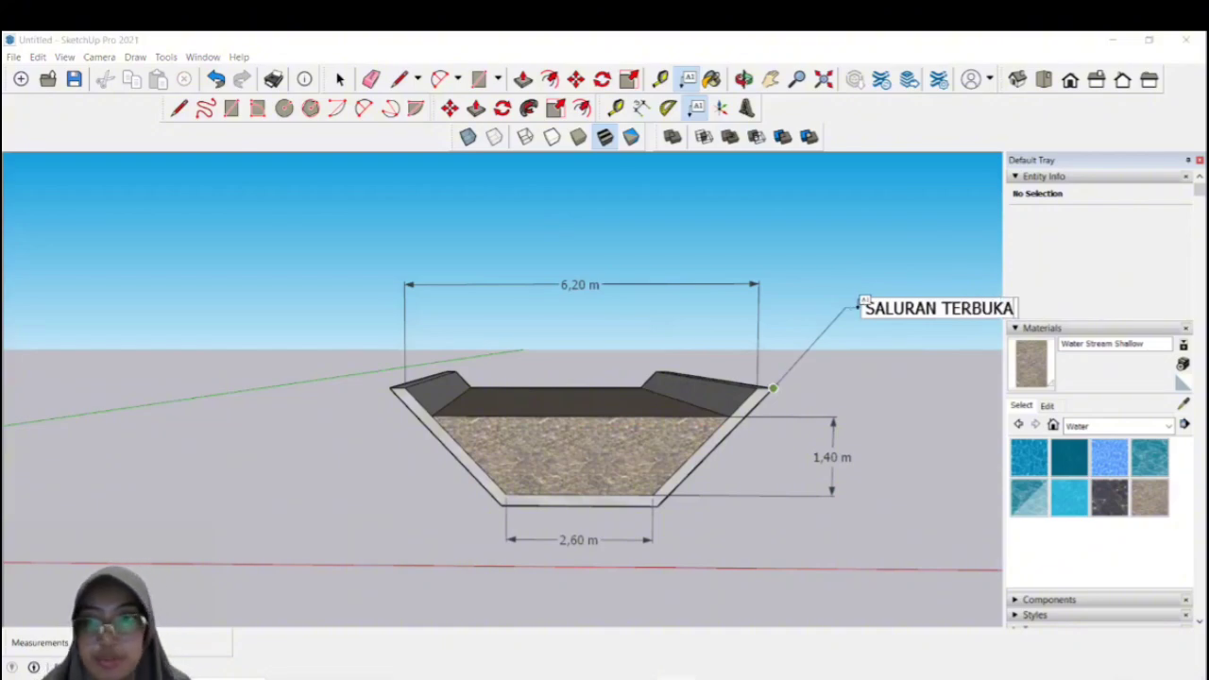
click(877, 251)
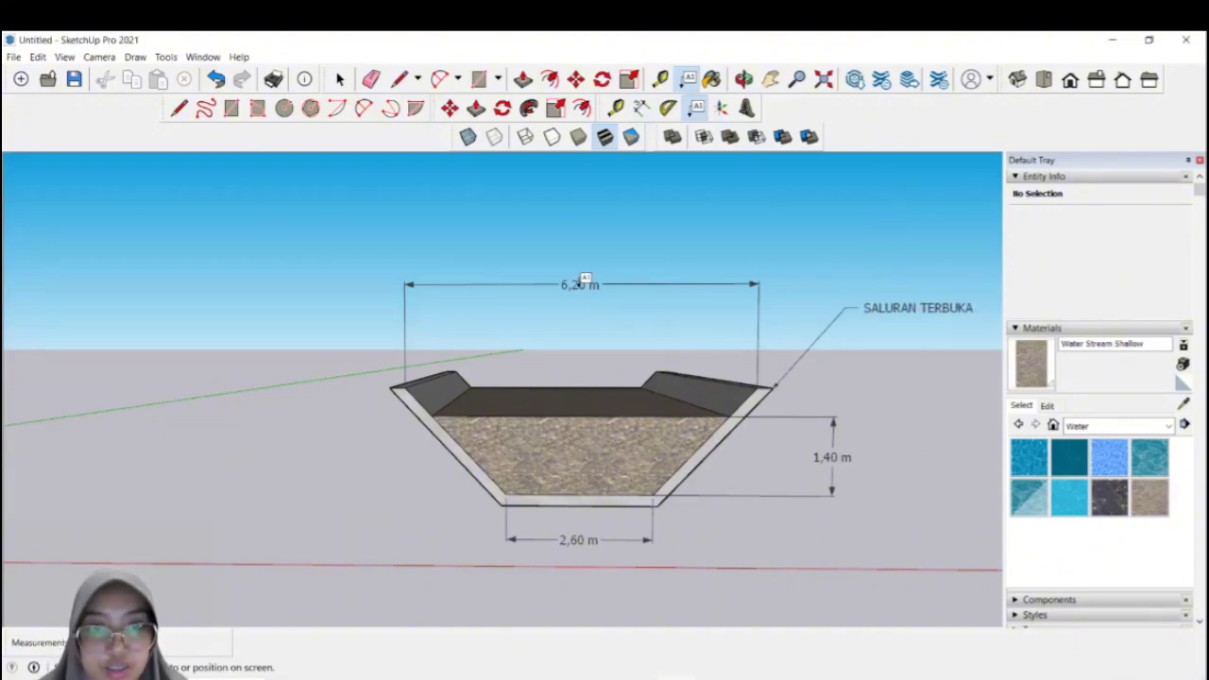
Step: Change the top width dimension's font to Times New Roman
click(340, 79)
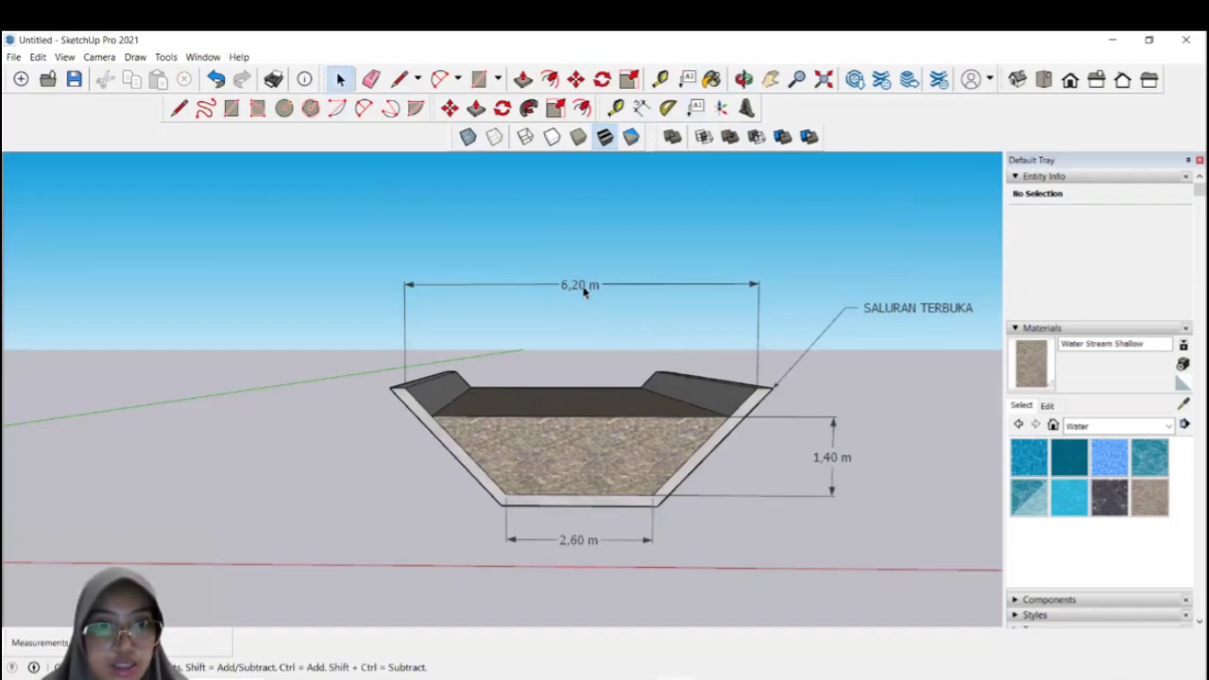
click(584, 288)
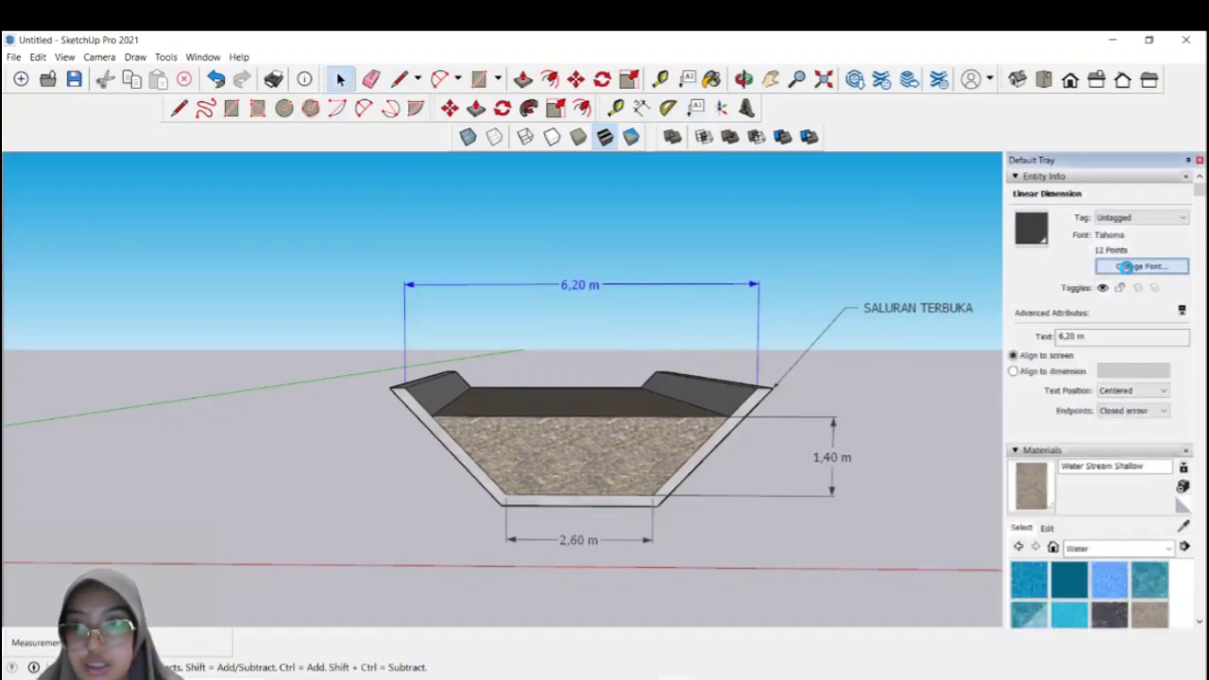
click(1139, 267)
text(Ti)
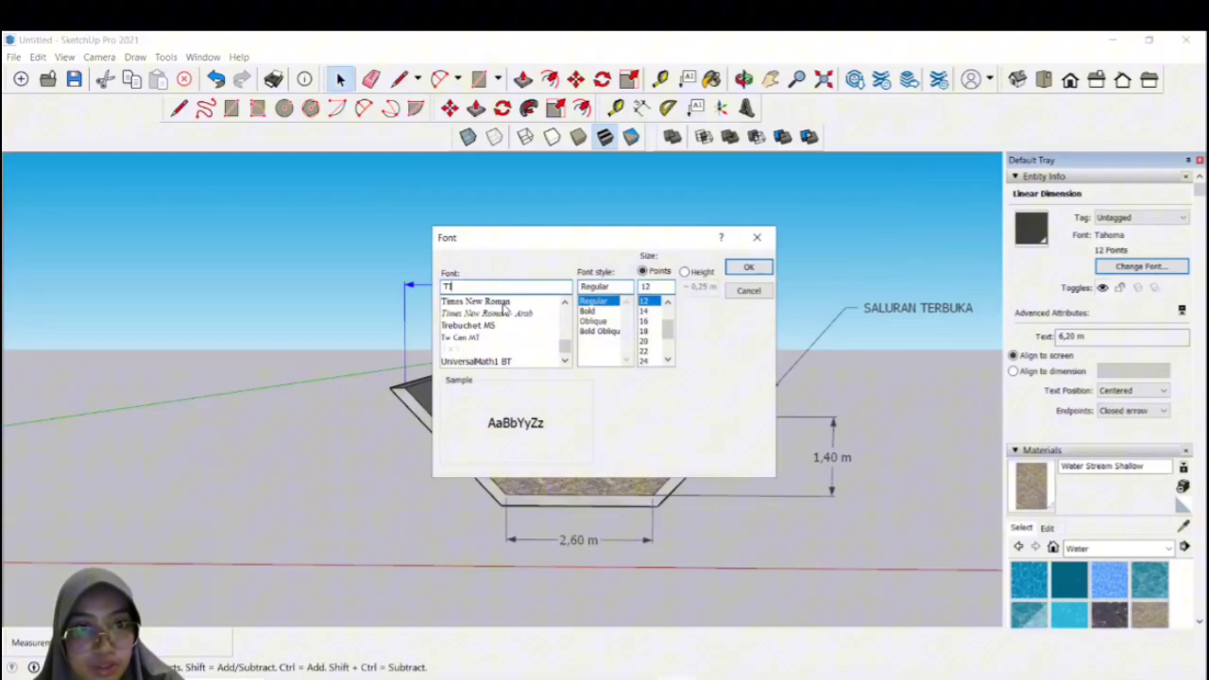
click(501, 303)
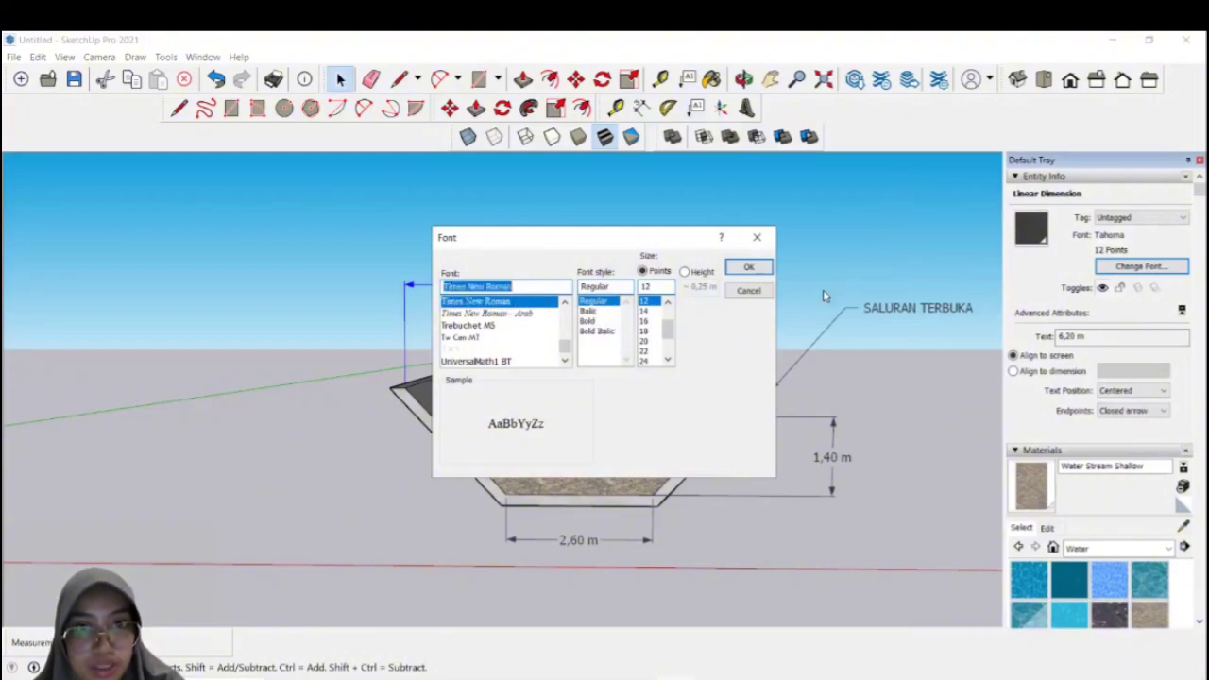
click(748, 267)
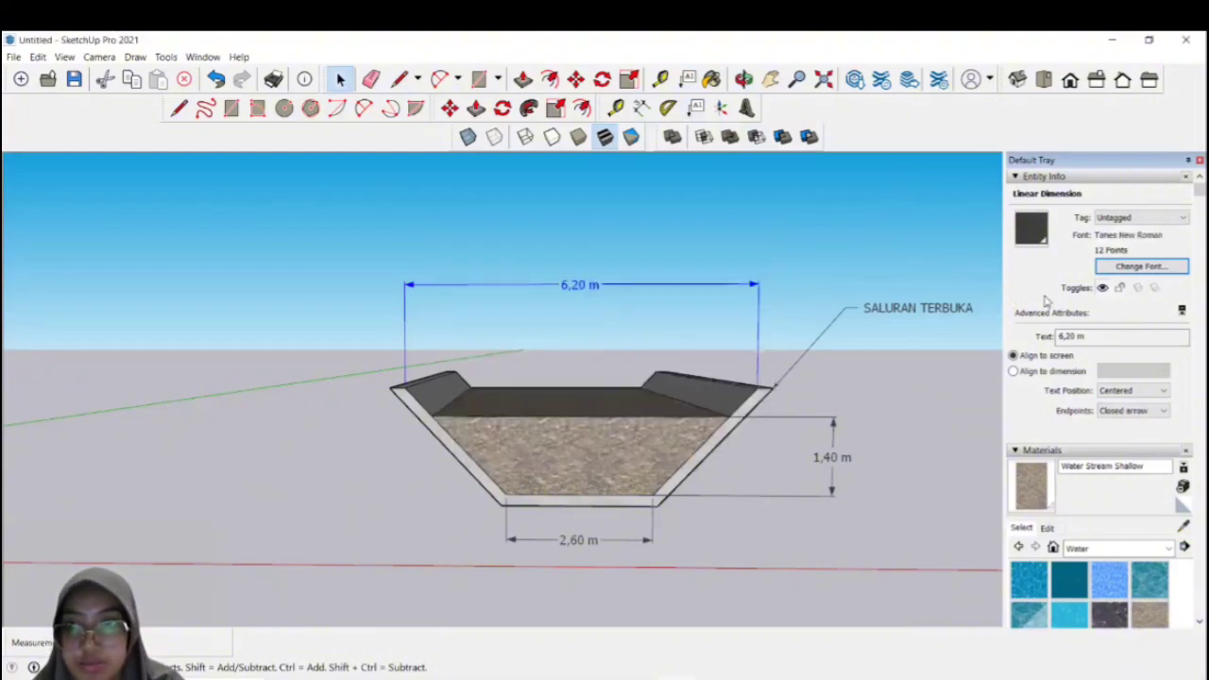
Step: Align the top width dimension's text to the dimension as Centered, keep its position Centered, and set Slash endpoints
click(1013, 370)
click(1133, 390)
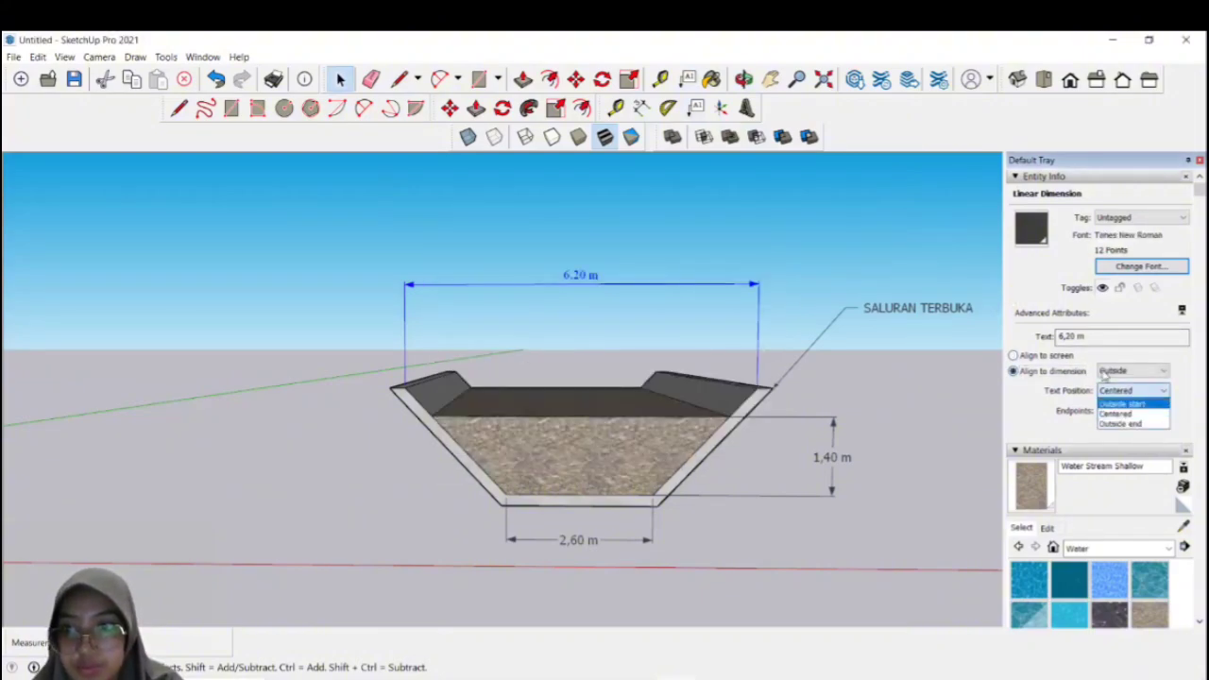
click(1114, 413)
click(1116, 372)
click(1117, 393)
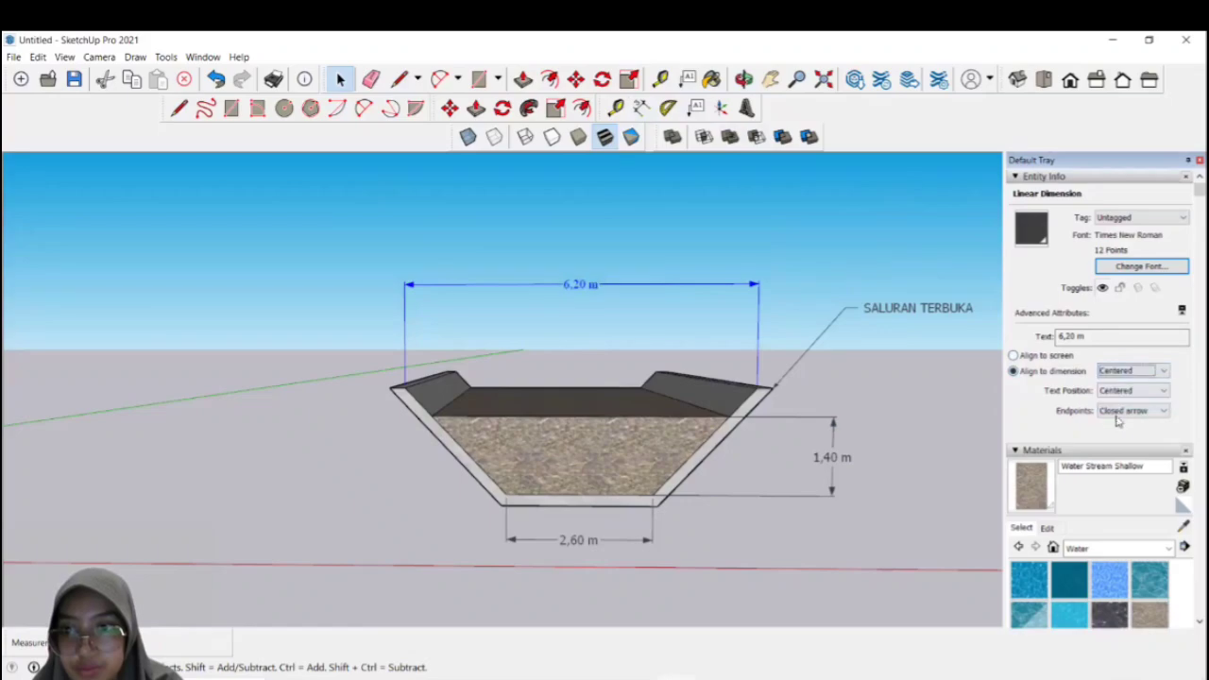
click(1120, 412)
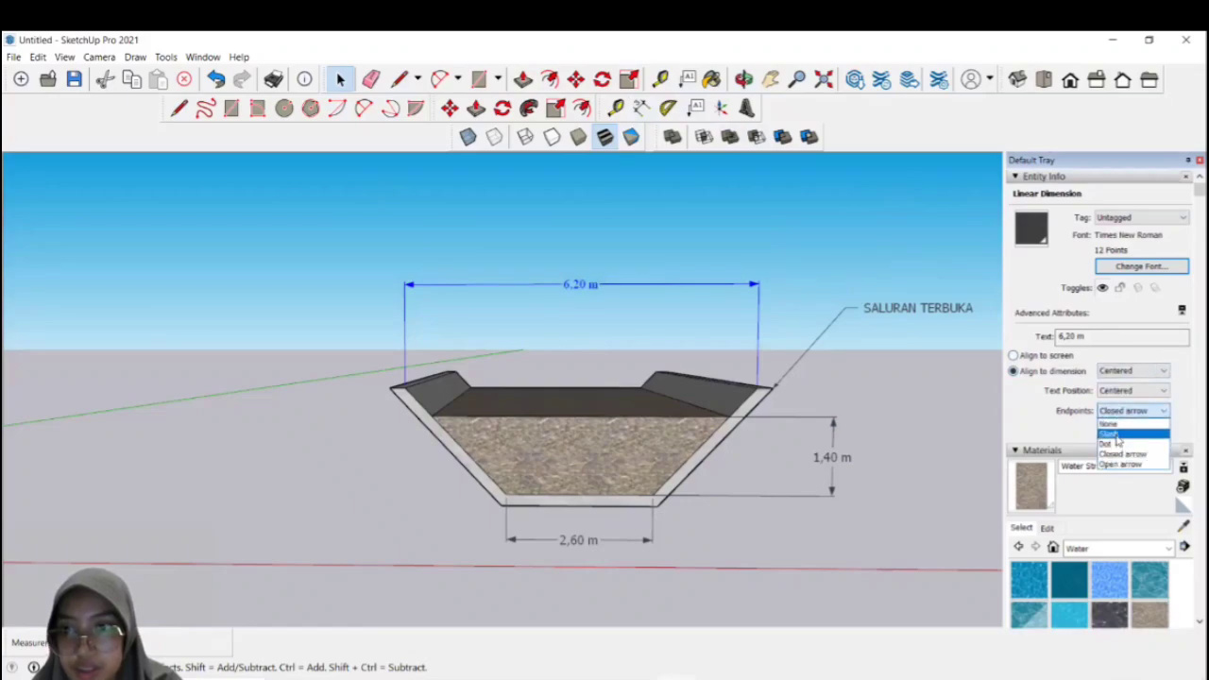
click(1116, 434)
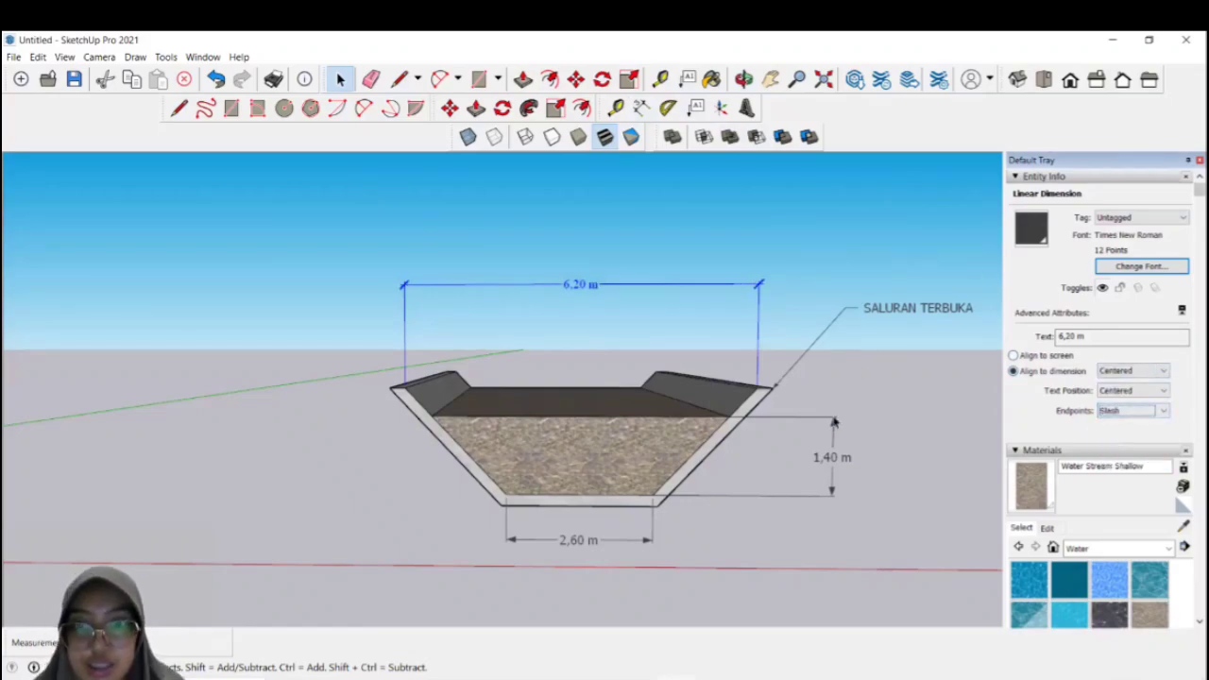
Step: Change the water depth dimension's font to Times New Roman
click(831, 460)
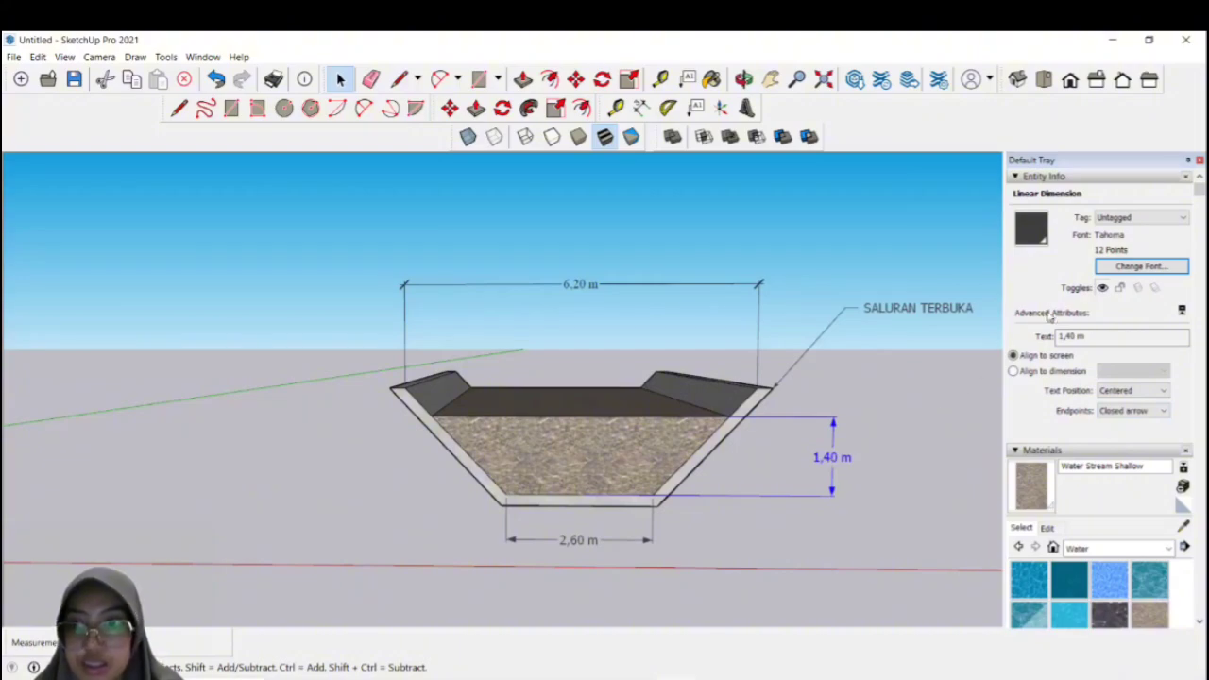
click(1103, 268)
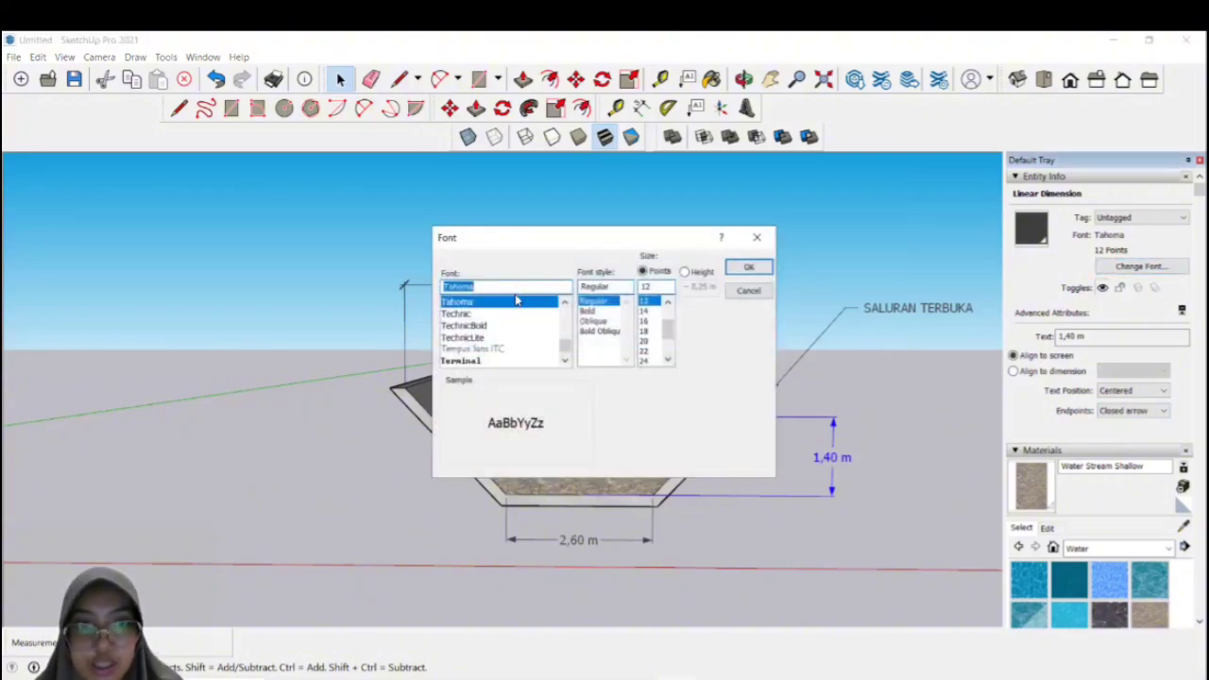
text(ti)
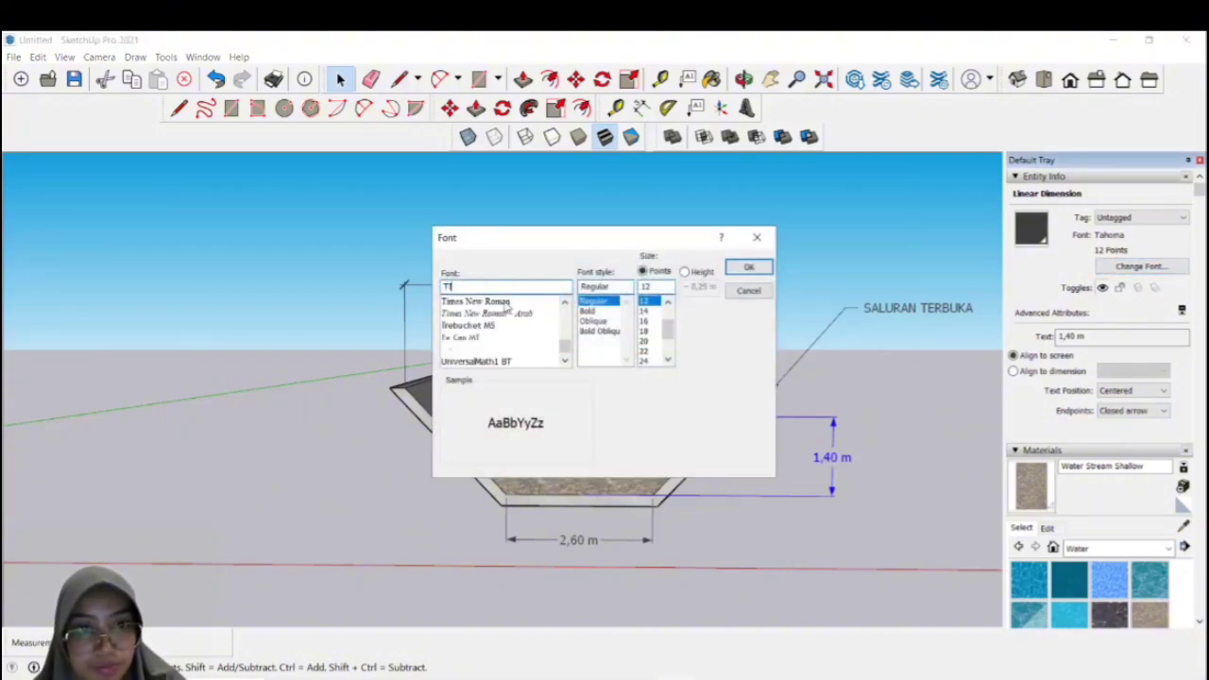
click(505, 303)
click(747, 268)
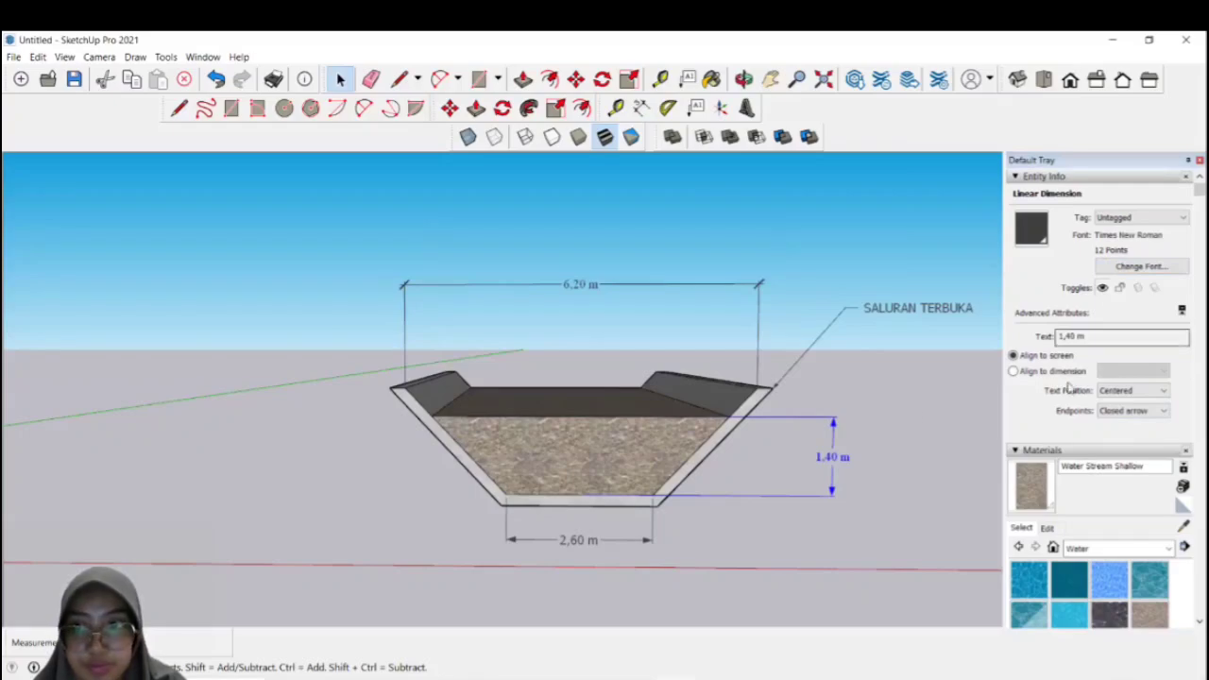
Step: Align the water depth dimension's text to the dimension as Centered and set its endpoints to Slash
click(1013, 371)
click(1133, 371)
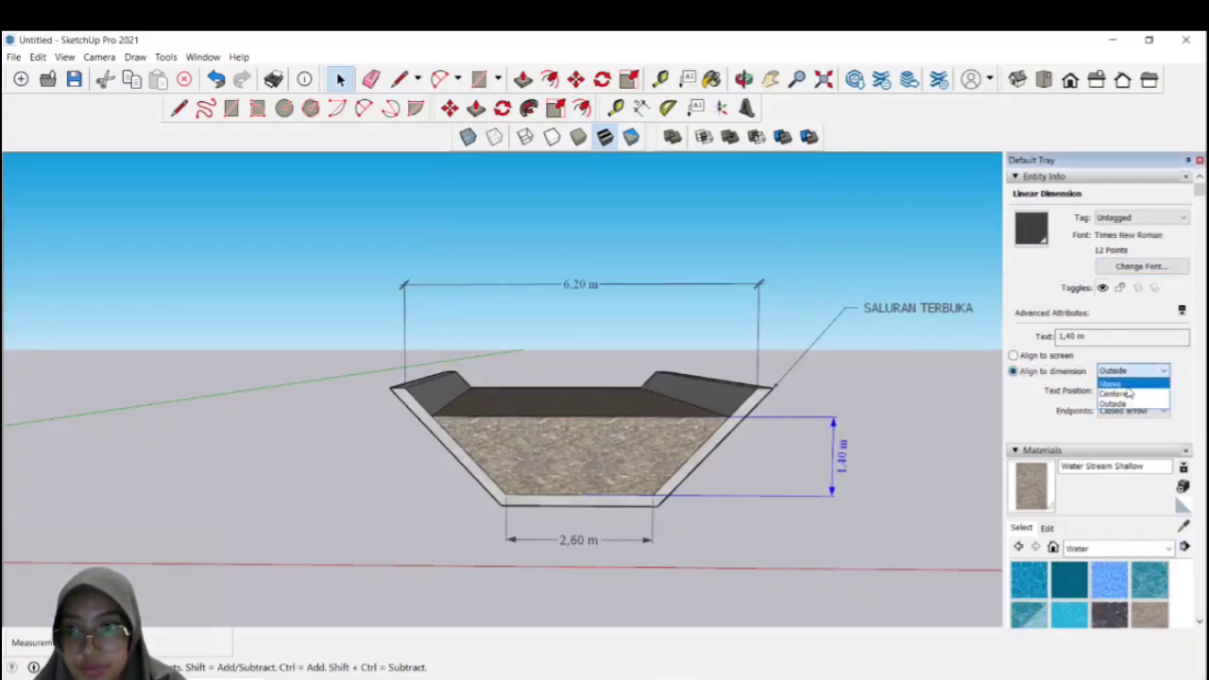
click(1131, 402)
click(1131, 410)
click(1119, 430)
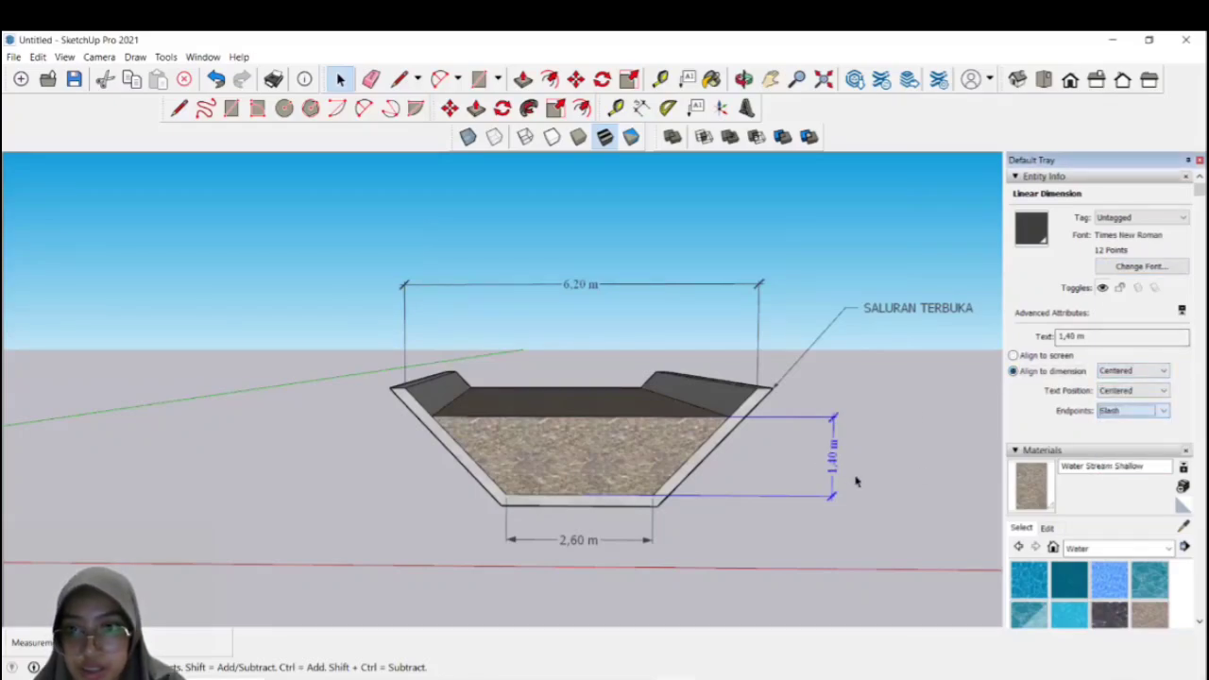
Step: Change the font of the inner bottom width dimension below the channel to Times New Roman
click(636, 545)
click(631, 541)
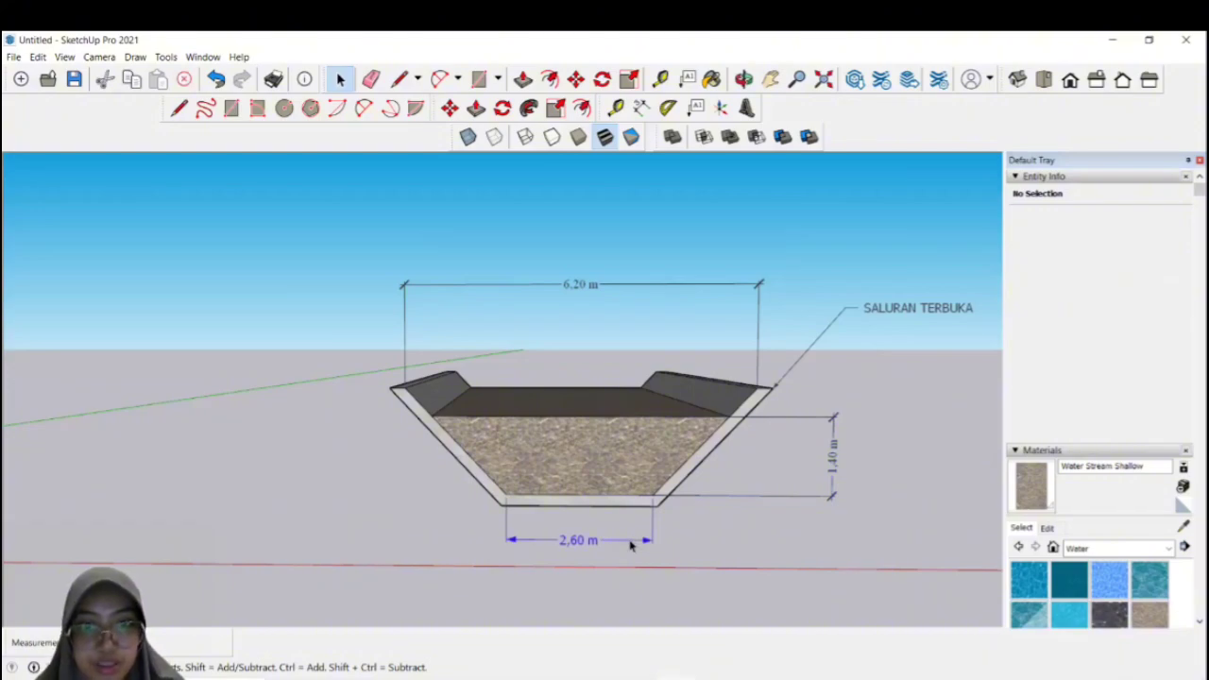
click(1141, 267)
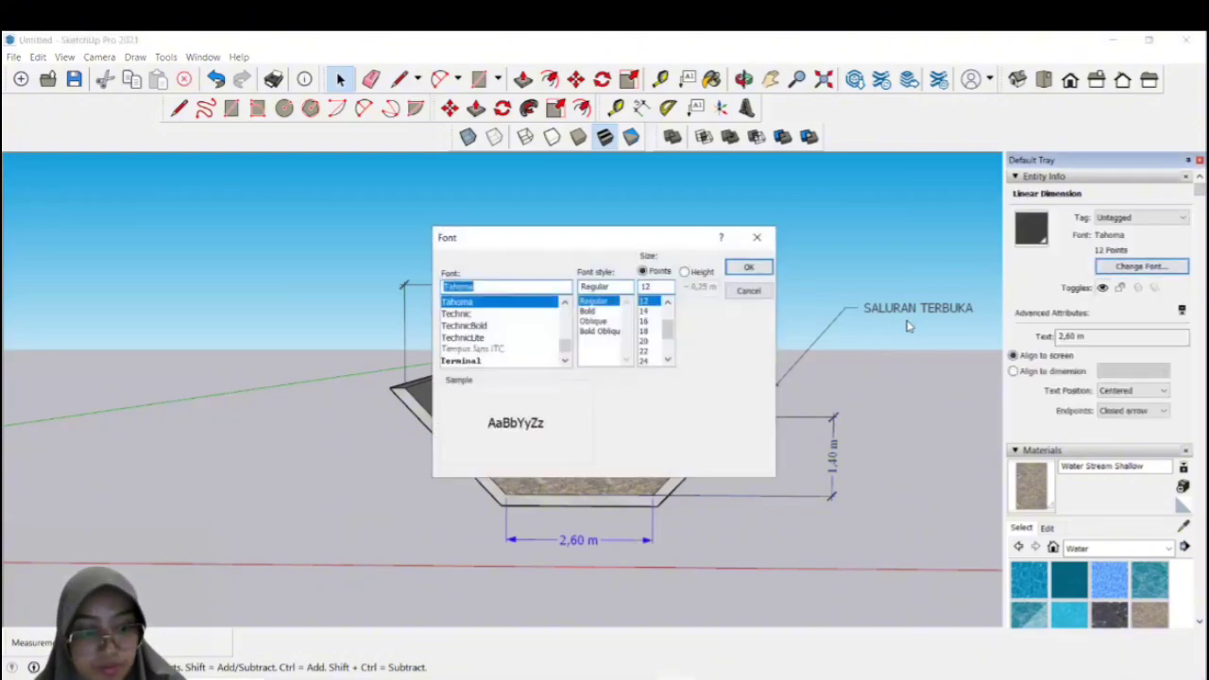
text(Tim)
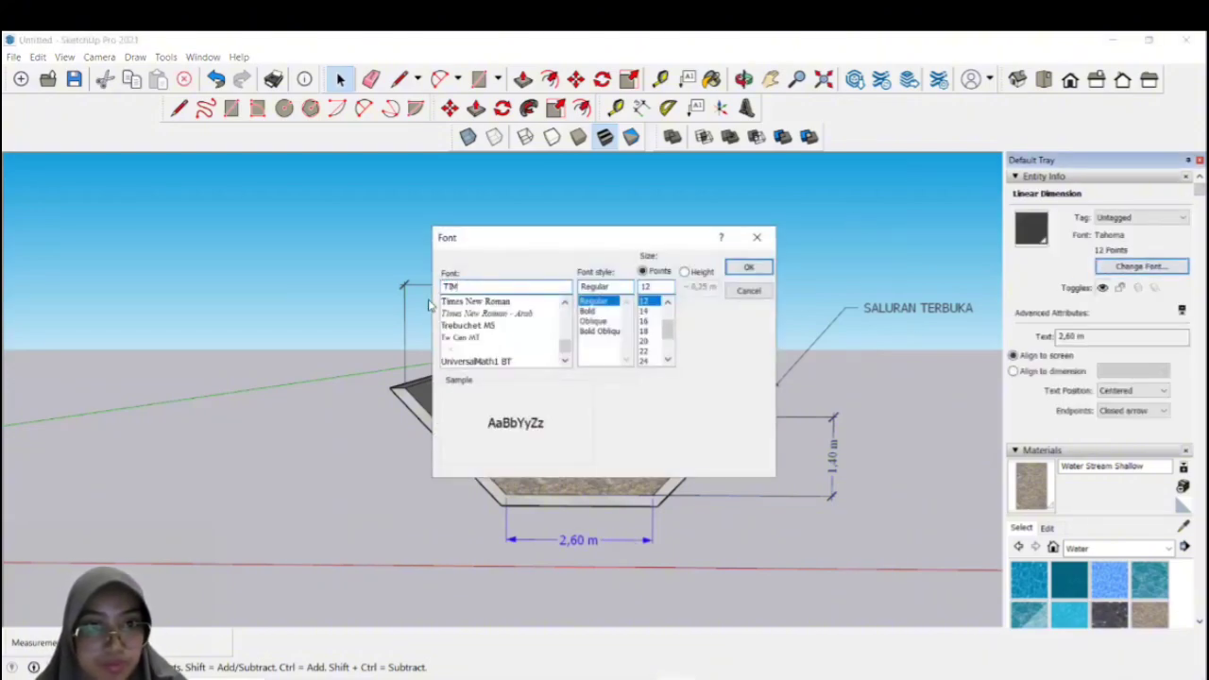
click(472, 302)
click(748, 267)
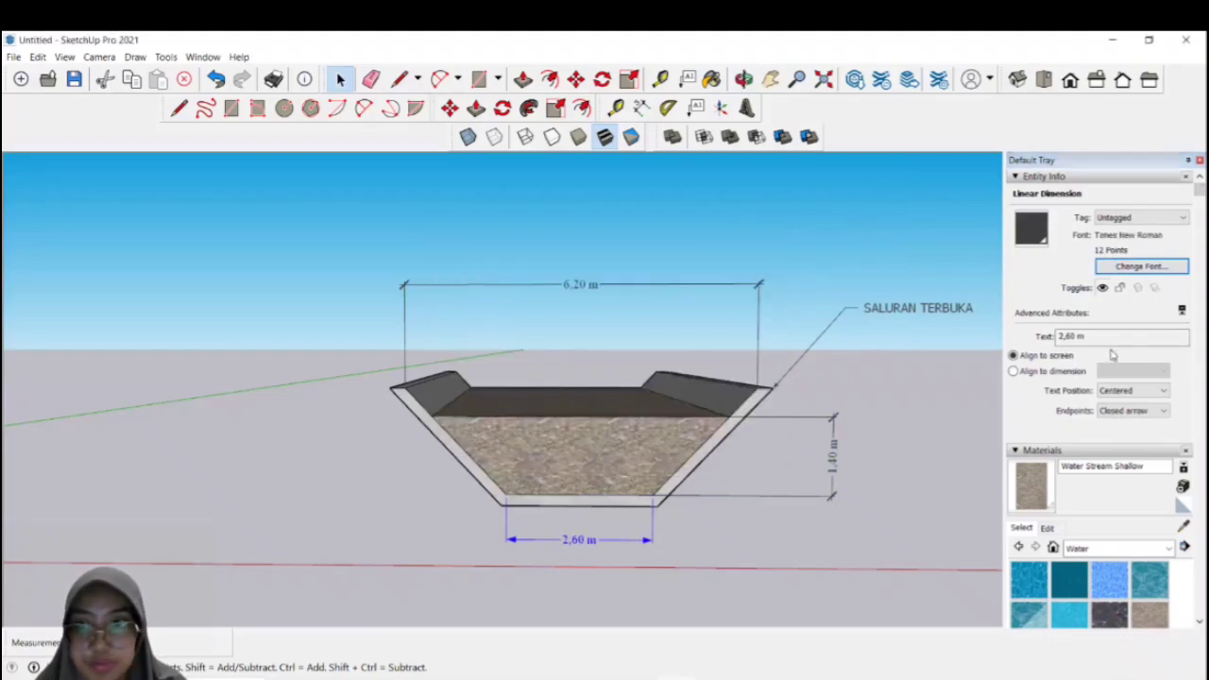
Step: Align the bottom width dimension's text to the dimension as Centered and set its endpoints to Slash
click(1013, 371)
click(1133, 370)
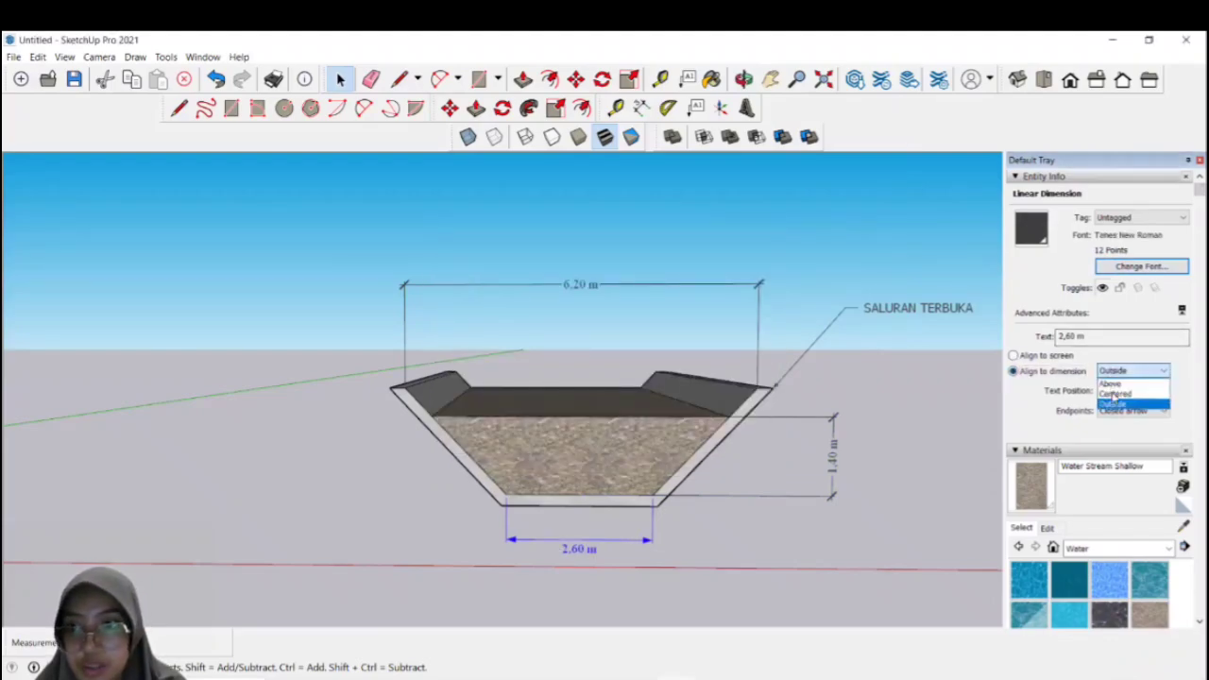
click(1114, 394)
click(1116, 413)
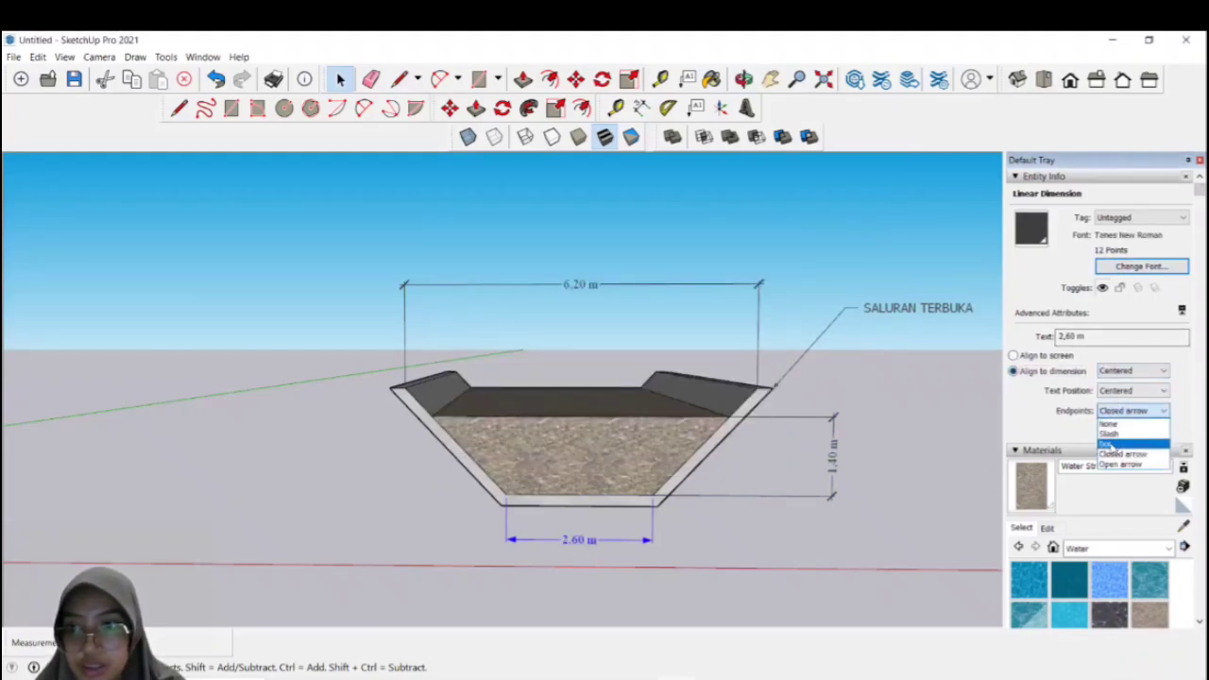
click(1109, 444)
Step: Change the SALURAN TERBUKA label's font to Times New Roman and clear the selection
click(897, 311)
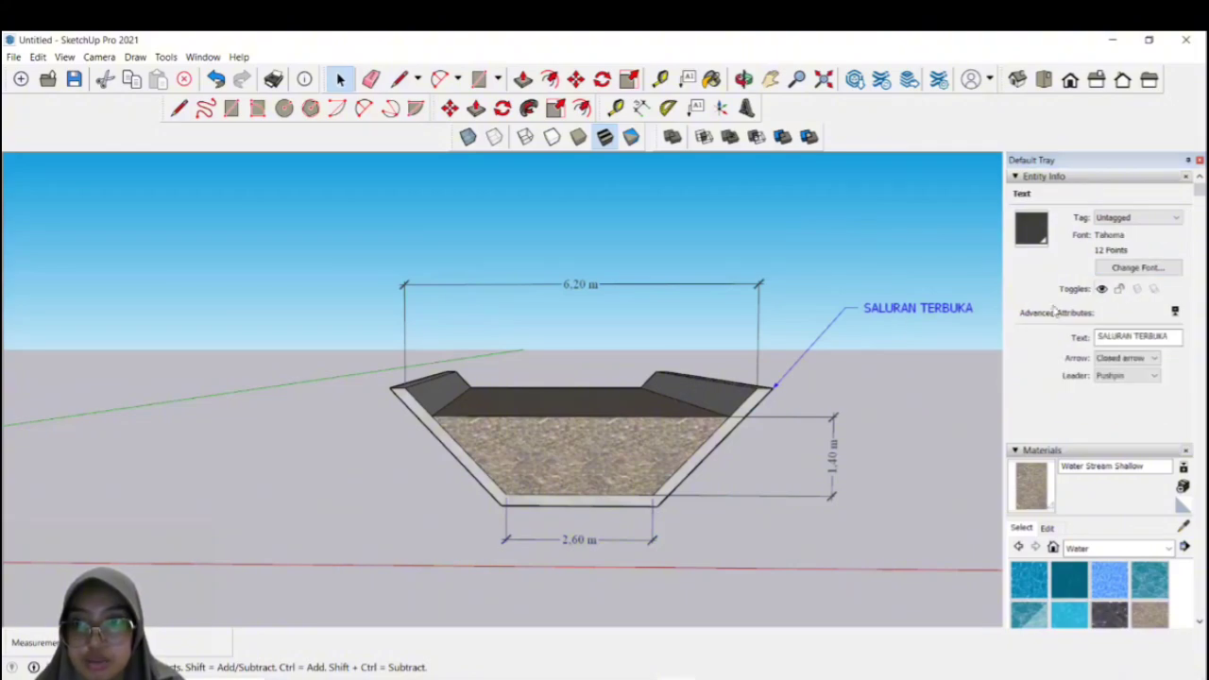
click(1140, 267)
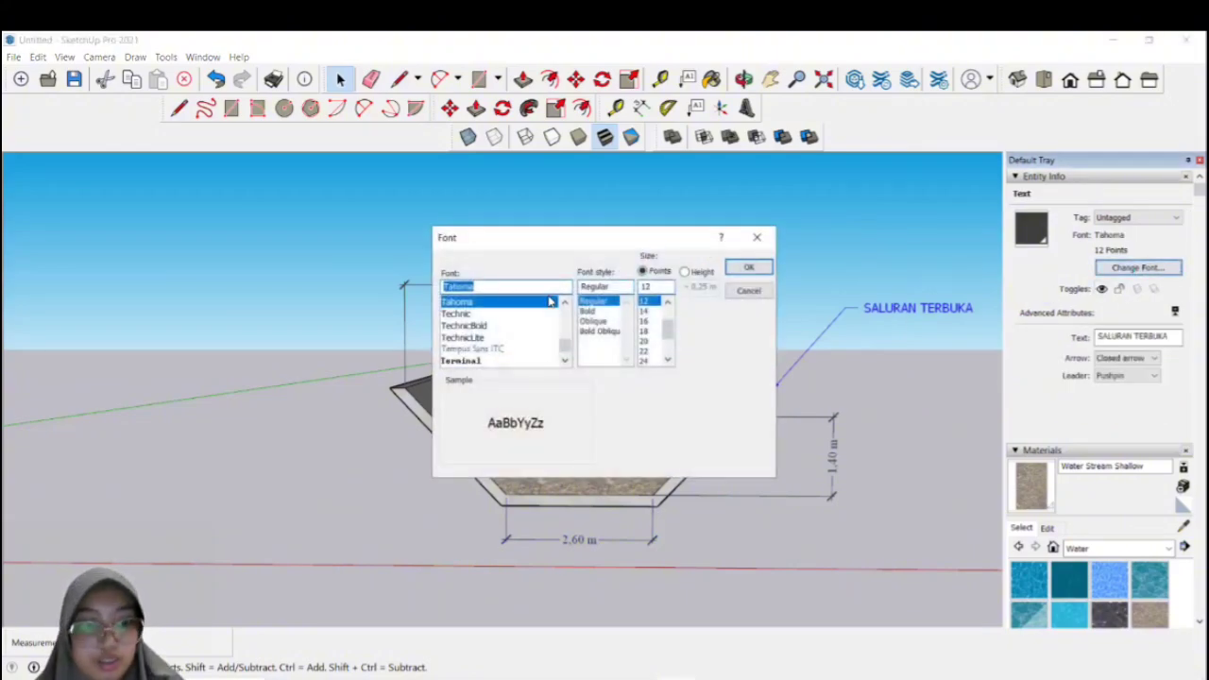
scroll(515, 333, down, 1)
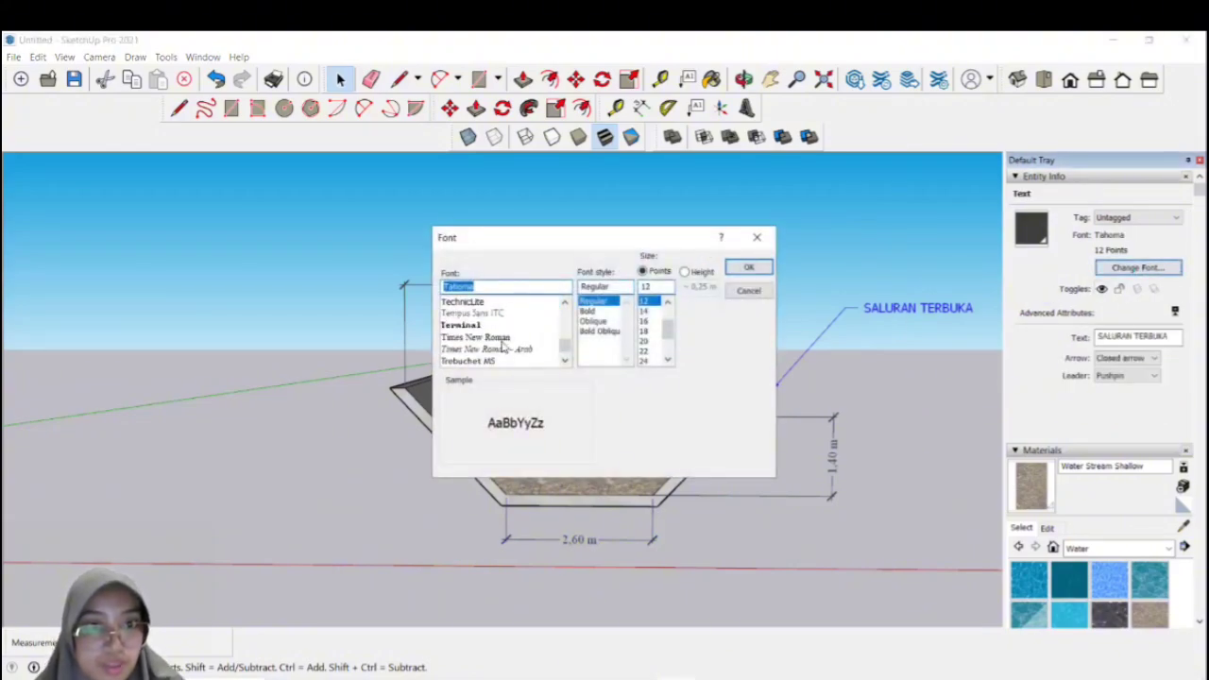
click(502, 338)
click(751, 266)
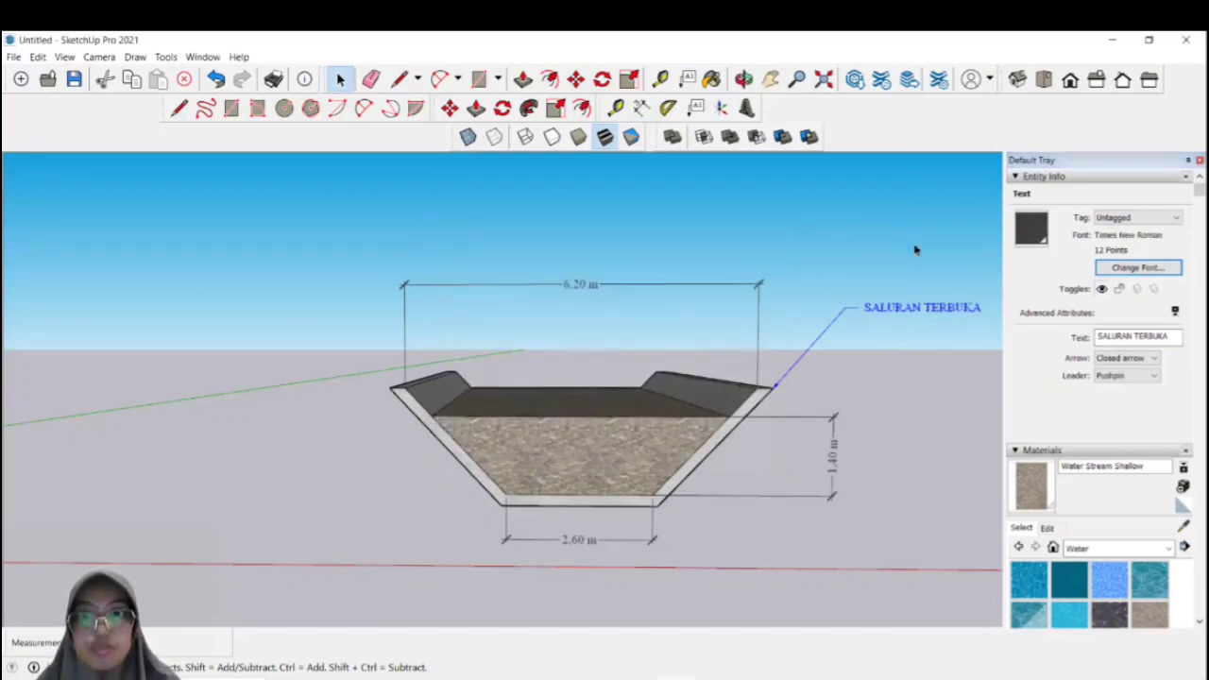
right_click(635, 298)
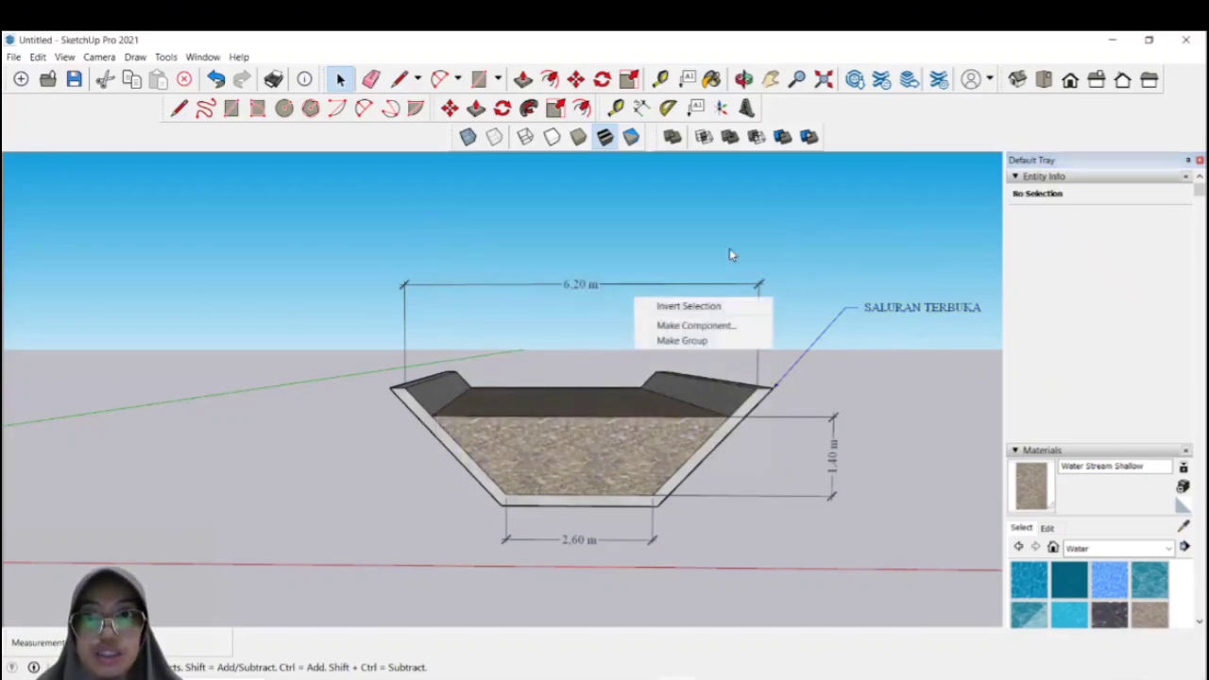
click(828, 215)
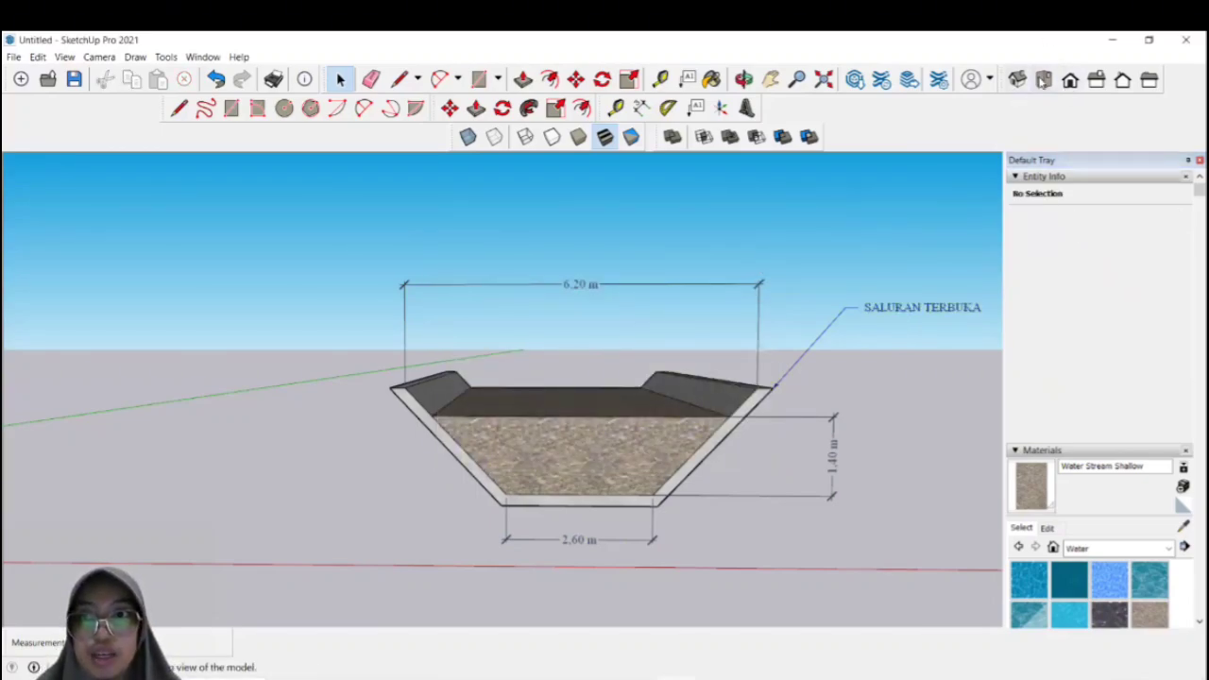
Step: Examine the finished channel in the top, front, right, back, left and isometric standard views
click(1044, 79)
click(1070, 80)
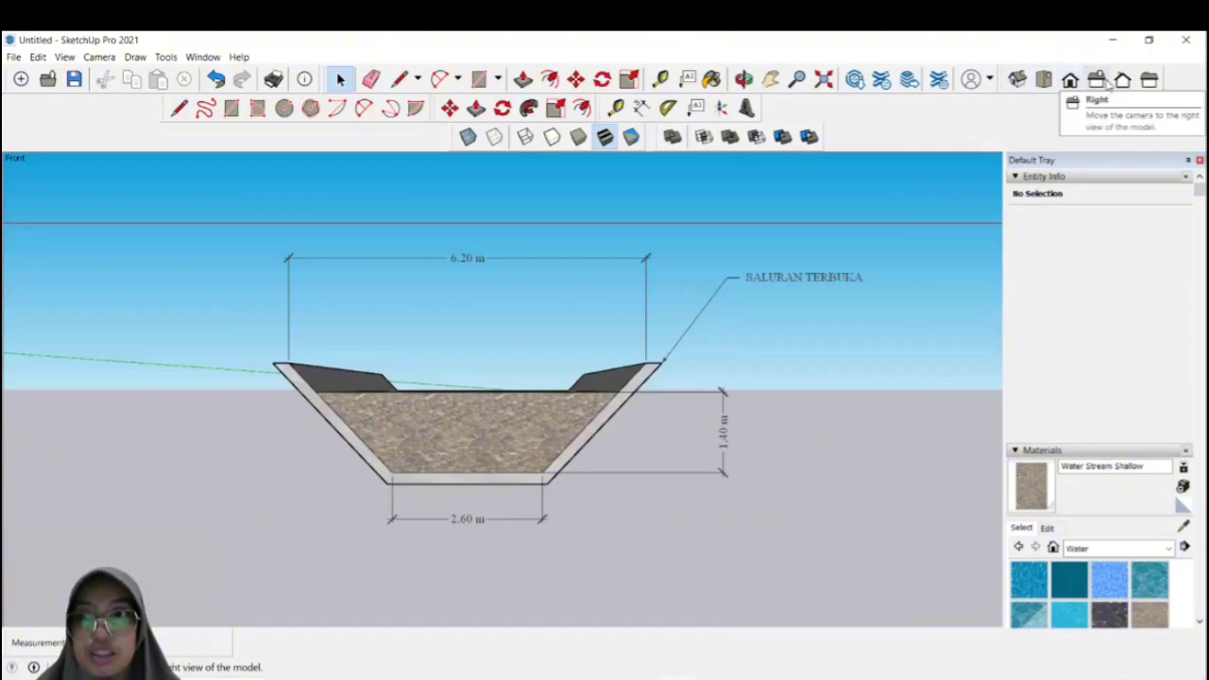
click(1097, 79)
click(1123, 79)
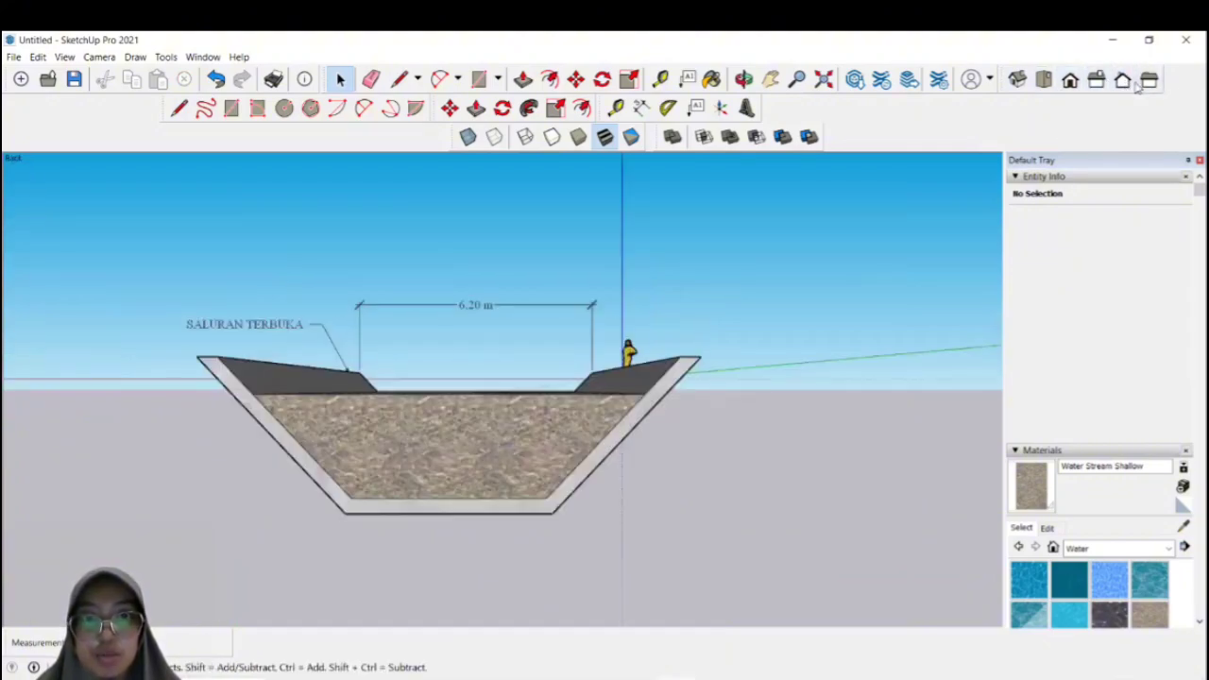
click(1146, 79)
click(1123, 79)
click(1149, 79)
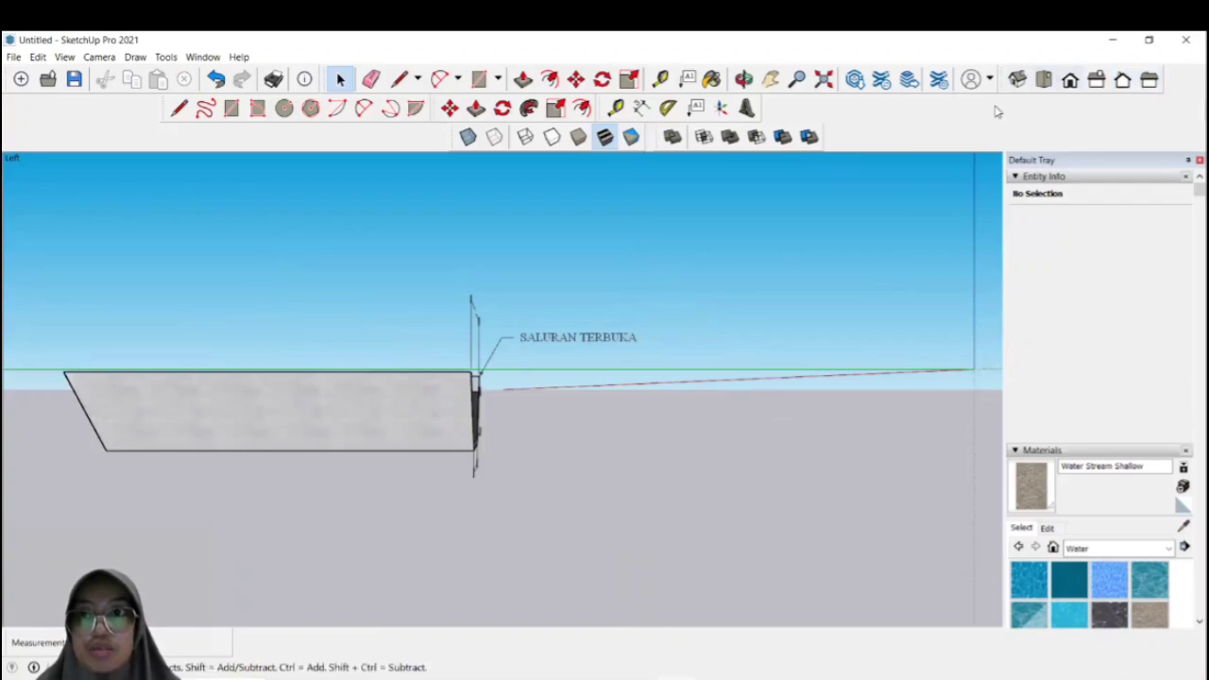
click(1017, 80)
Step: Start a 2D graphic export of the channel's front view and choose the PRAKTIKUM SIL folder on Data2 (F:) as destination
click(1070, 81)
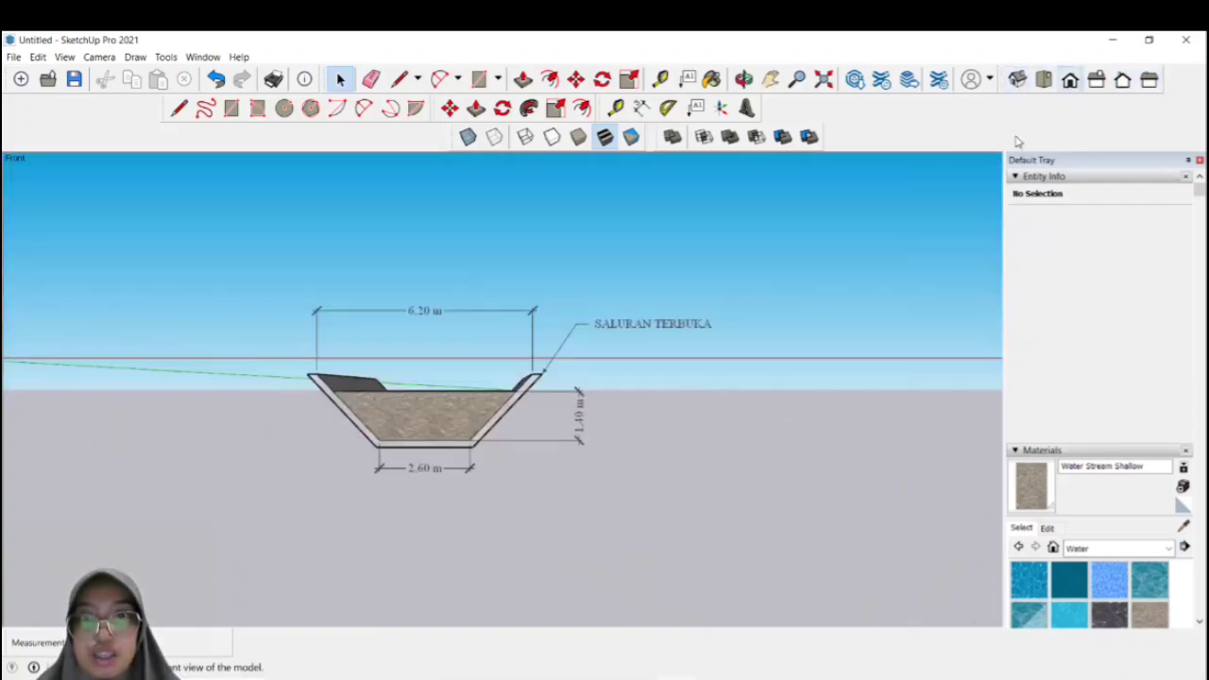
click(14, 57)
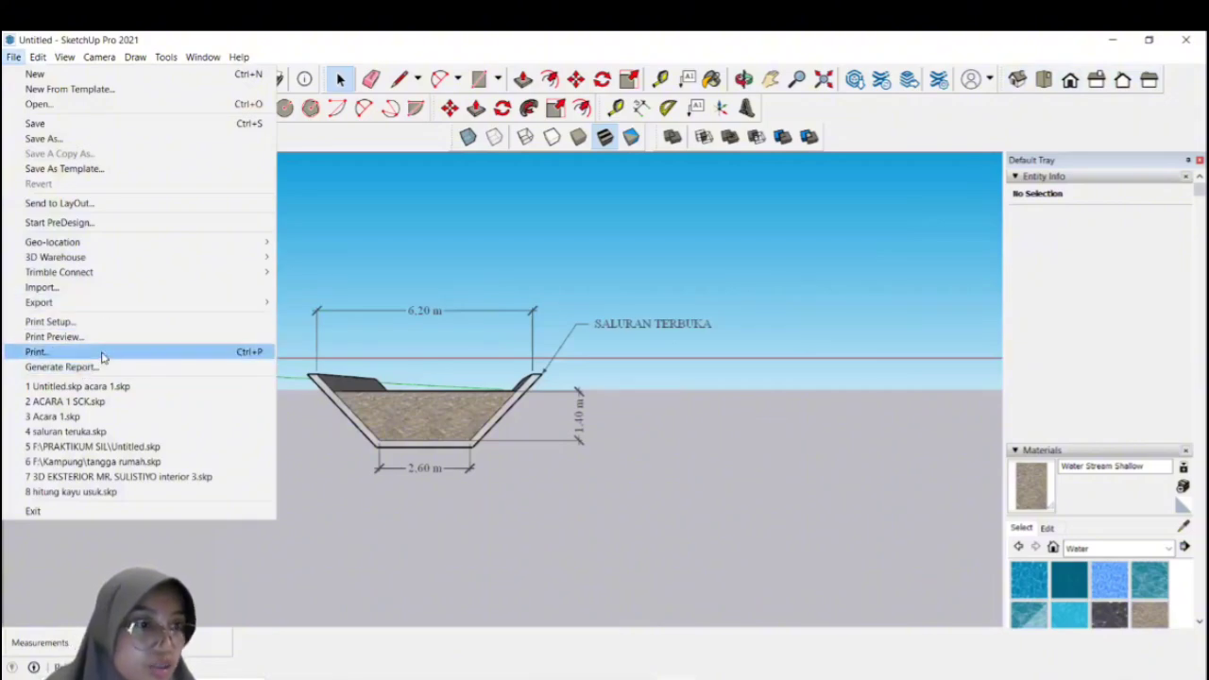
mouse_move(118, 304)
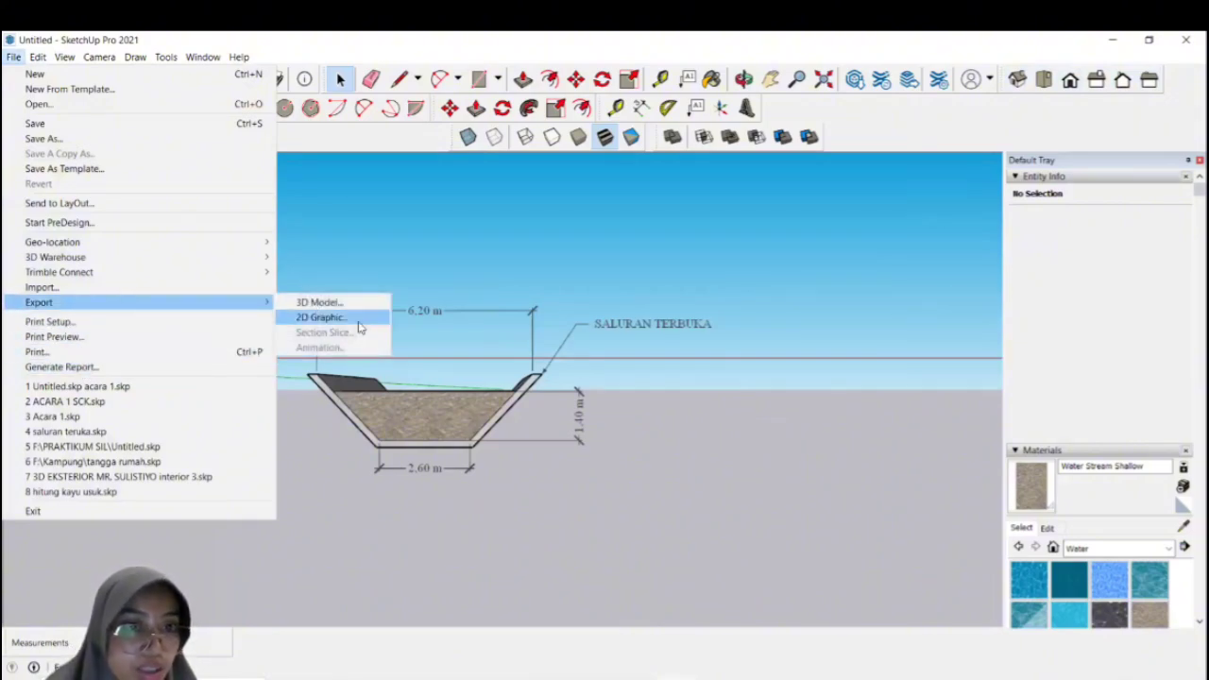
click(359, 325)
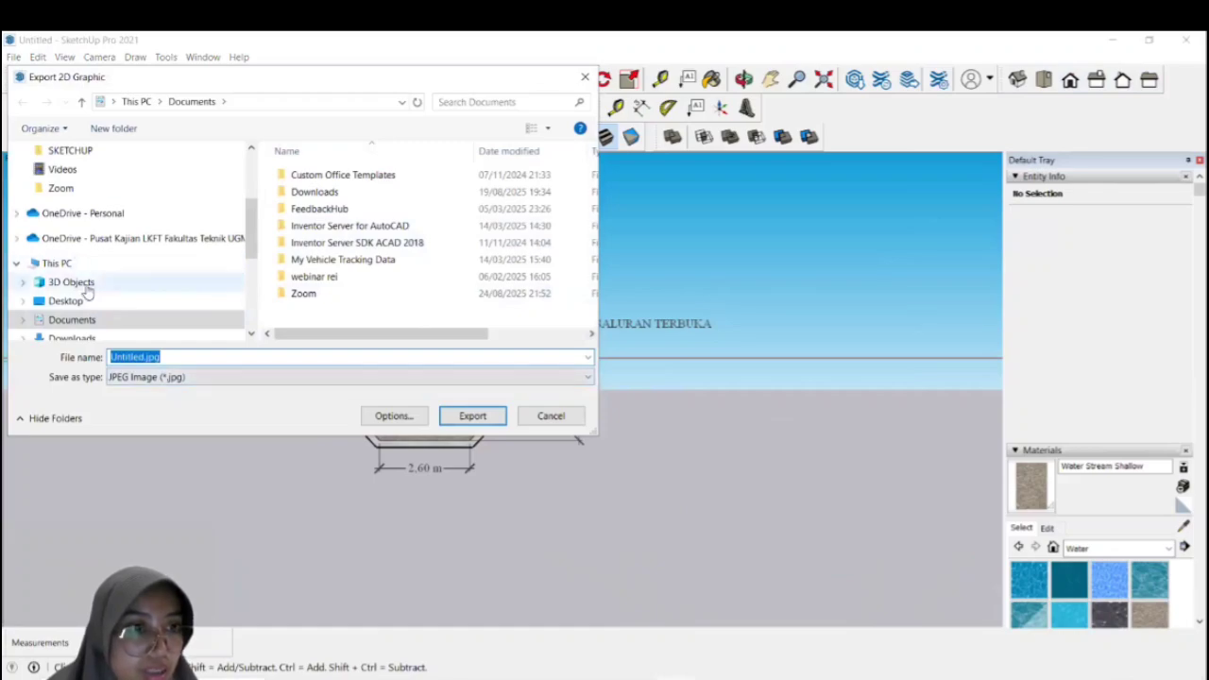
scroll(105, 255, down, 1)
scroll(107, 259, down, 2)
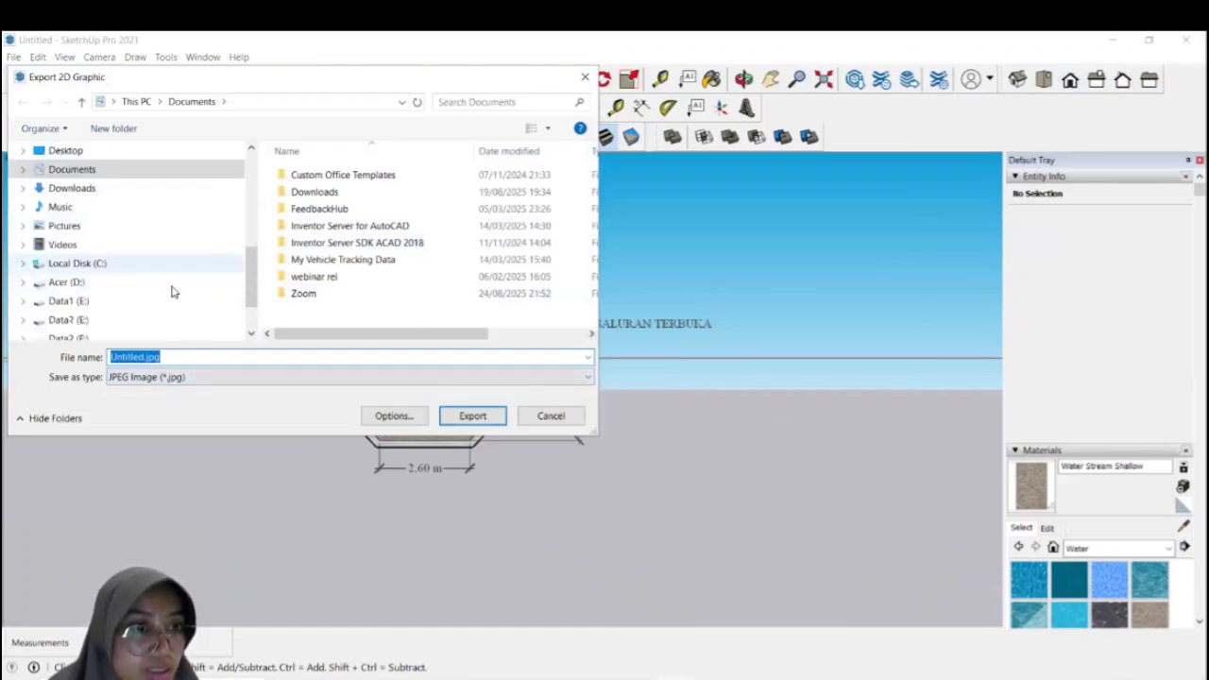
click(68, 320)
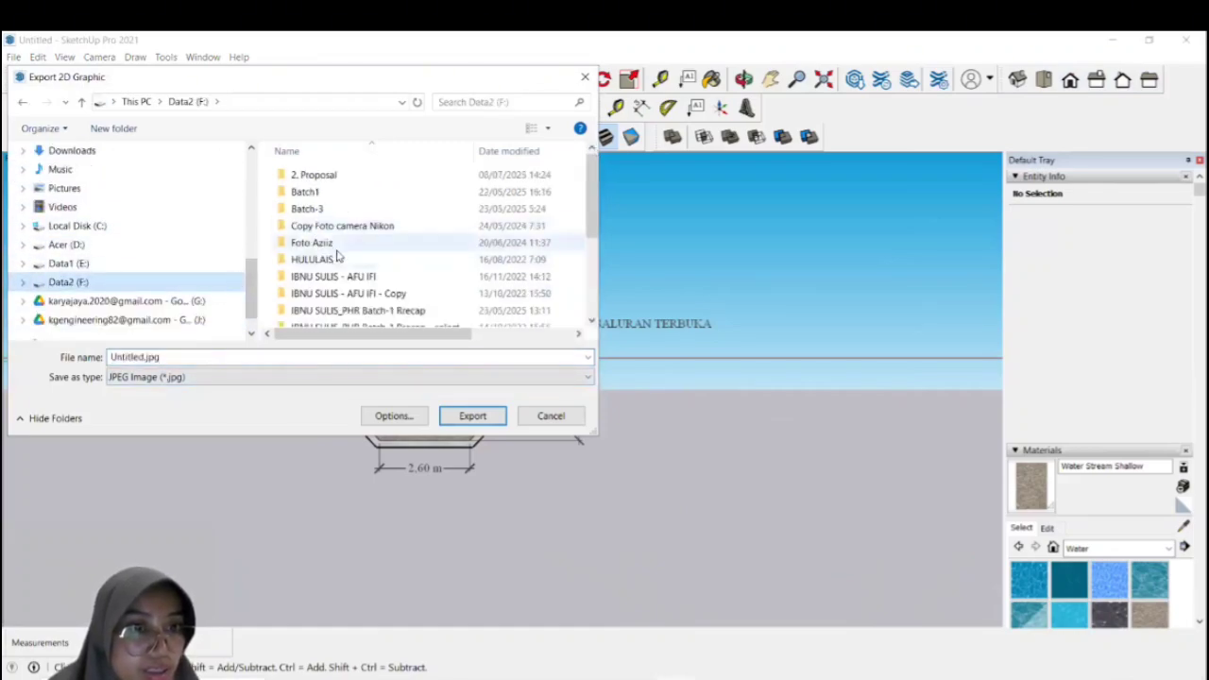
scroll(331, 311, down, 3)
double_click(330, 308)
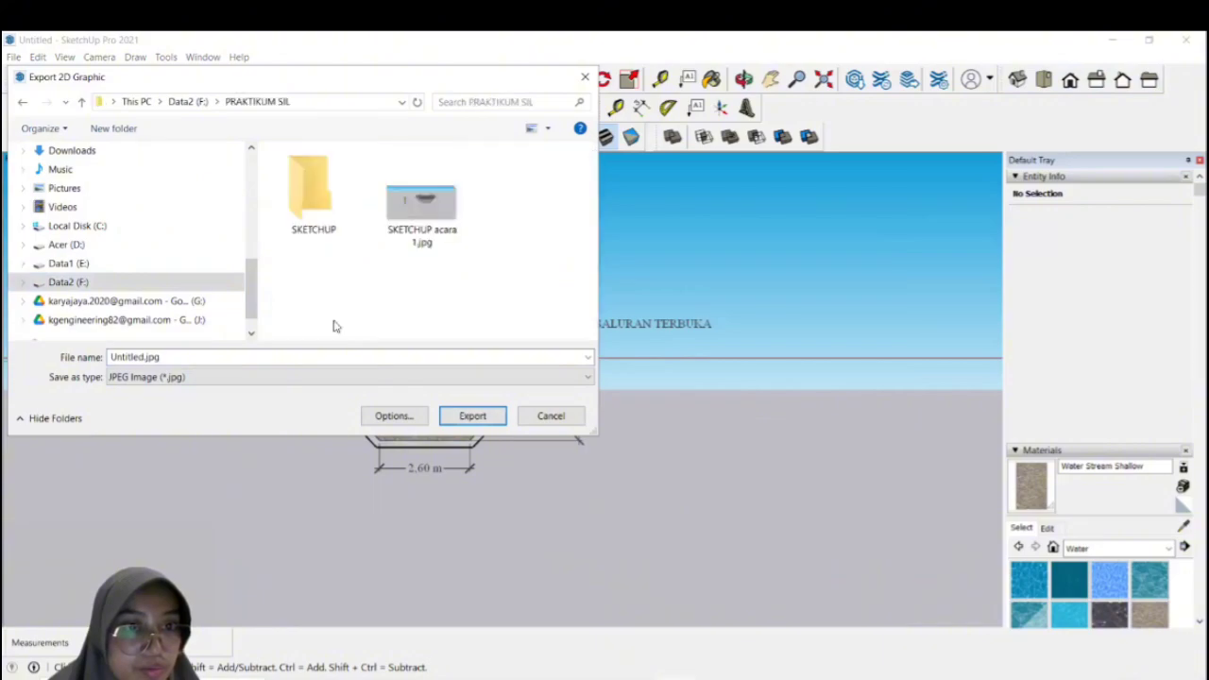
Step: Name the JPEG image ACARA 1 and export it
click(361, 359)
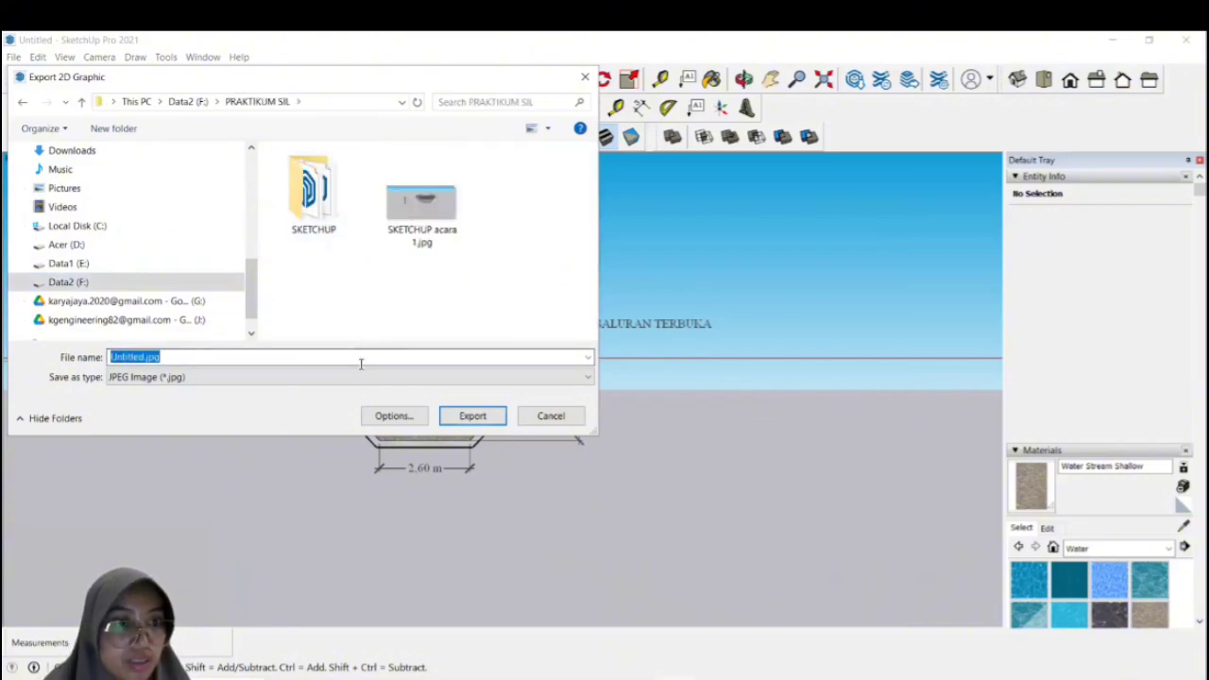
text(A)
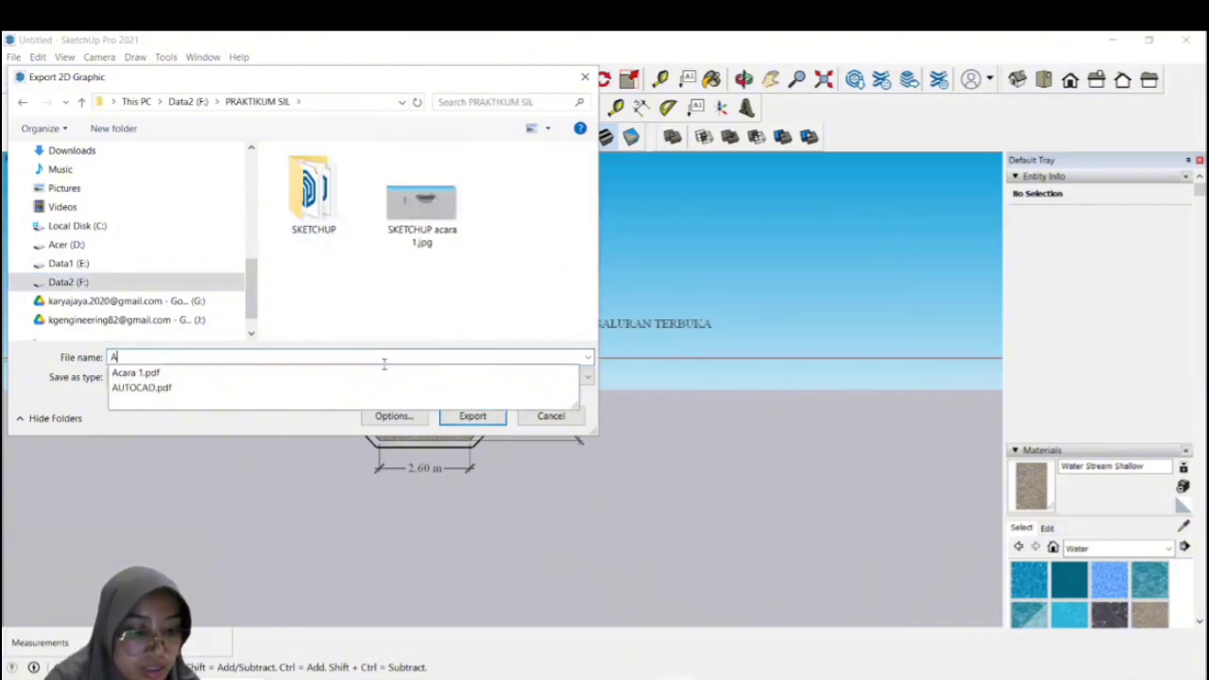
text(CARA)
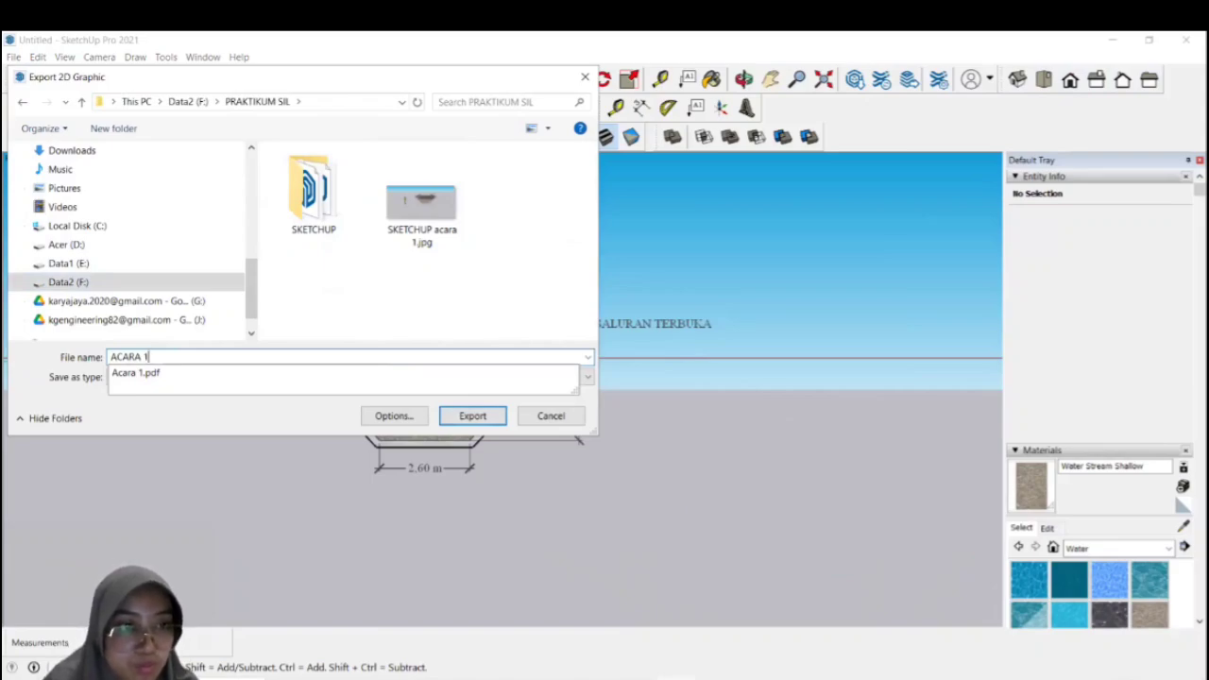
text( 1)
key(Return)
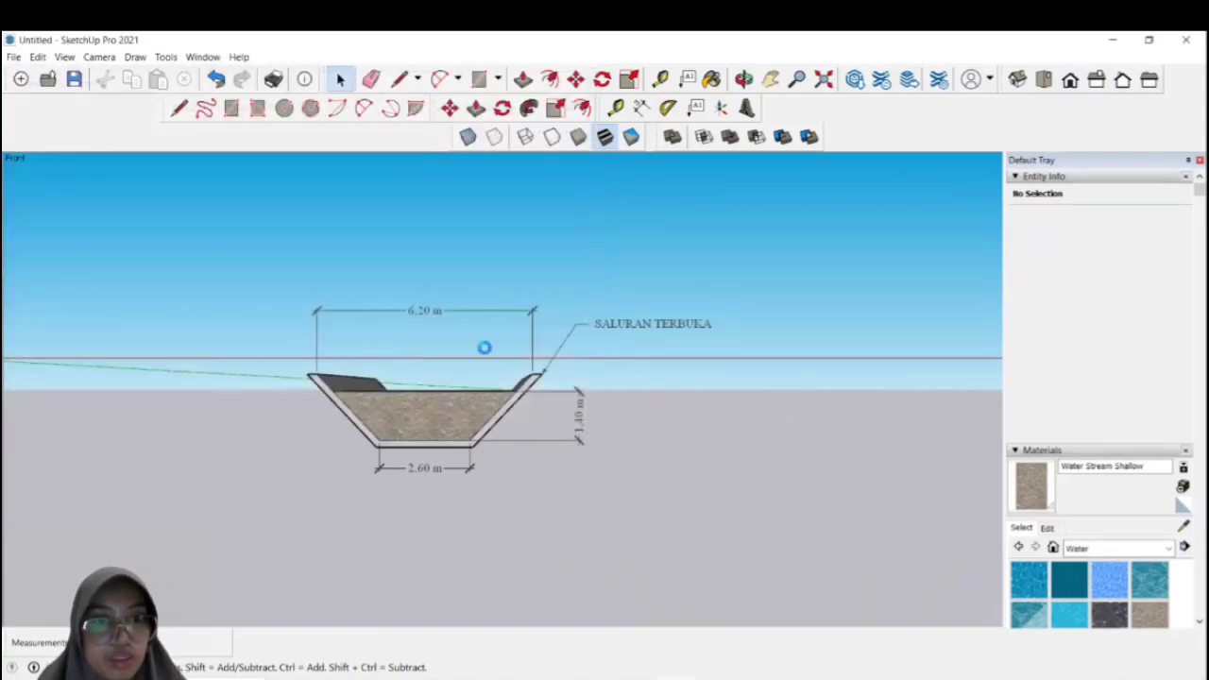
Step: Save the model as Untitled.skp in the PRAKTIKUM SIL folder on Data2 (F:), replacing the existing file
click(12, 57)
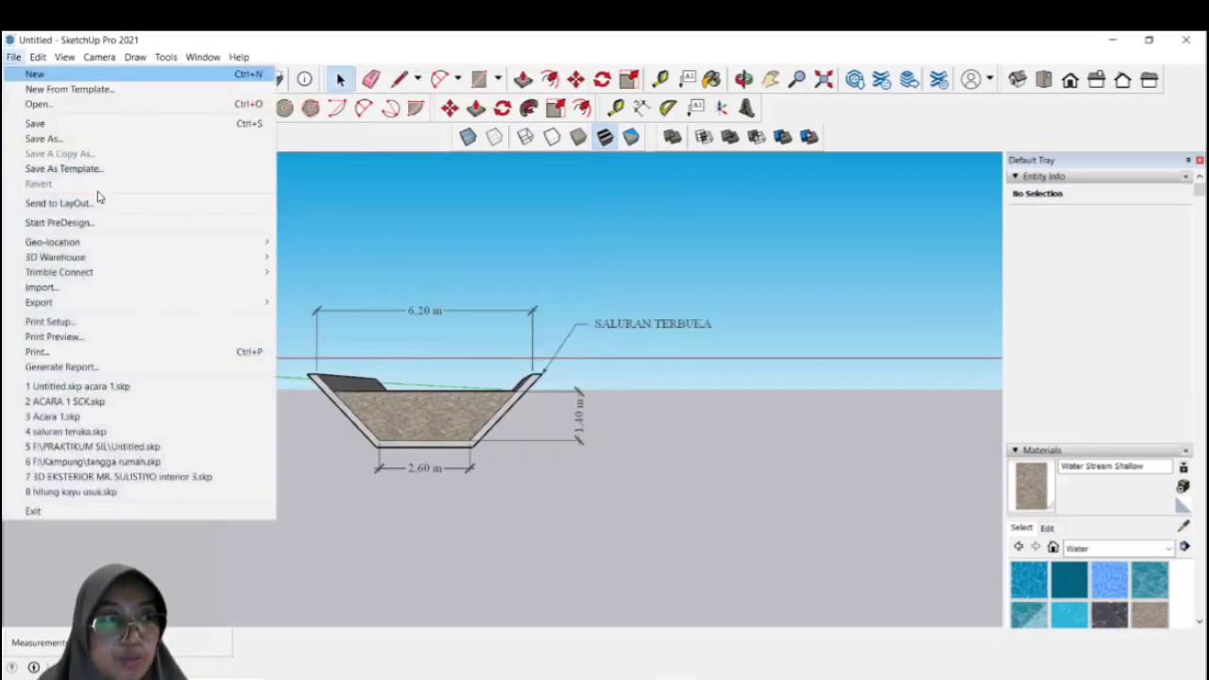
click(101, 140)
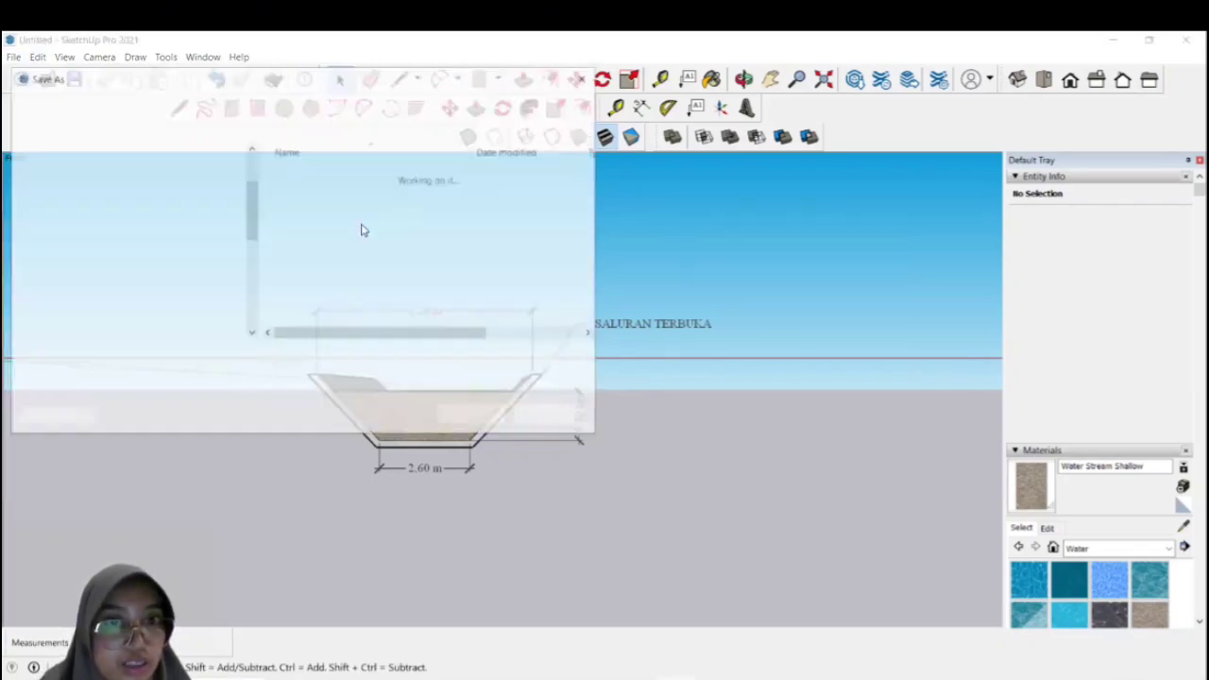
scroll(132, 267, down, 5)
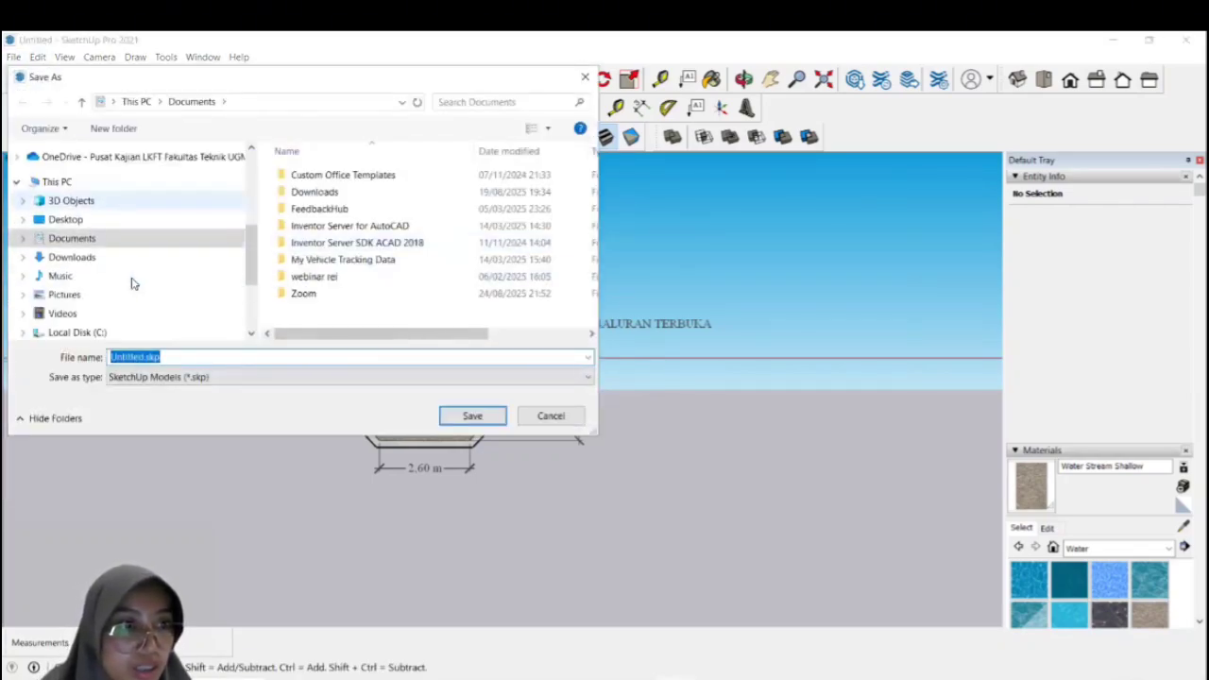
click(127, 247)
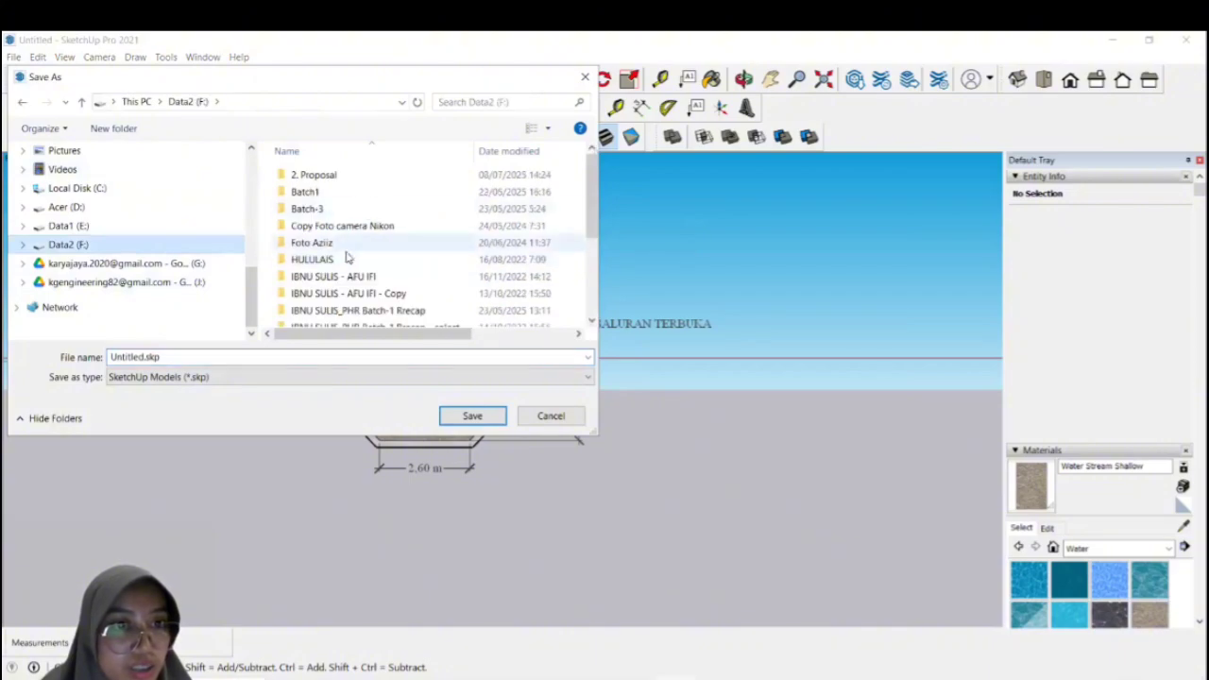
scroll(342, 269, down, 3)
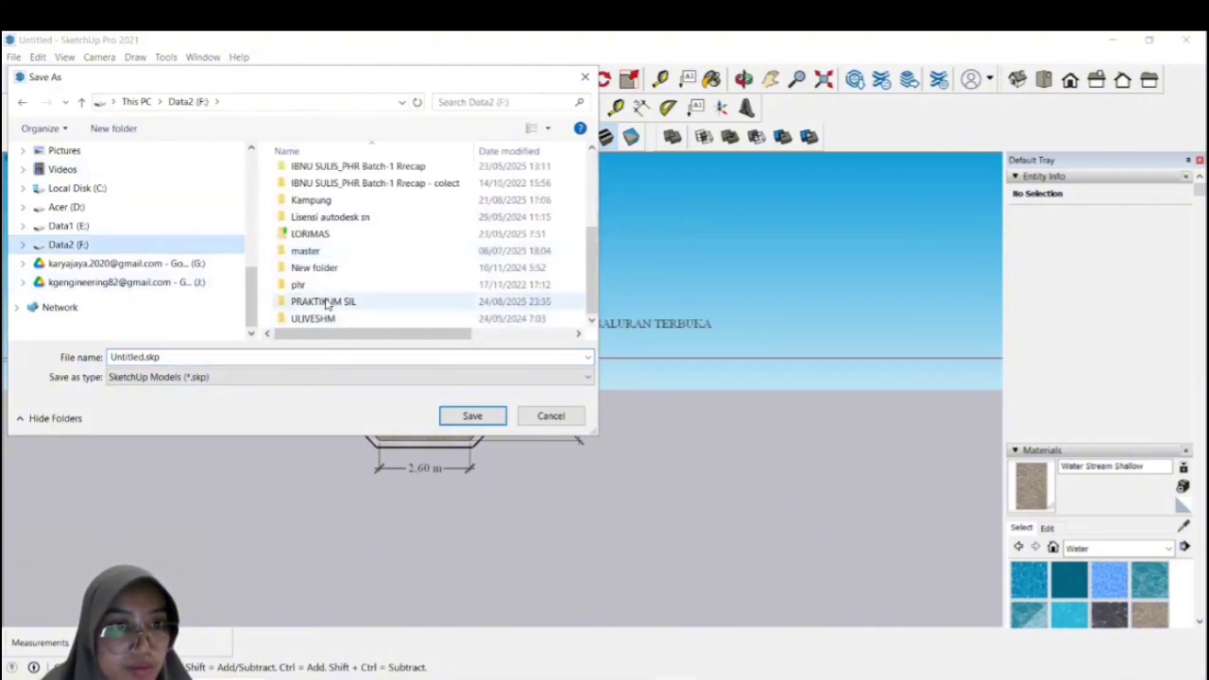
double_click(323, 301)
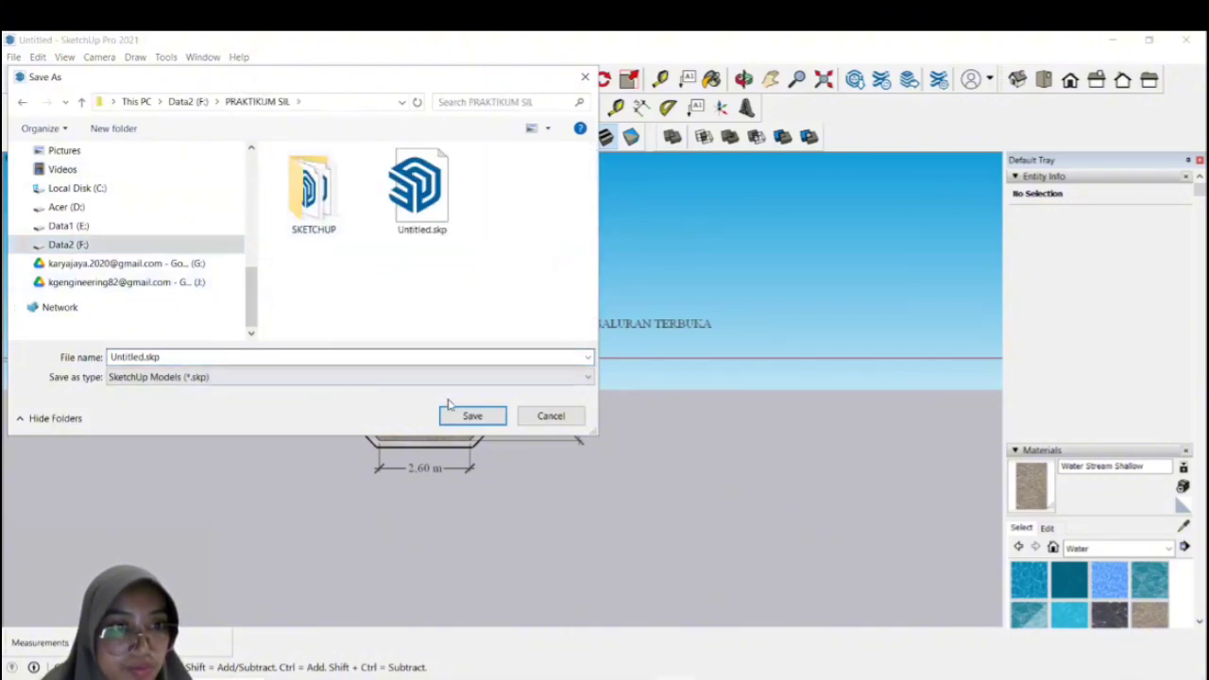
click(471, 416)
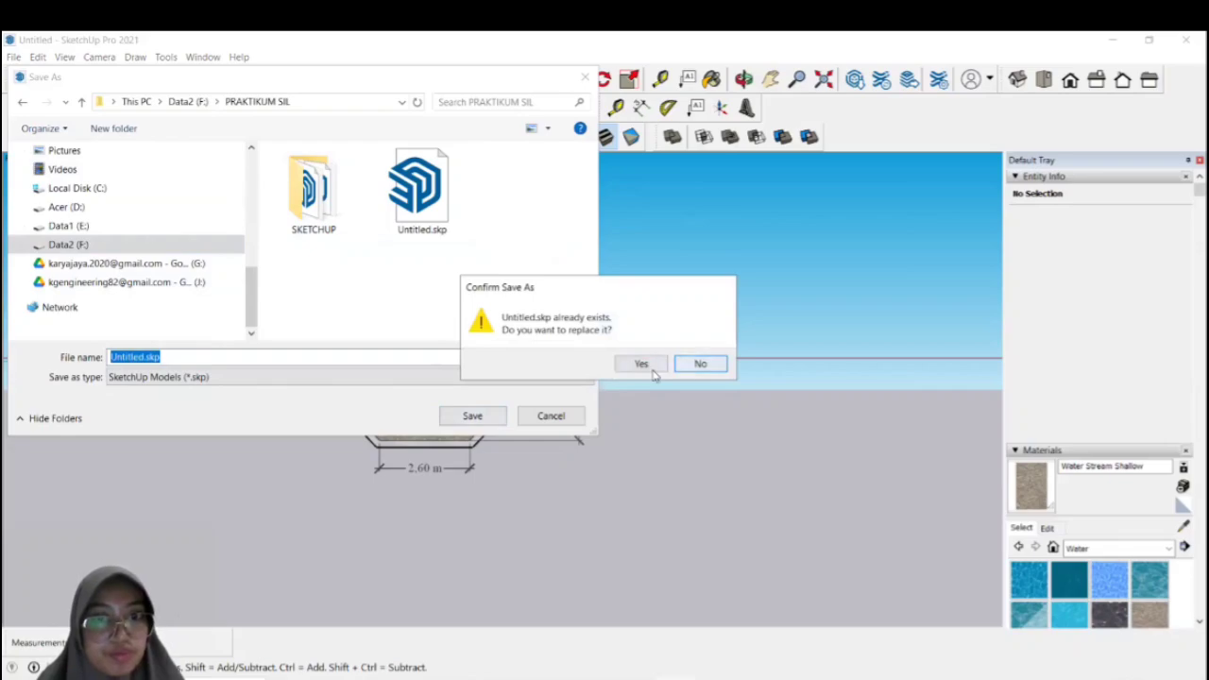
click(641, 363)
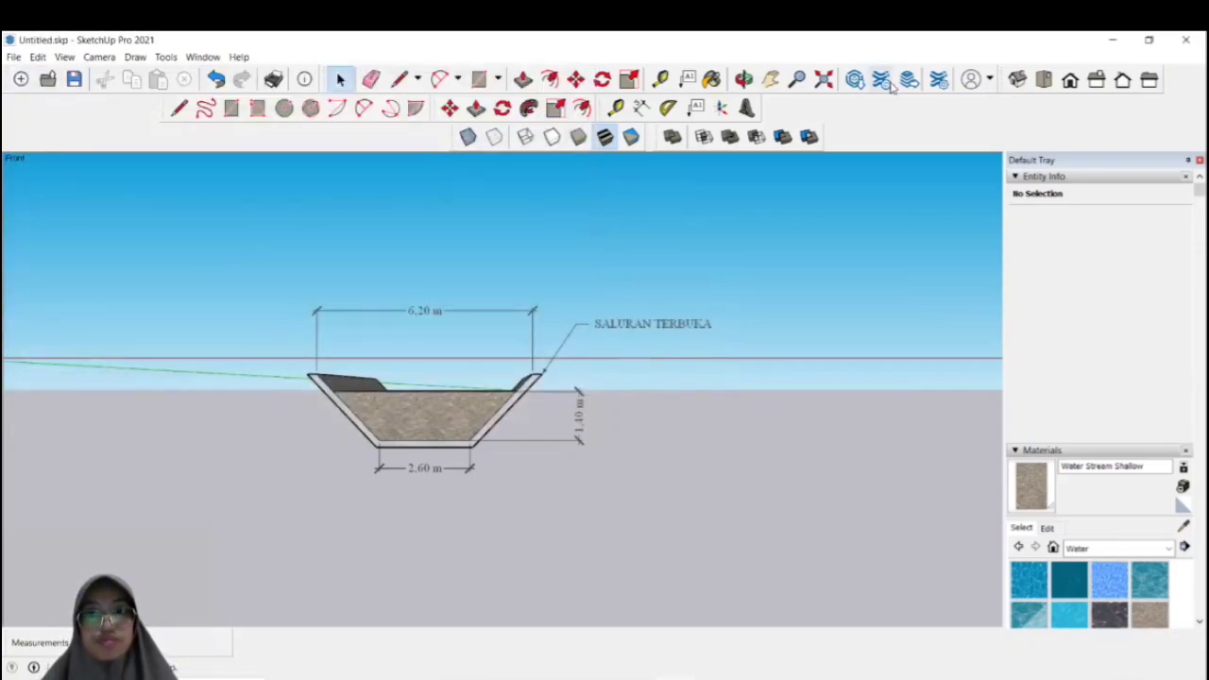